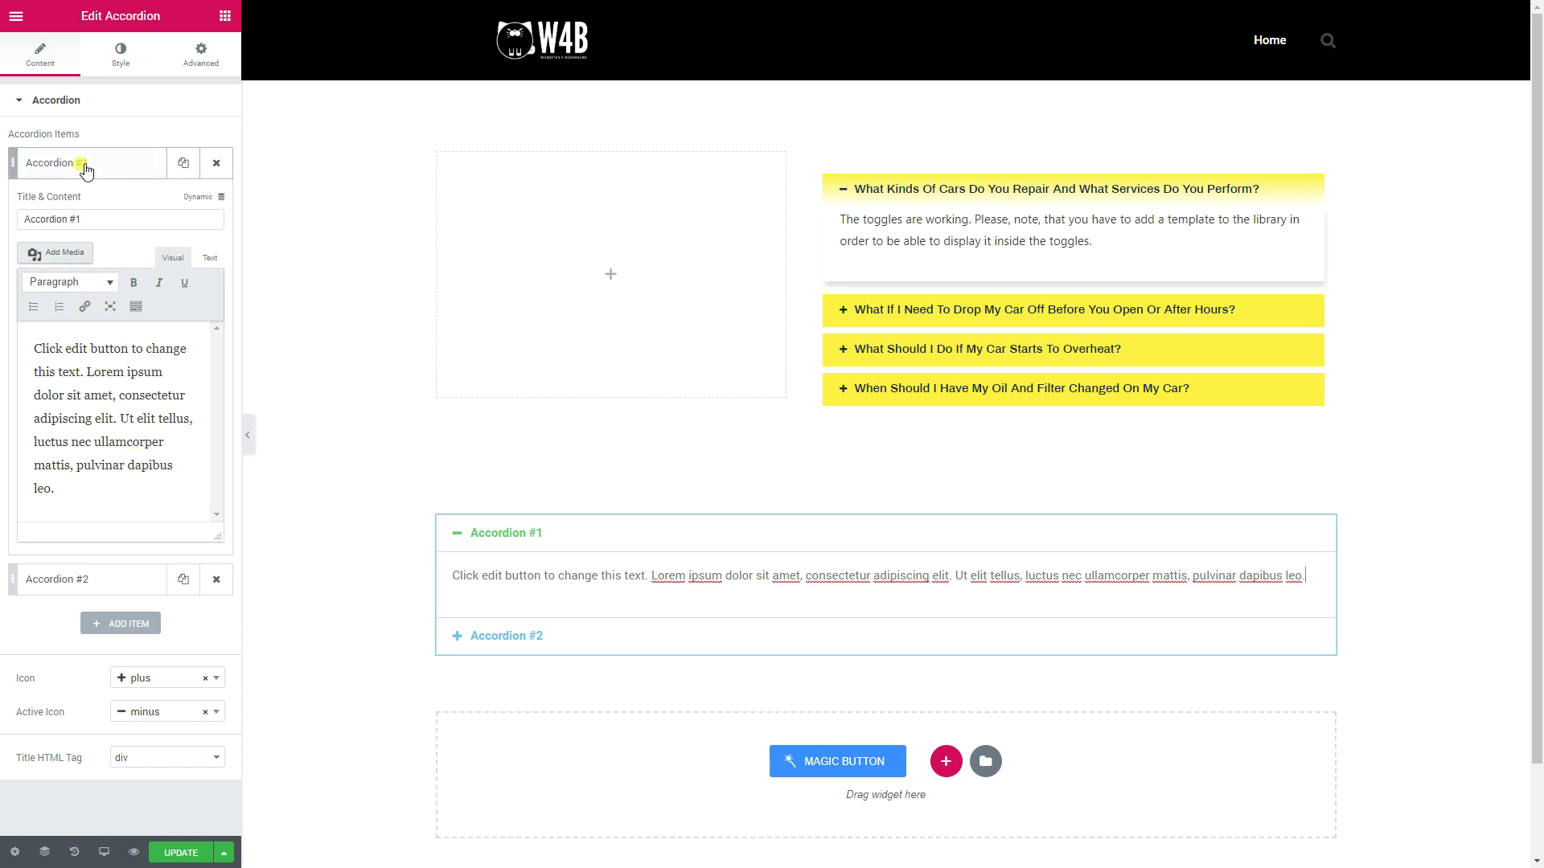
Step: Select the yellow Classic Accordion and expand its questions in turn, ending on the oil-and-filter question
click(85, 169)
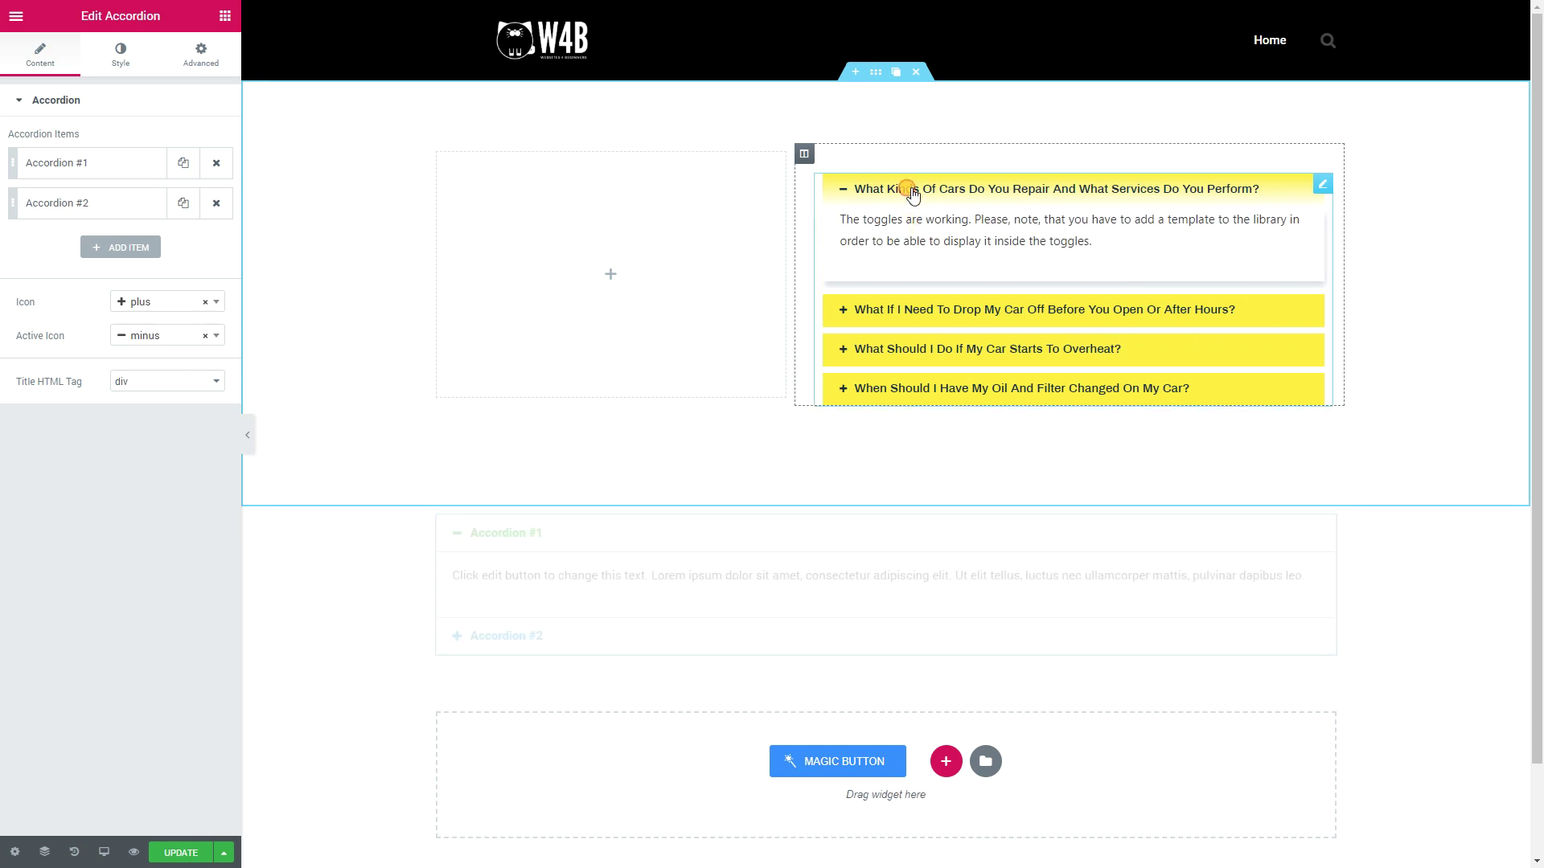
click(933, 296)
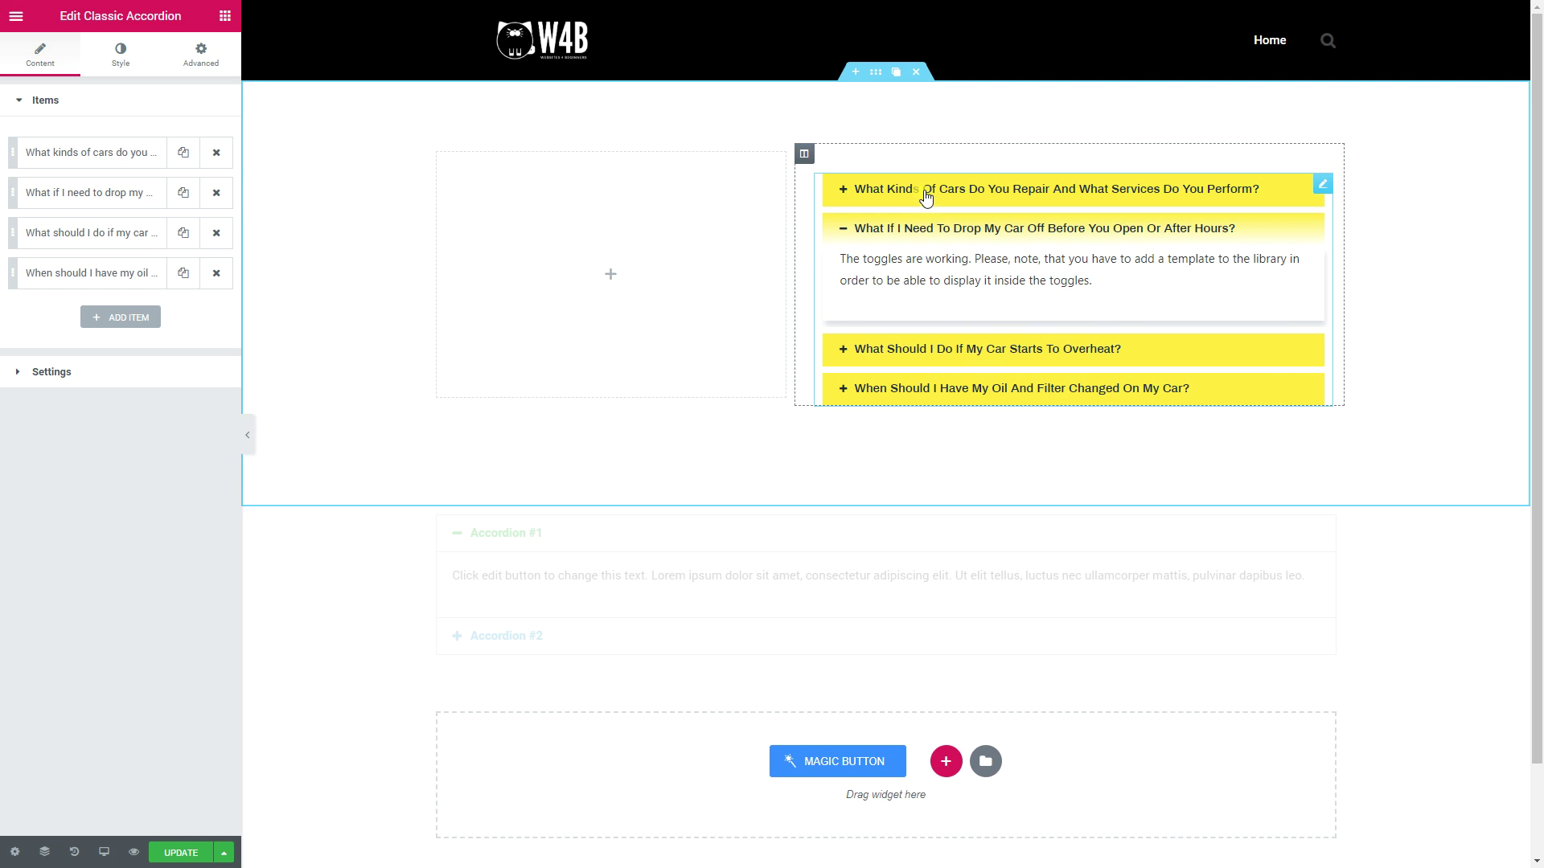
click(925, 190)
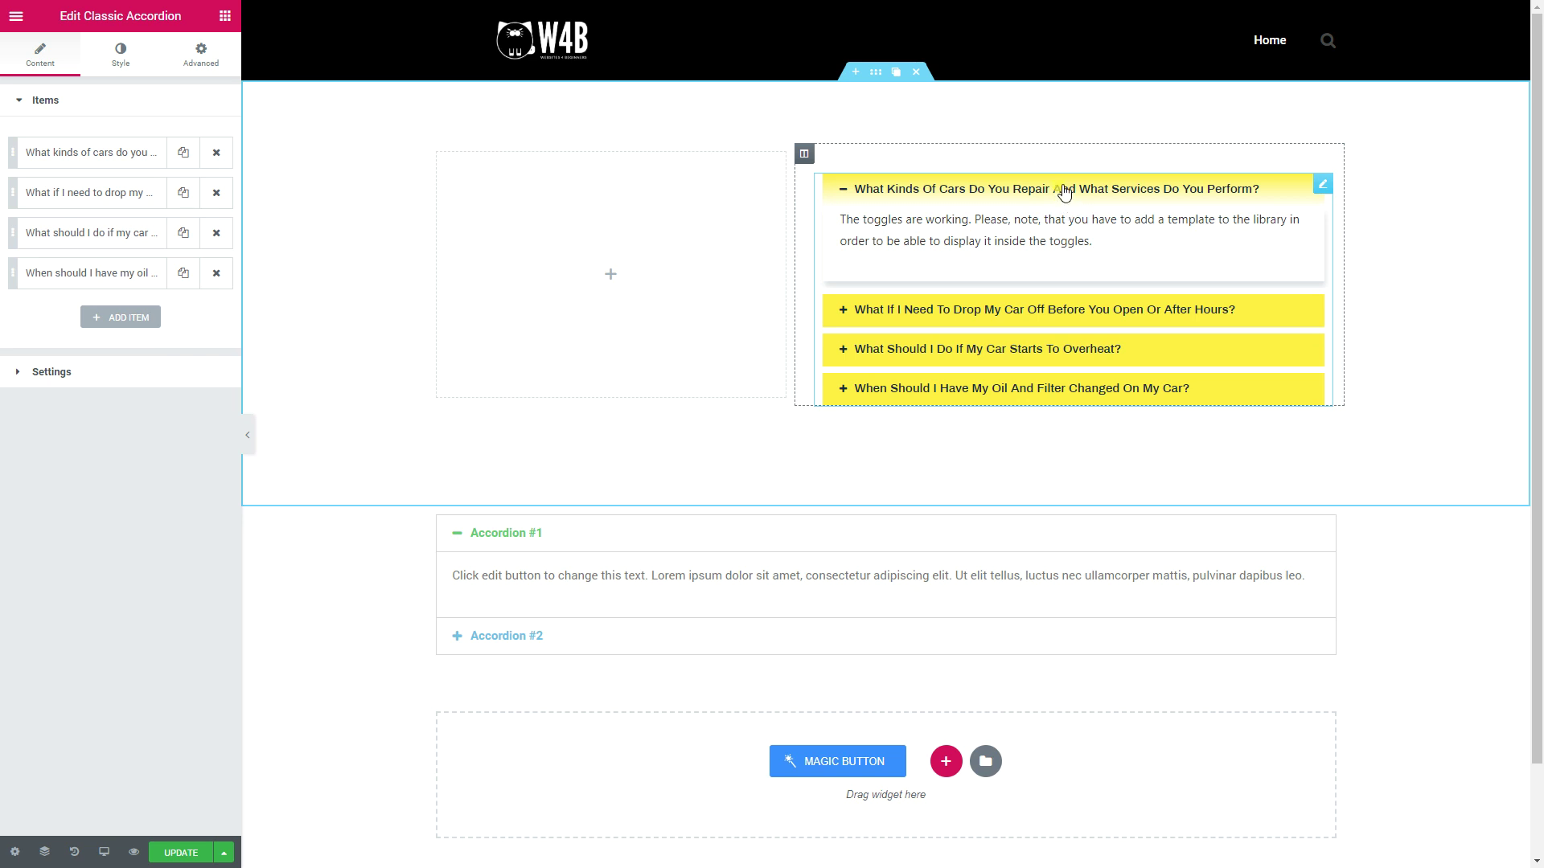
click(1043, 319)
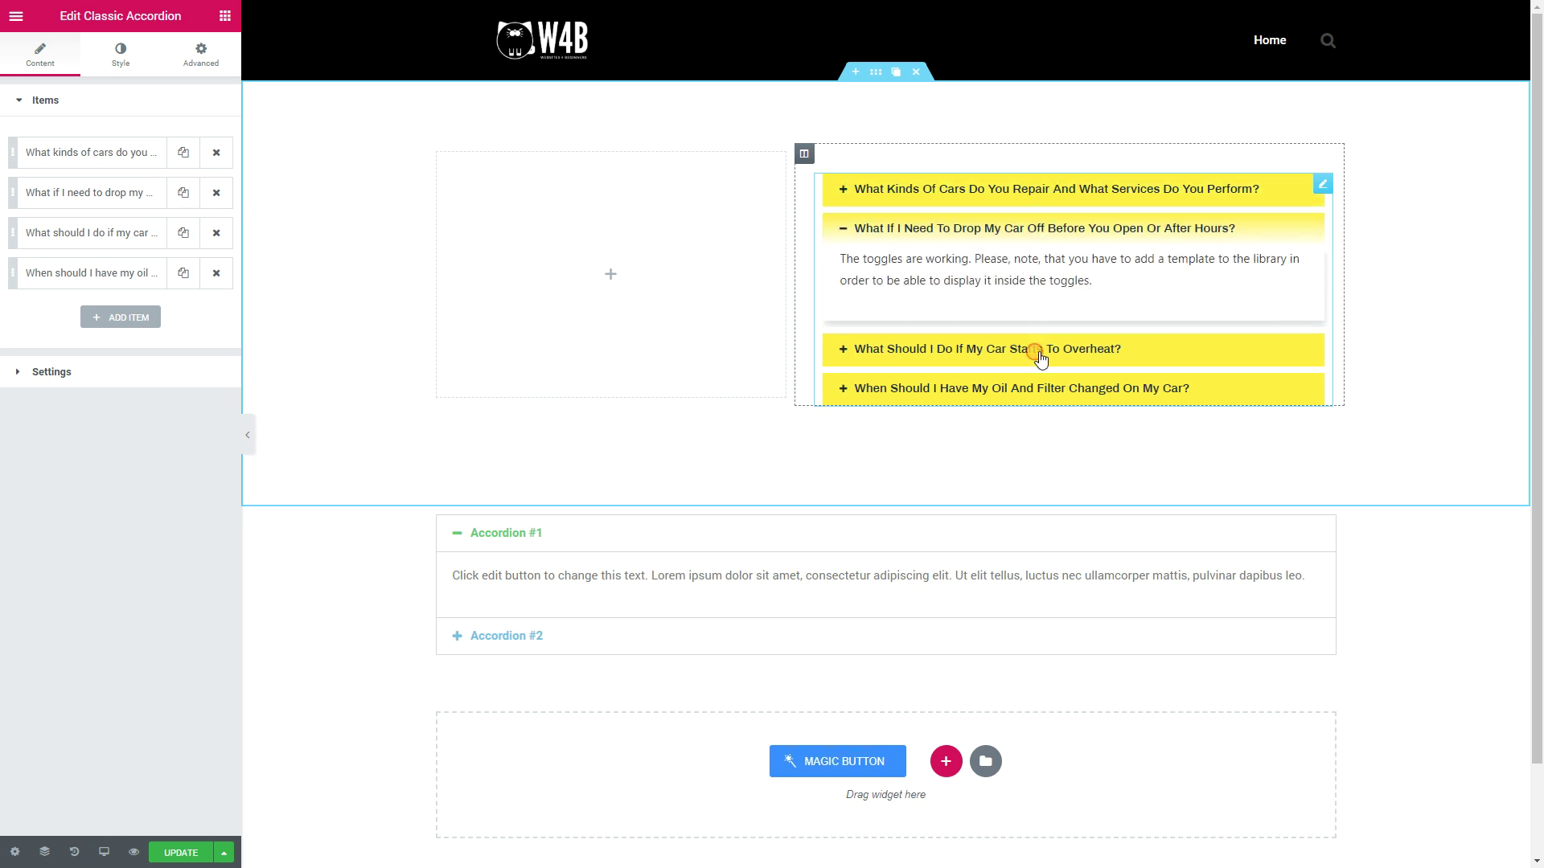
click(1047, 399)
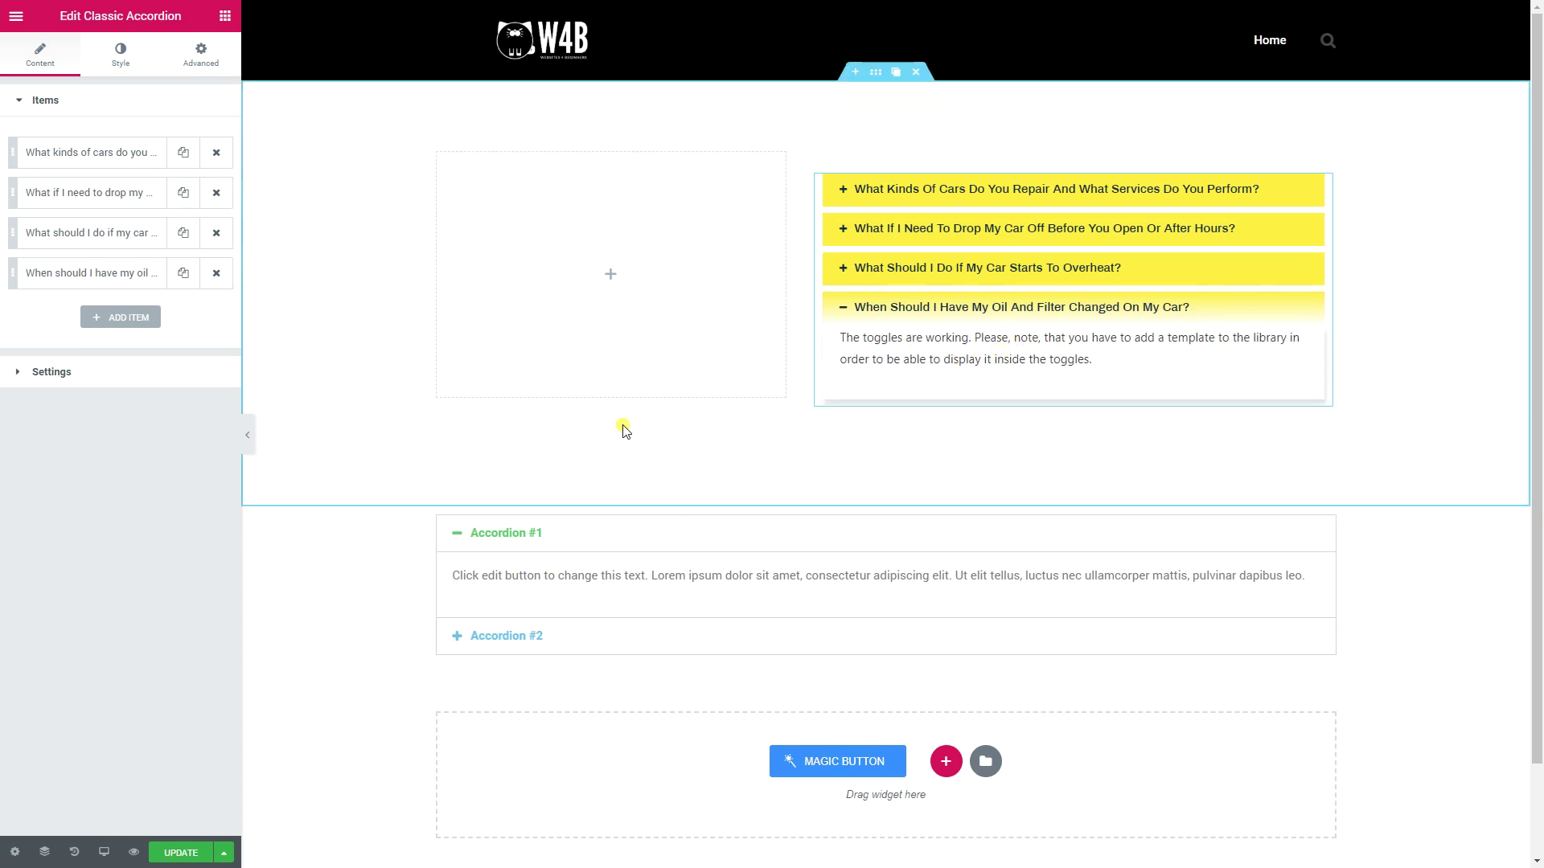
Step: Inspect the plain Accordion #1: toggle it on the page and select its placeholder text
click(555, 535)
click(531, 535)
click(531, 535)
click(534, 534)
click(534, 533)
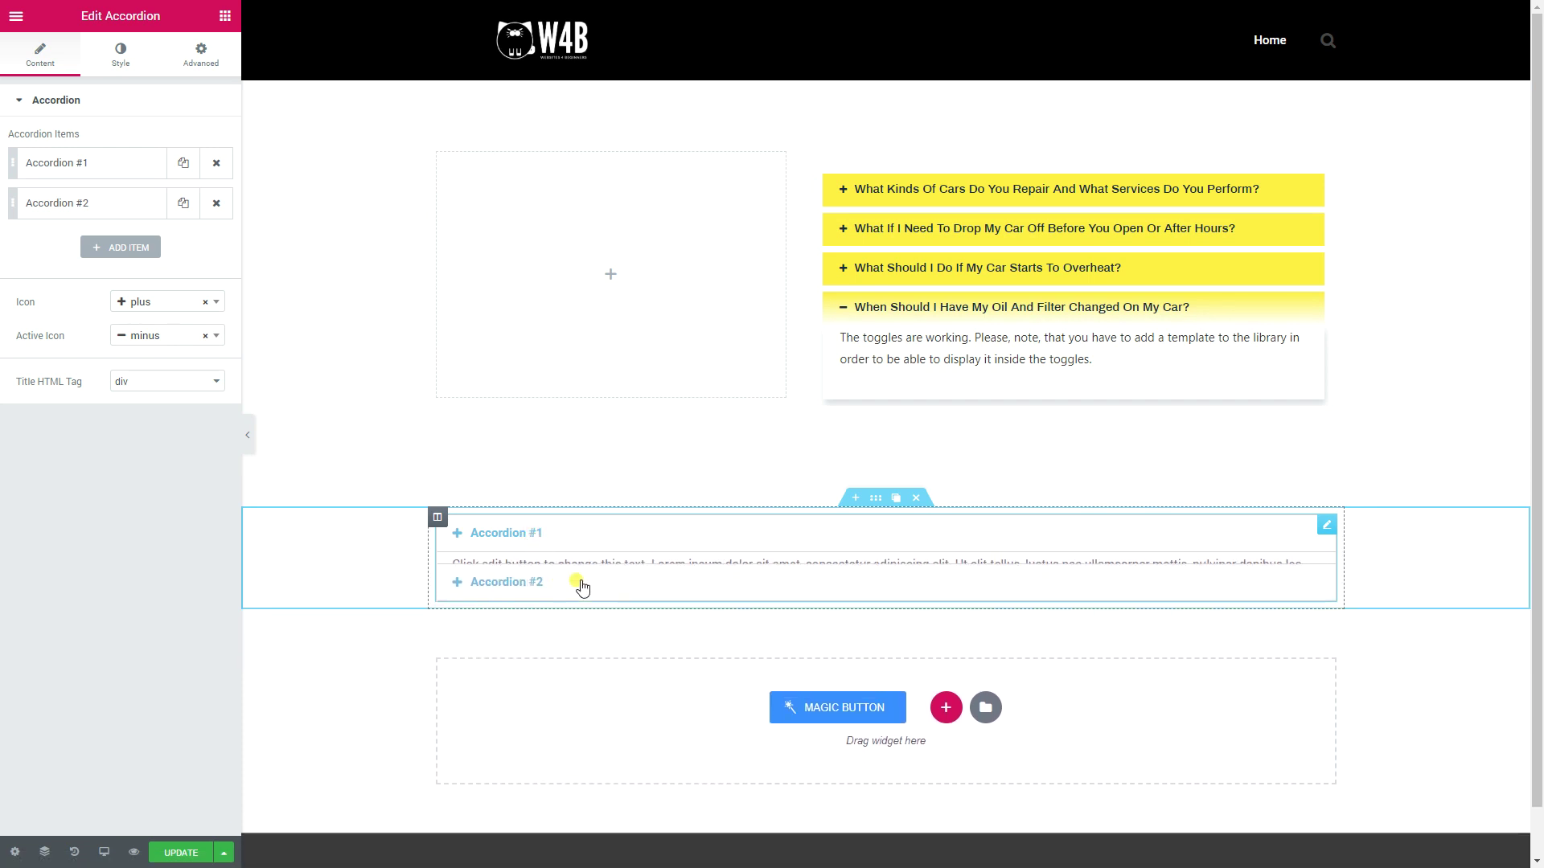
click(87, 170)
drag(55, 488, 40, 345)
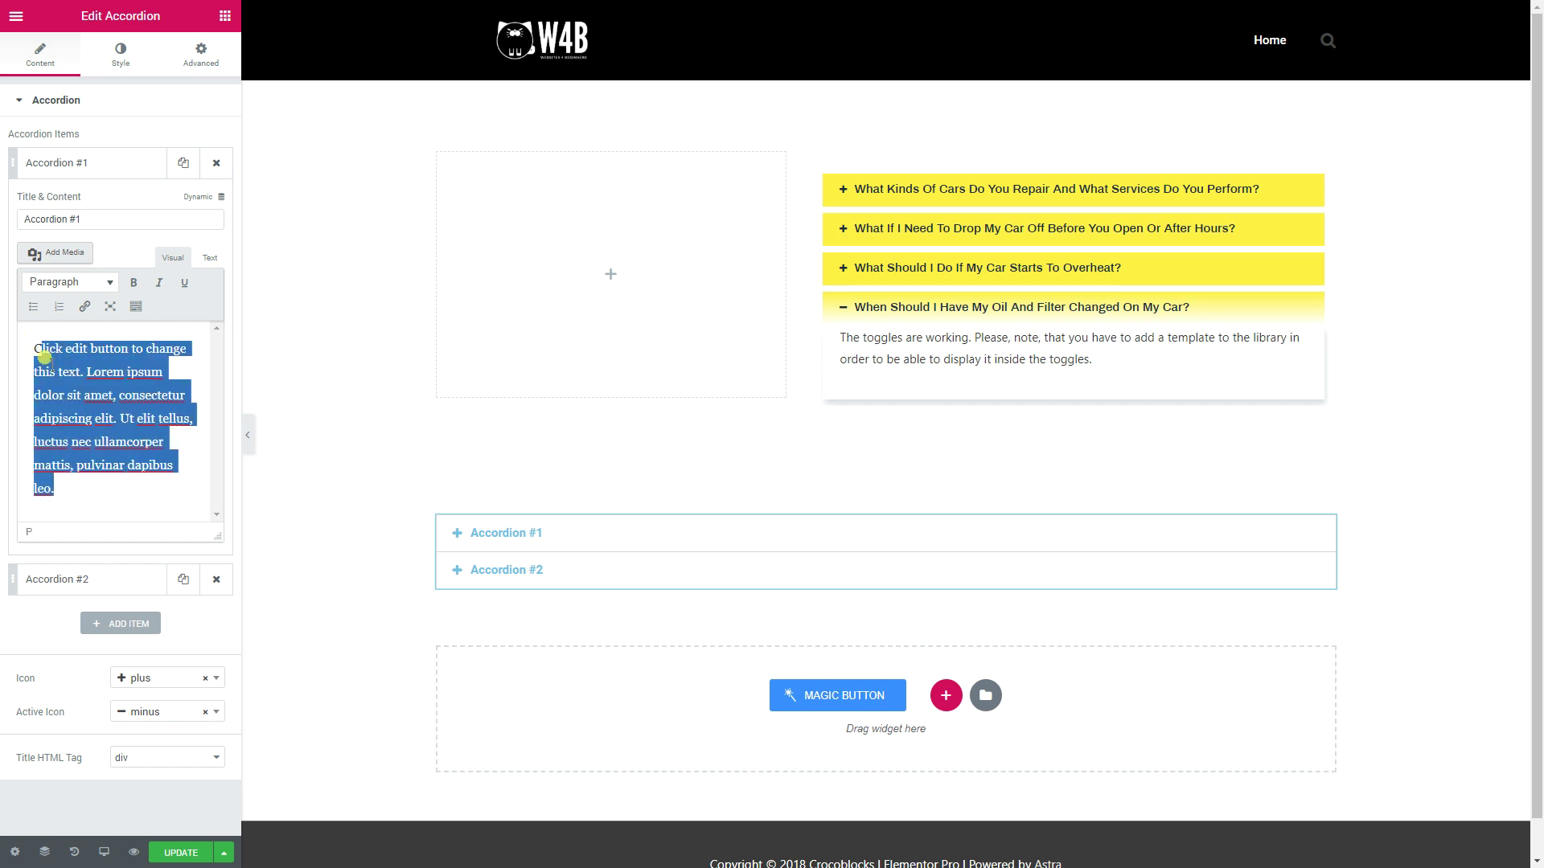
click(526, 534)
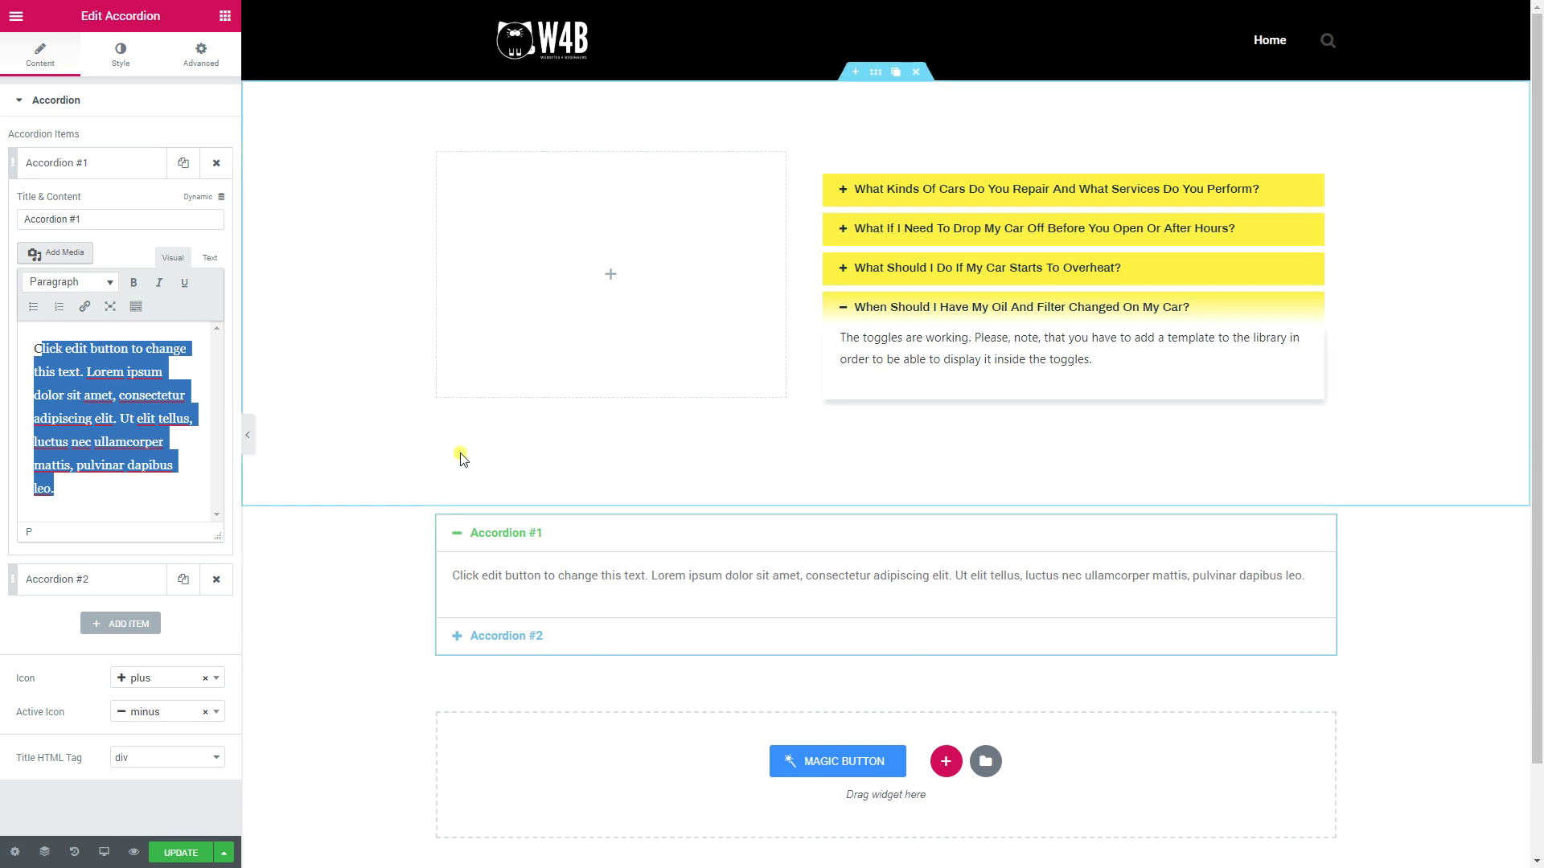
Step: Select the yellow Classic Accordion and open its first item's label setting
click(960, 199)
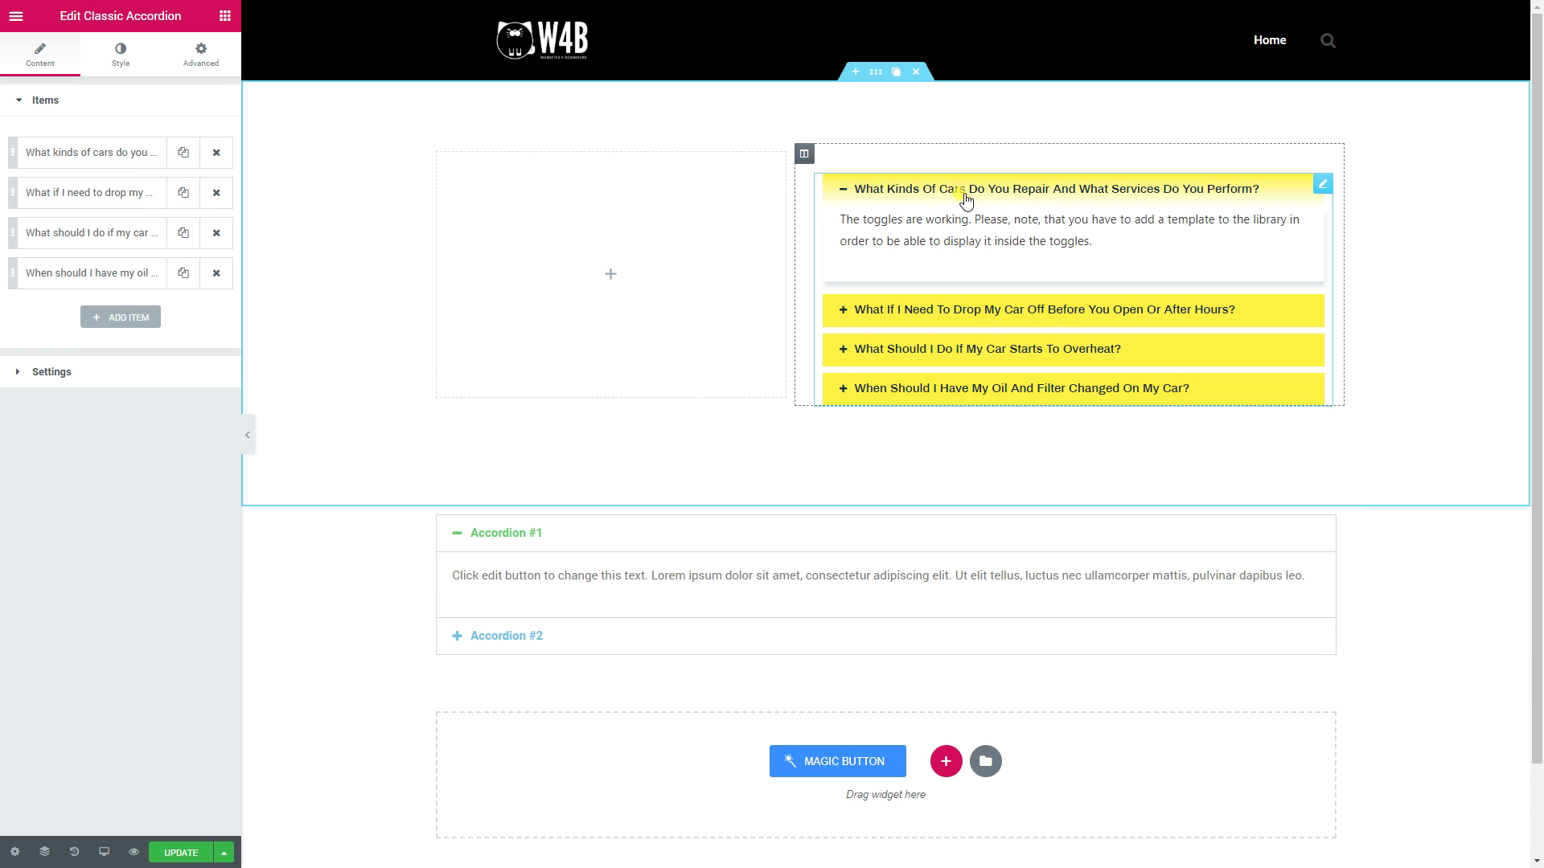
click(86, 152)
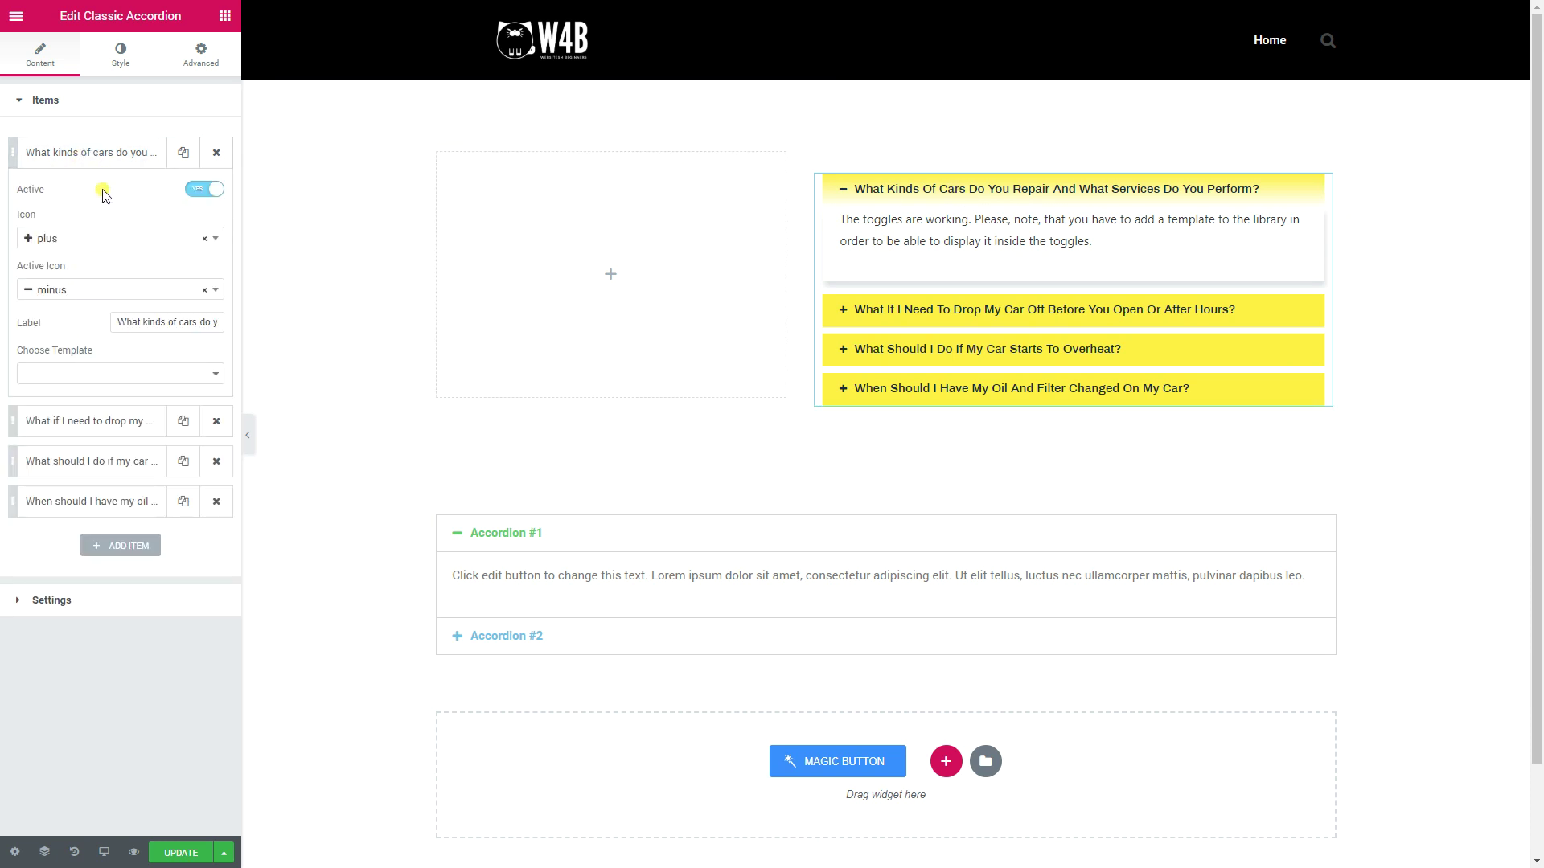
click(142, 323)
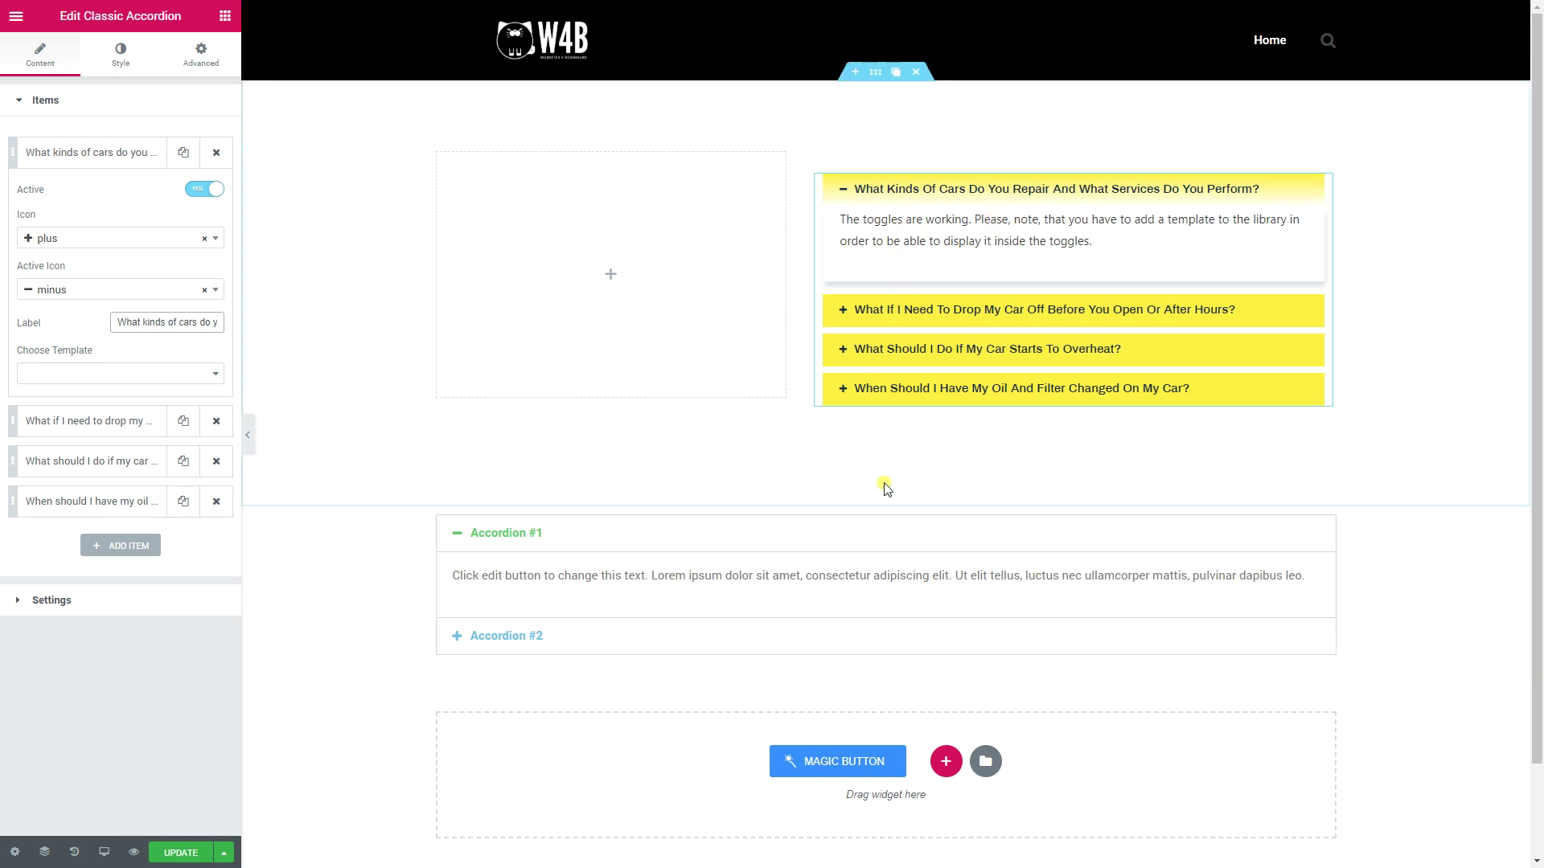
Step: Delete both accordion sections and add a two-column section
click(916, 499)
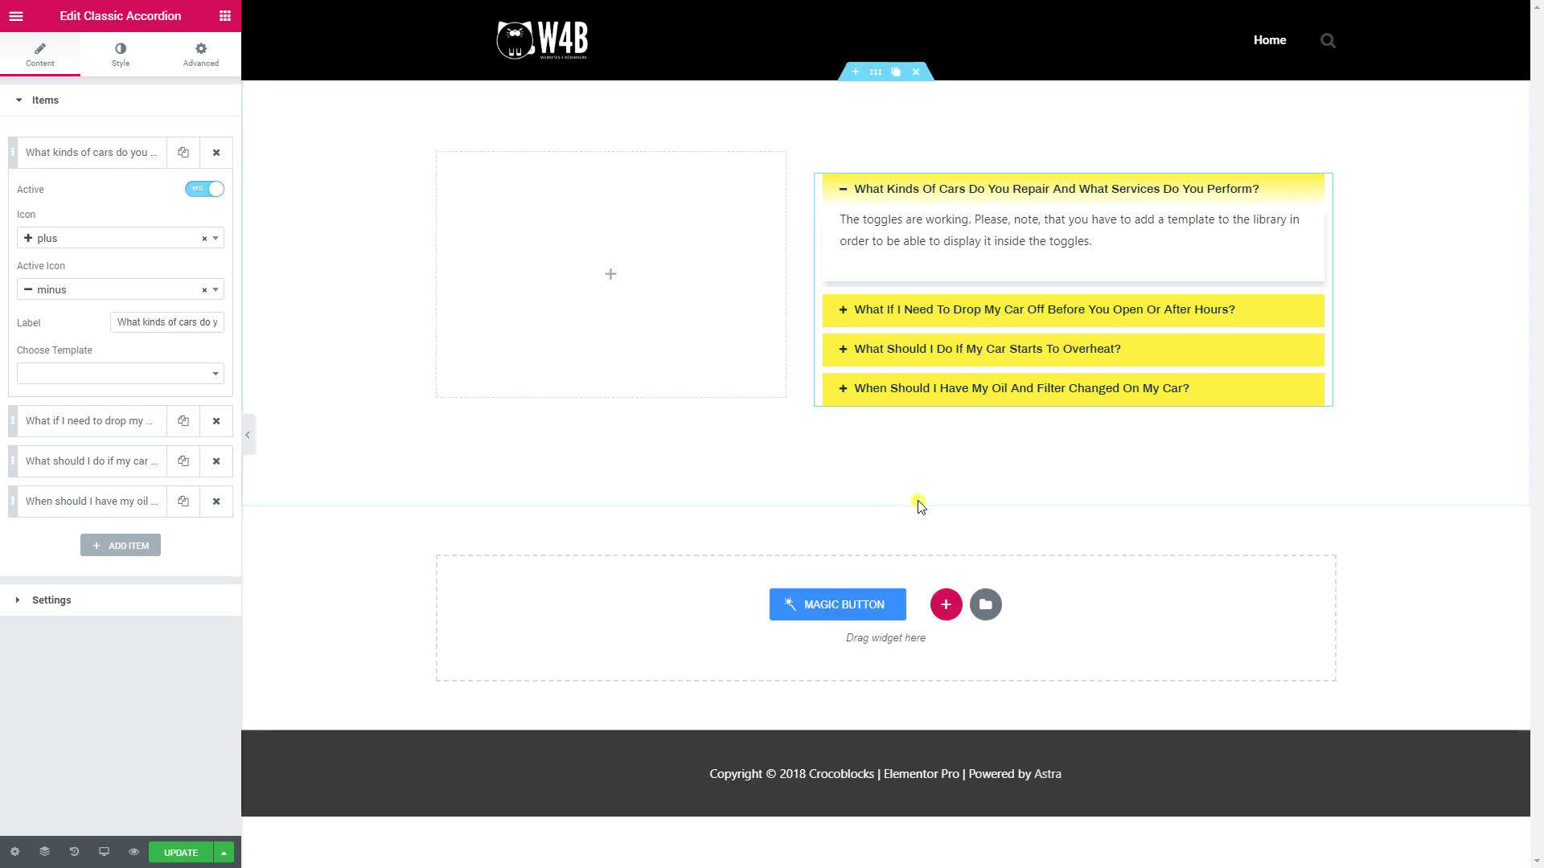
click(915, 71)
click(938, 181)
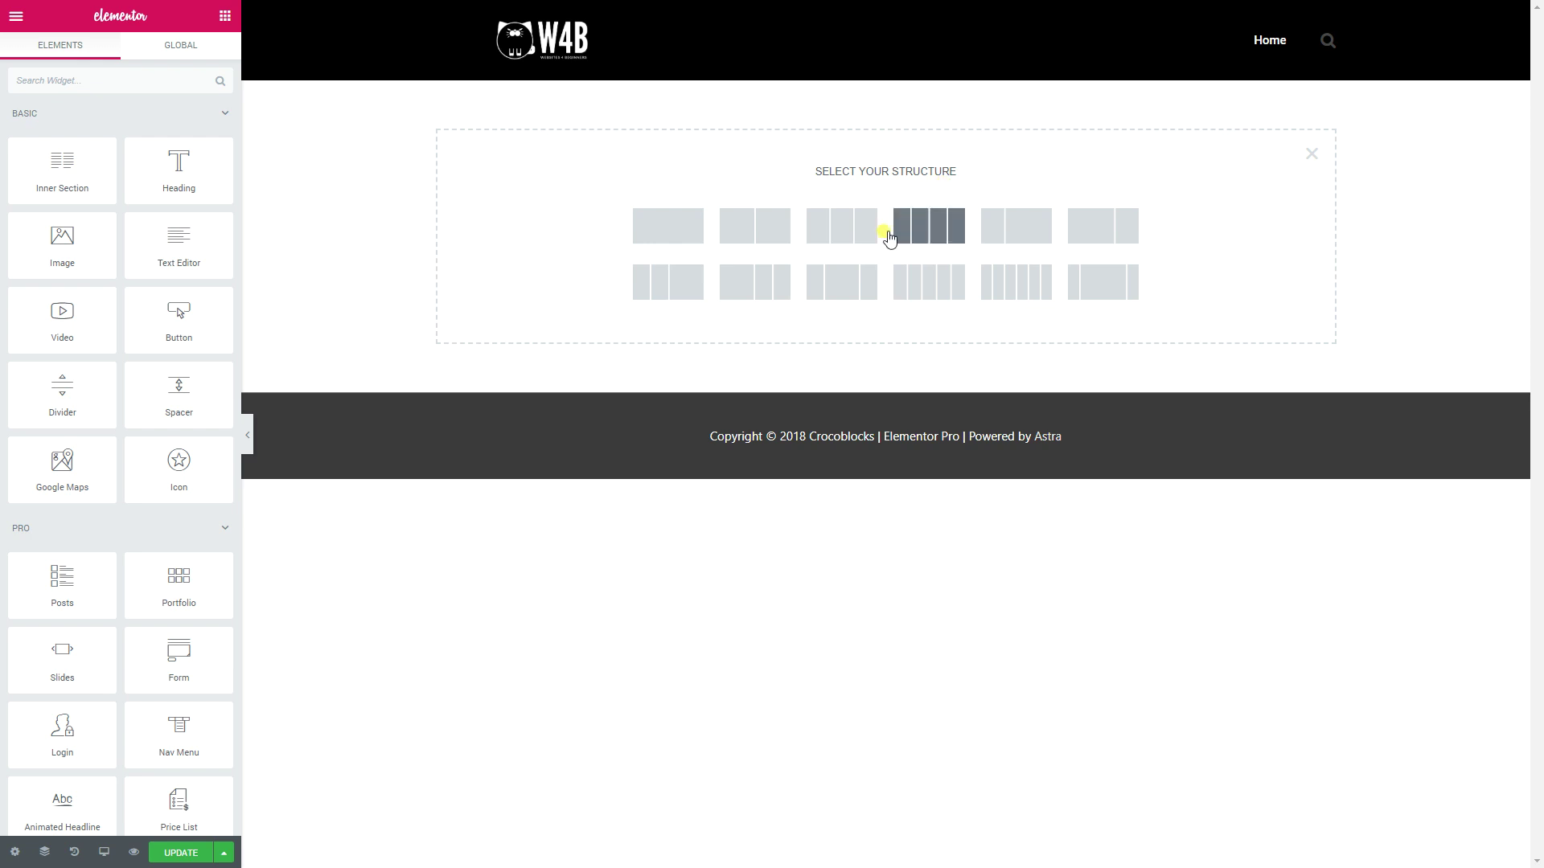
click(776, 227)
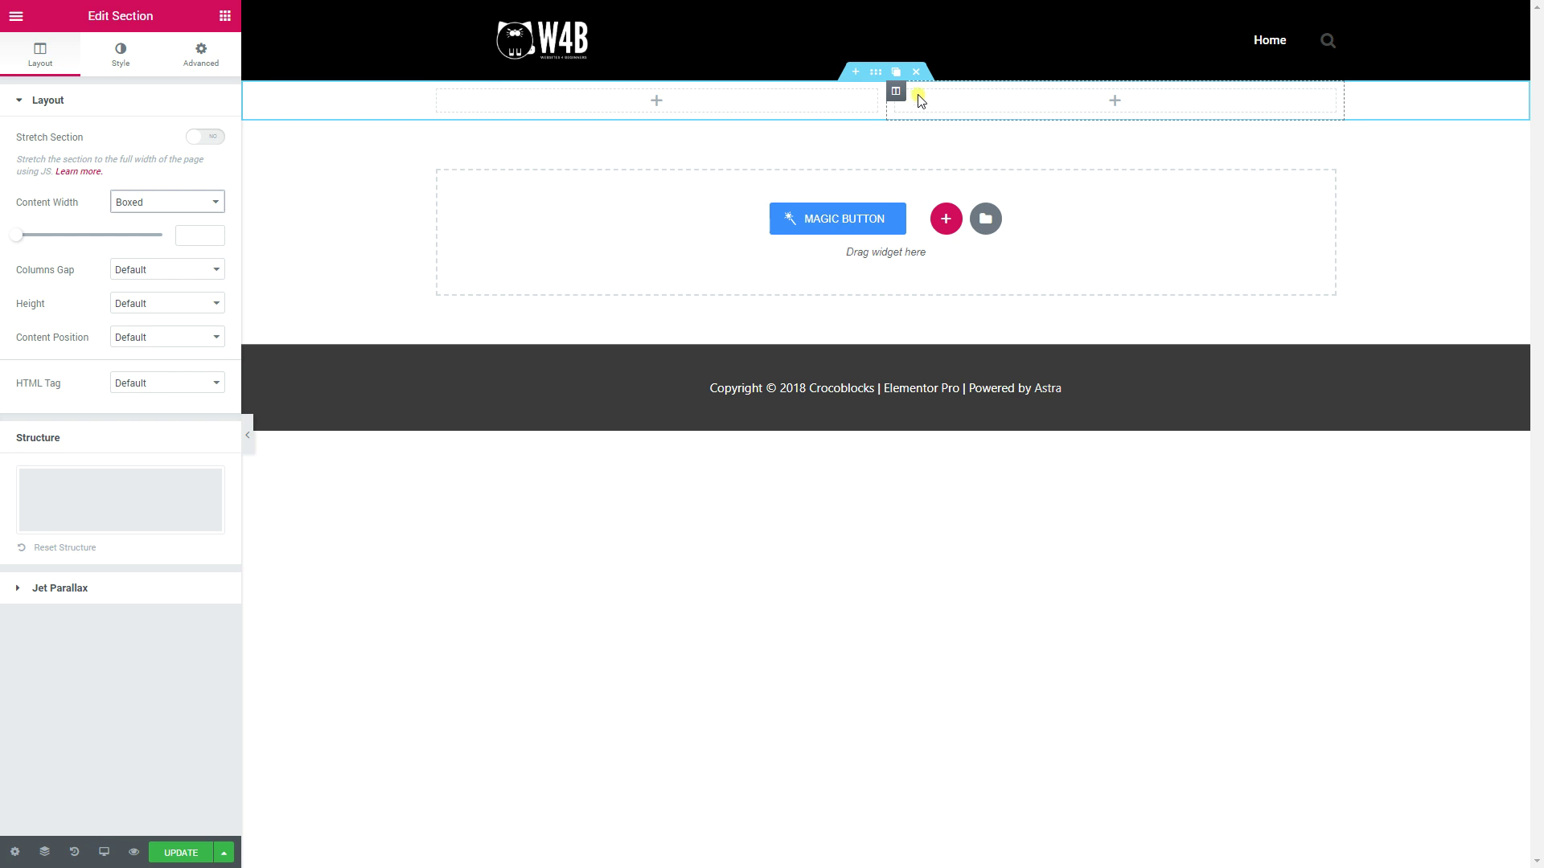
Step: Replace the two-column section with a single-column section at the top
click(916, 72)
click(940, 176)
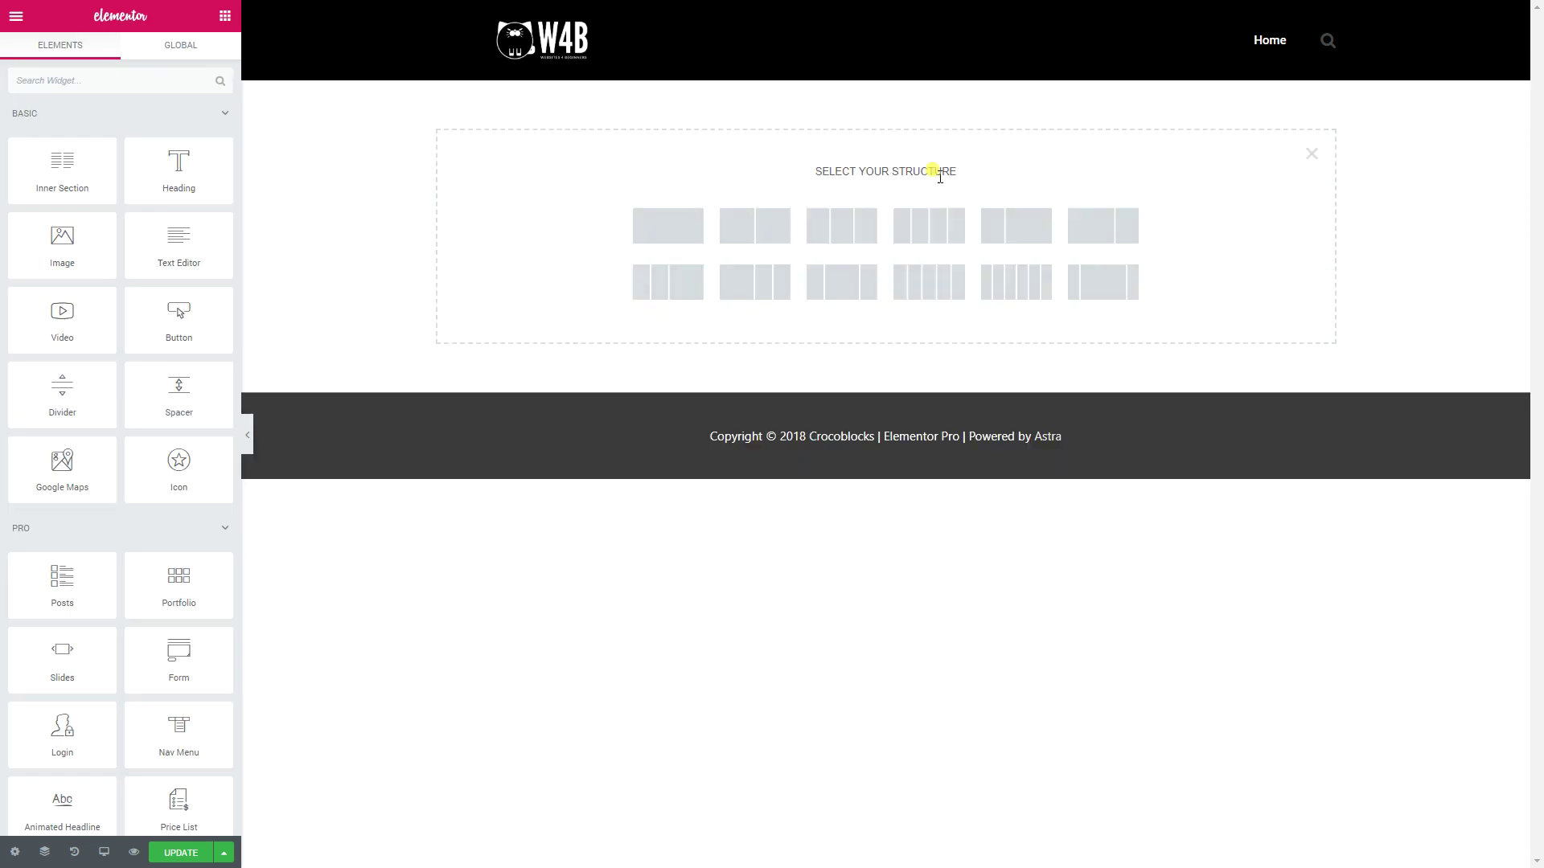
click(661, 227)
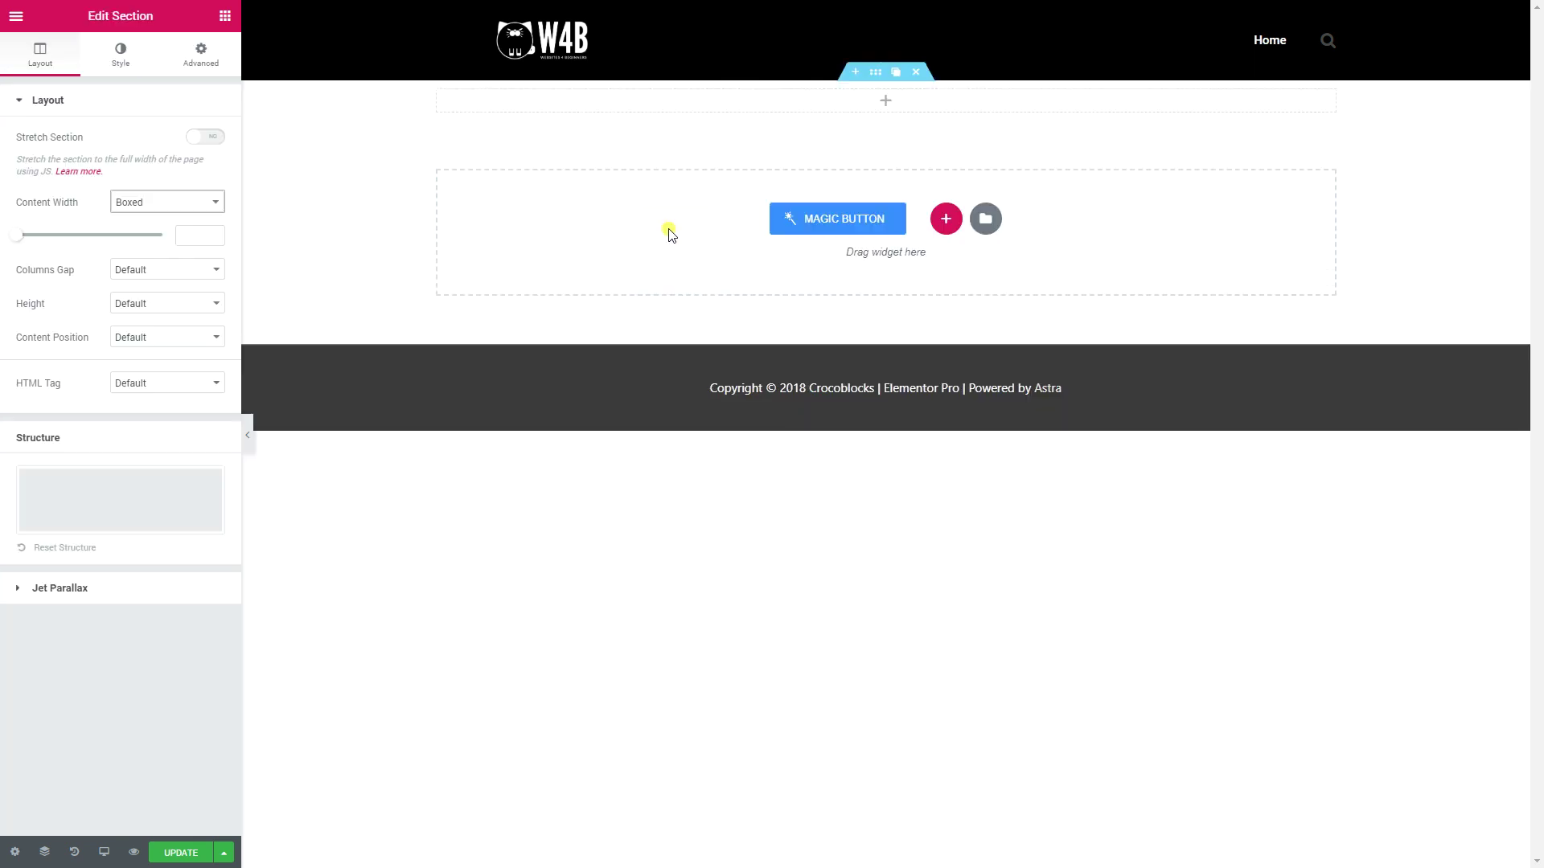
click(225, 16)
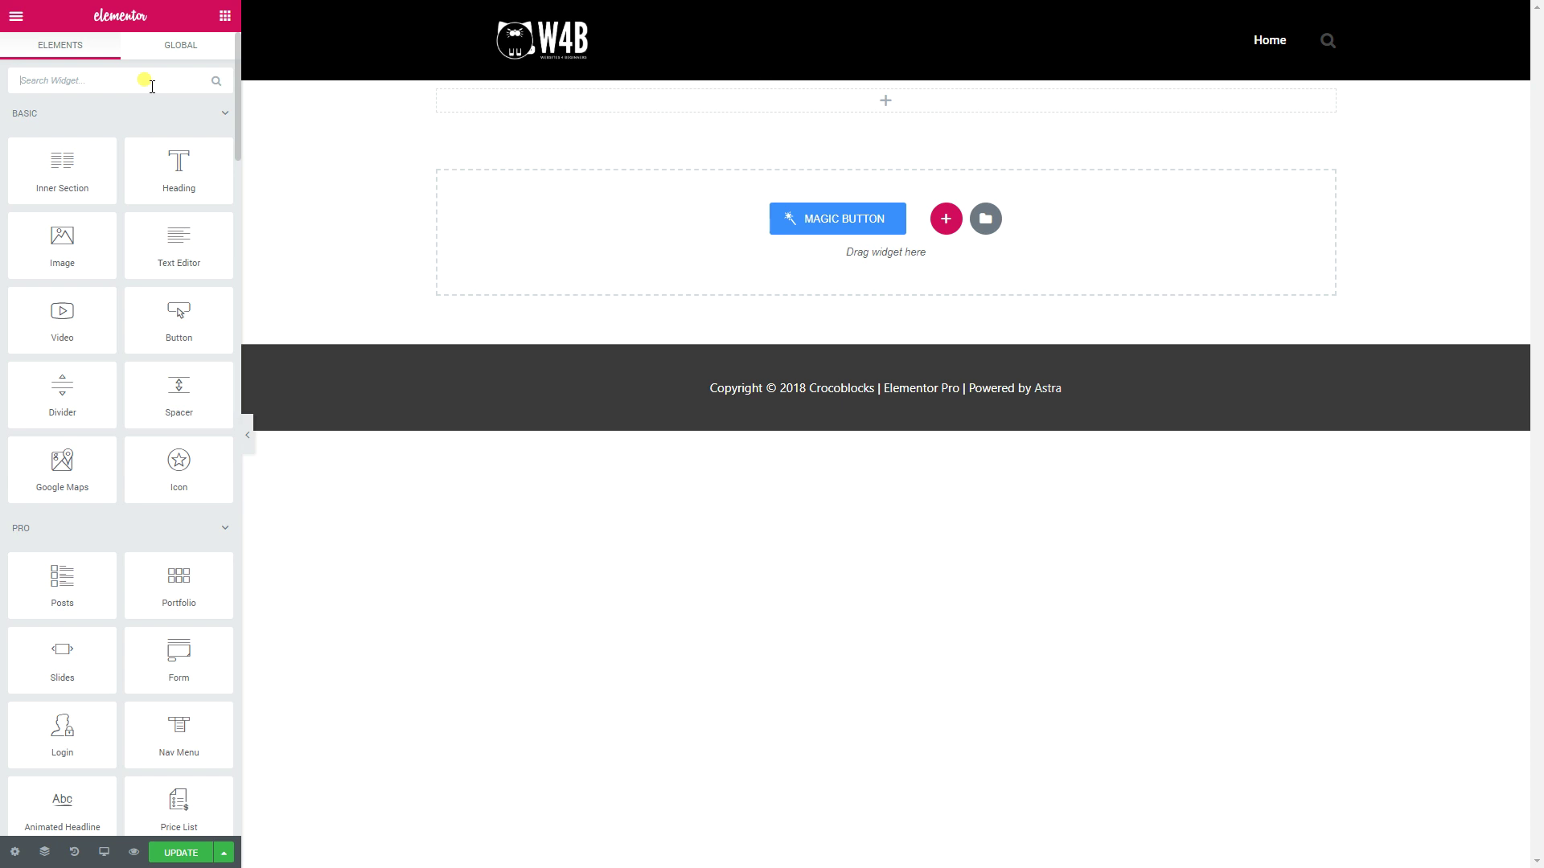
Step: Search widgets for 'accor', drop a Classic Accordion into the empty section, and preview Toggle #1
click(152, 80)
text(accordi)
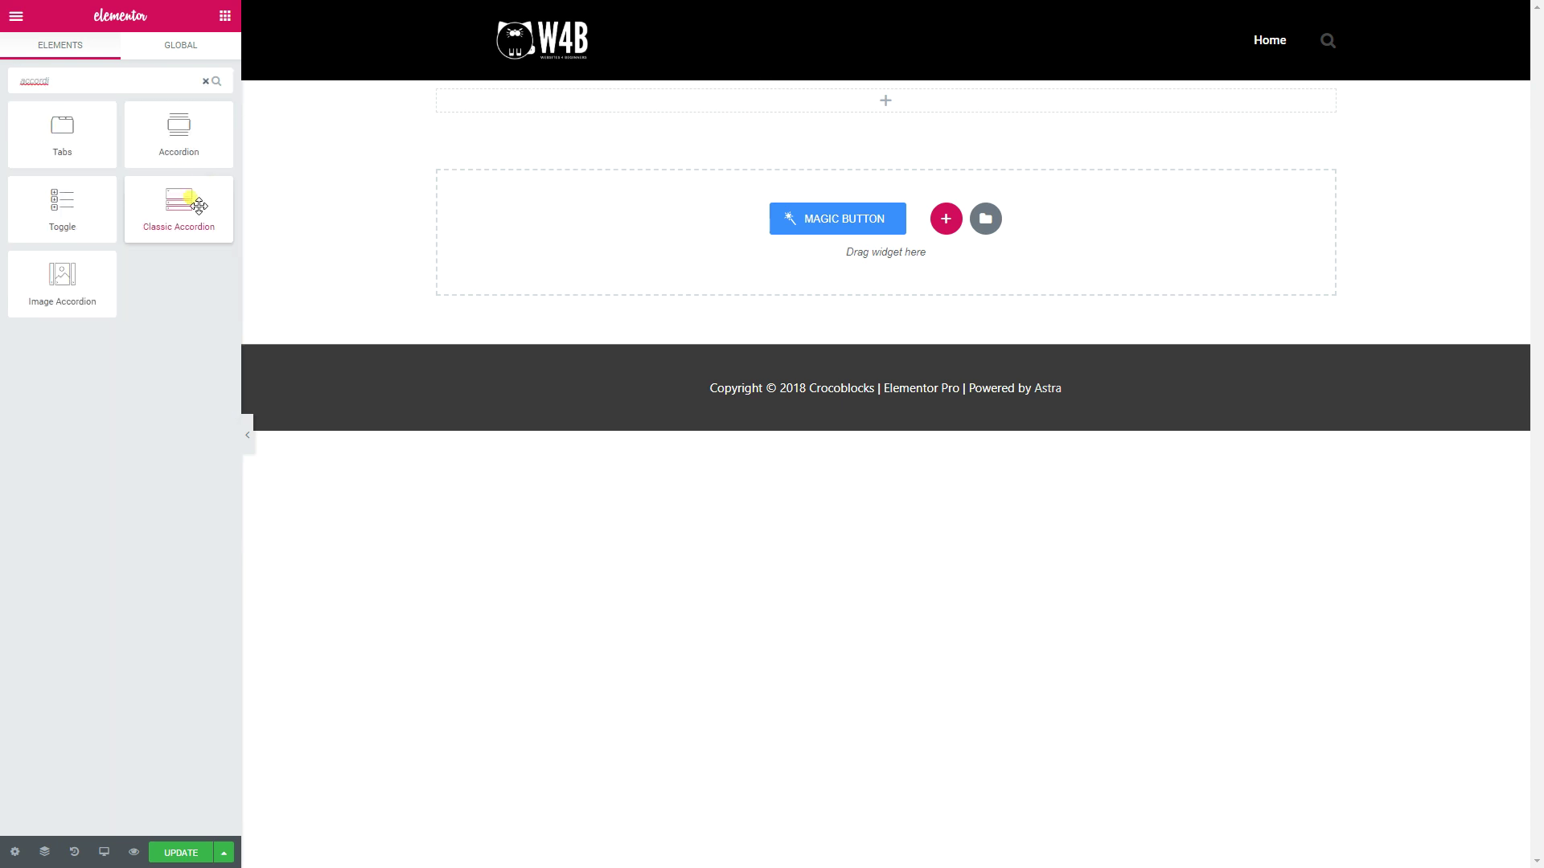
drag(190, 201, 698, 105)
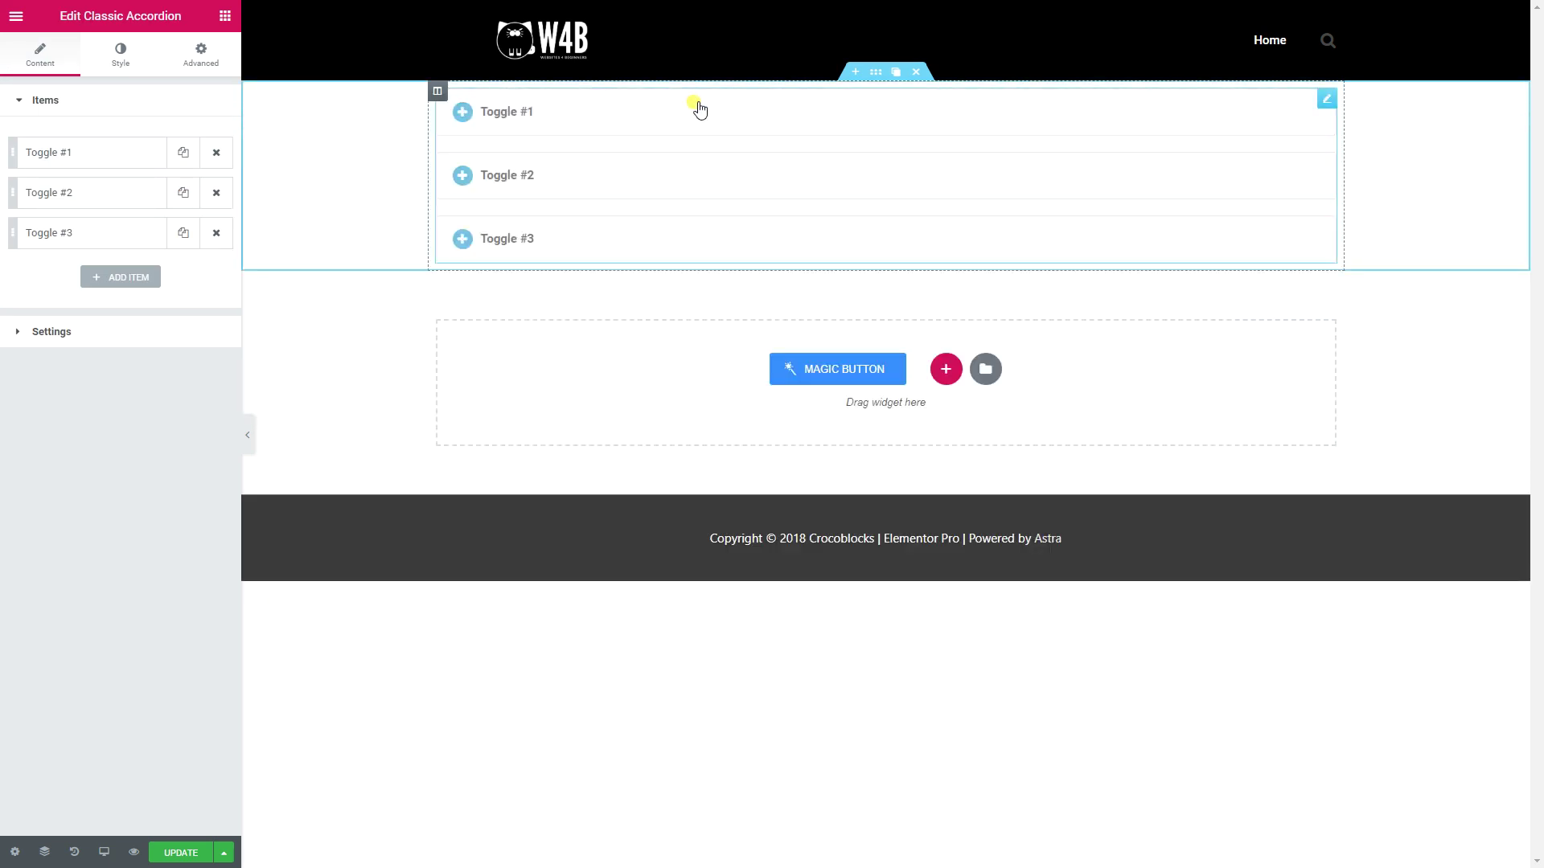
click(518, 114)
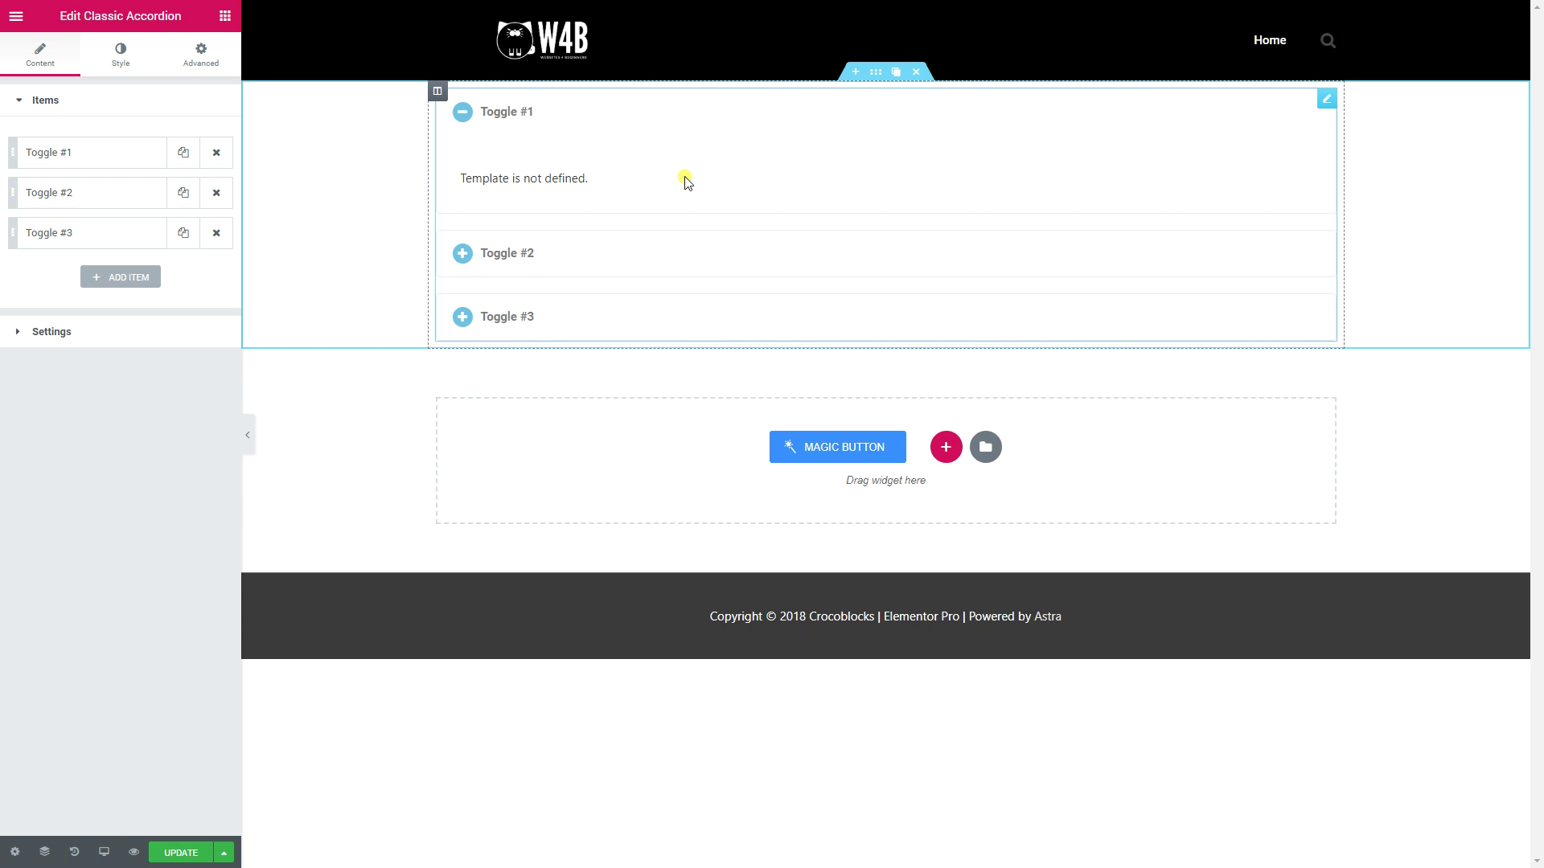
Step: Set Toggle #1 to the Pricing template and relabel it 'Pricing'
click(50, 160)
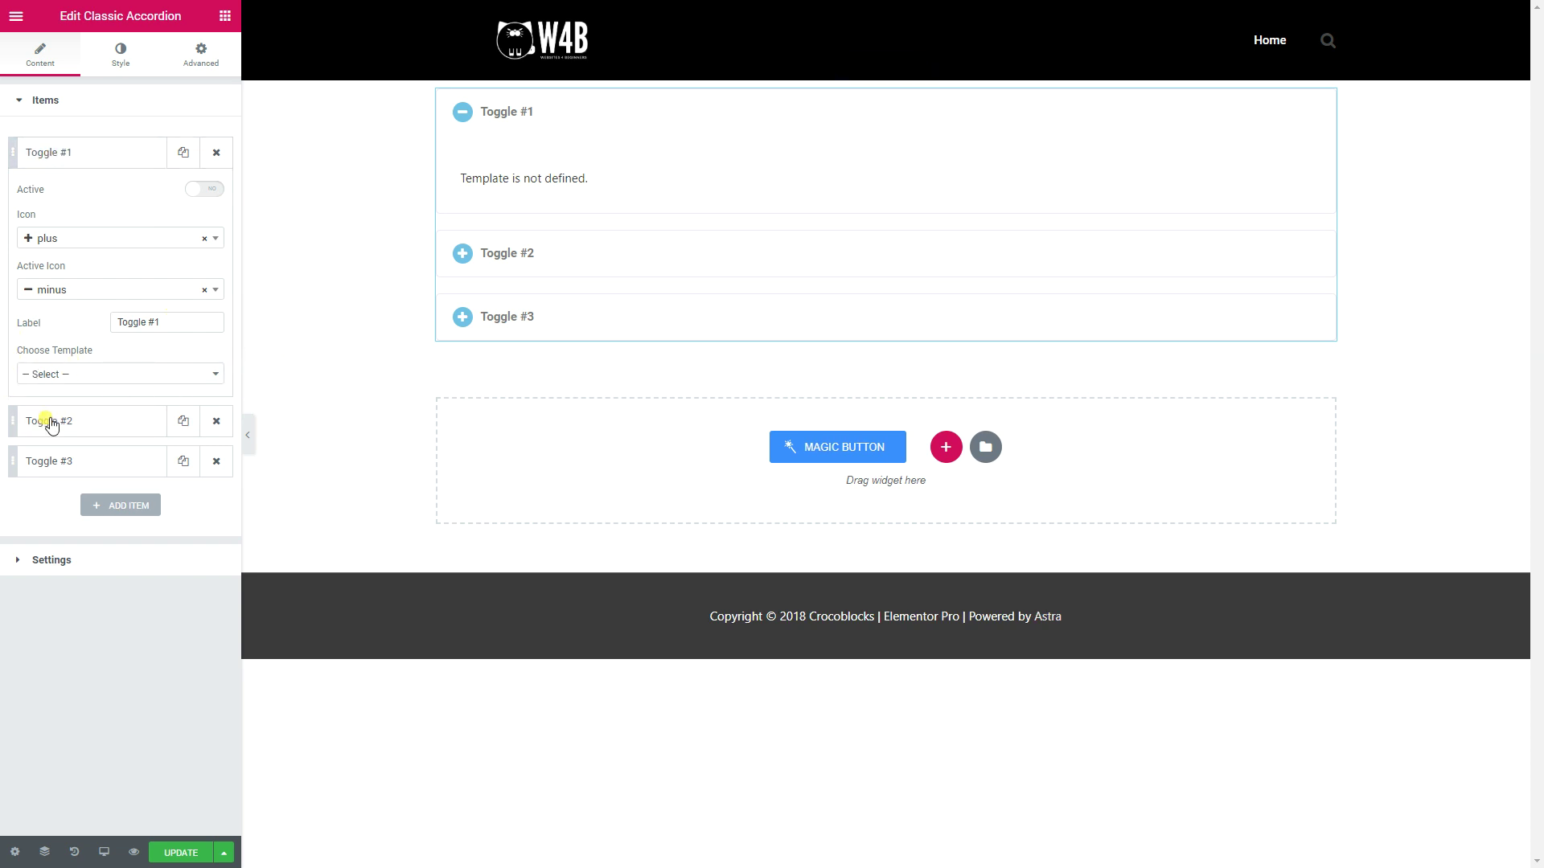
click(40, 377)
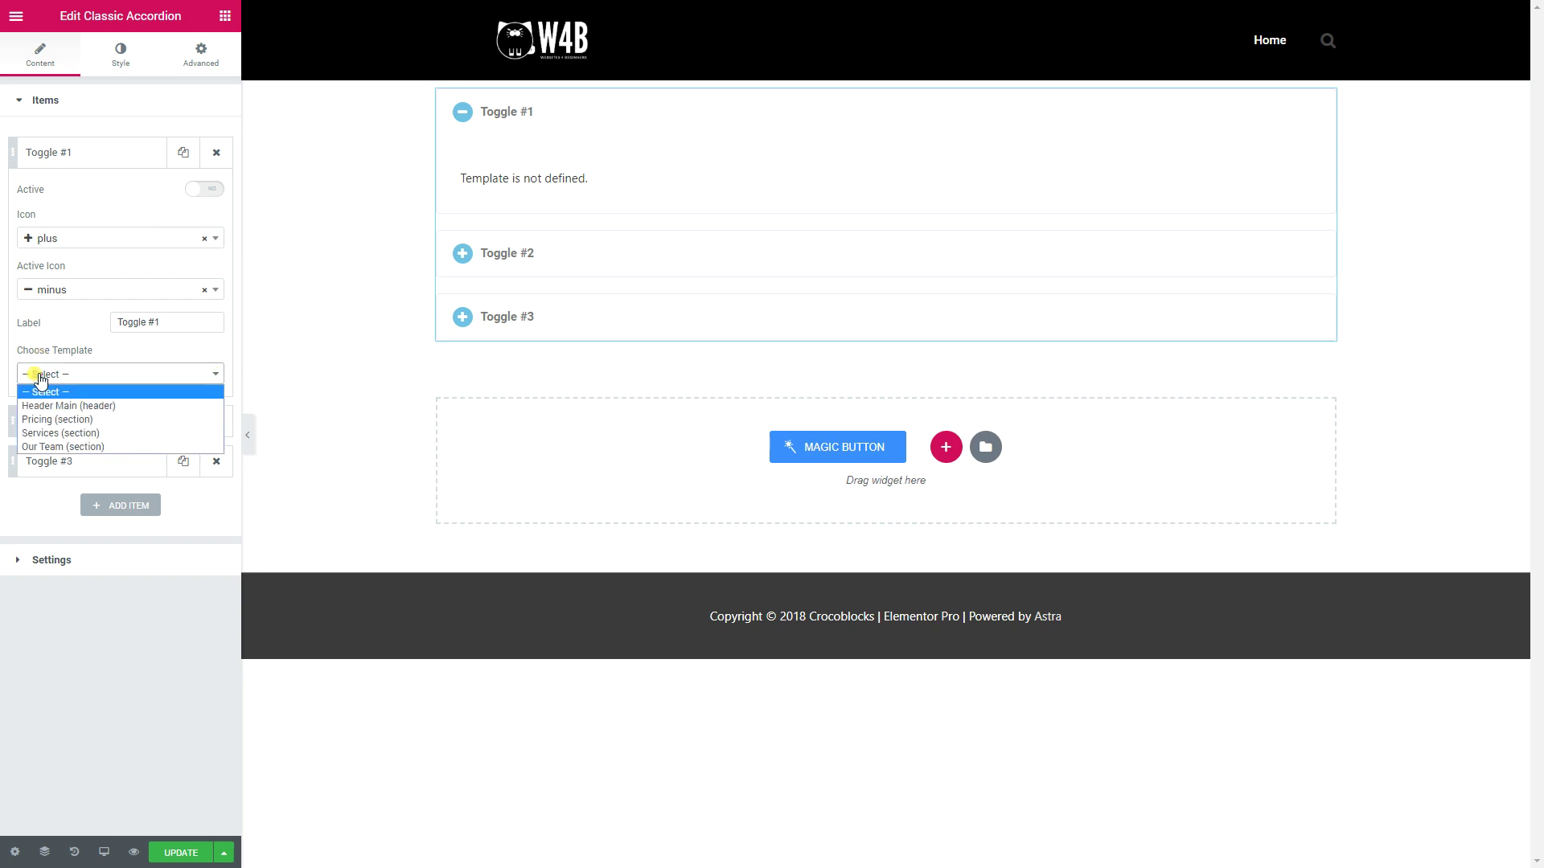
click(35, 420)
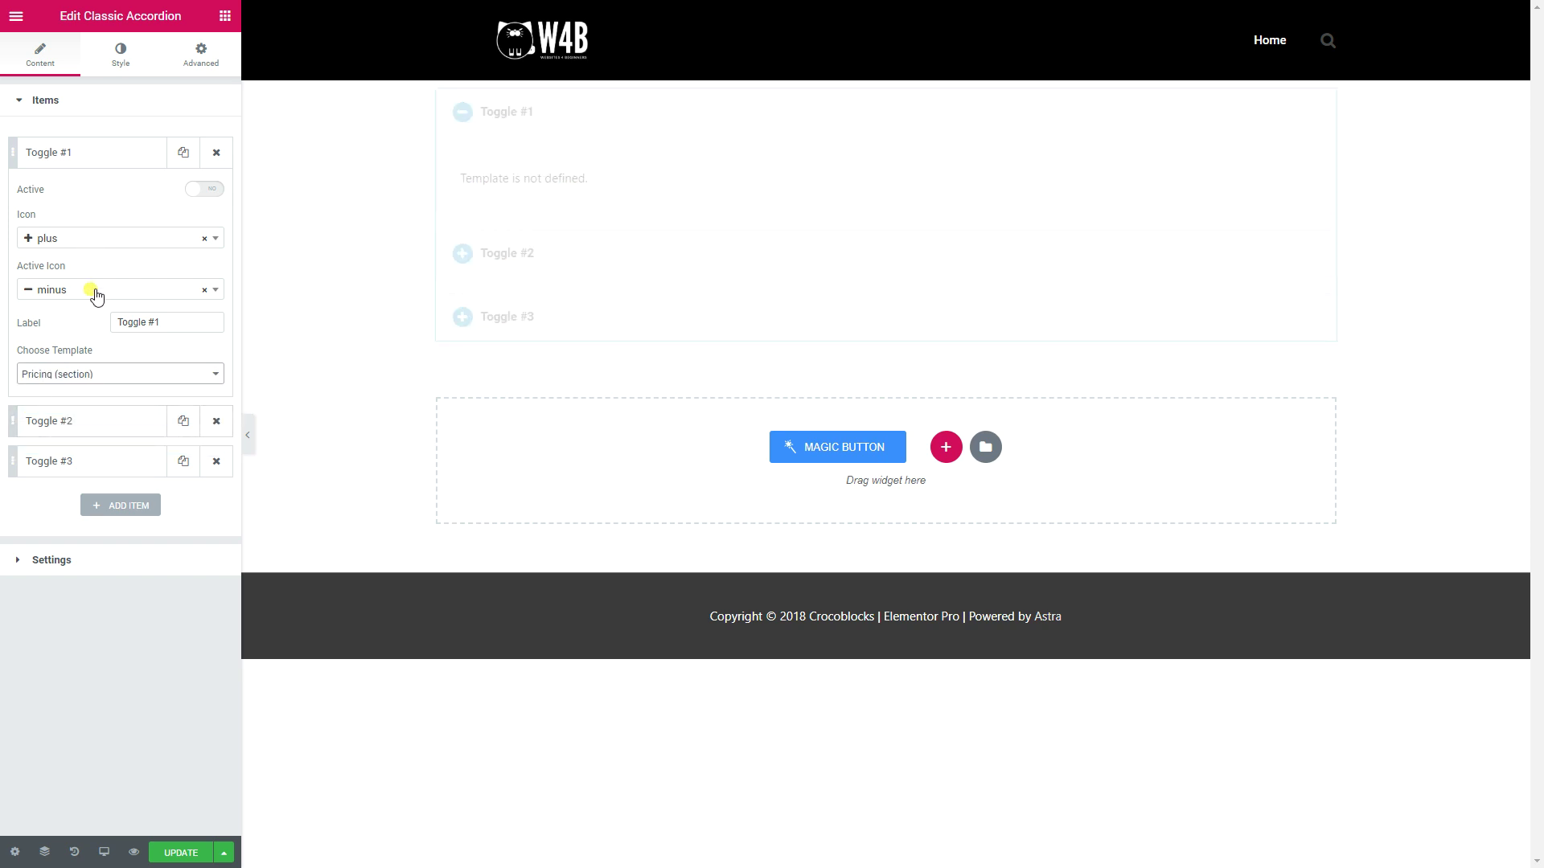
drag(180, 322, 61, 332)
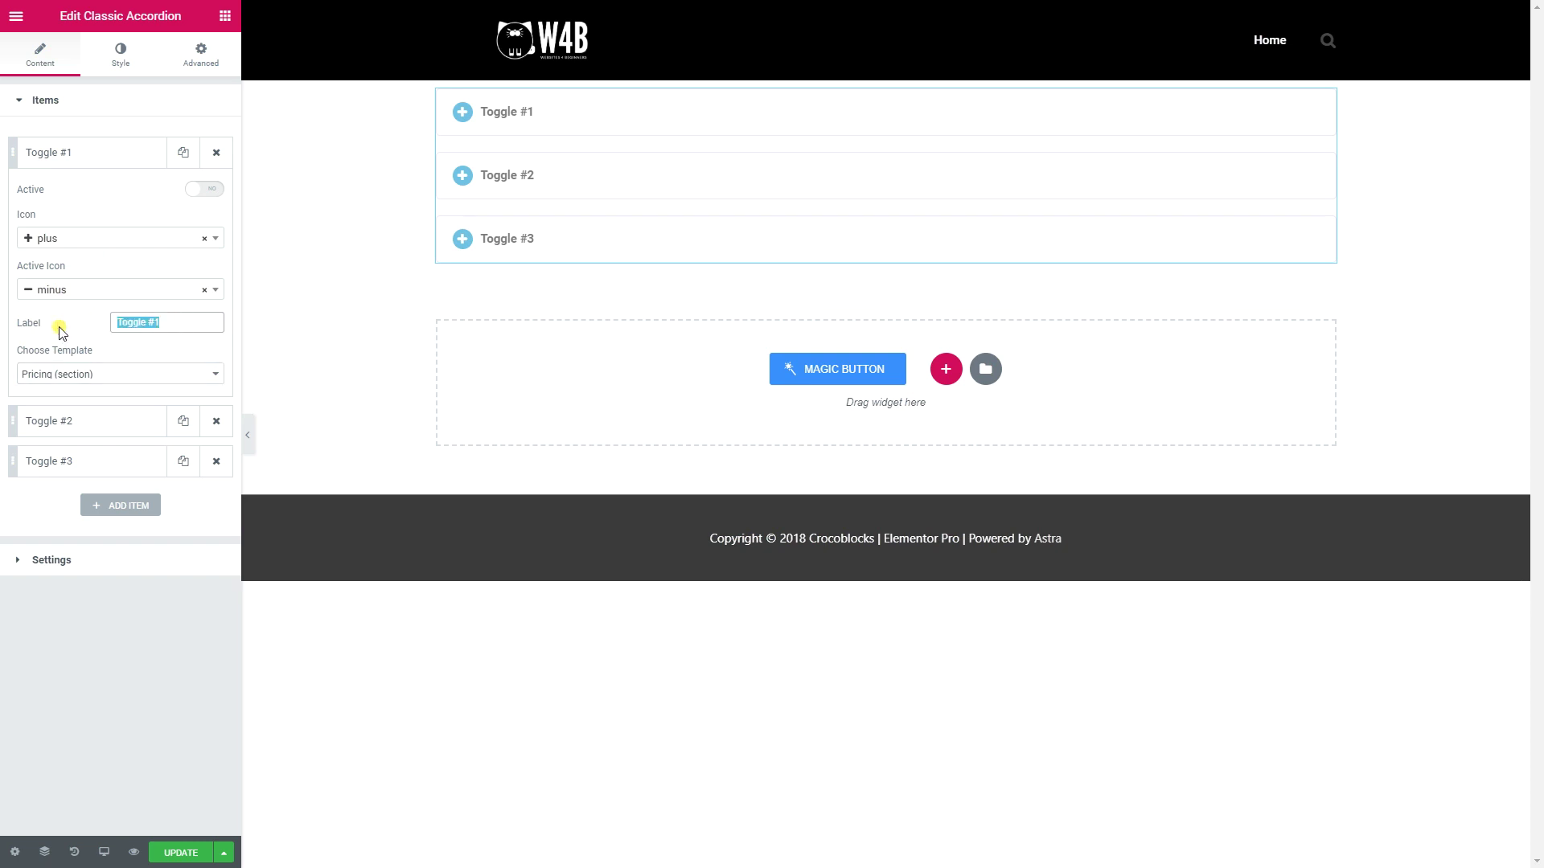
text(Pricing)
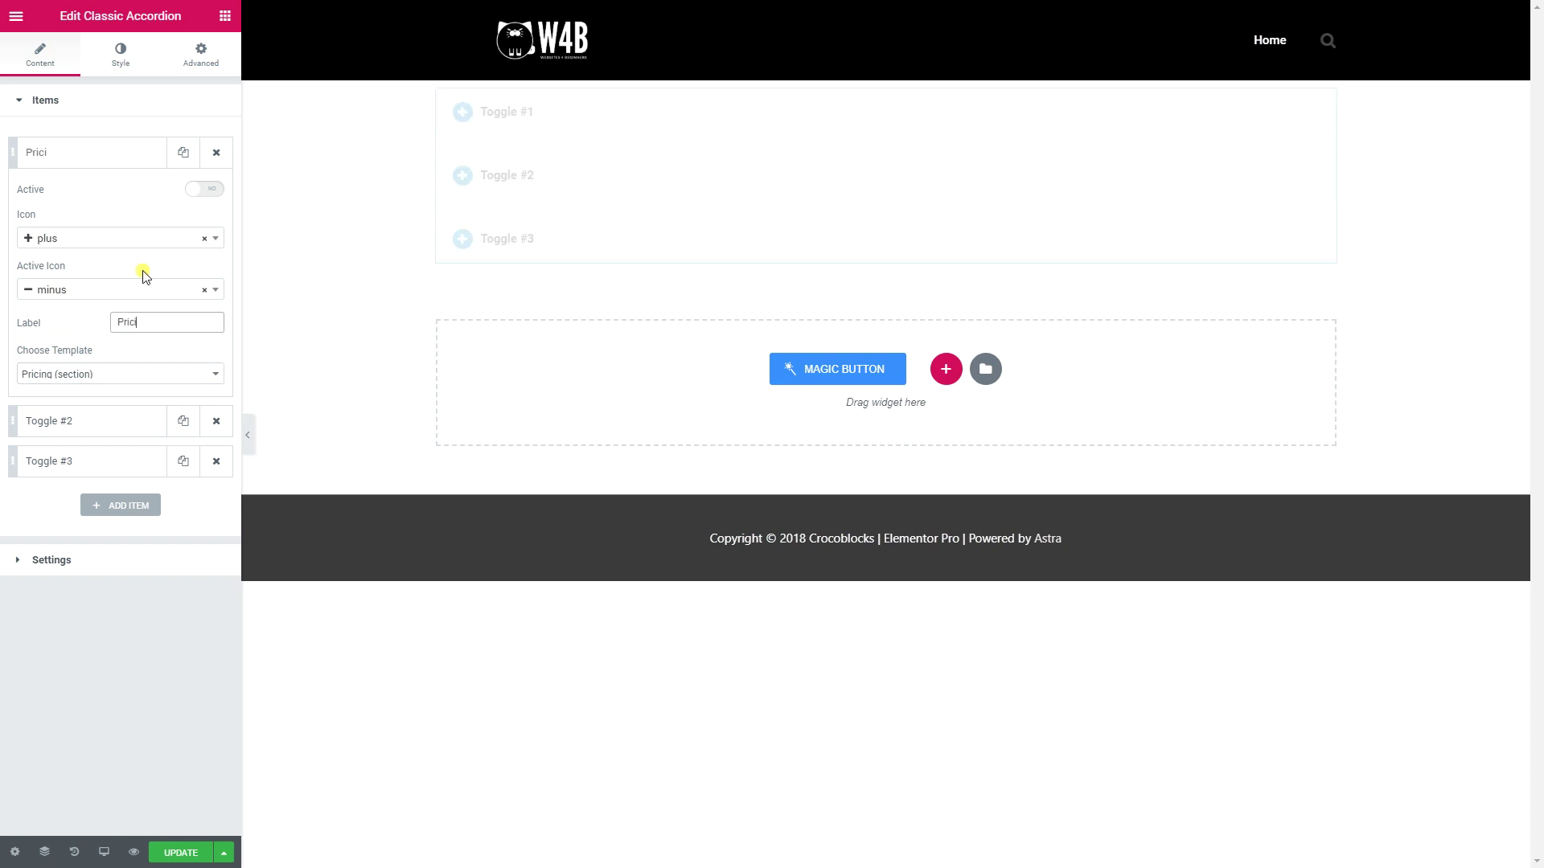
click(93, 164)
Step: Set Toggle #2 to the Services template and relabel it 'Services'
click(90, 193)
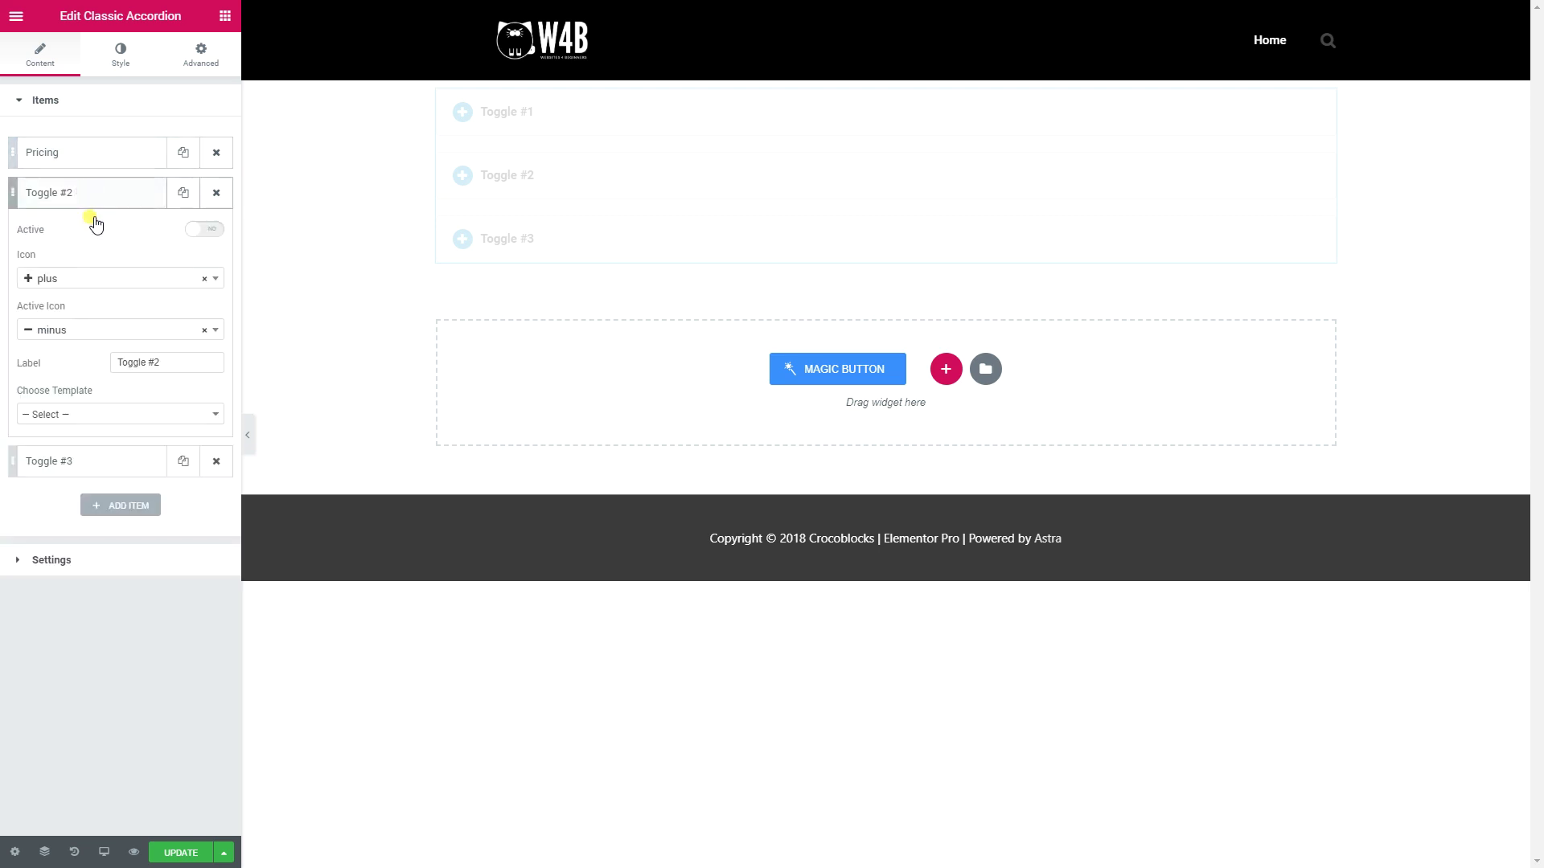
click(100, 413)
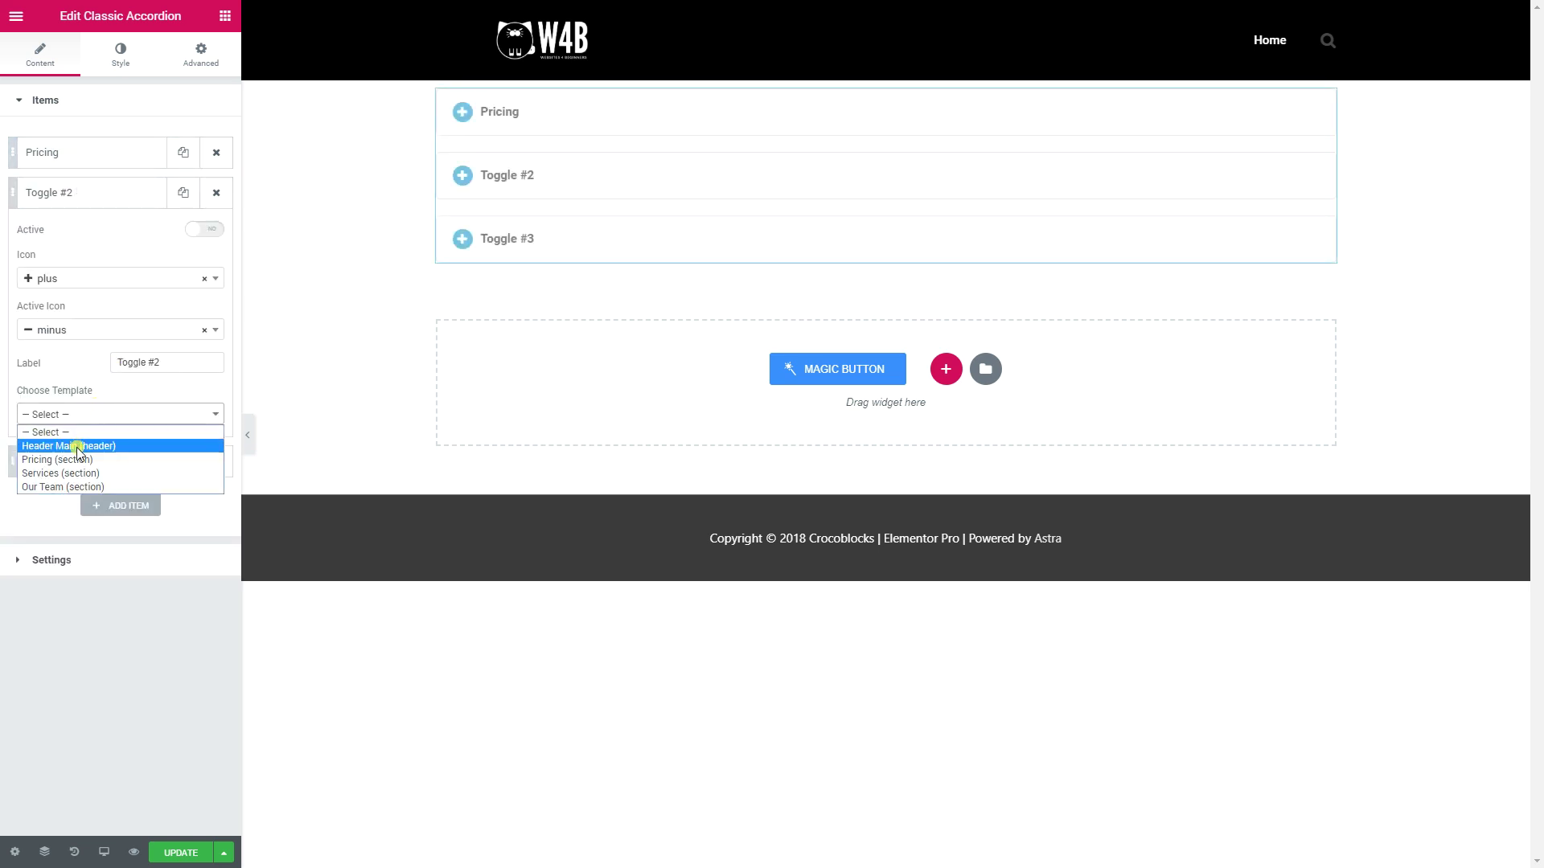
click(70, 472)
drag(172, 362, 68, 372)
text(Services)
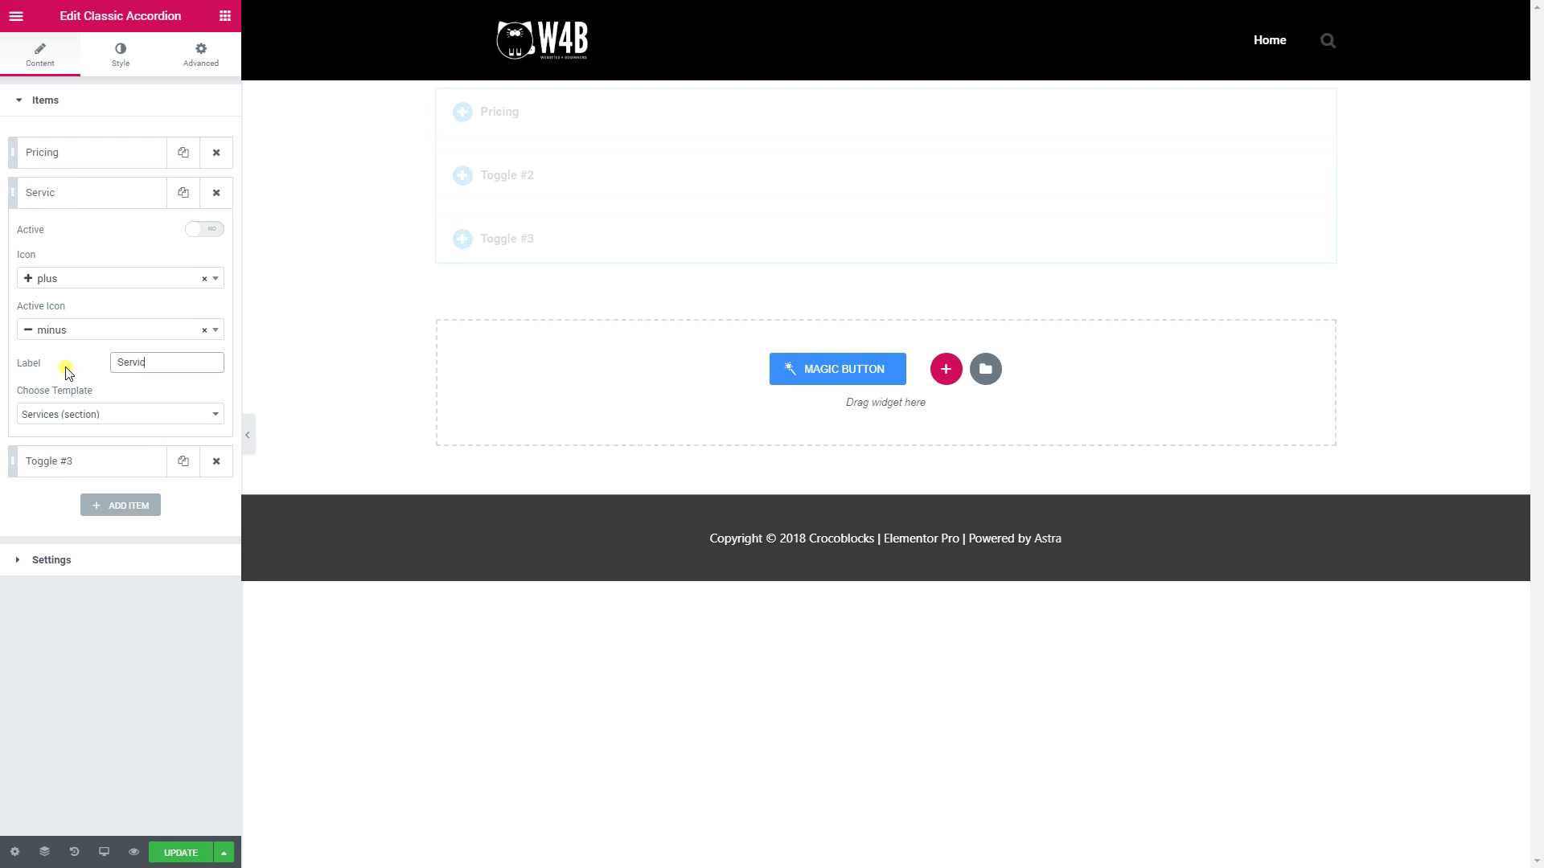
click(93, 195)
Step: Set Toggle #3 to the Our Team template and relabel it 'Our Team'
click(76, 233)
click(126, 455)
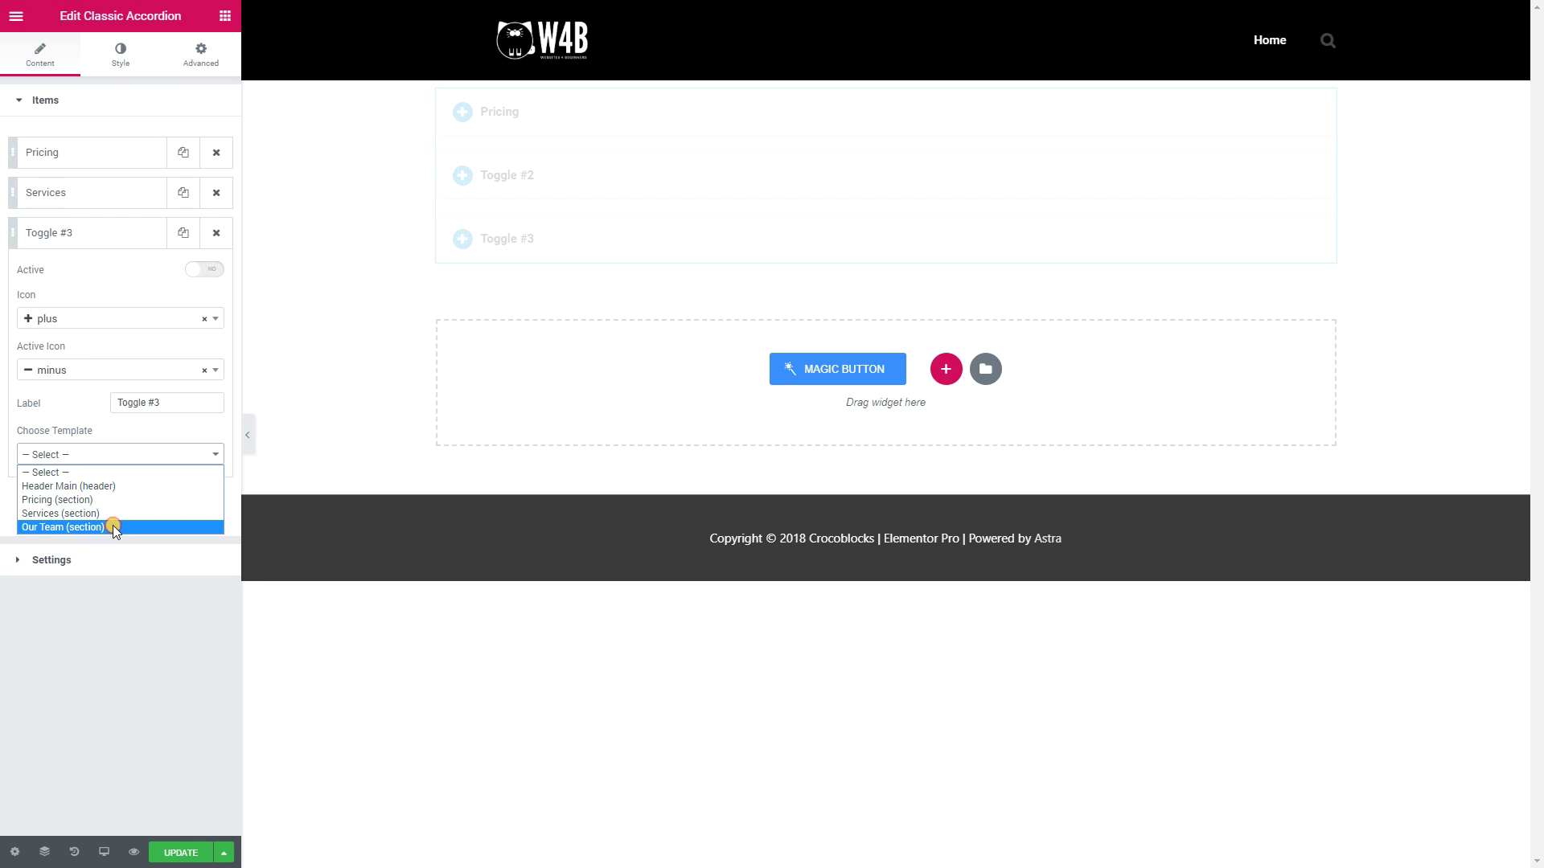
click(112, 524)
drag(164, 402, 98, 400)
text(Our Team)
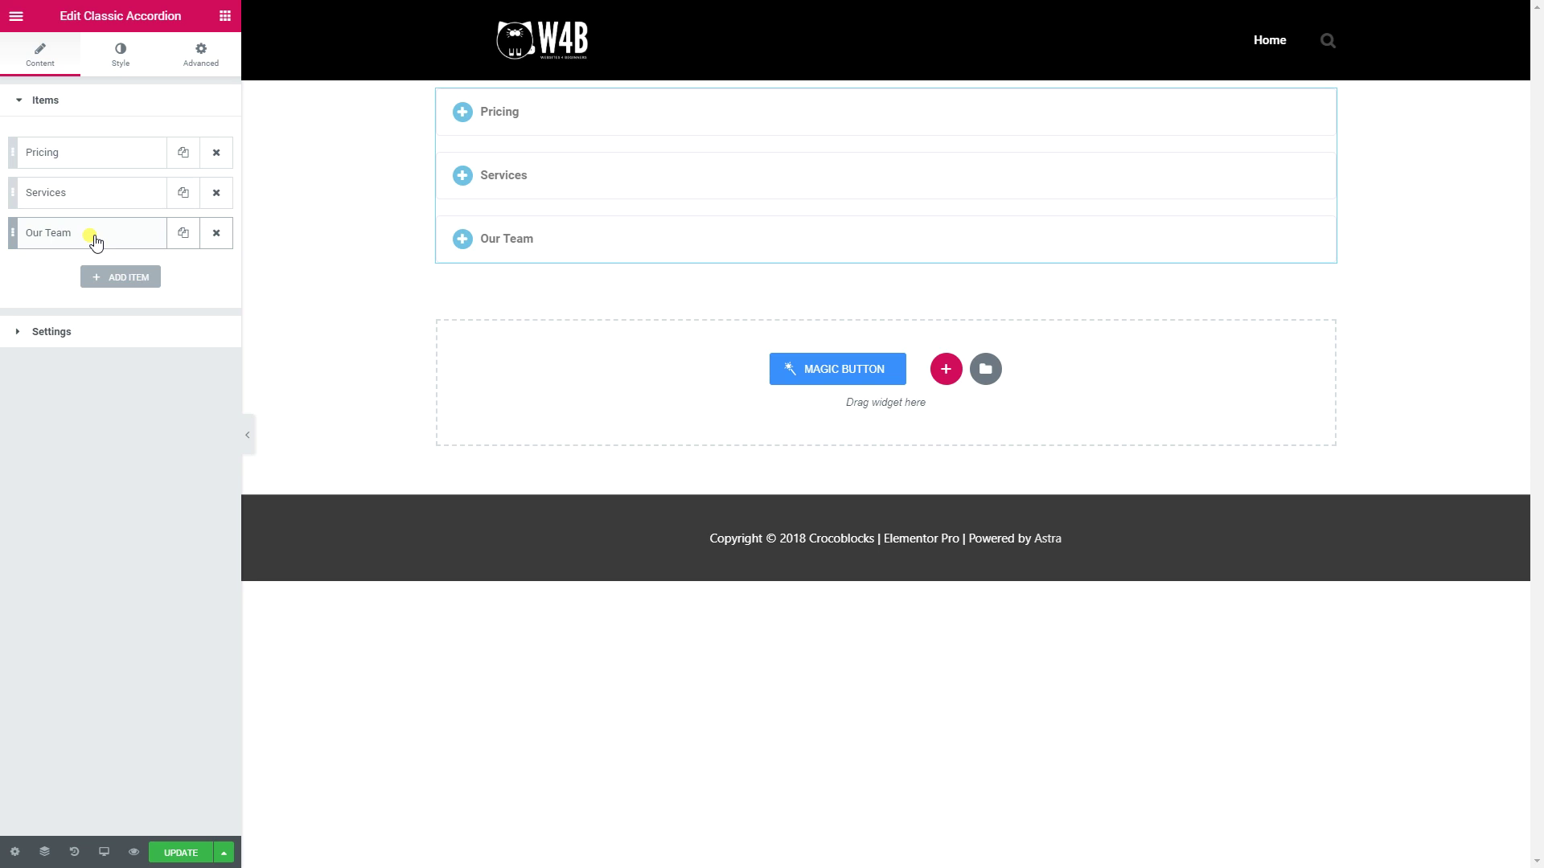
Step: Expand and collapse the Pricing and Services toggles to preview their templates
click(102, 161)
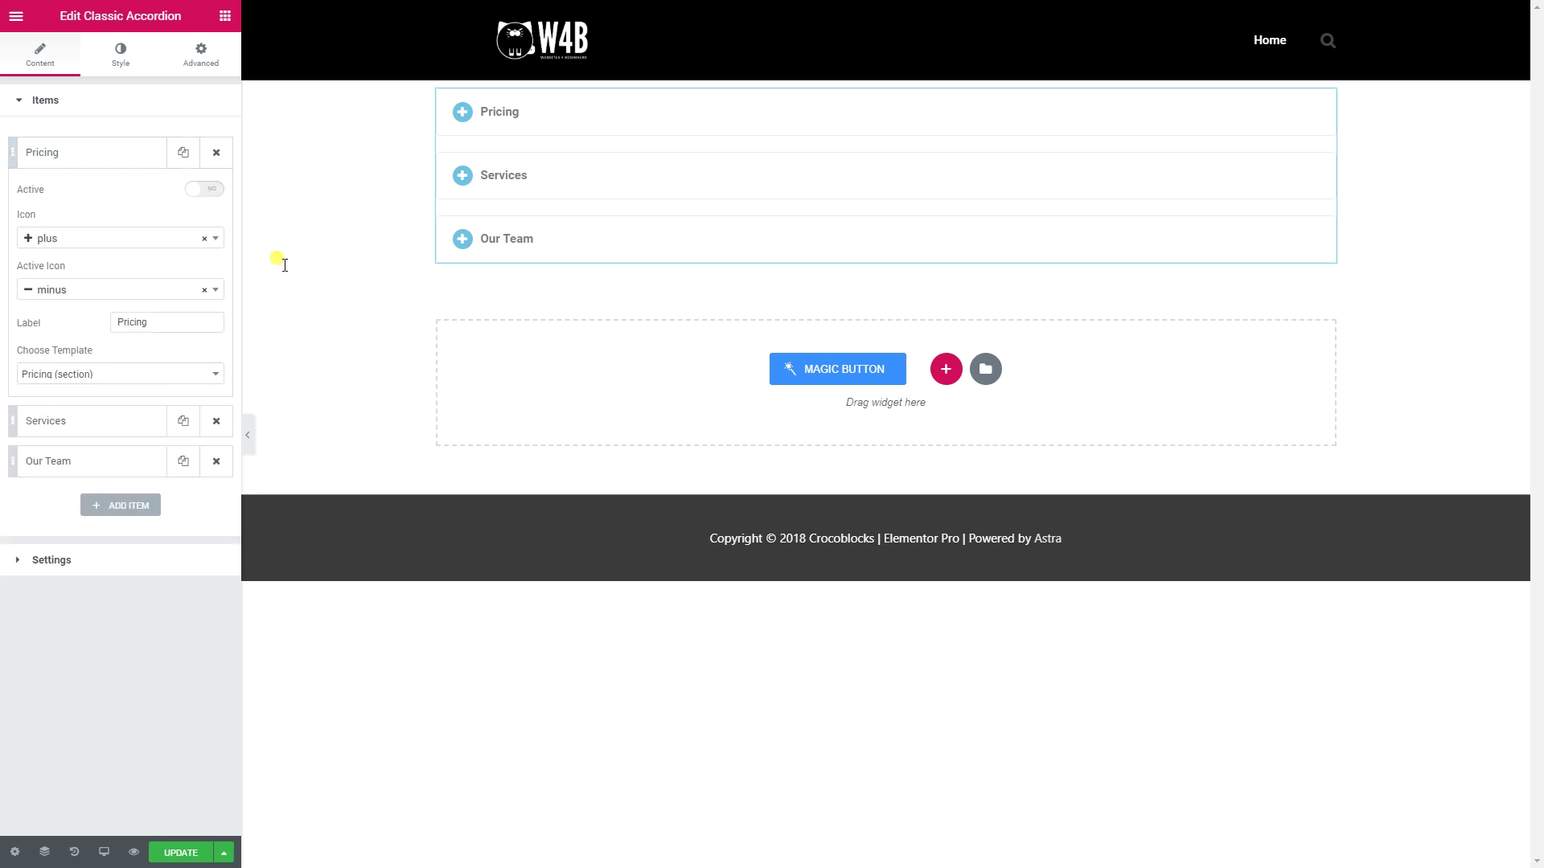
click(571, 118)
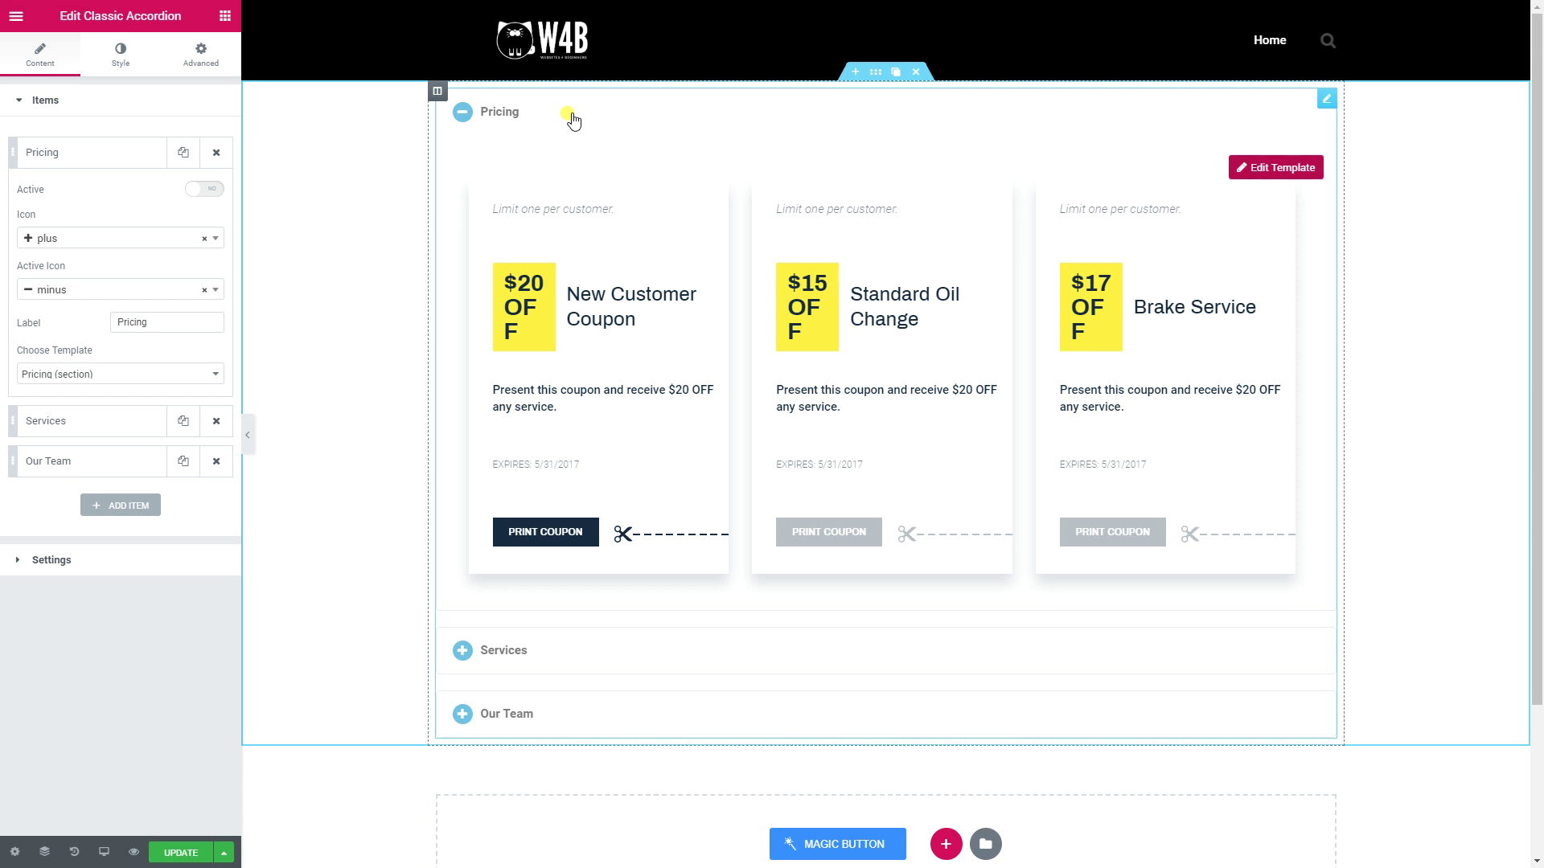
click(572, 121)
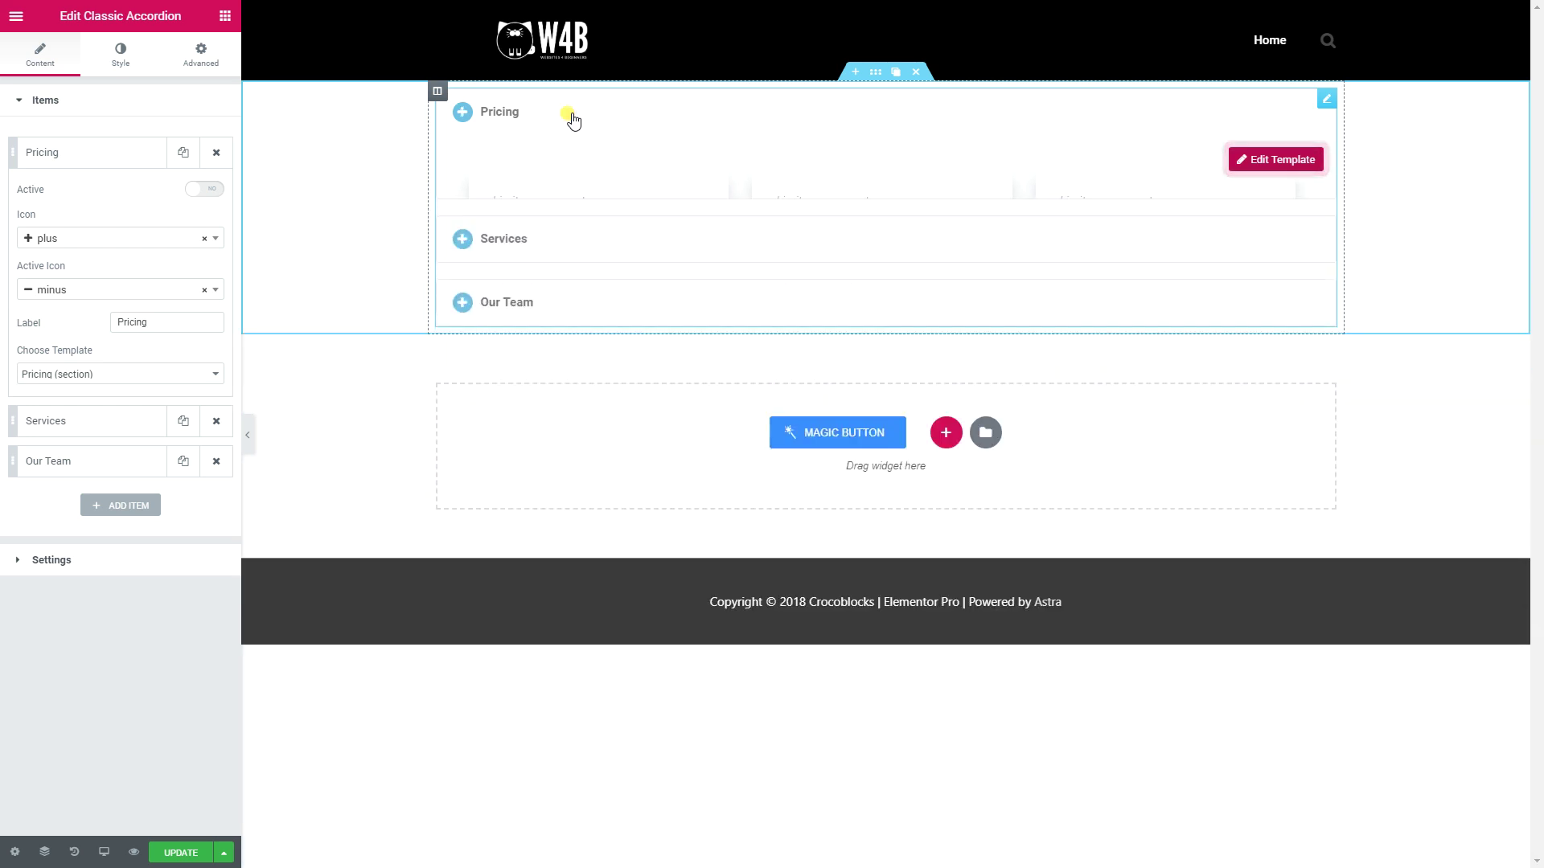
click(527, 174)
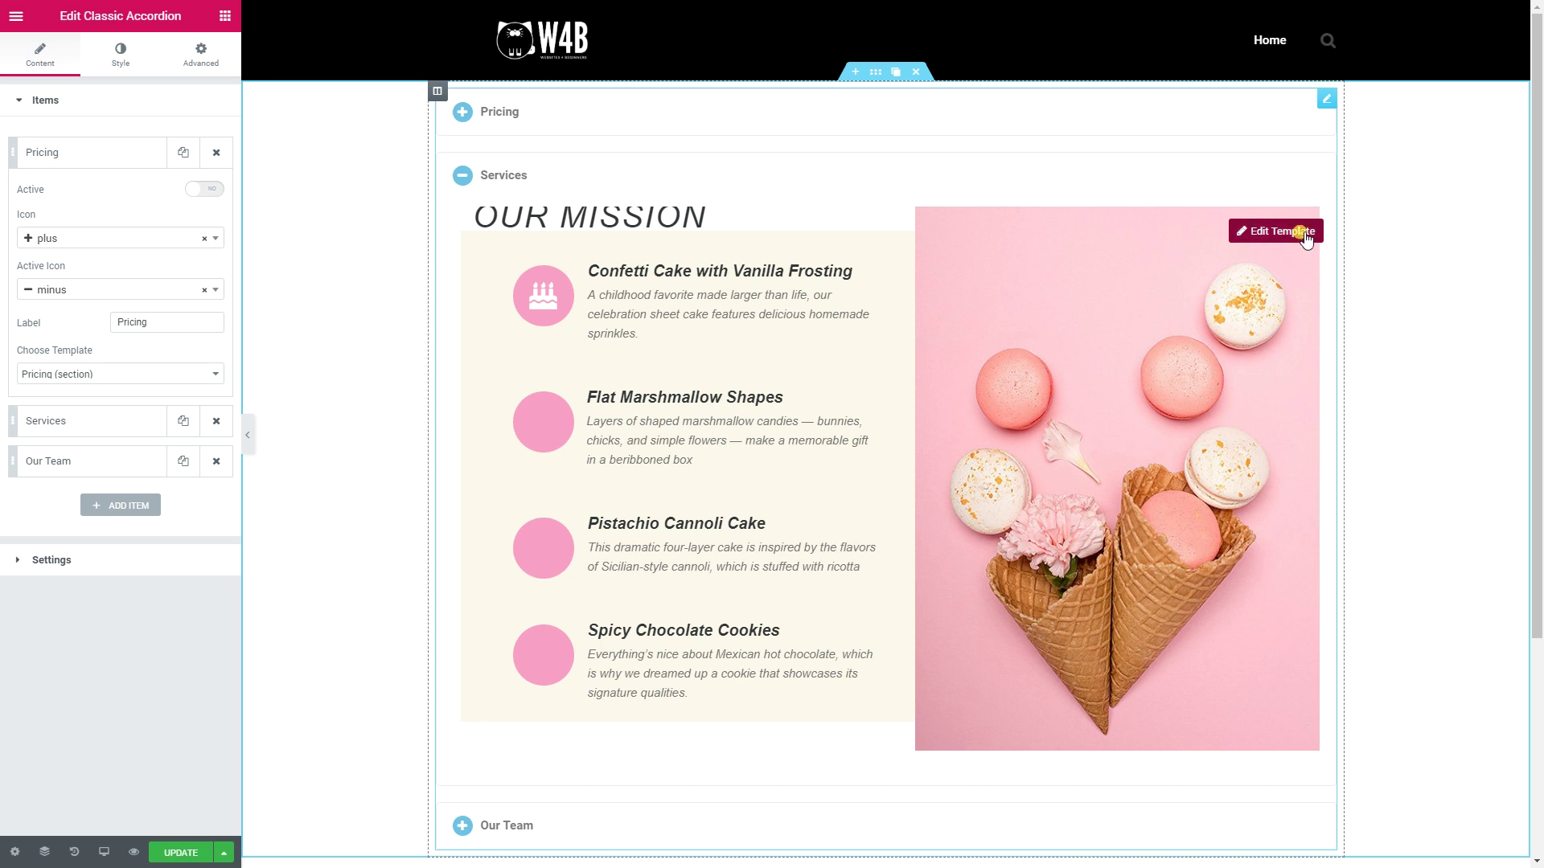
click(545, 178)
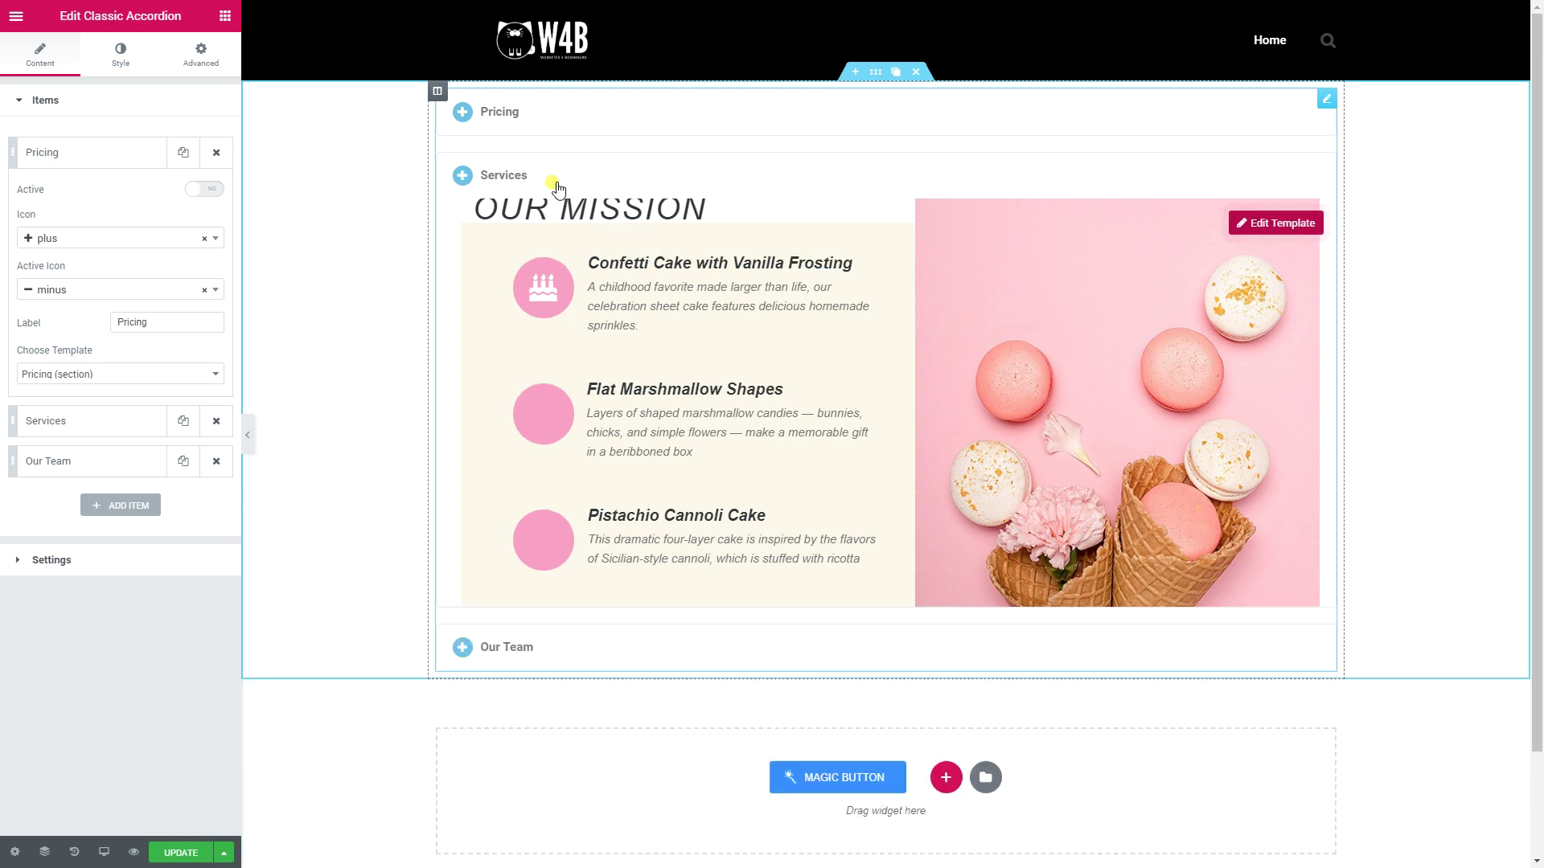
Step: Preview Our Team, then Pricing again, leaving all three toggles collapsed
click(559, 239)
scroll(852, 418, down, 4)
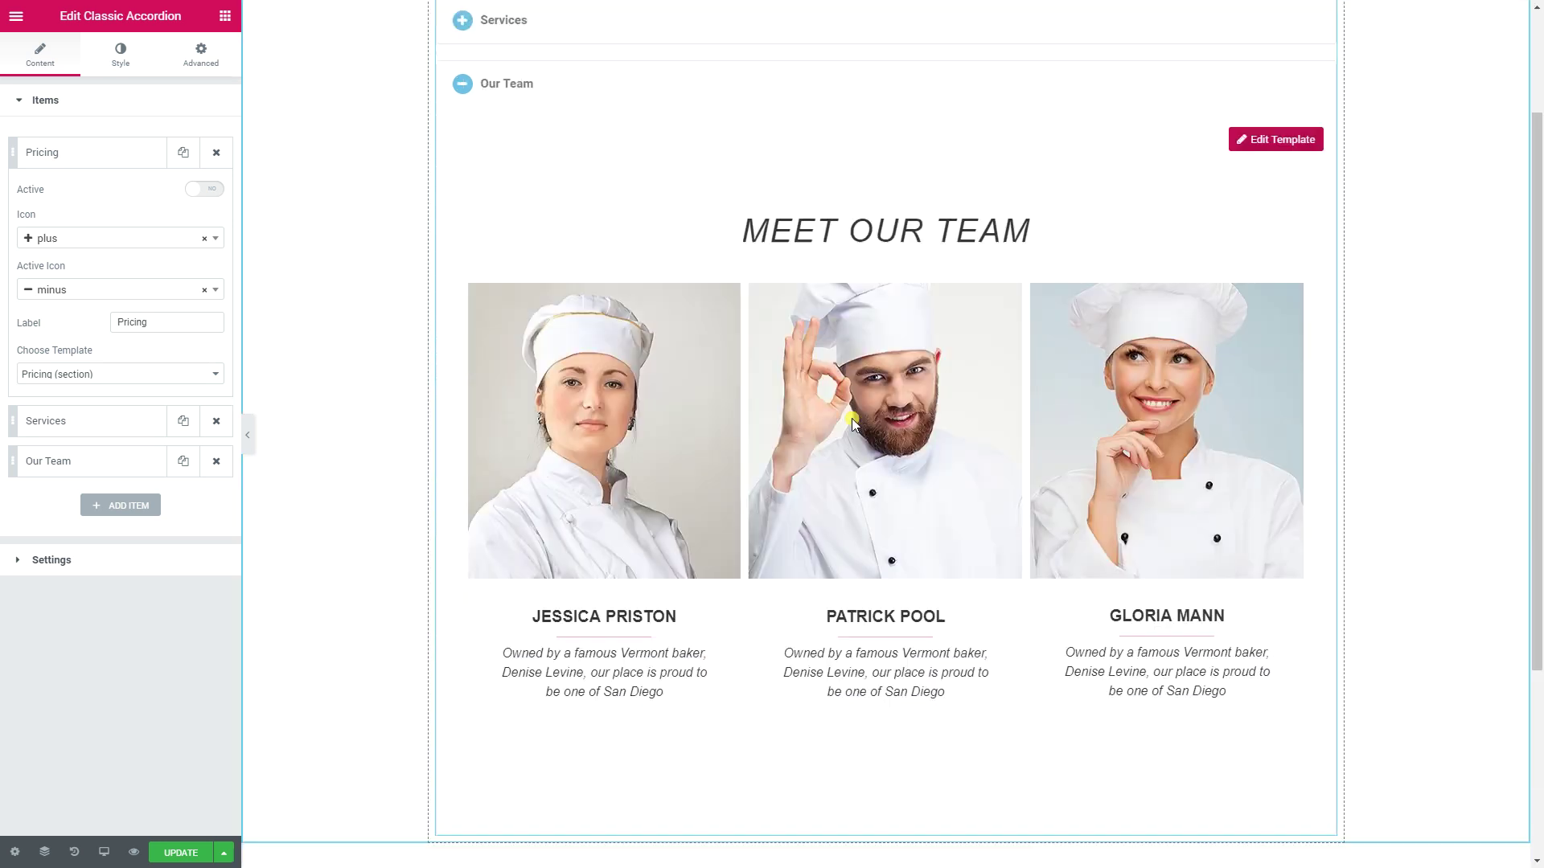
scroll(851, 418, up, 5)
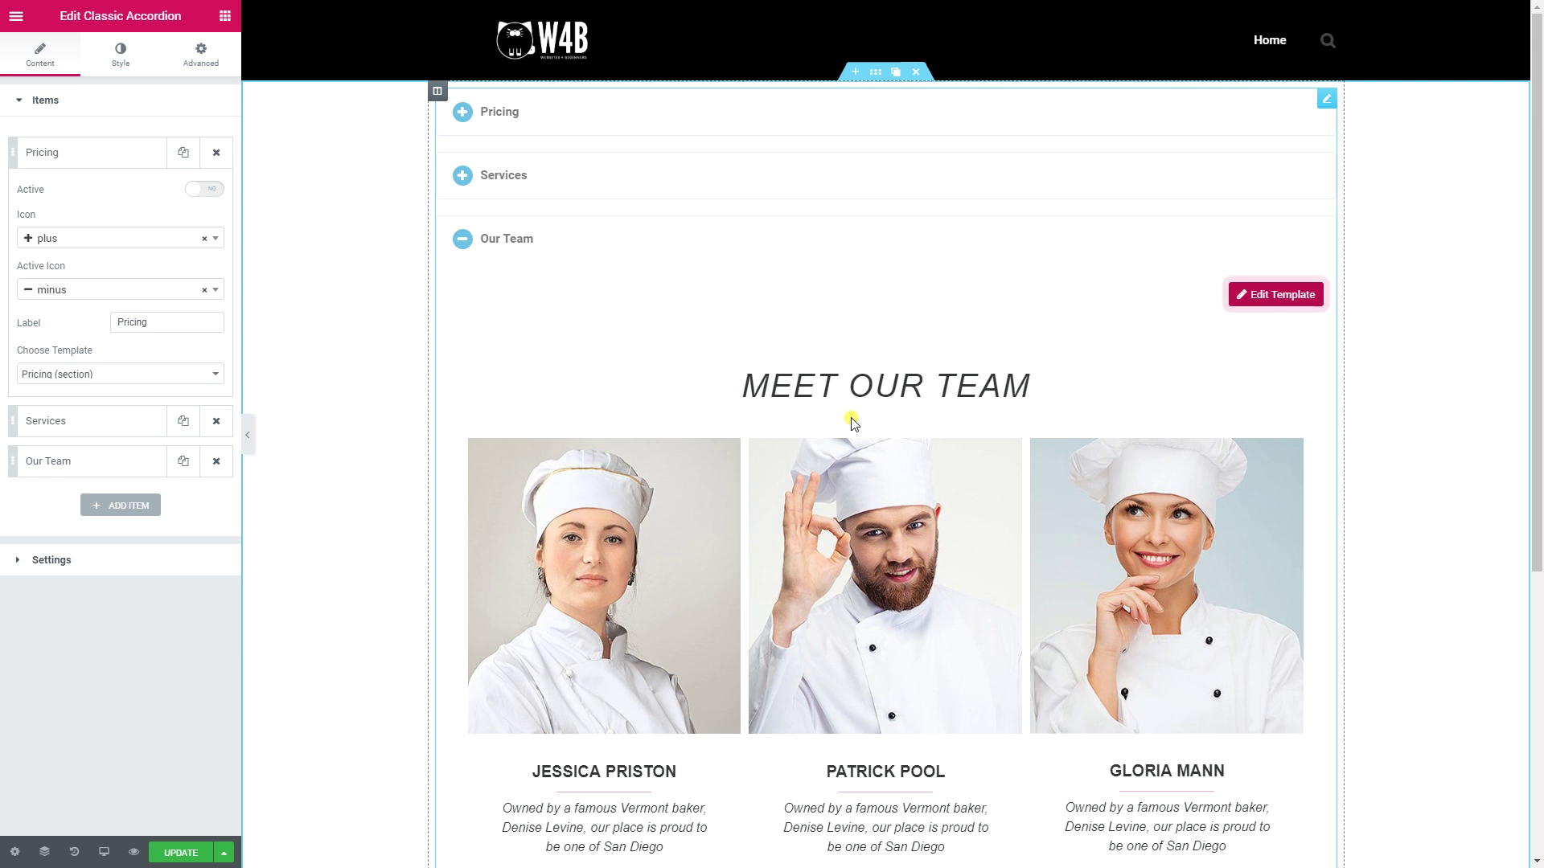
click(626, 250)
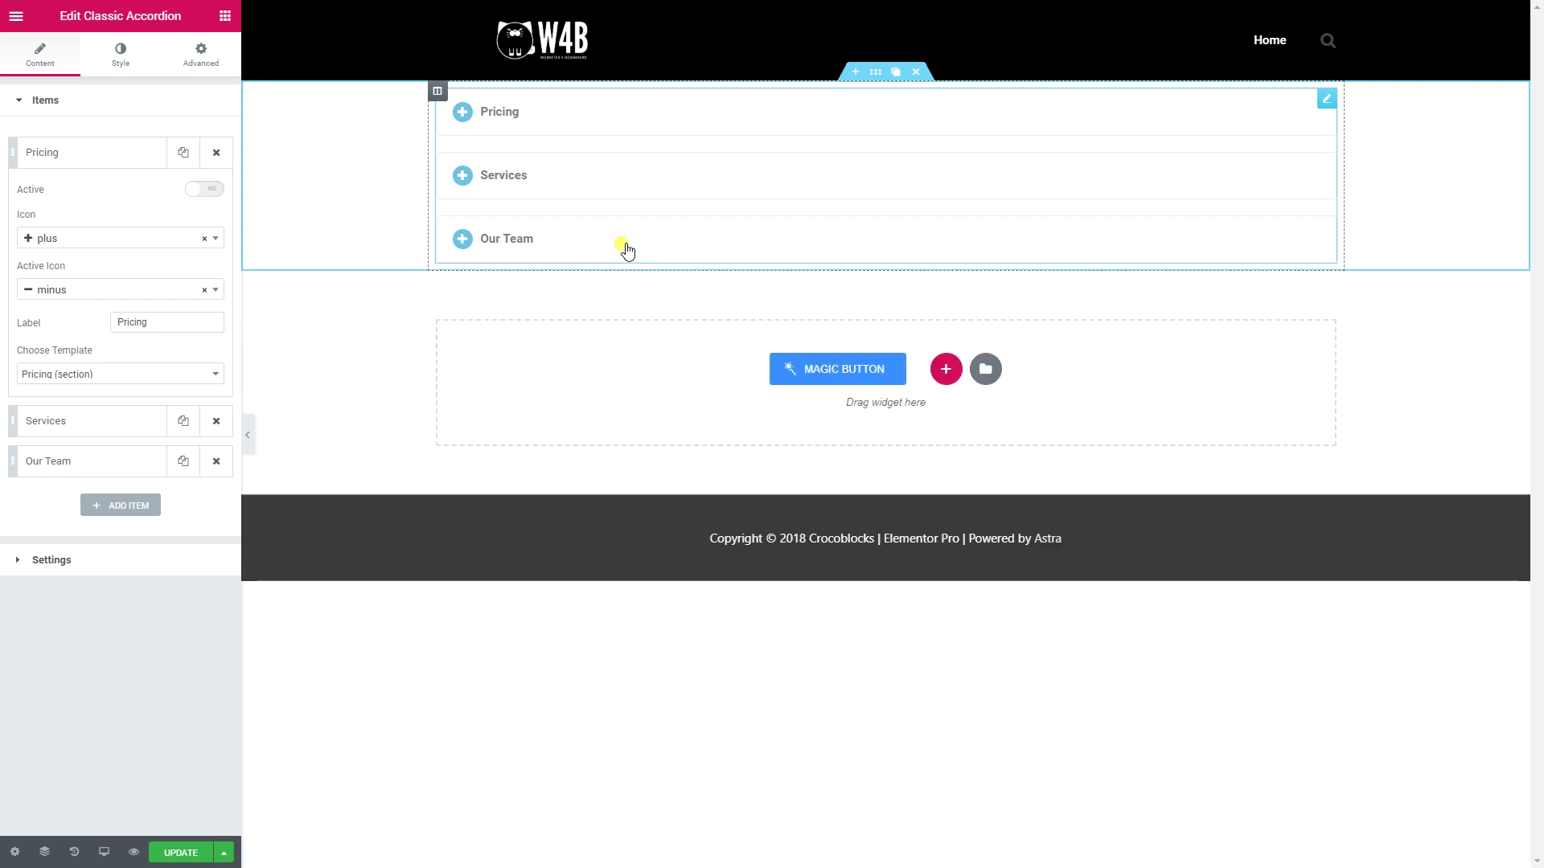
click(551, 115)
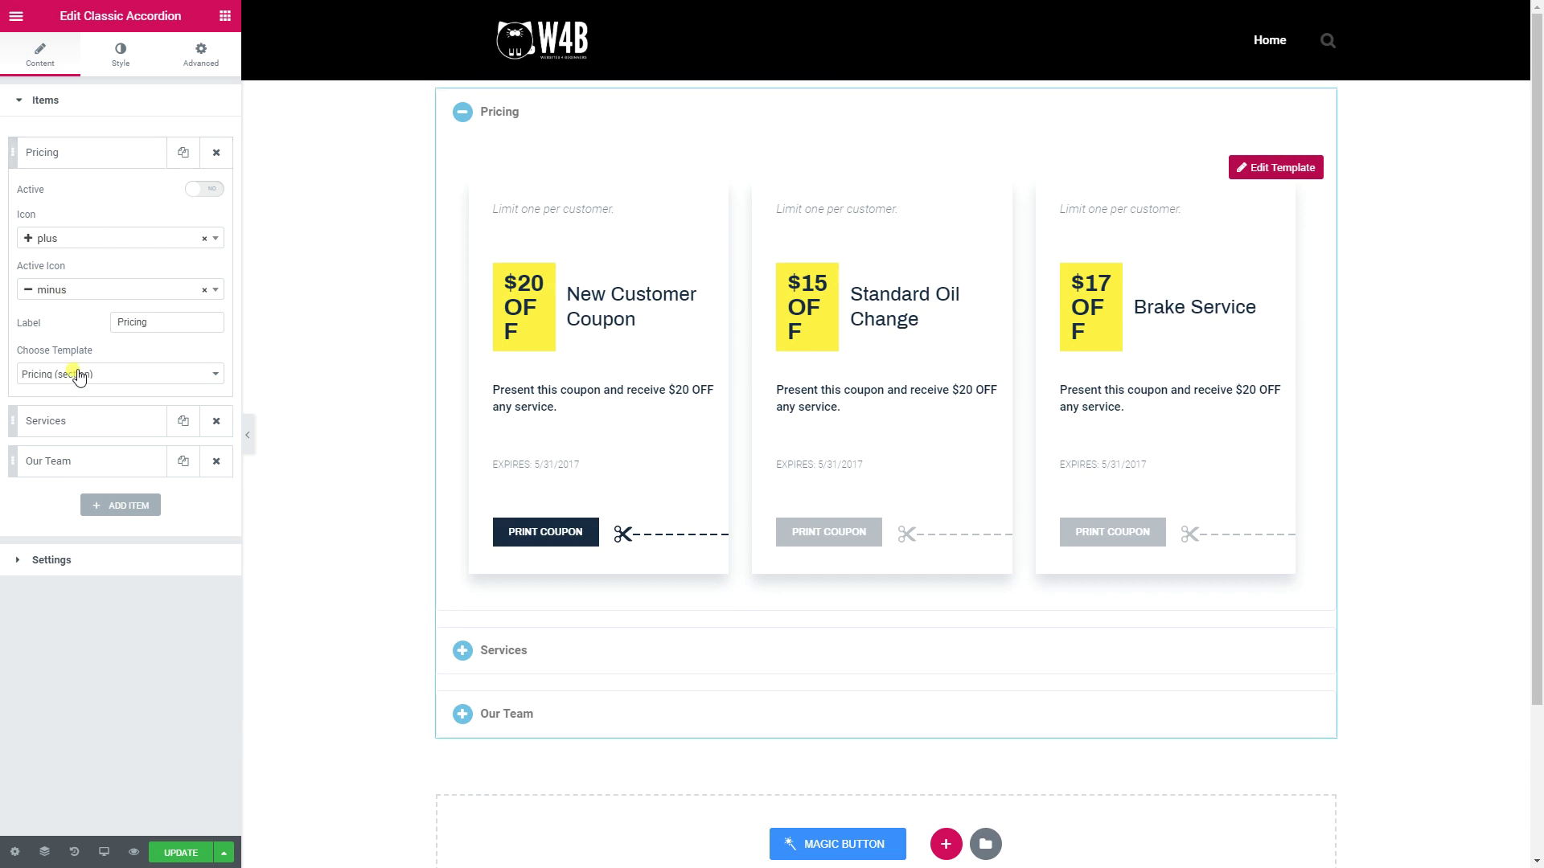
click(533, 118)
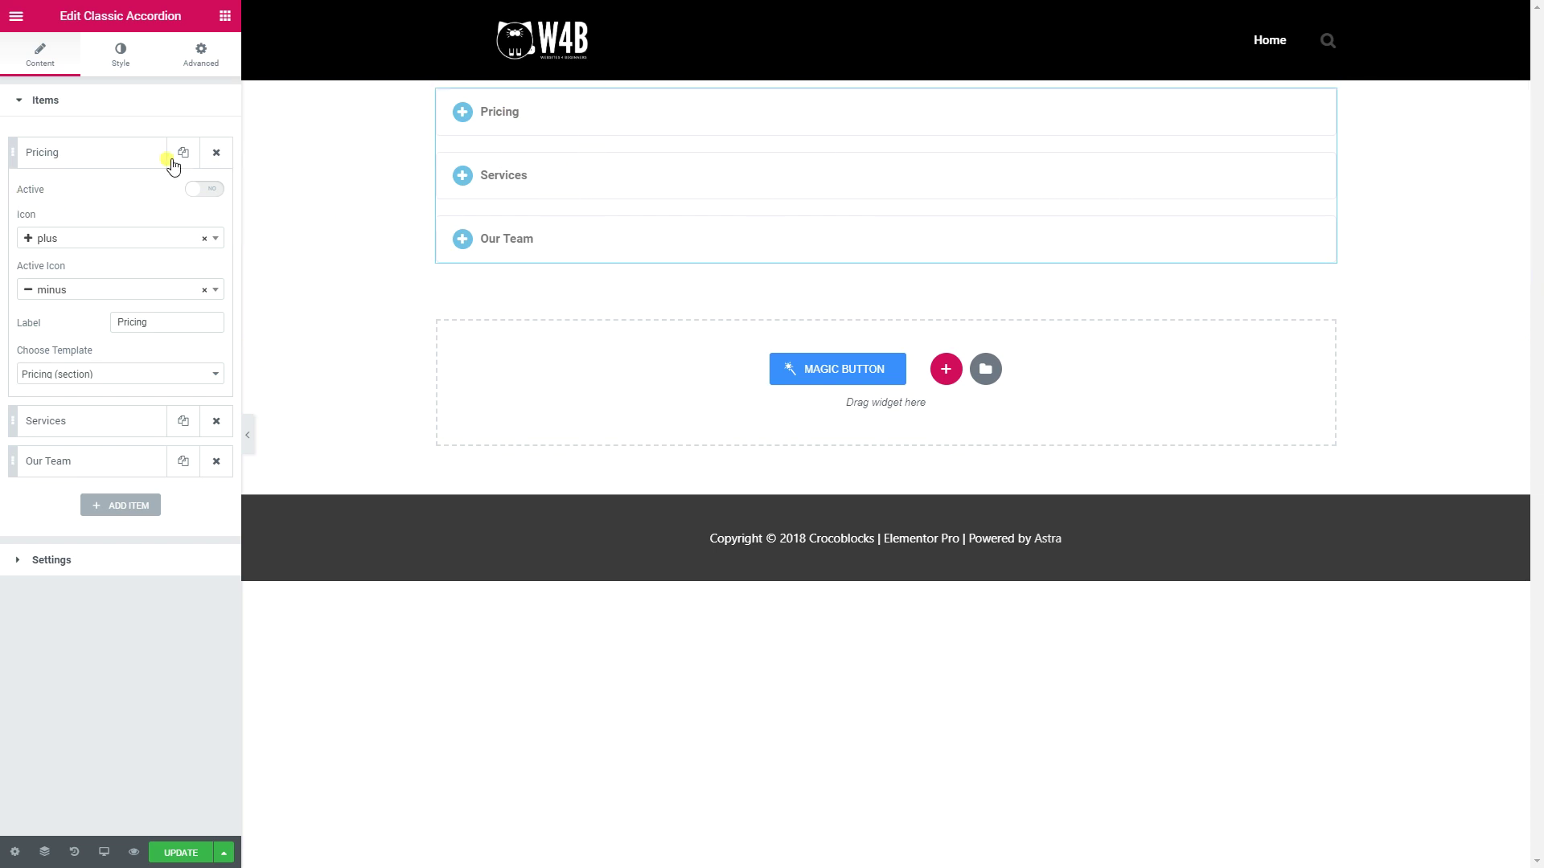
click(95, 154)
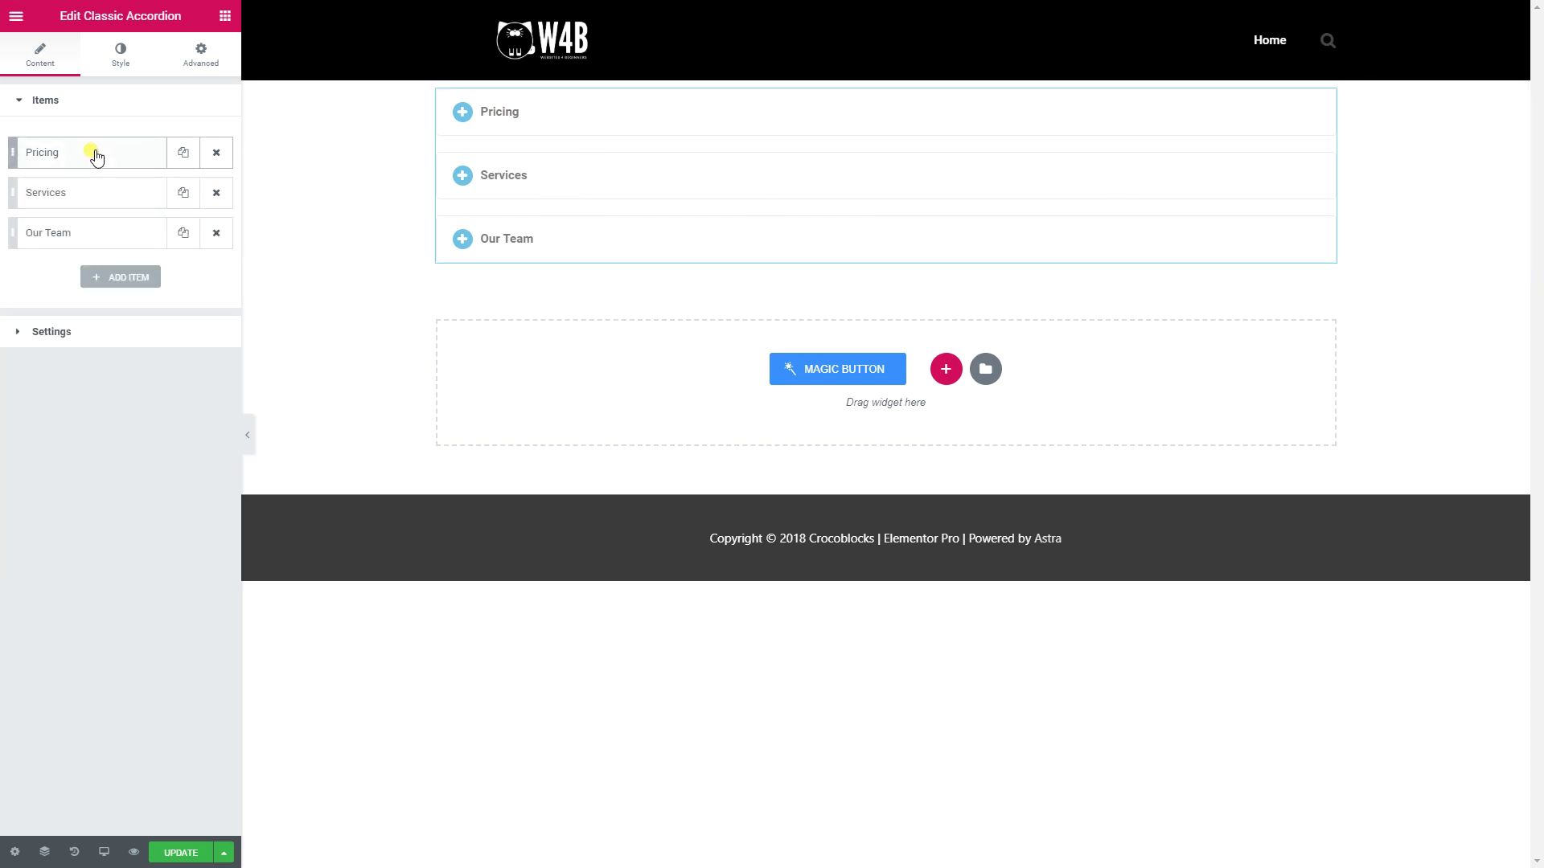
click(117, 198)
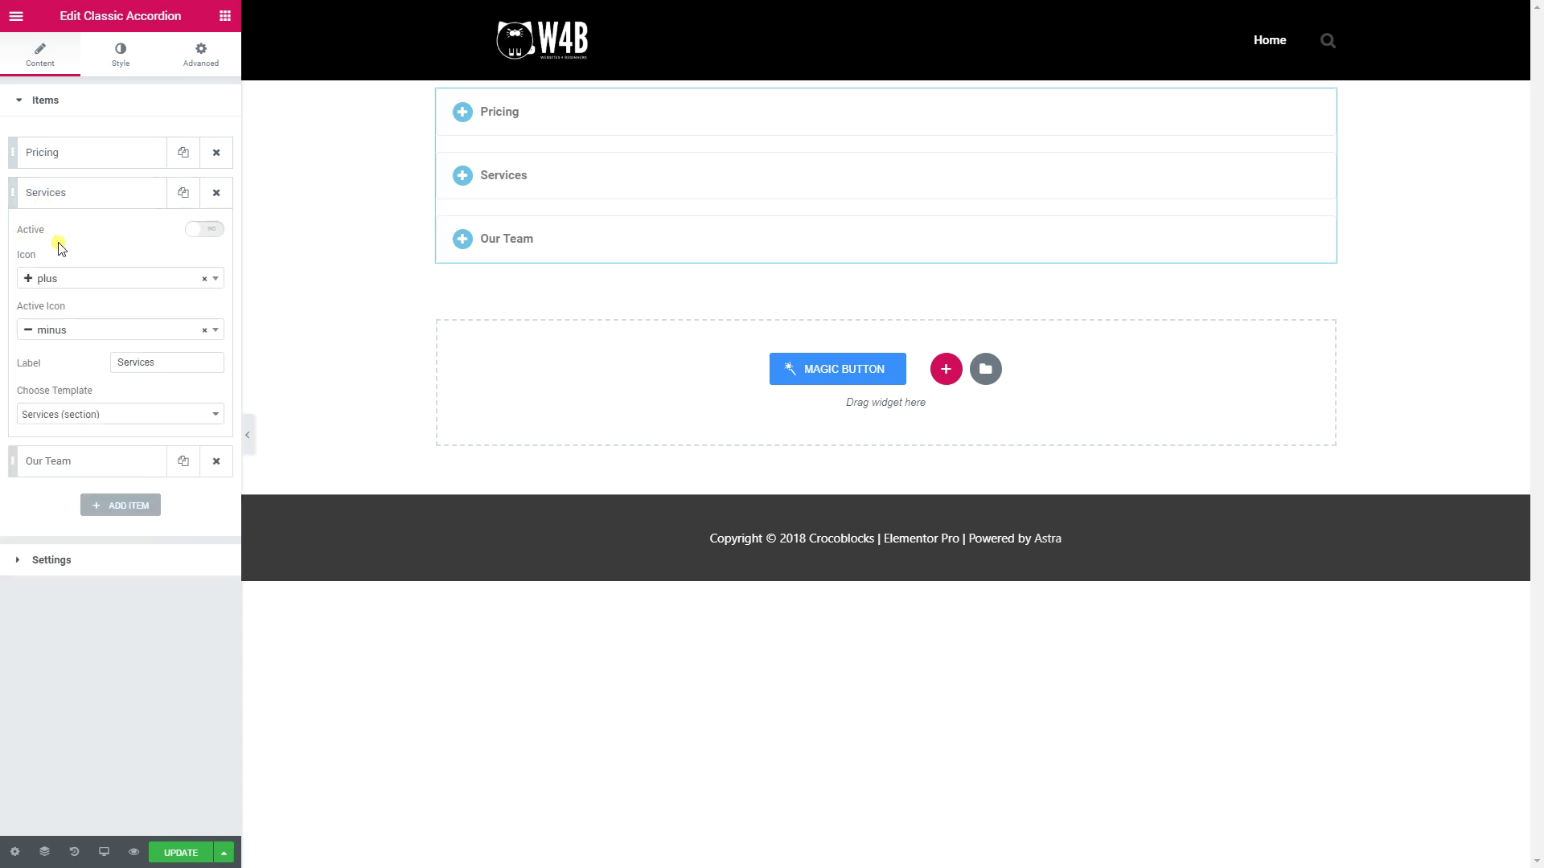
click(202, 232)
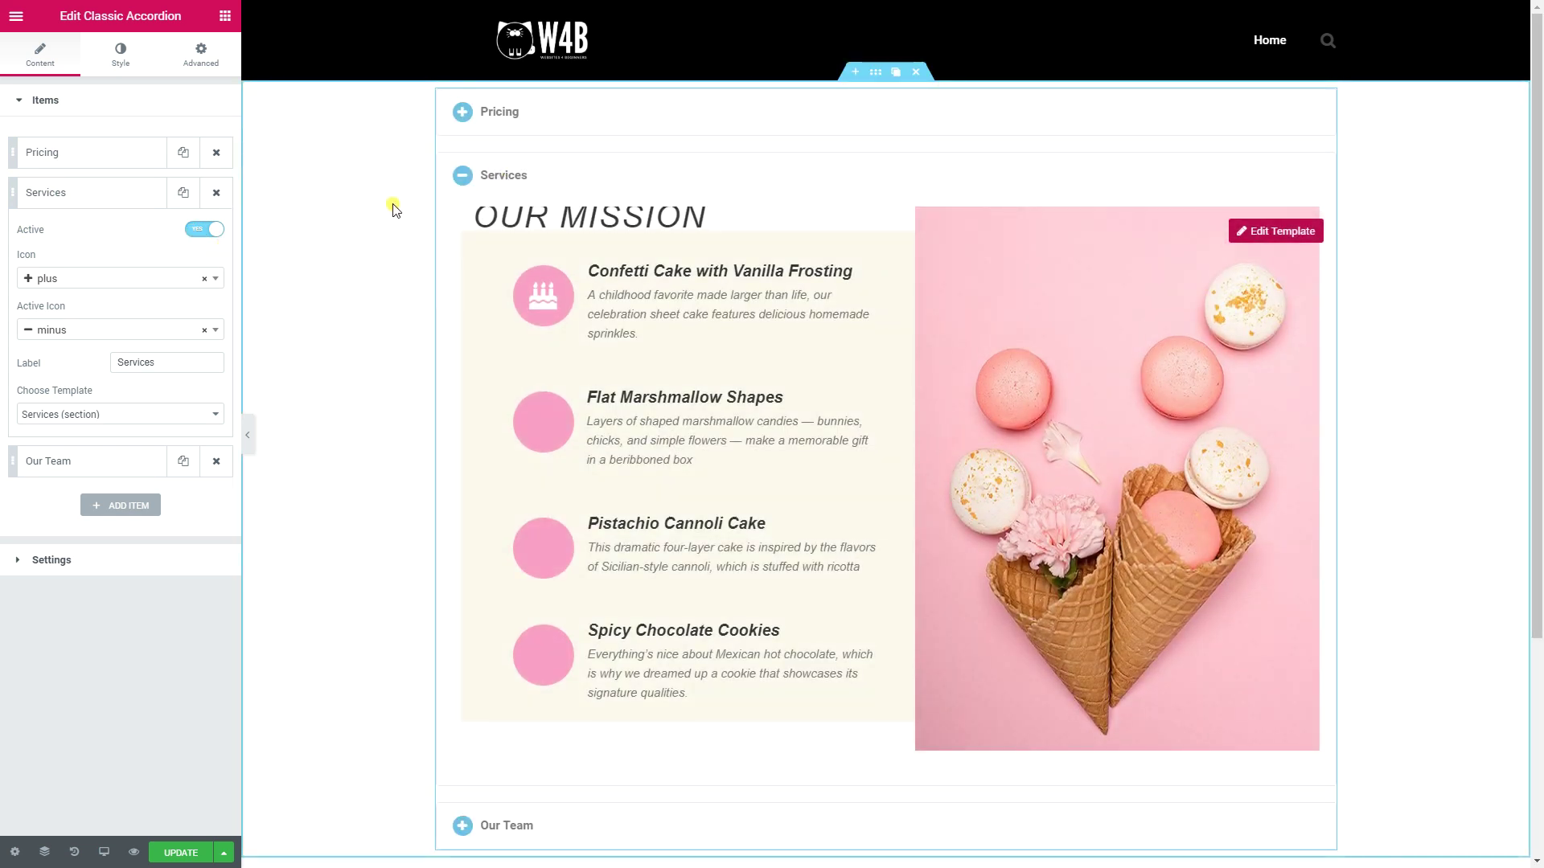
scroll(398, 236, down, 4)
scroll(410, 239, up, 4)
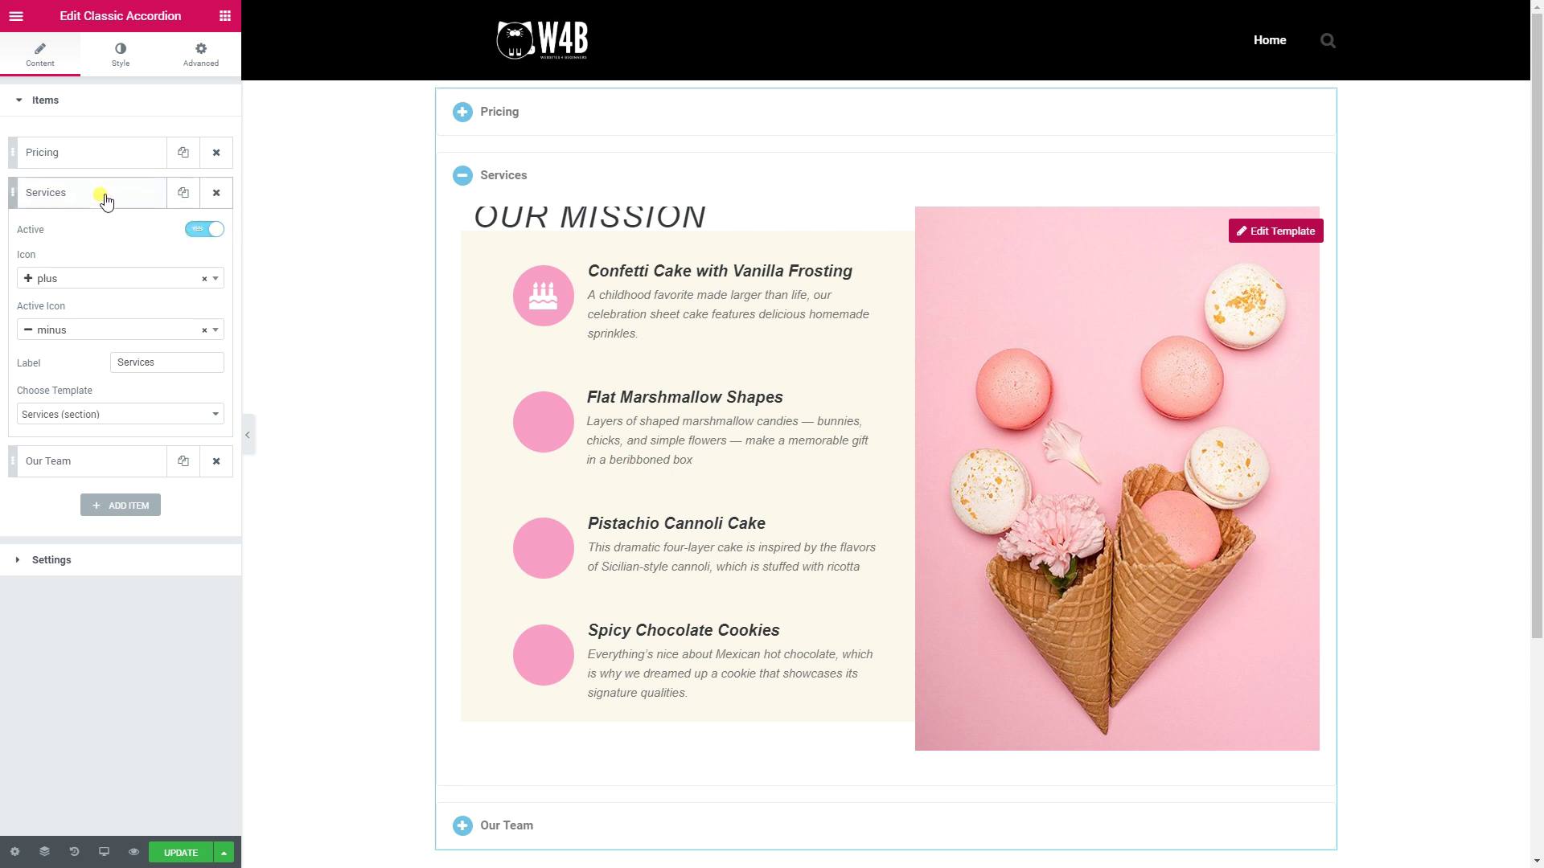
click(95, 462)
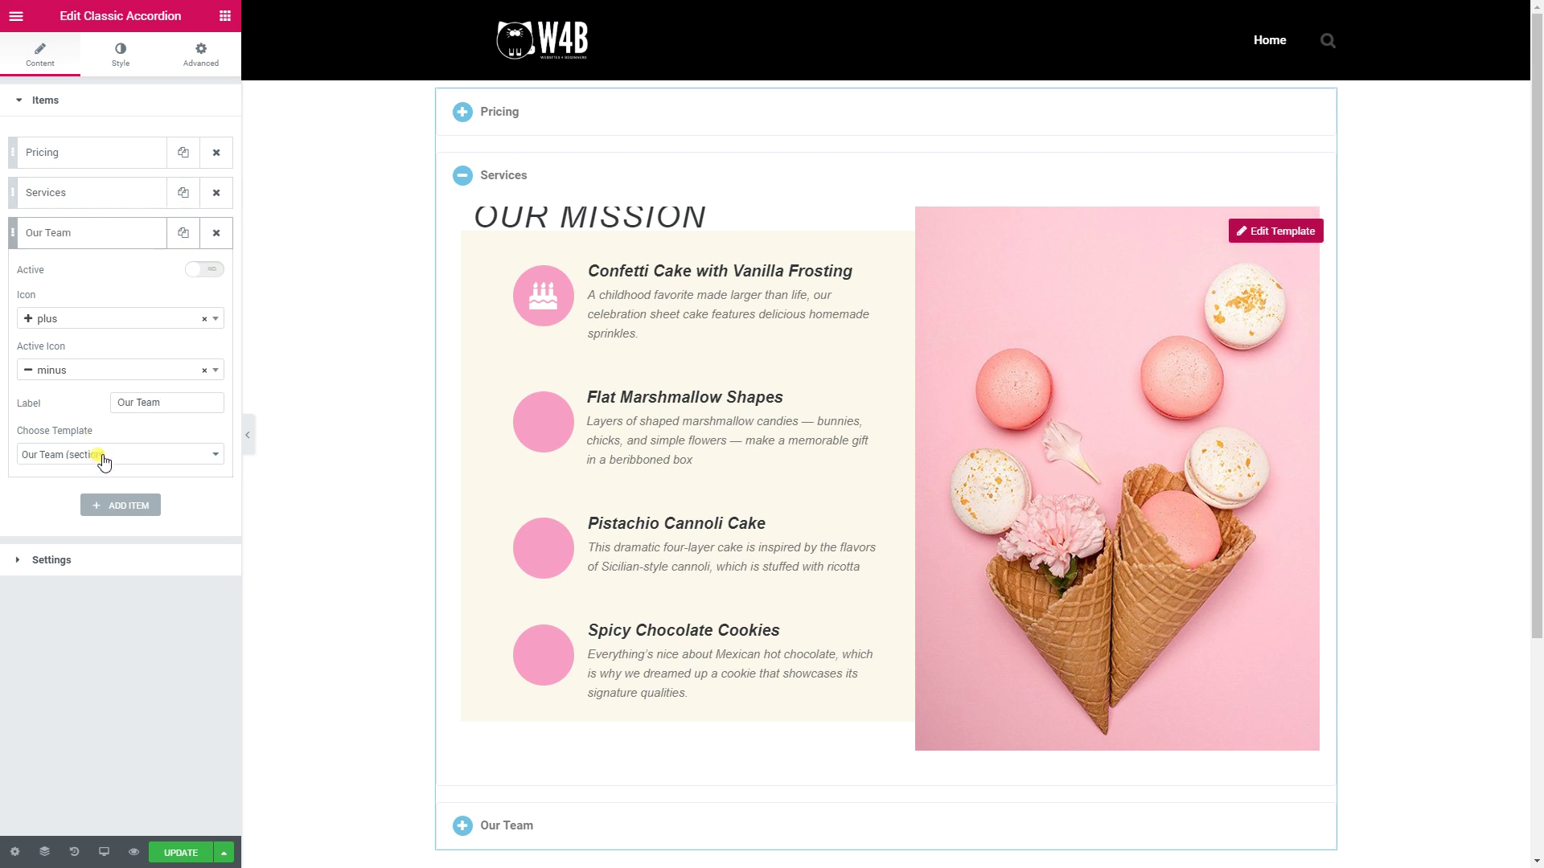
click(208, 271)
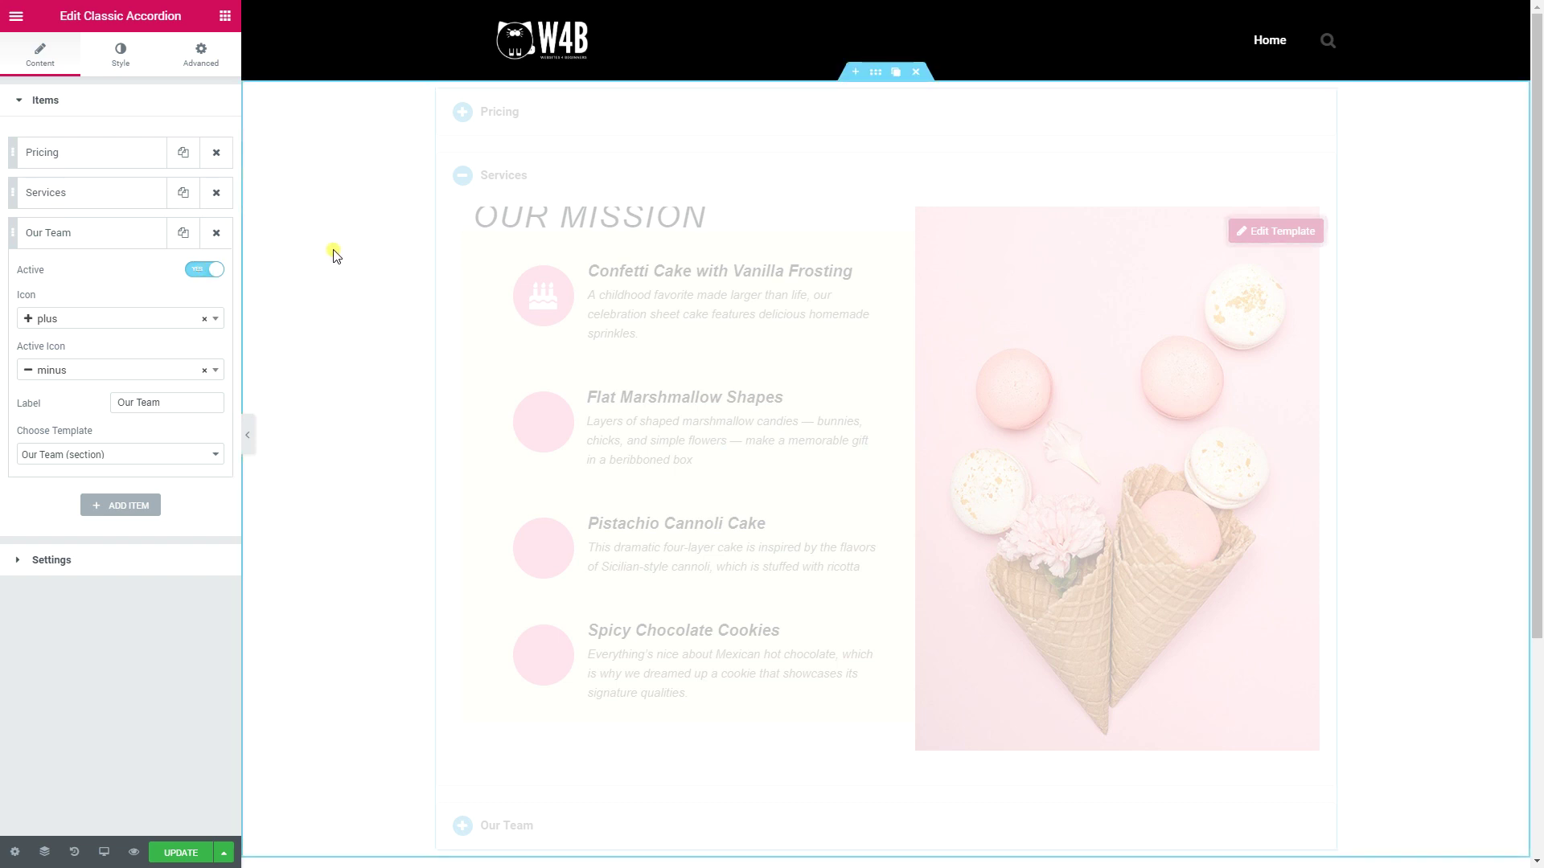
scroll(386, 225, down, 5)
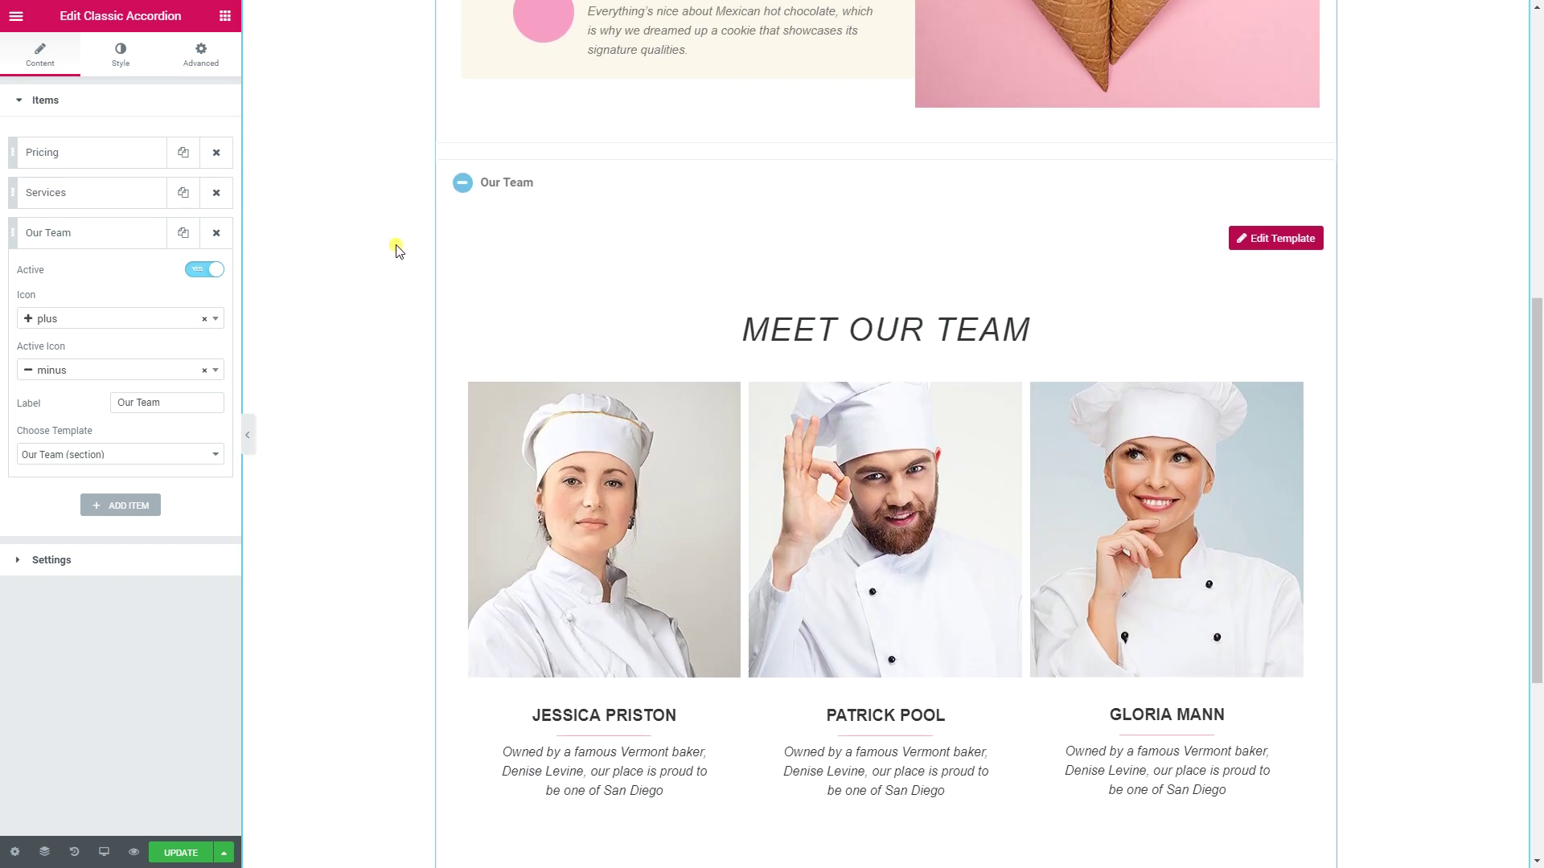
scroll(396, 249, up, 8)
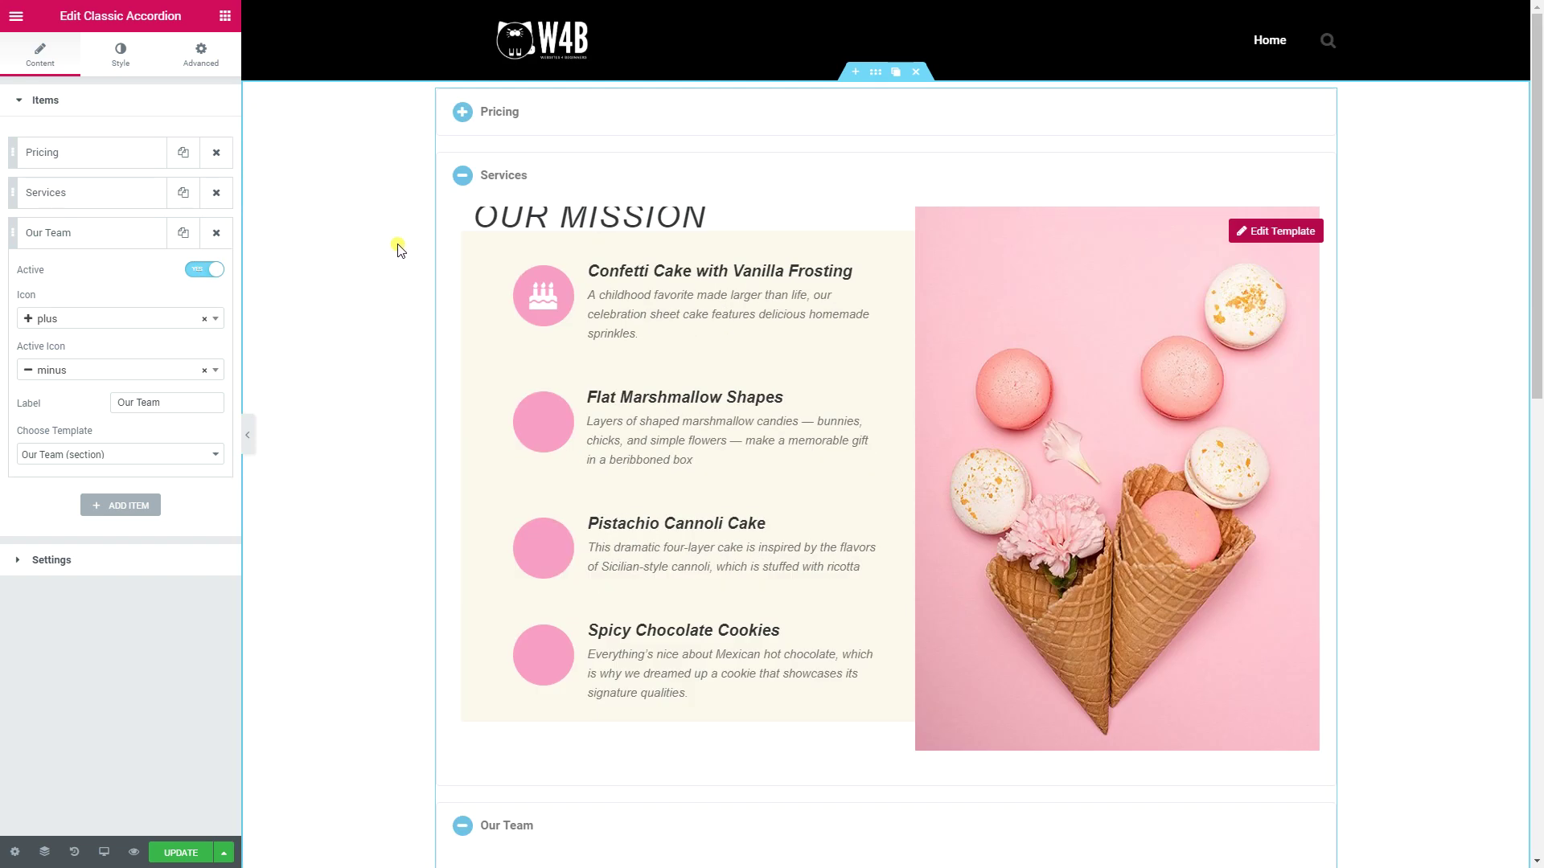
click(207, 273)
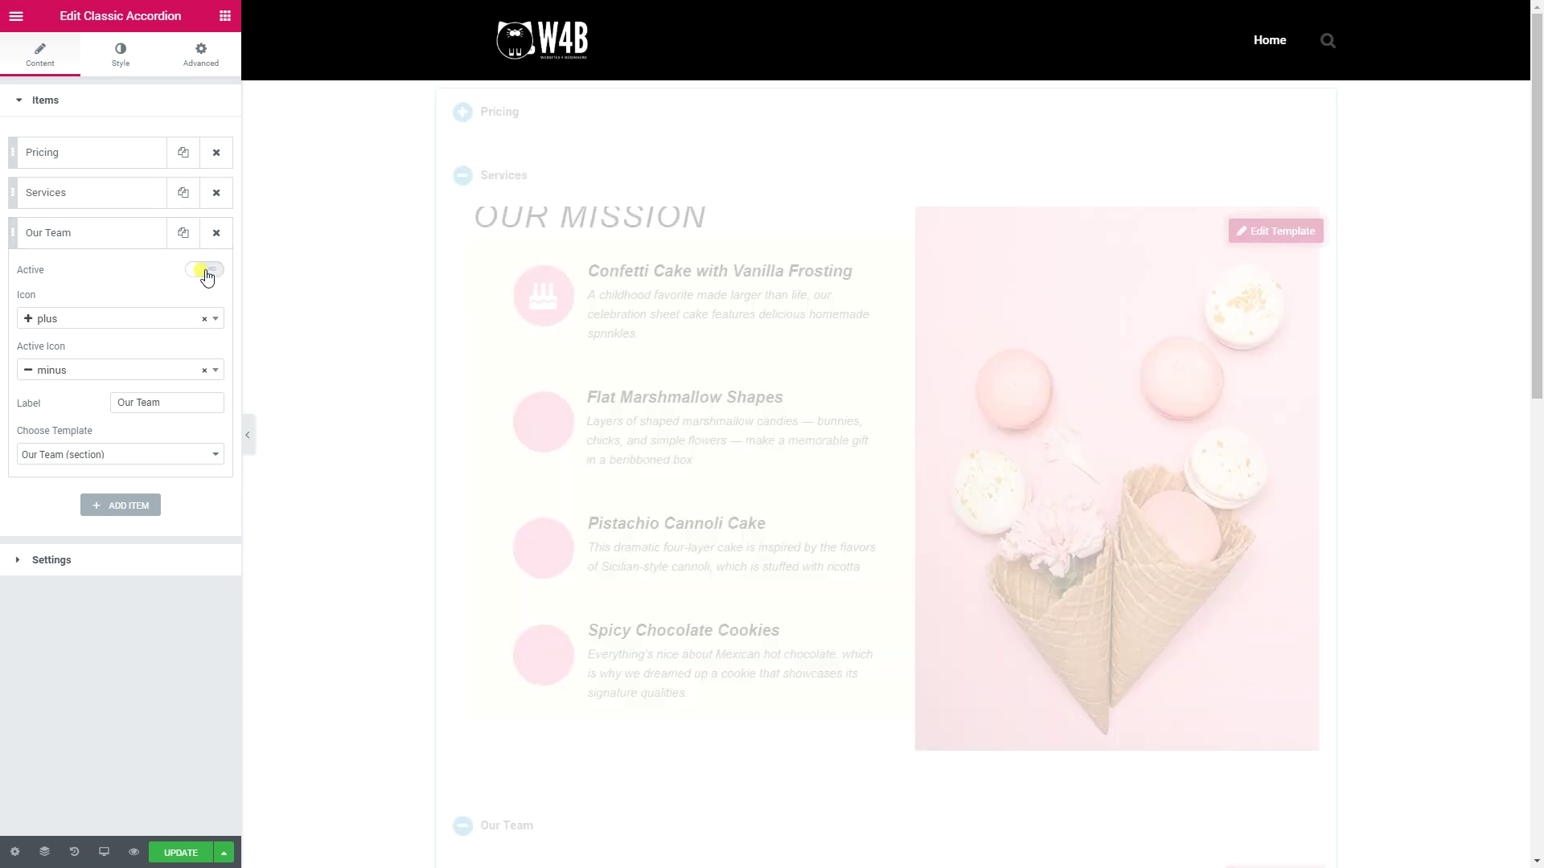
click(53, 196)
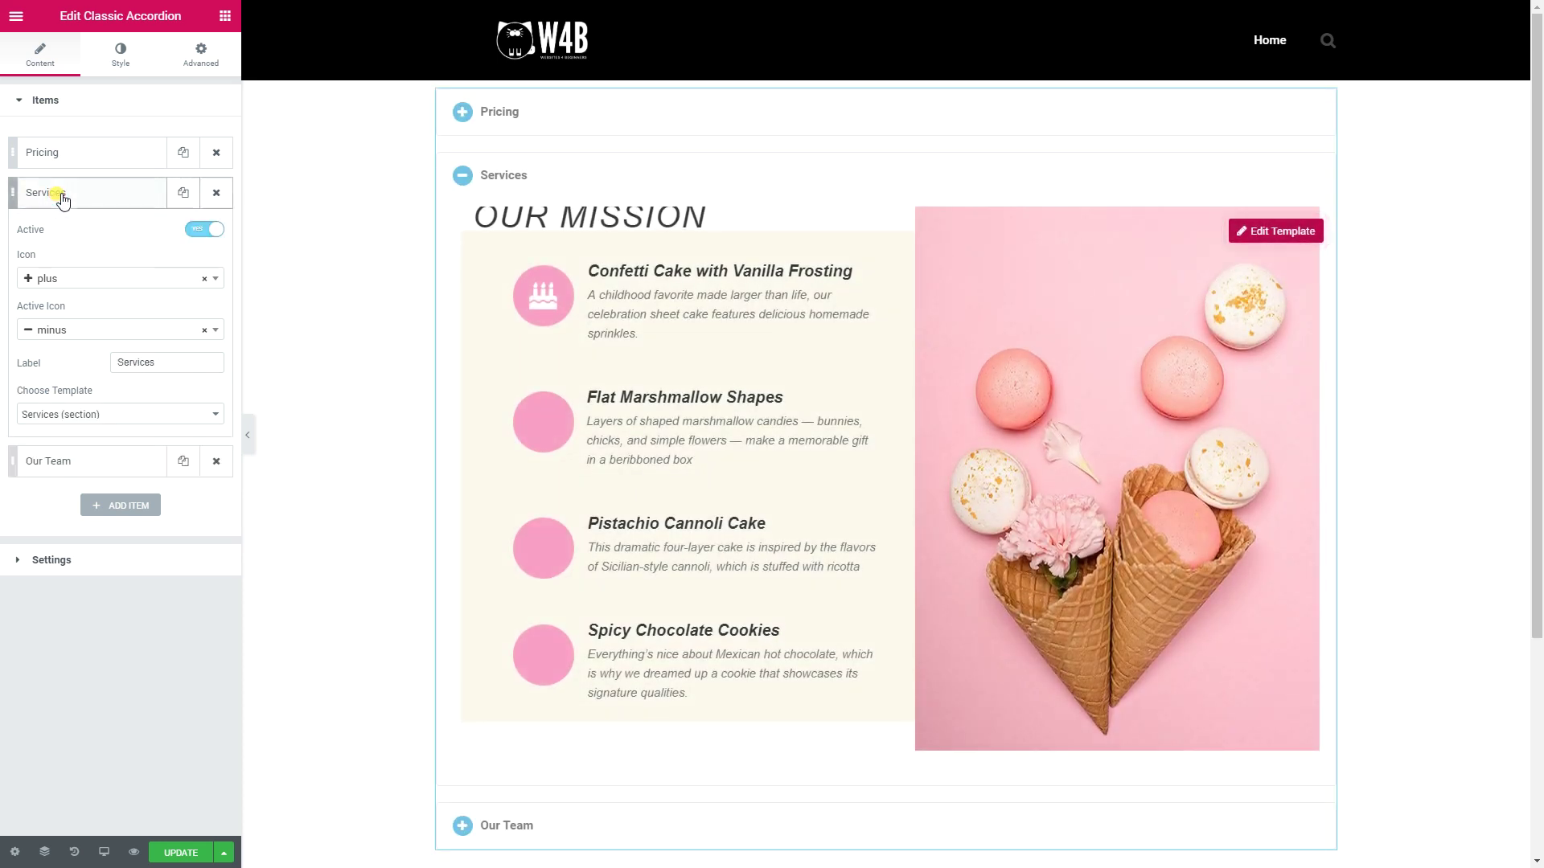
click(207, 233)
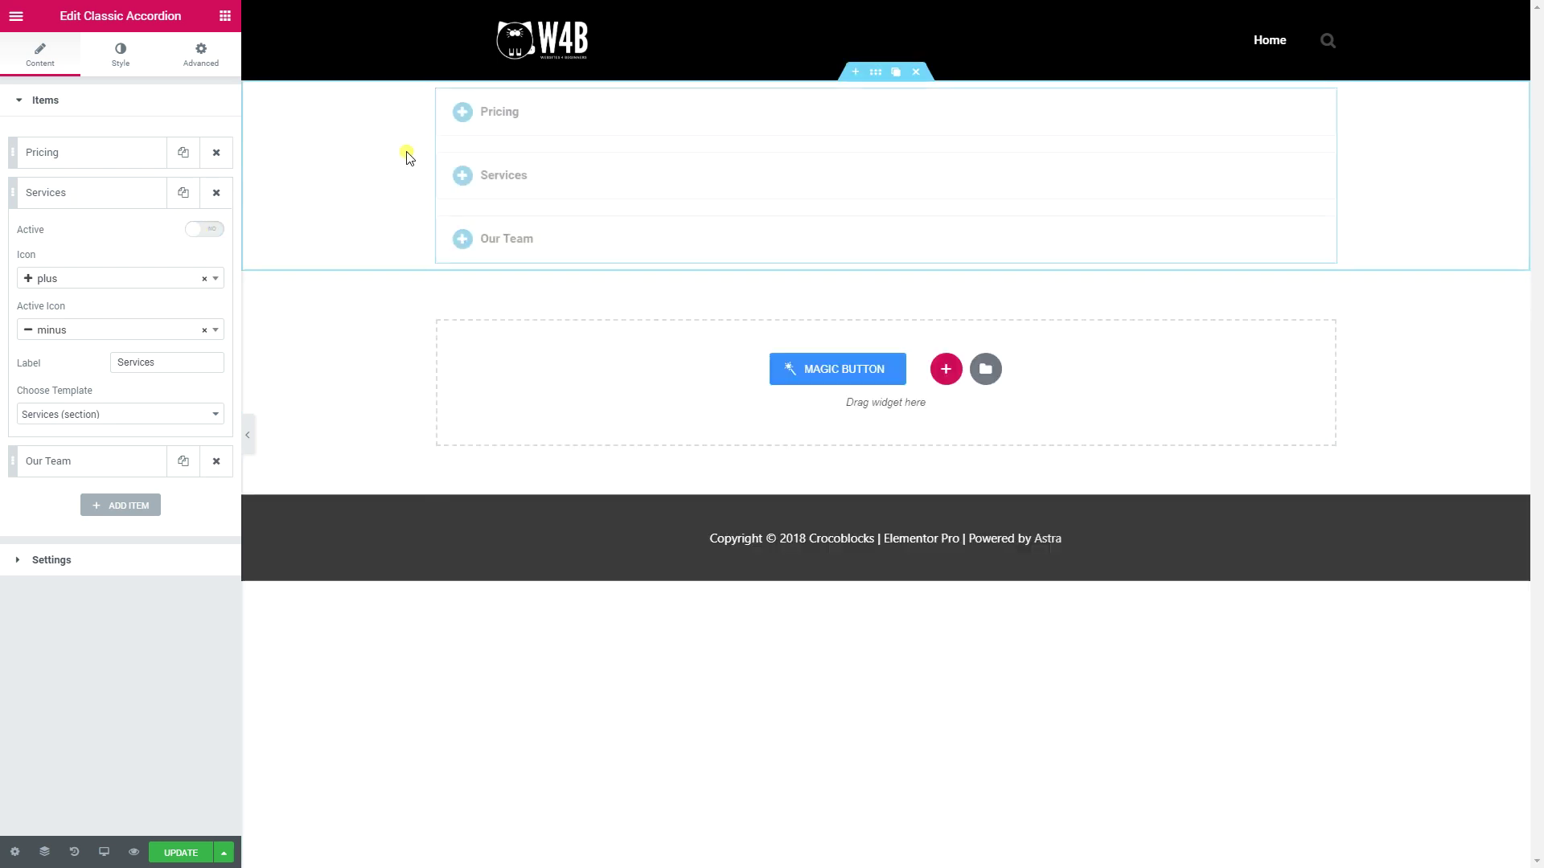
click(515, 121)
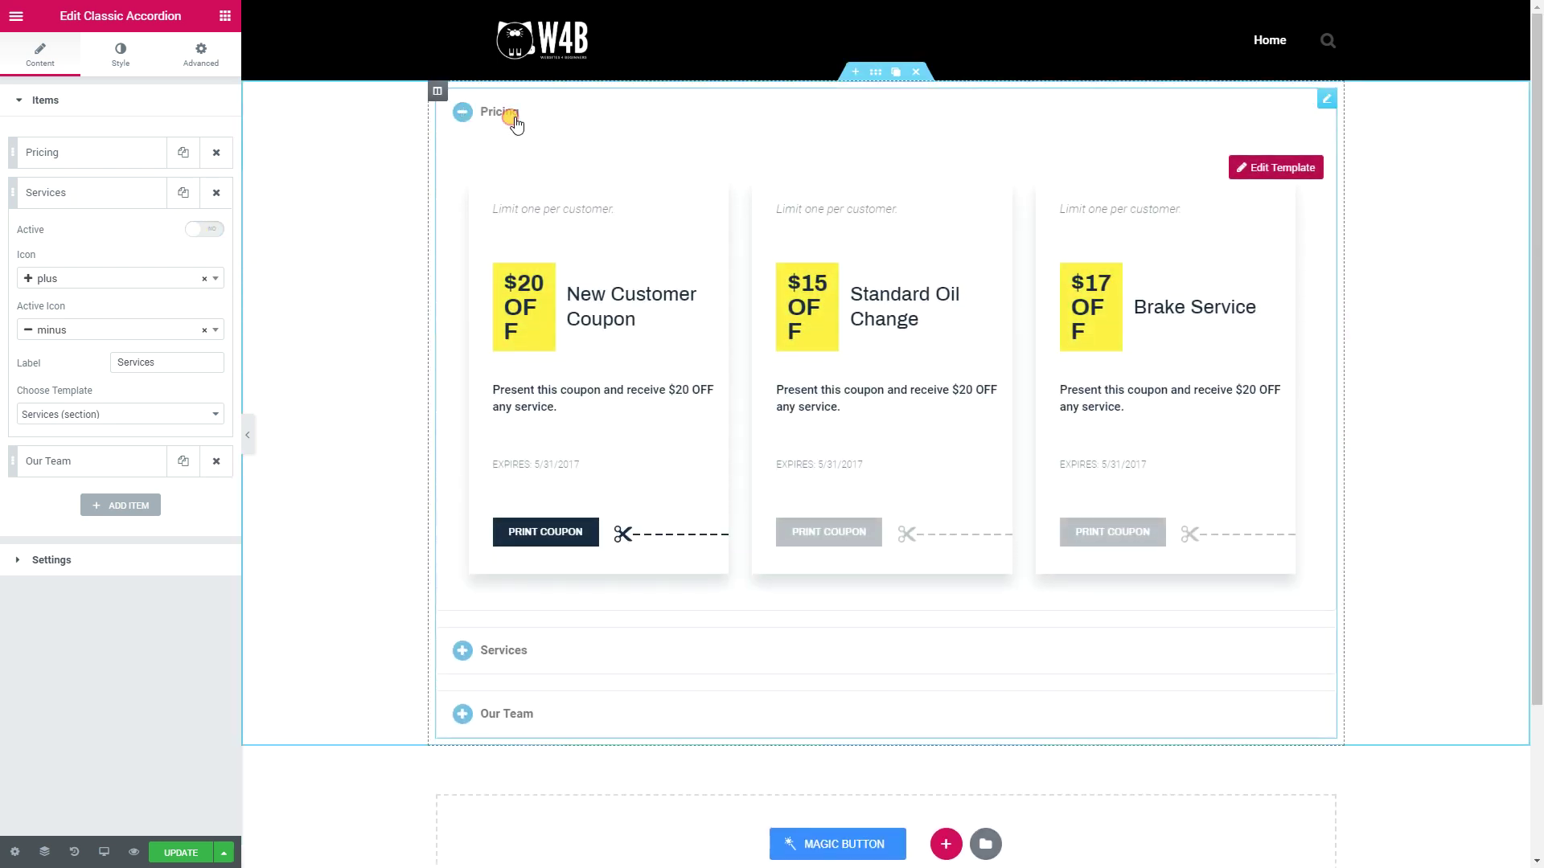
click(516, 121)
click(72, 161)
click(74, 164)
click(78, 159)
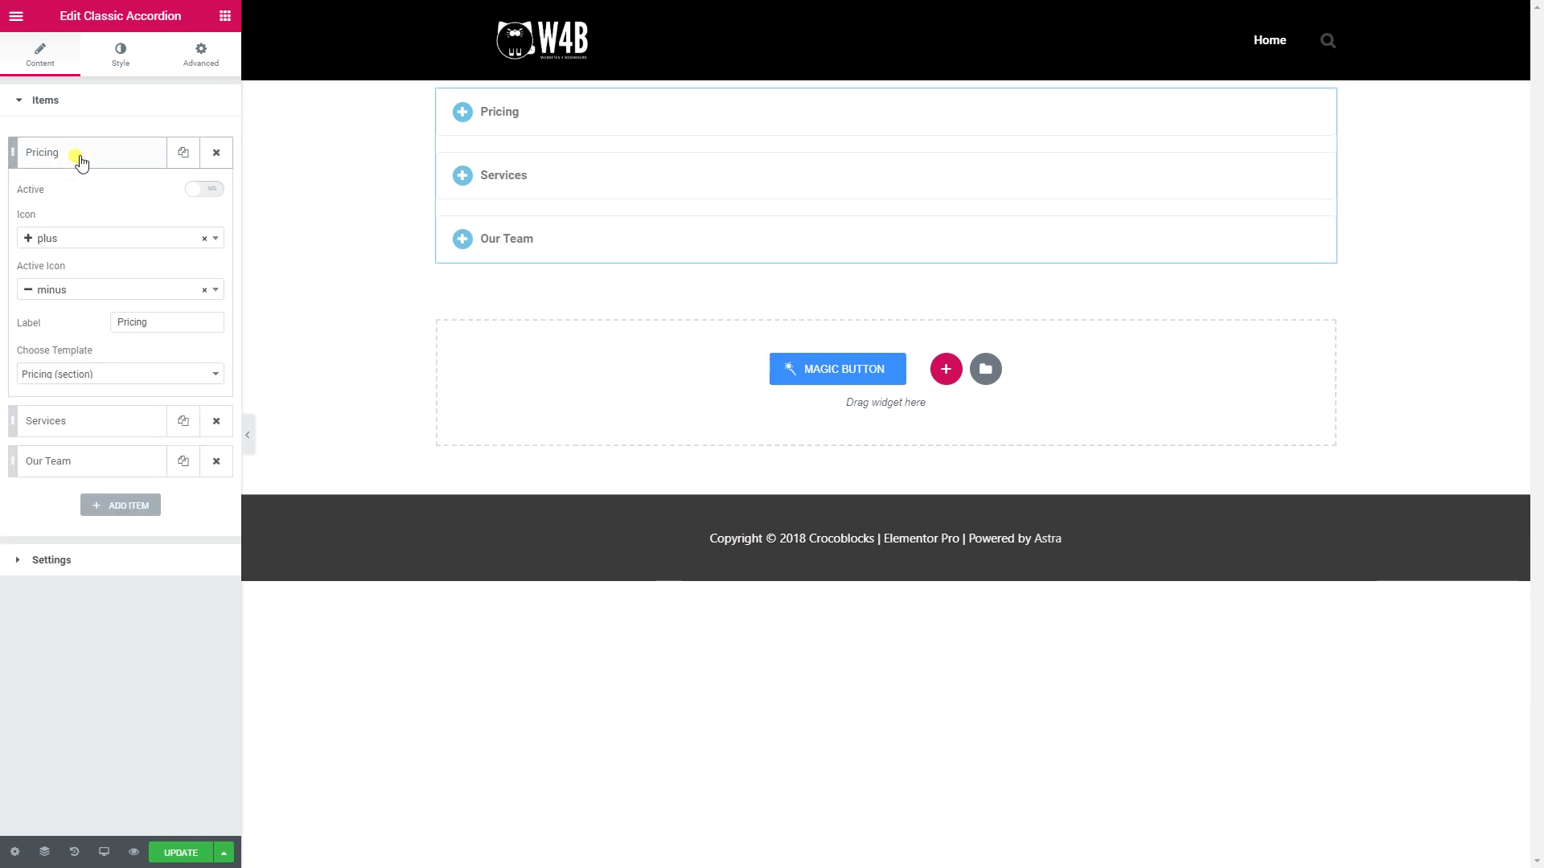
click(79, 158)
click(50, 337)
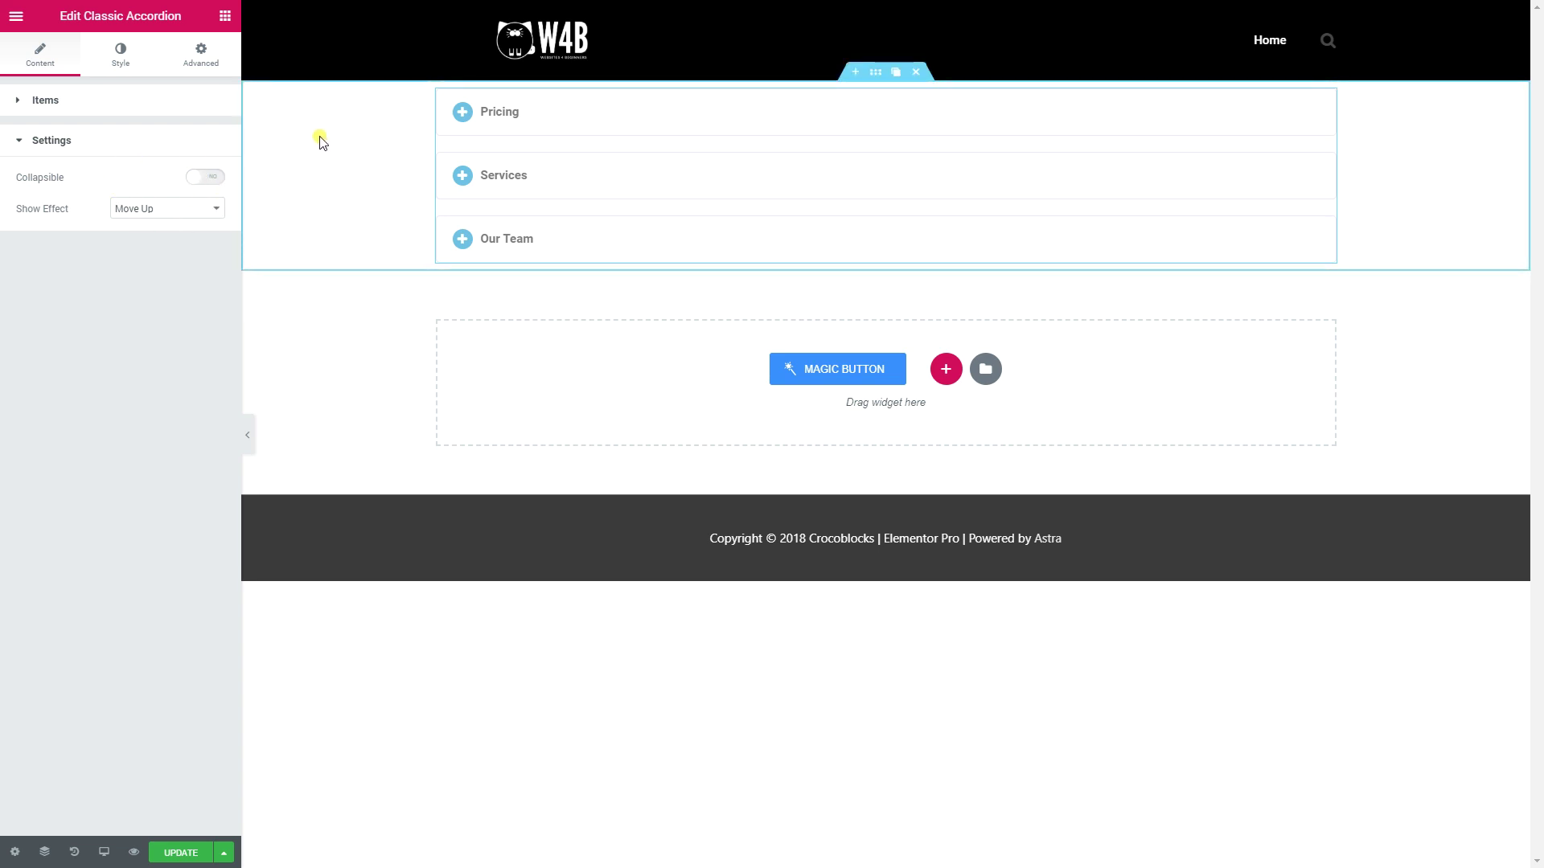
Step: Test the Pricing tab, then switch the accordion's Collapsible setting to Yes
click(509, 121)
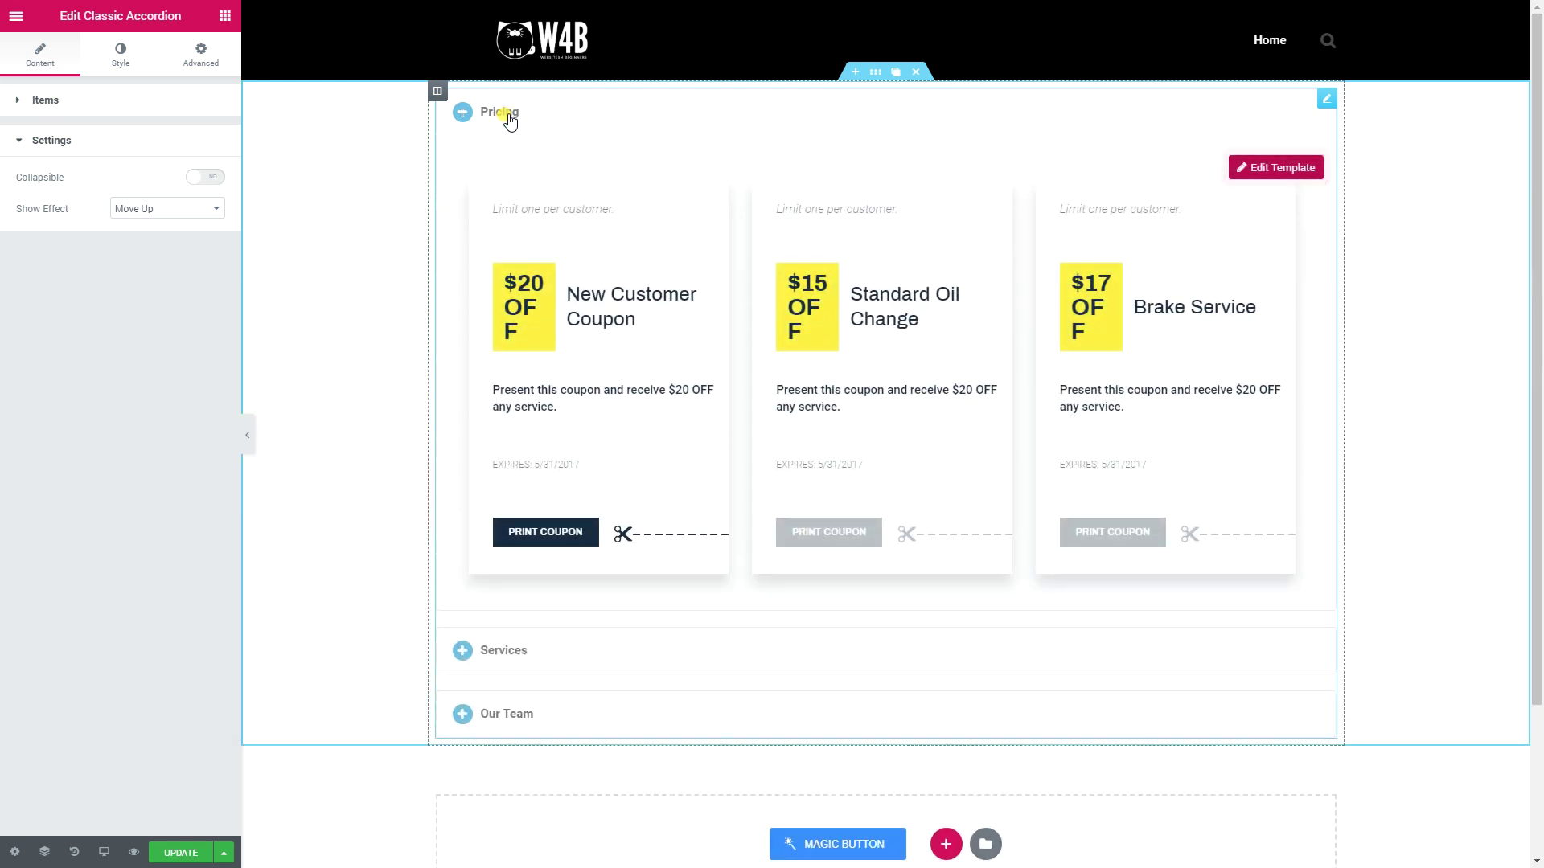
click(509, 121)
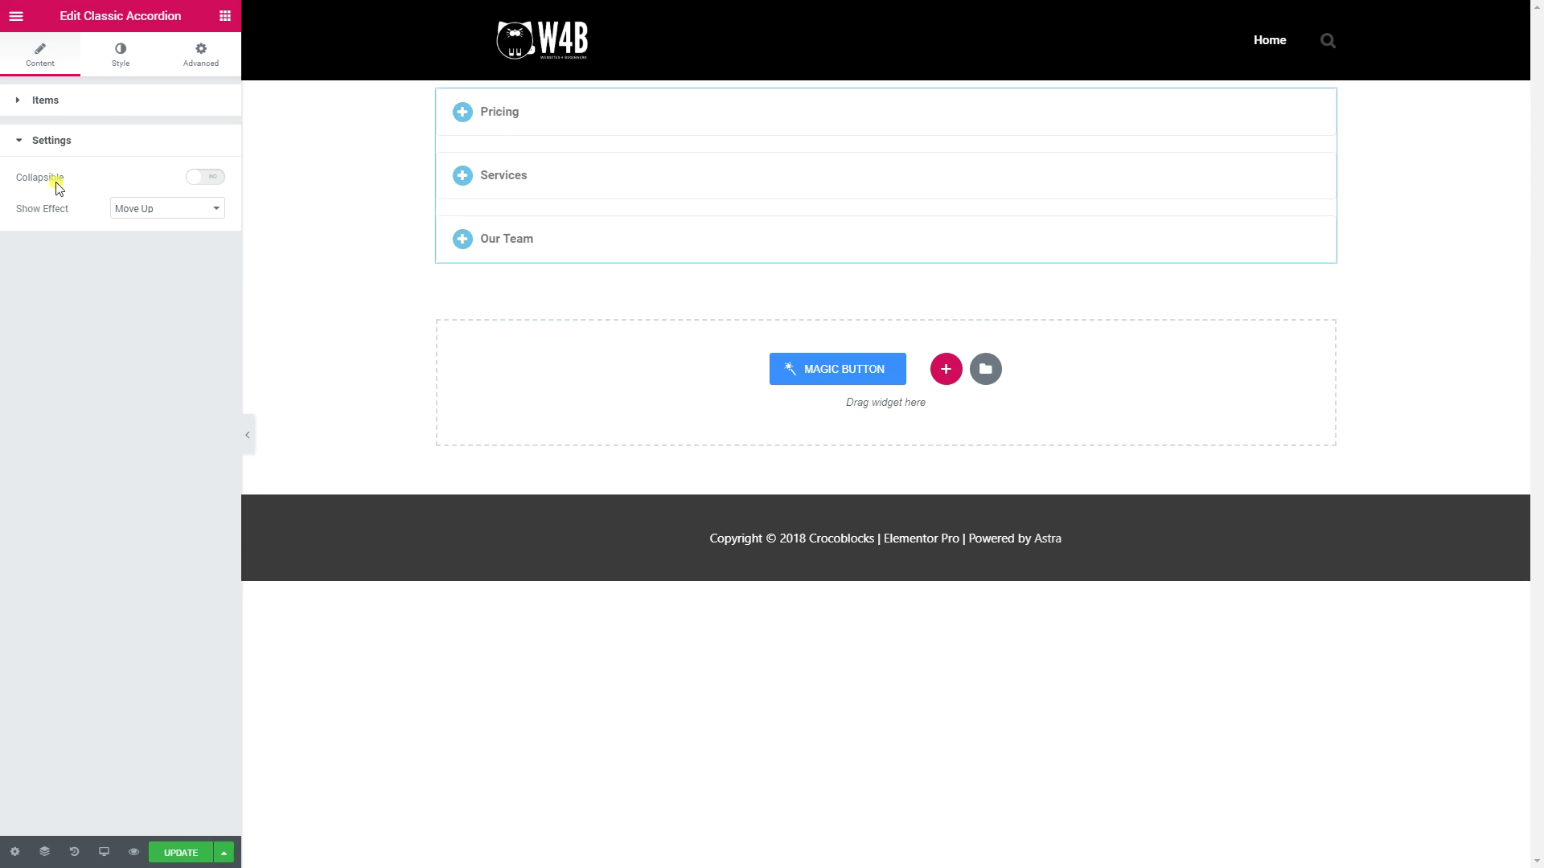
click(206, 179)
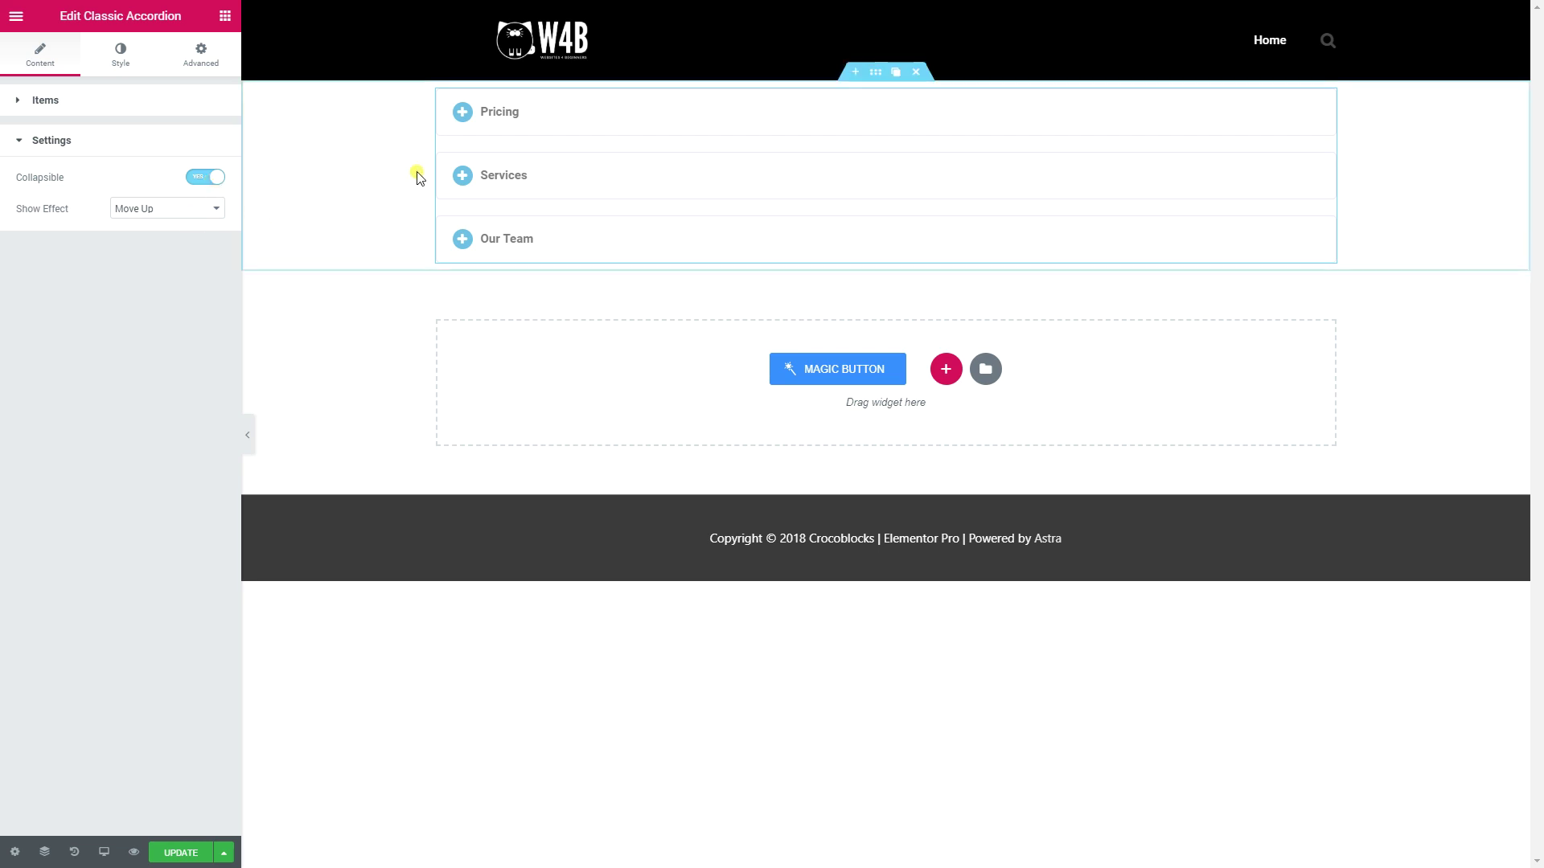
Step: Open Pricing, Services and Our Team in turn in the preview
click(501, 115)
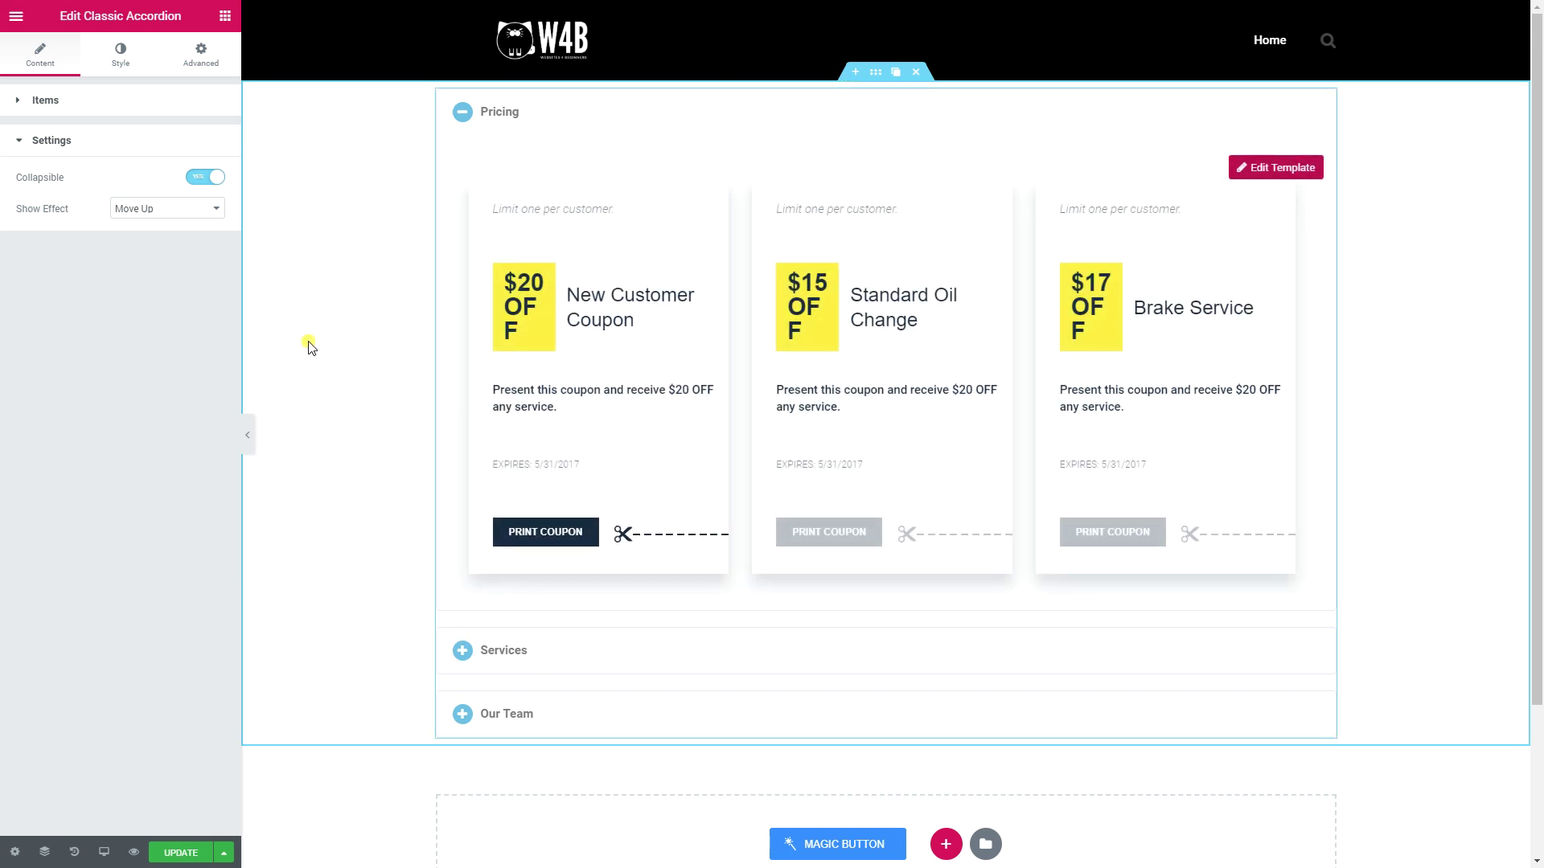
click(513, 653)
scroll(503, 635, down, 4)
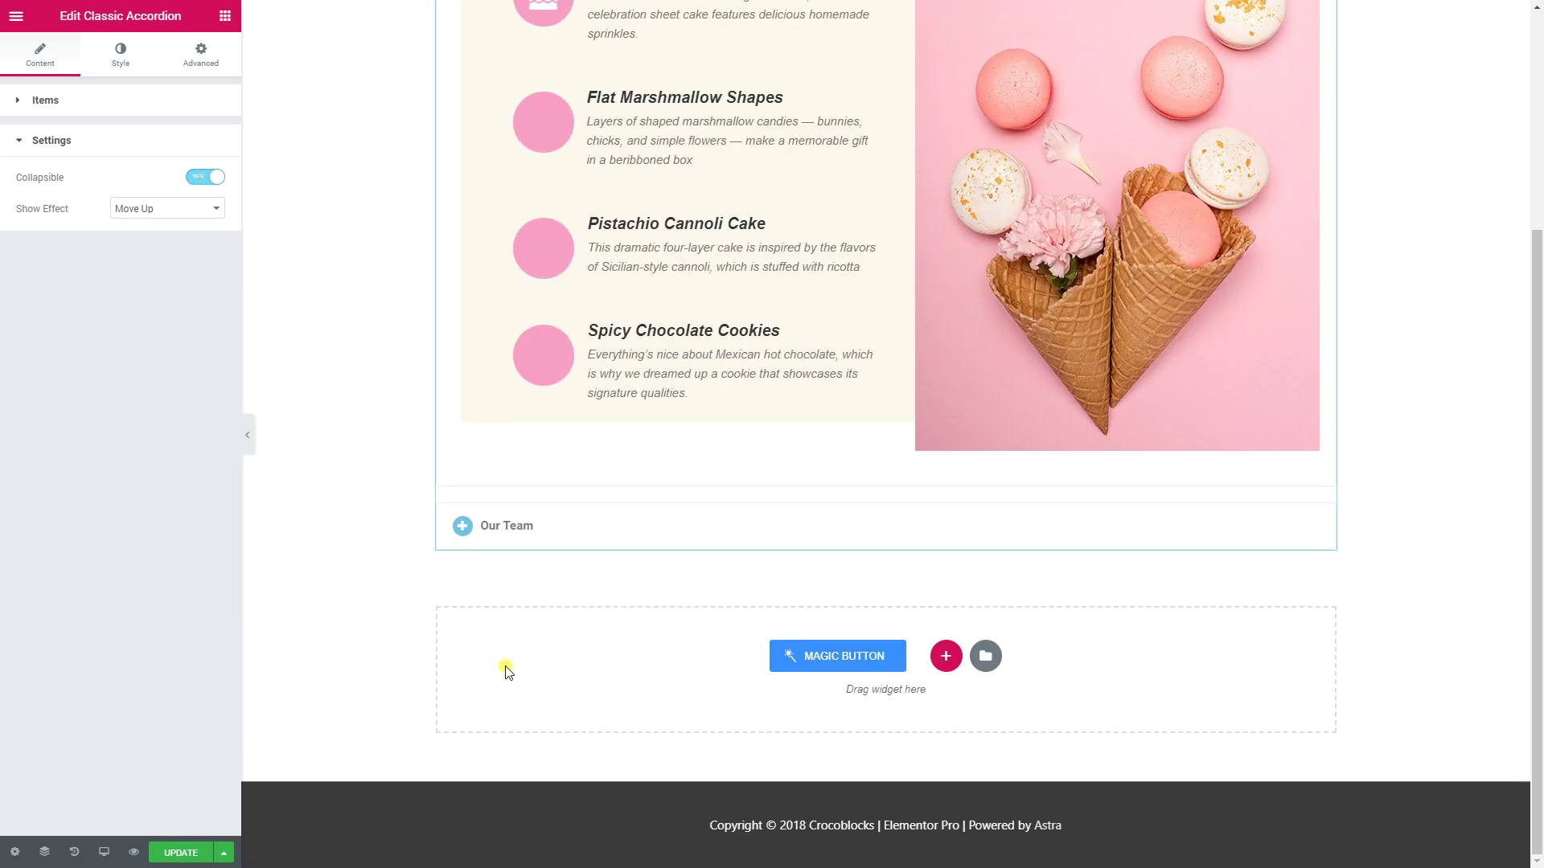
click(515, 527)
scroll(442, 493, up, 3)
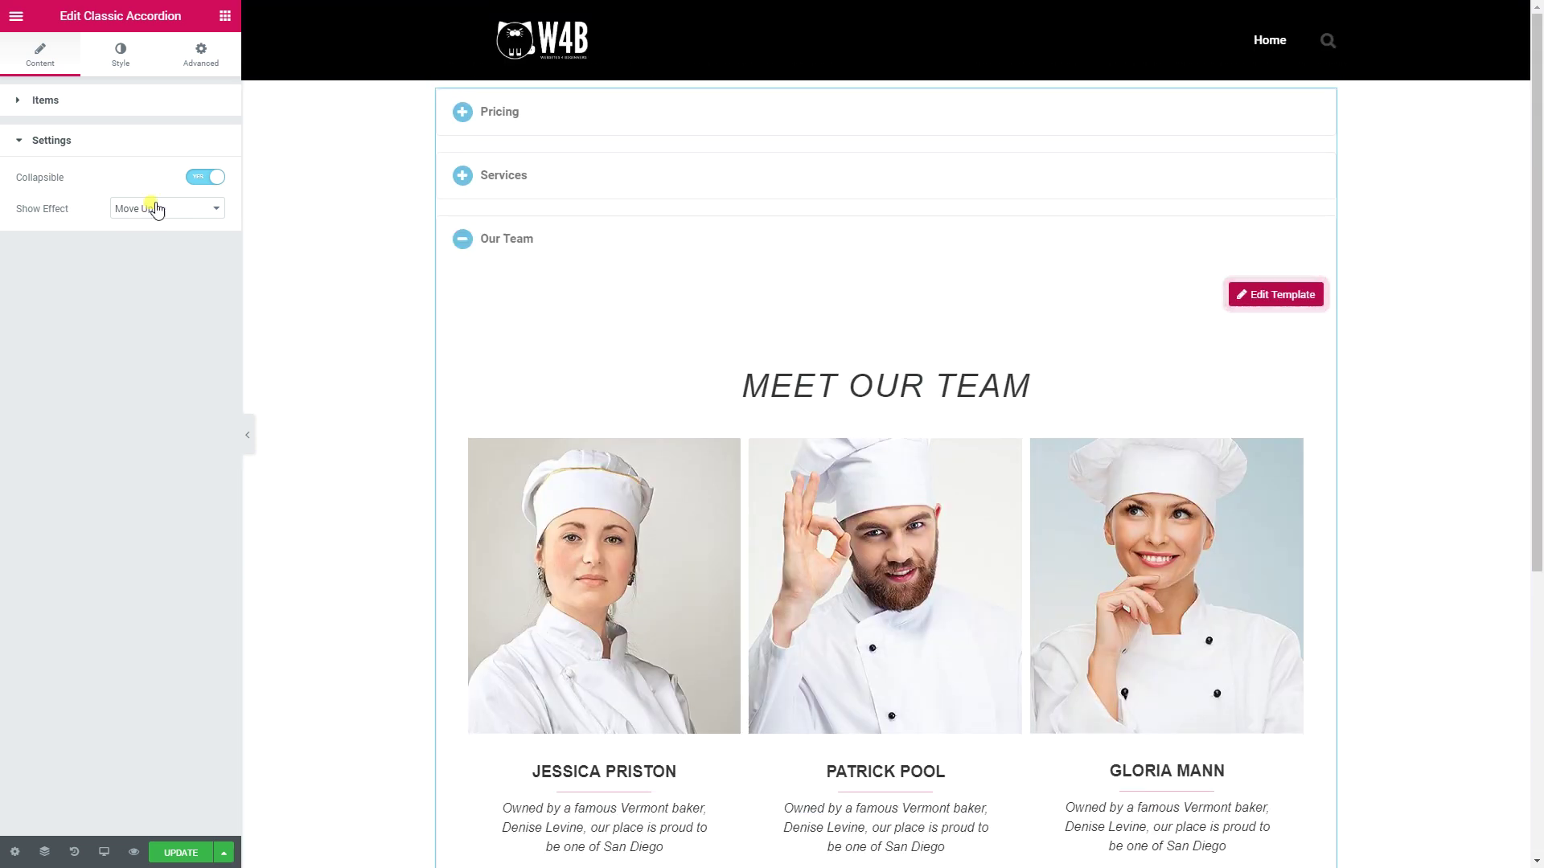
Step: Switch Collapsible back to No and retest the Pricing tab
click(206, 178)
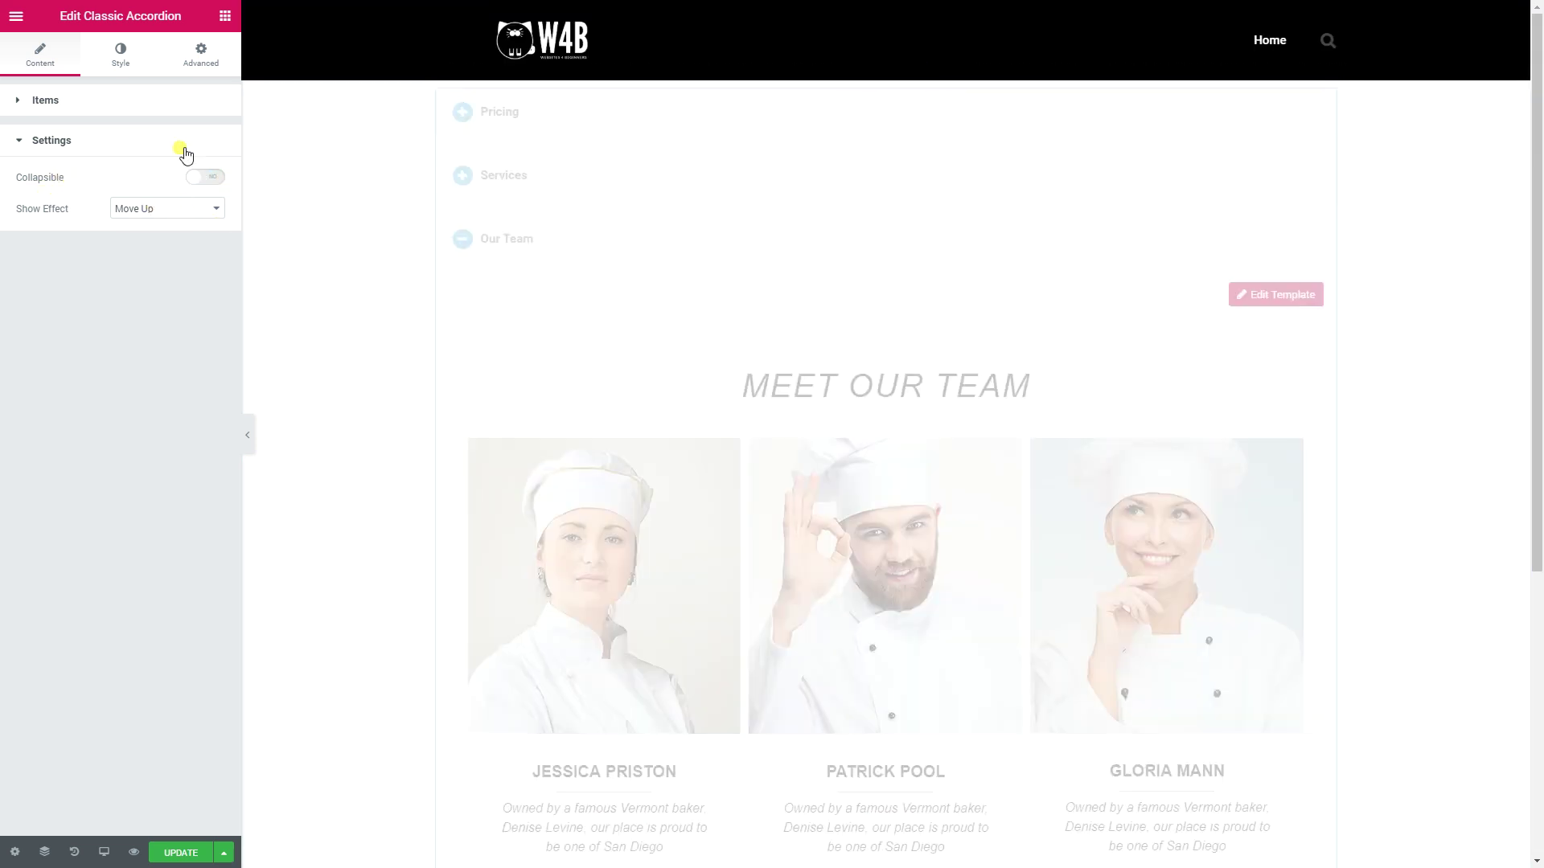
click(543, 119)
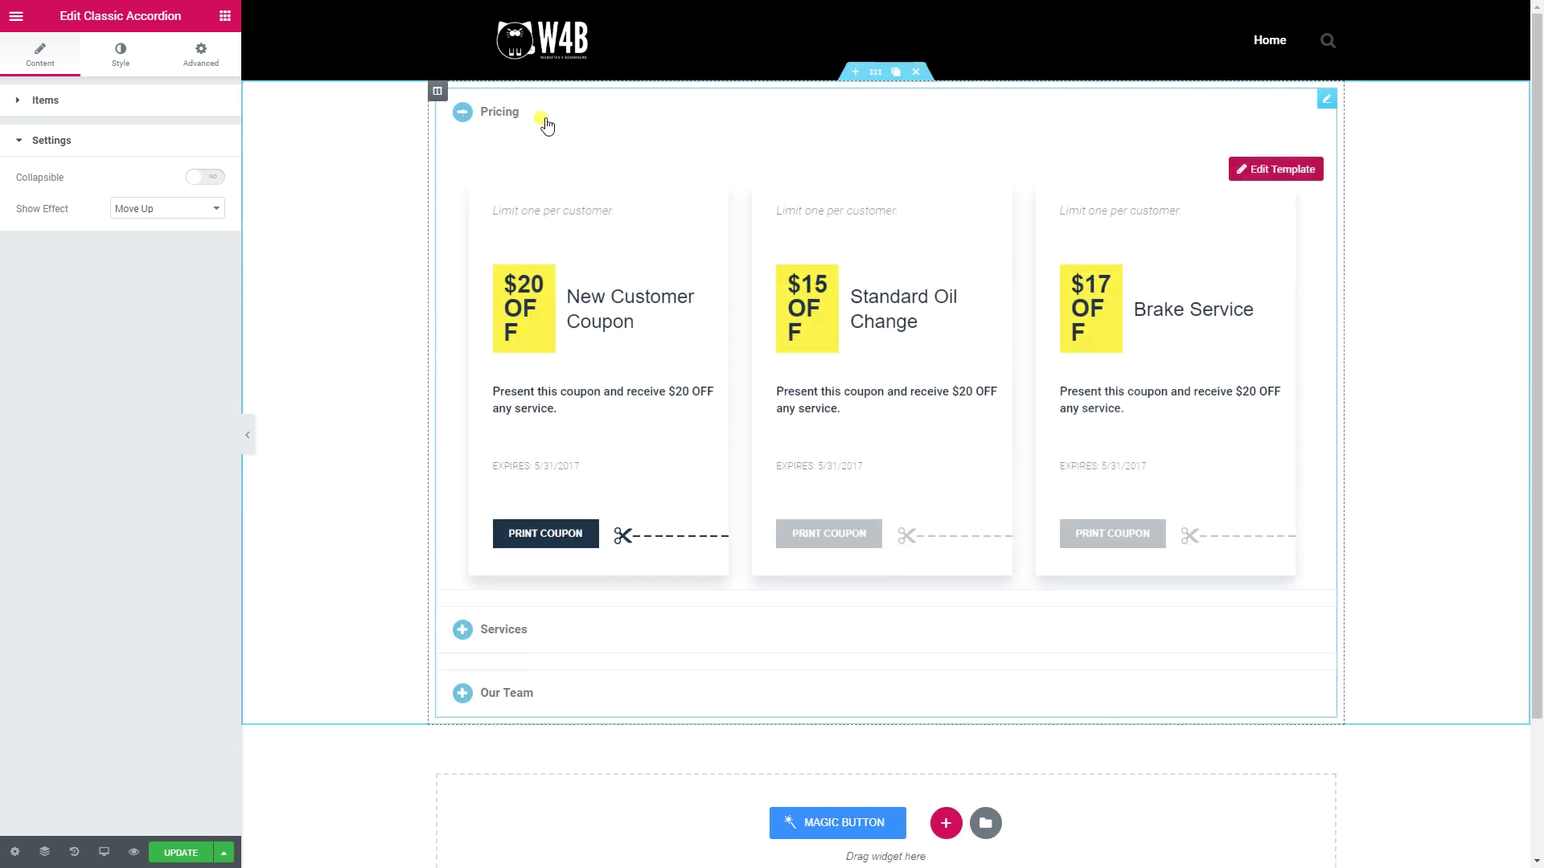
click(544, 120)
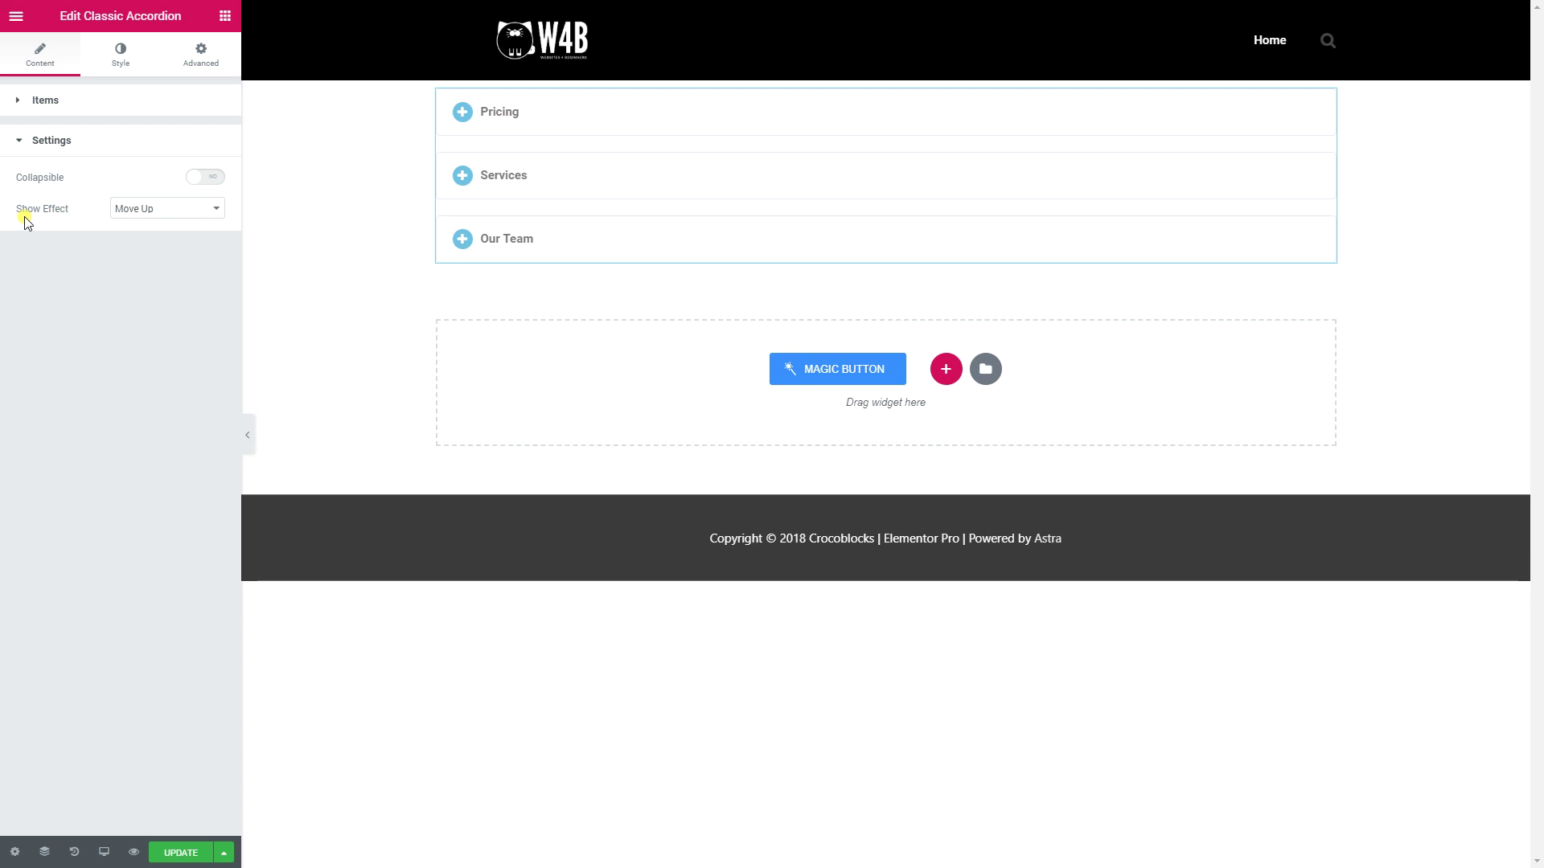
Step: Set Show Effect to Fall Perspective and preview it on Services, Pricing and Our Team
click(152, 212)
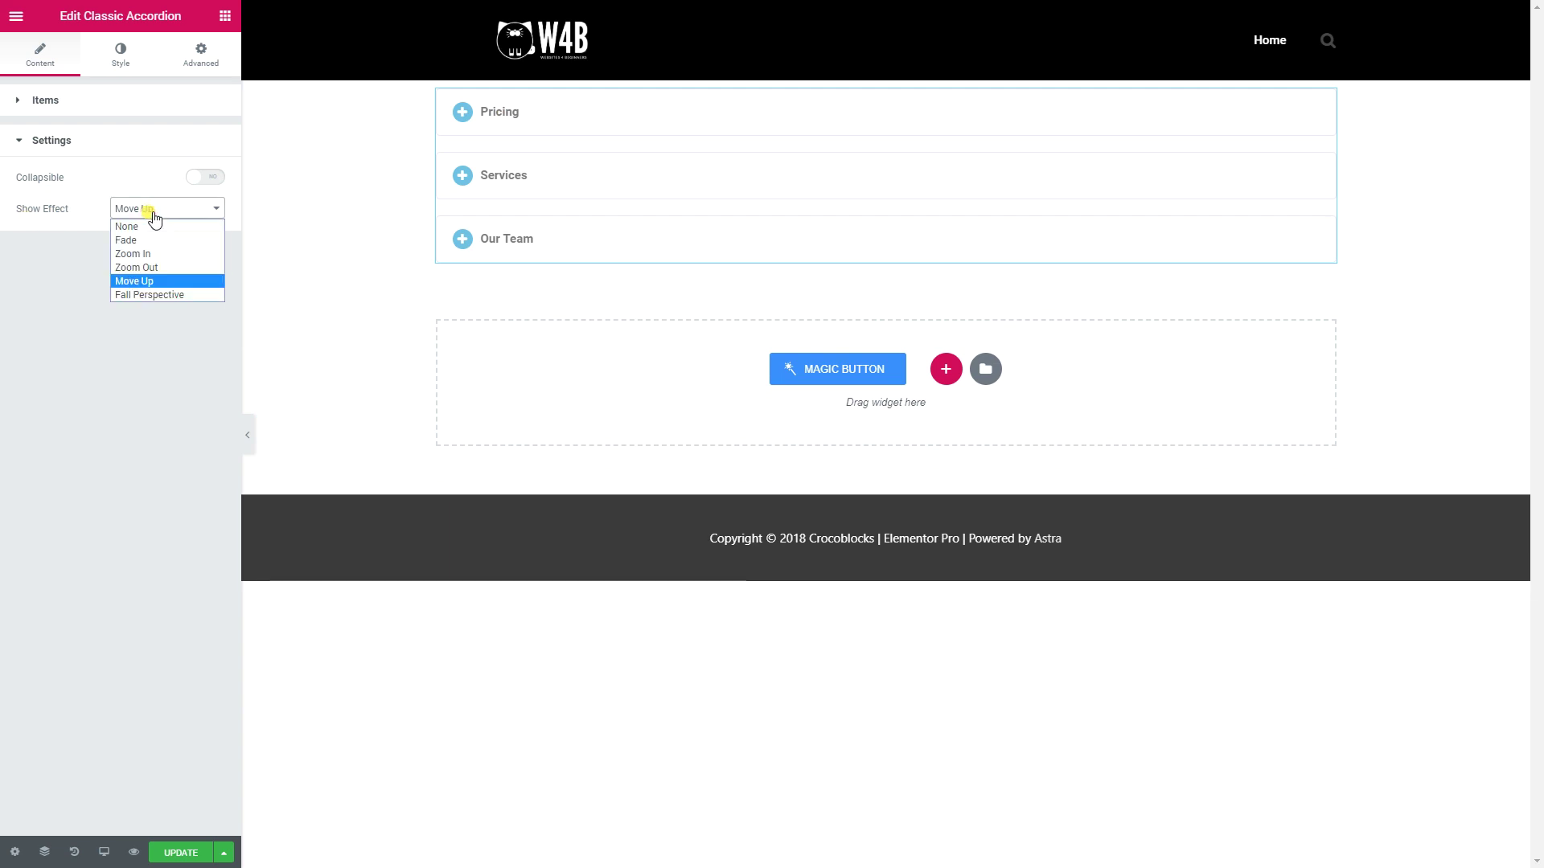
click(139, 295)
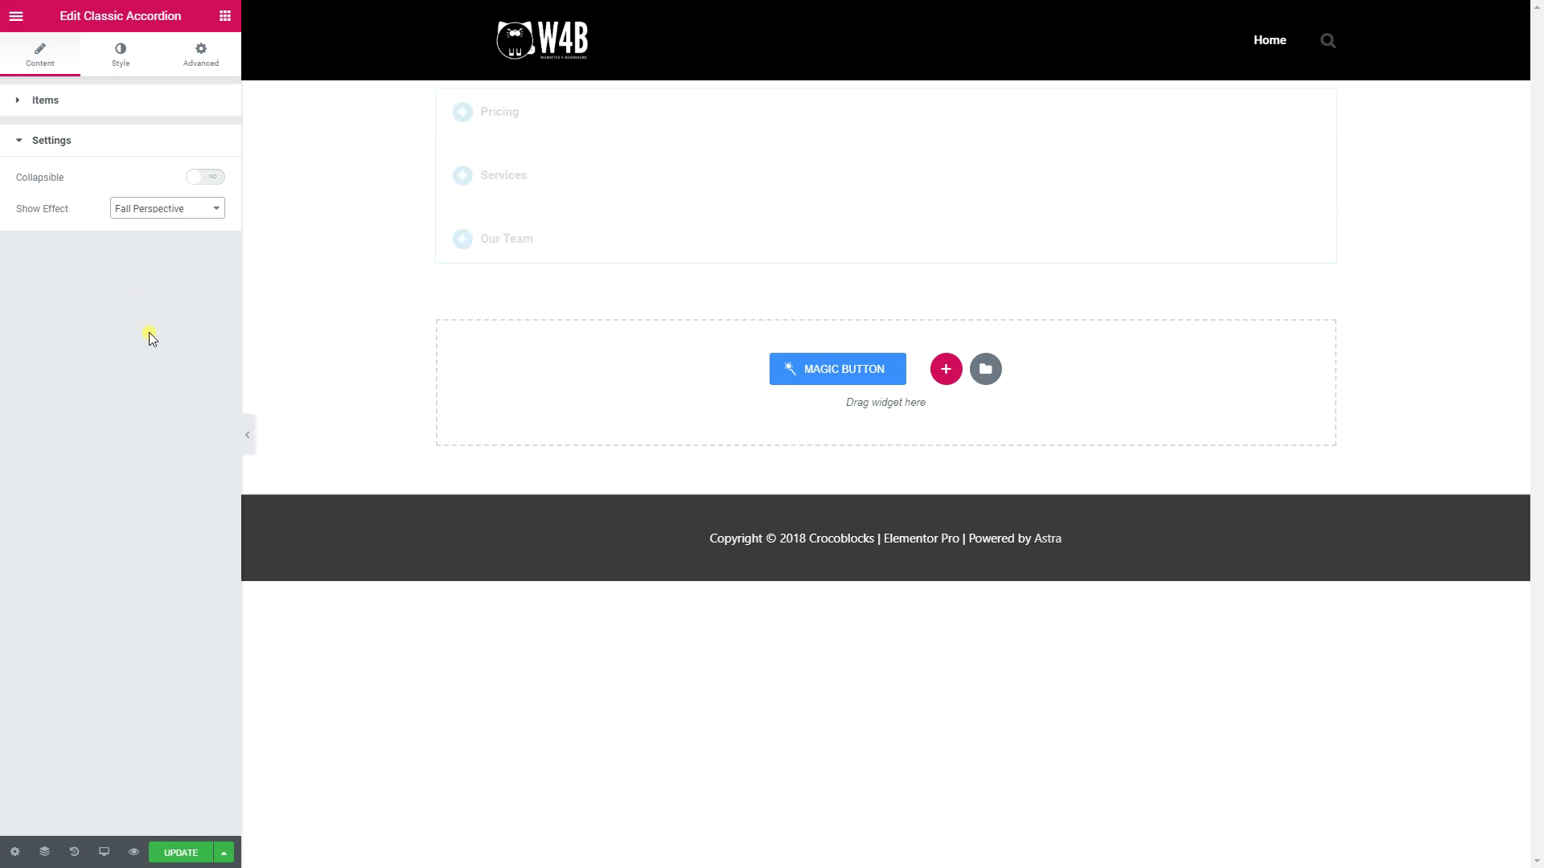
click(520, 188)
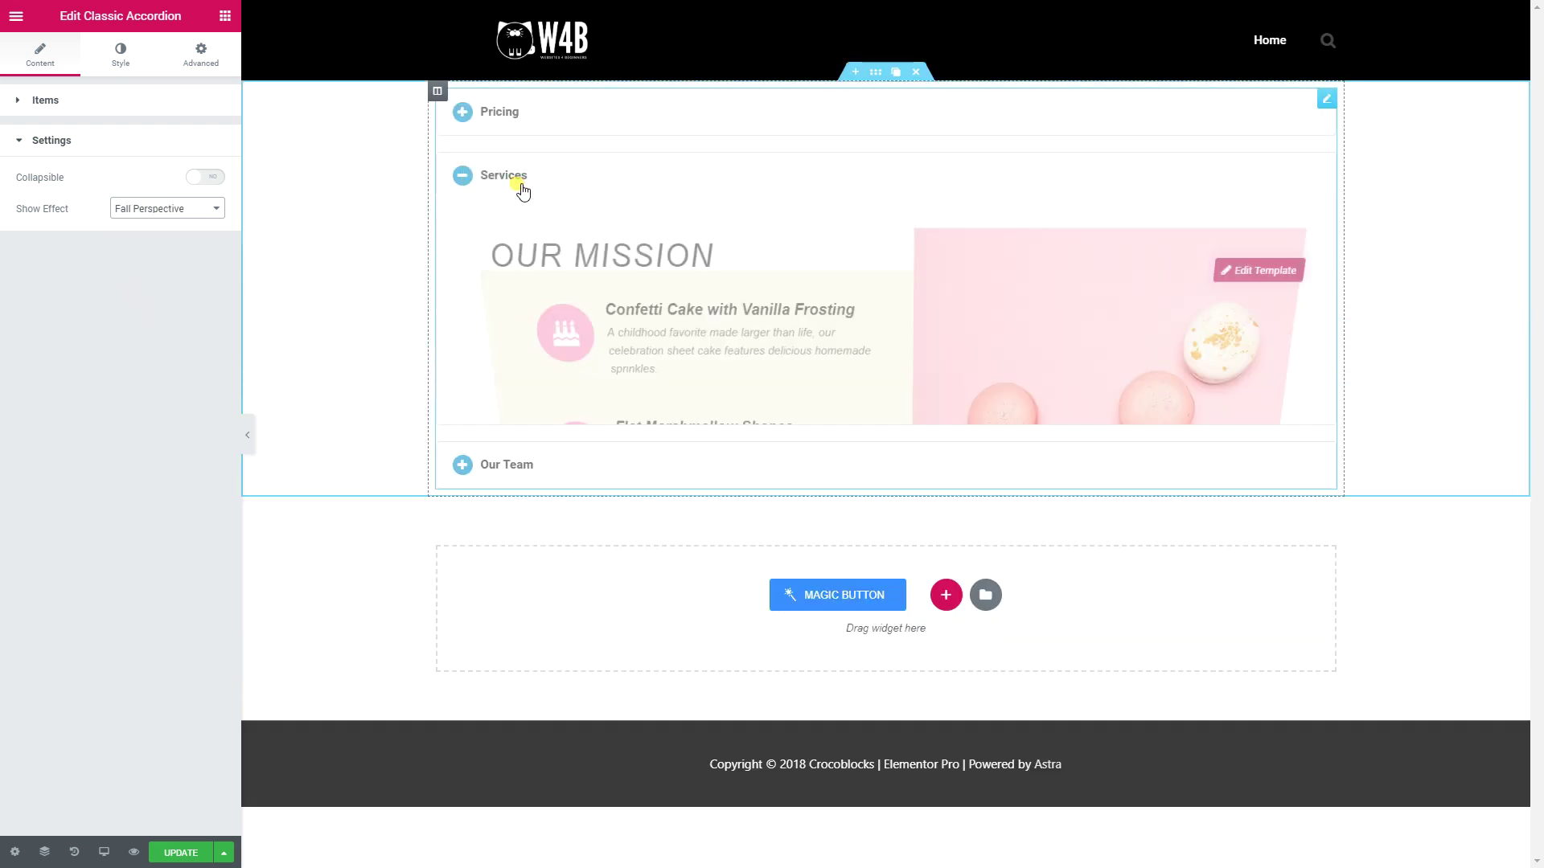
click(520, 189)
click(520, 188)
click(520, 188)
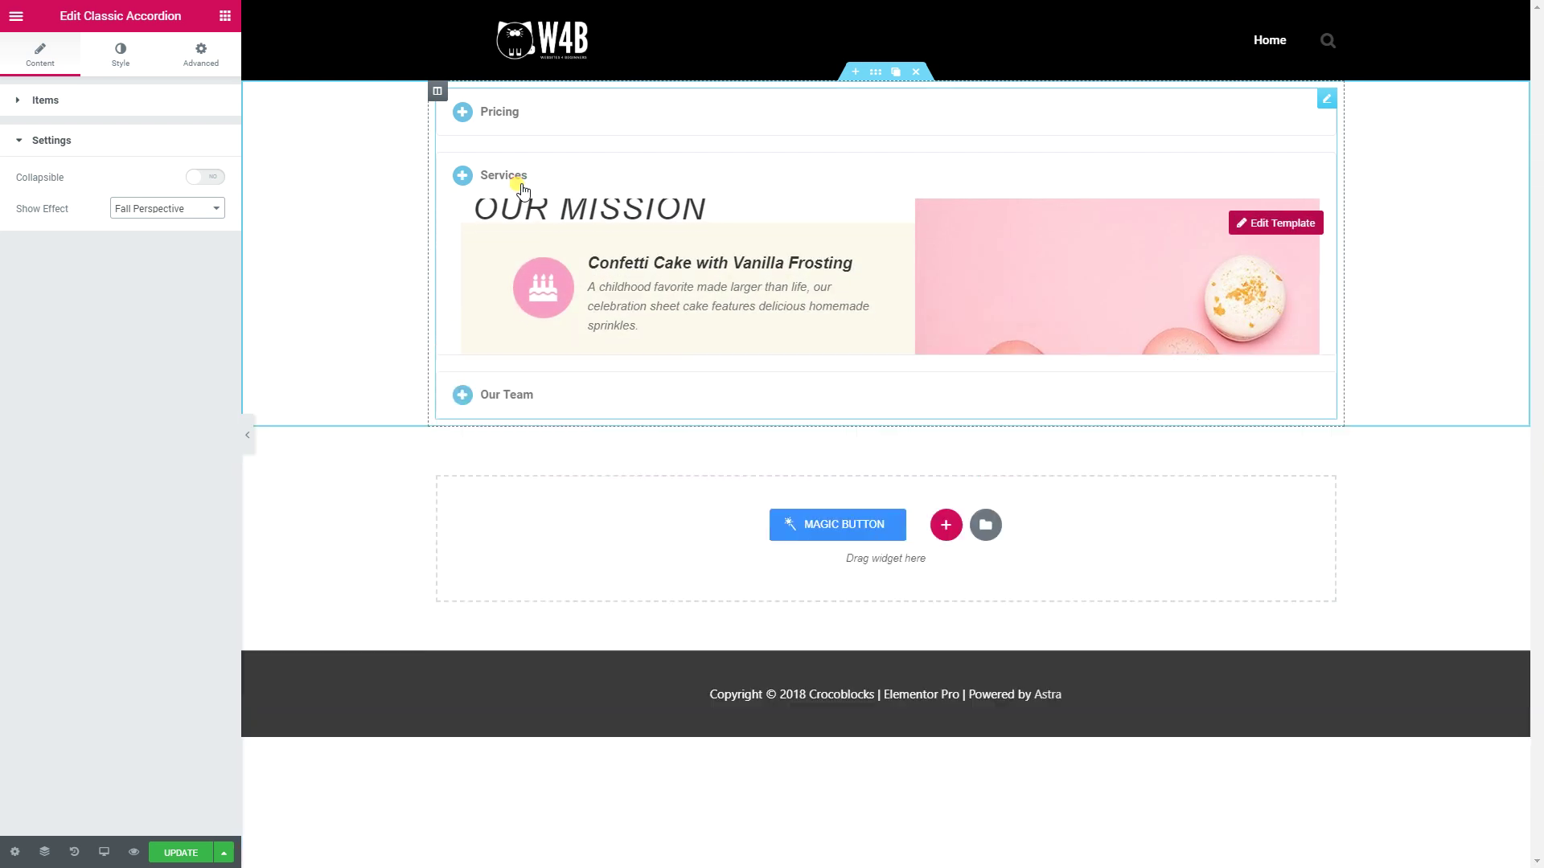
click(523, 191)
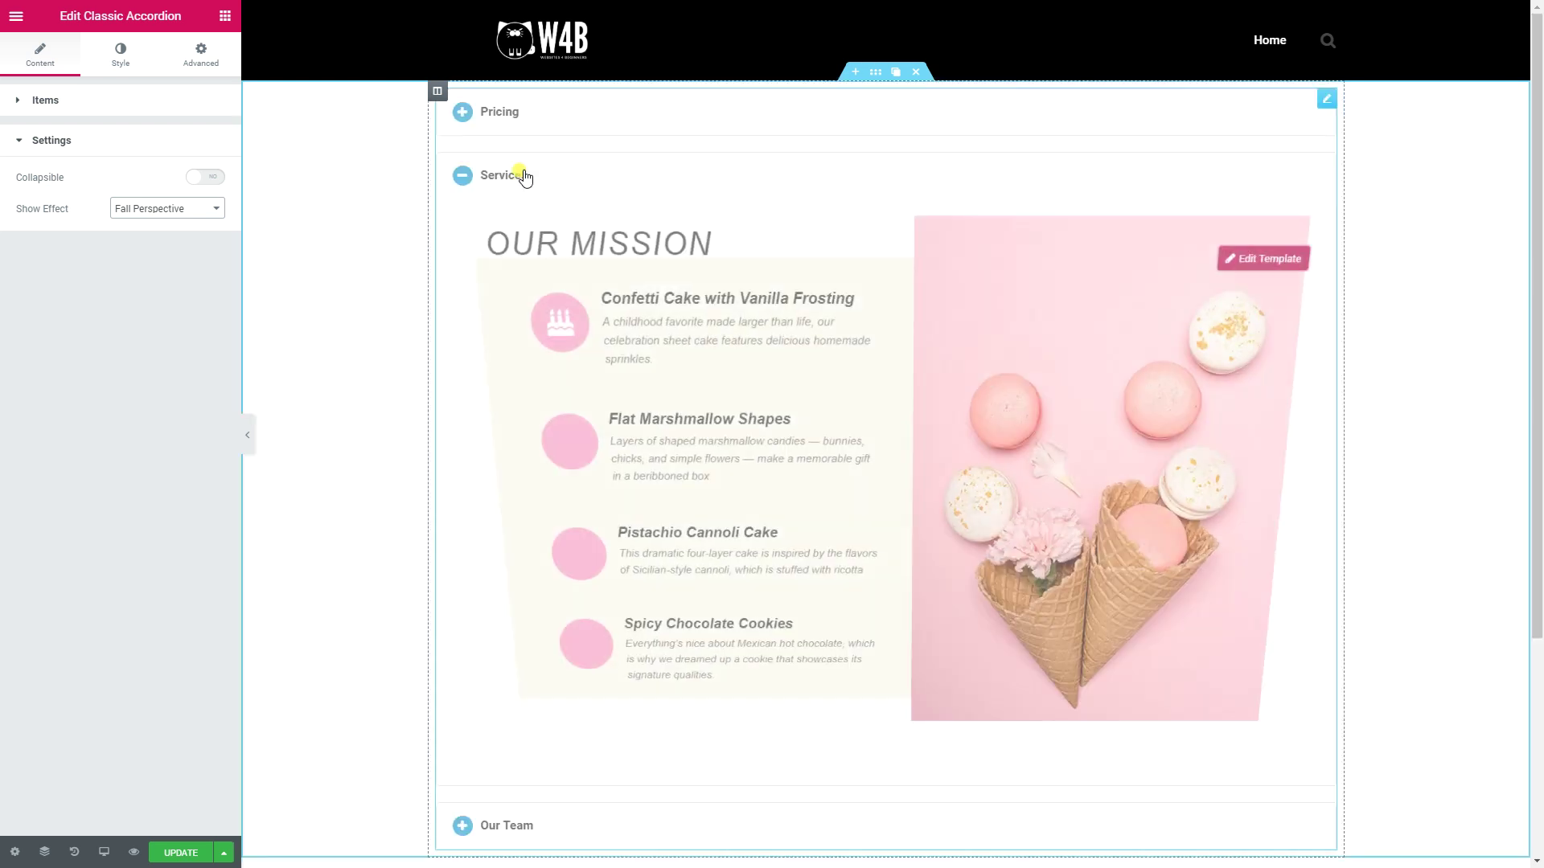
click(515, 120)
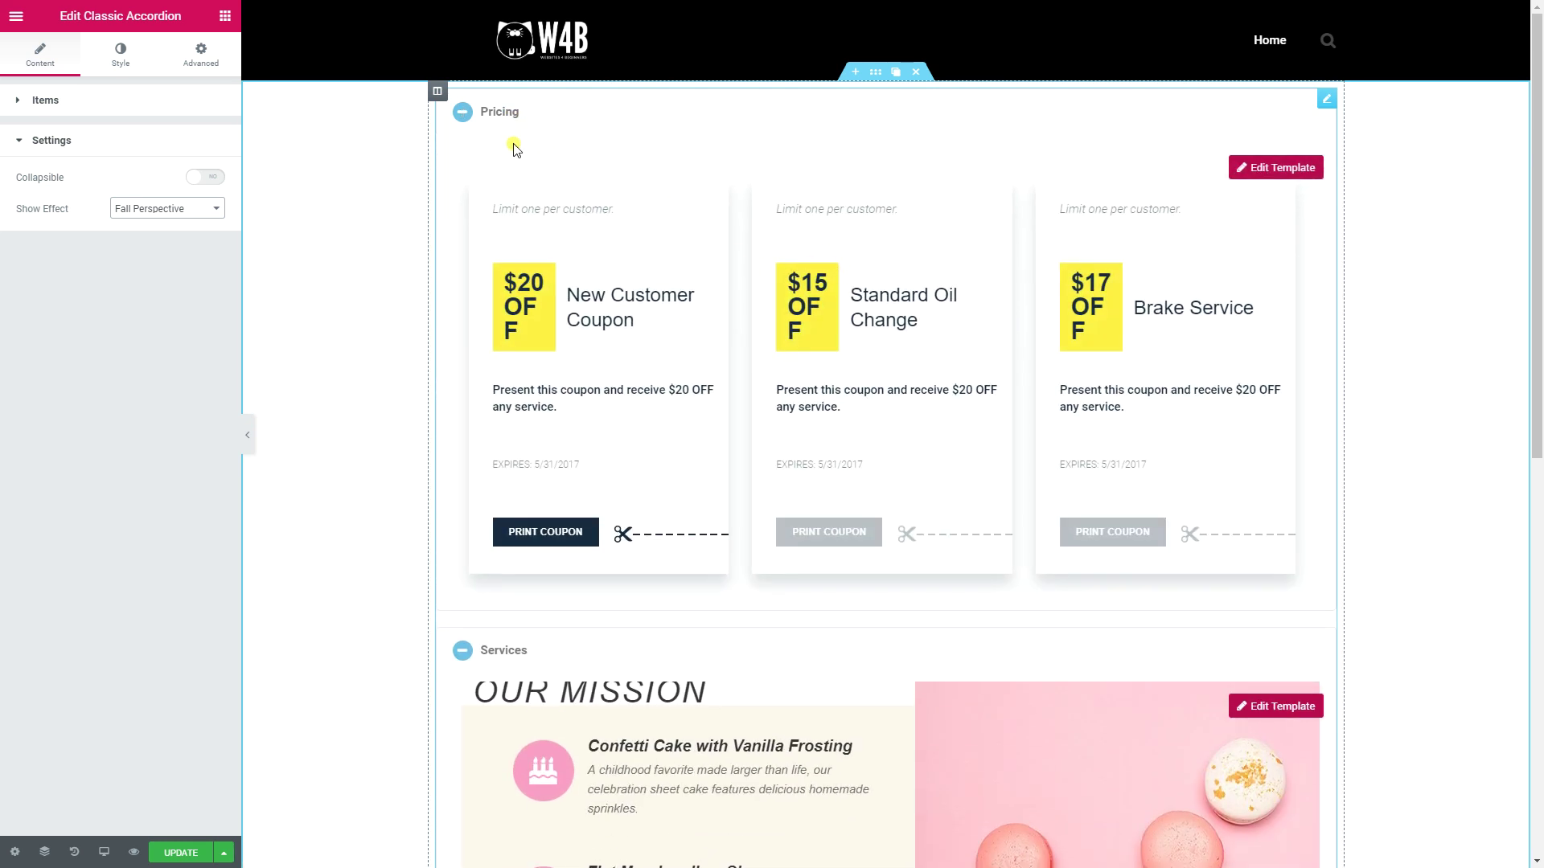
click(509, 115)
click(507, 177)
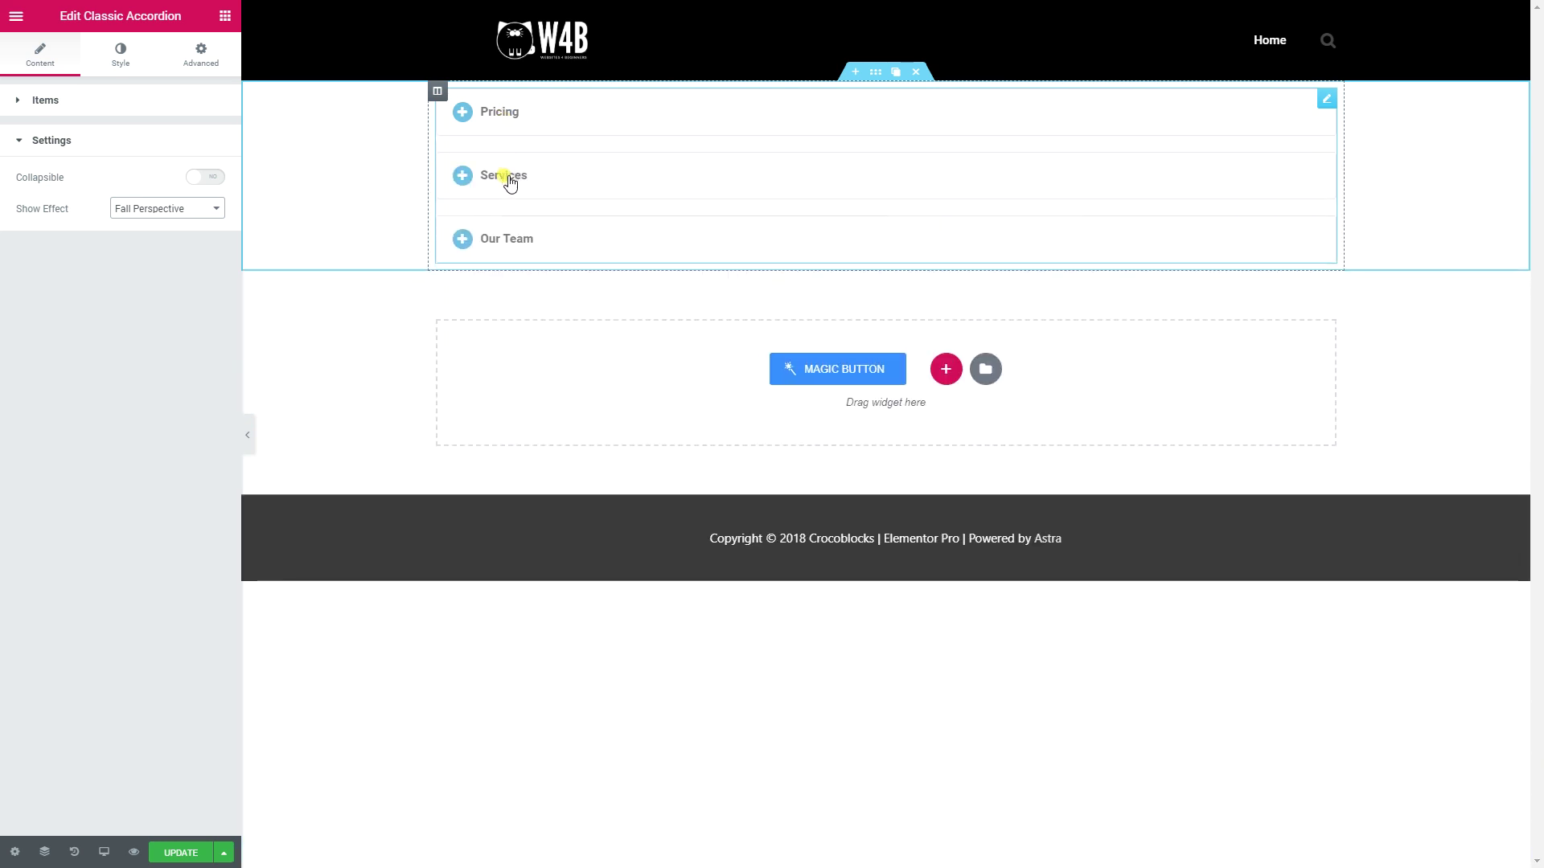
click(501, 241)
click(501, 242)
Step: Change Show Effect to Fade and preview Pricing, Services and Our Team
click(207, 211)
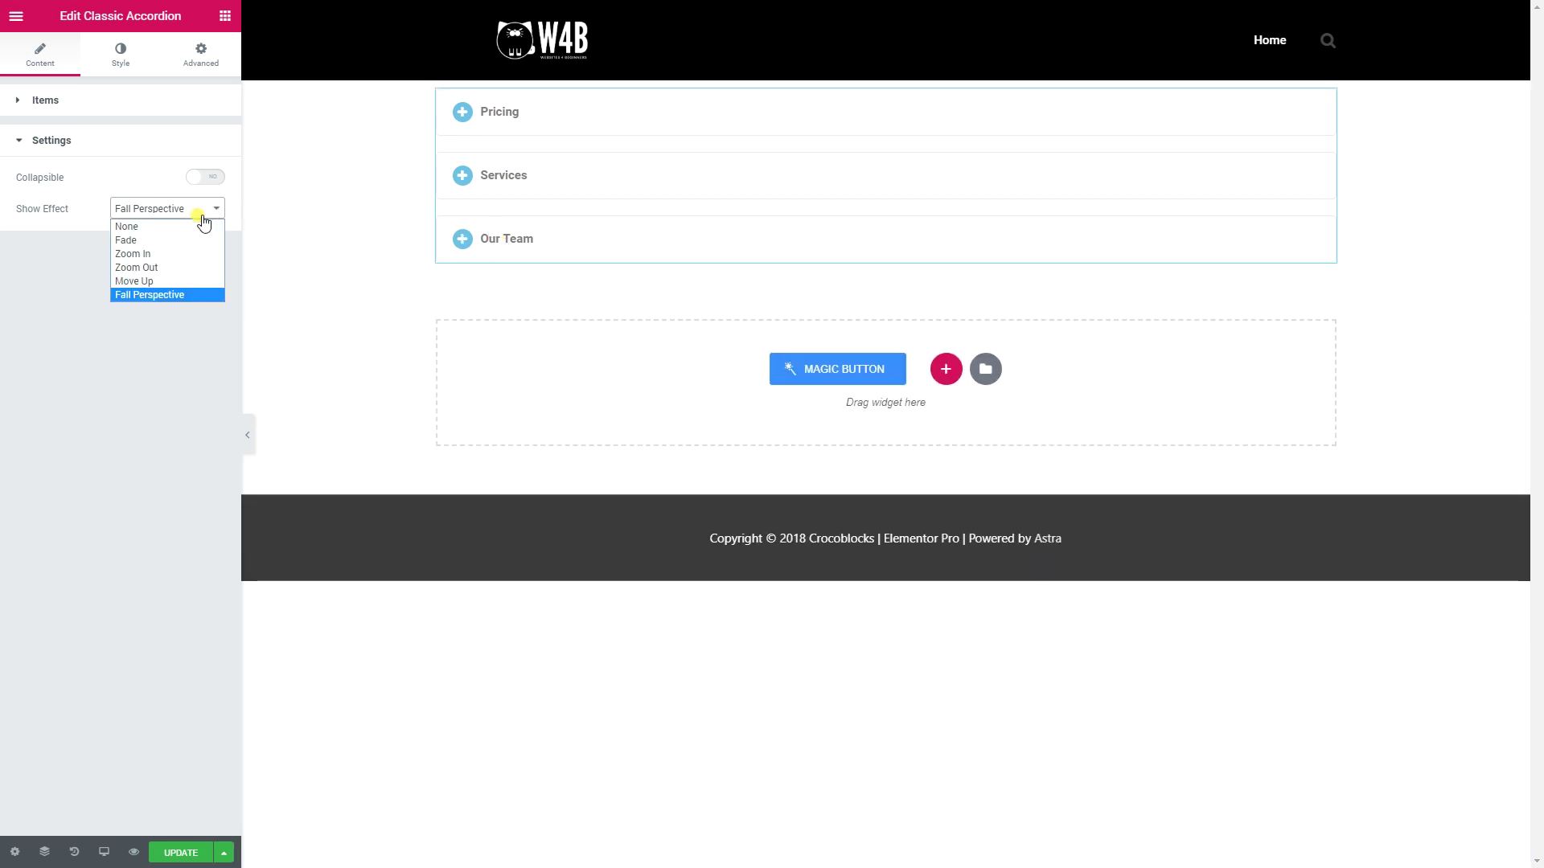
click(155, 240)
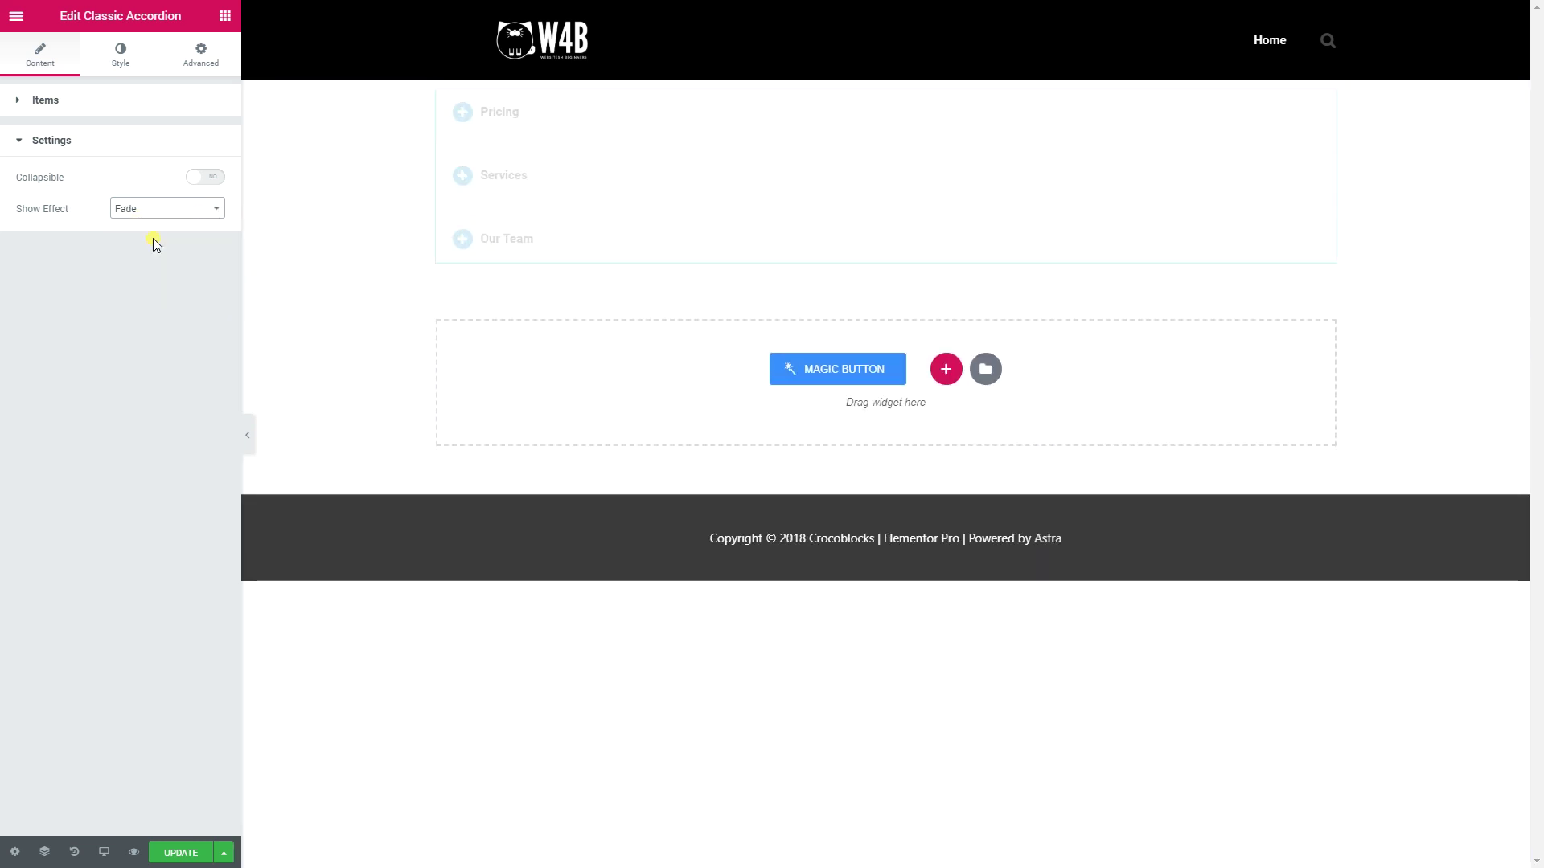
click(499, 119)
click(499, 119)
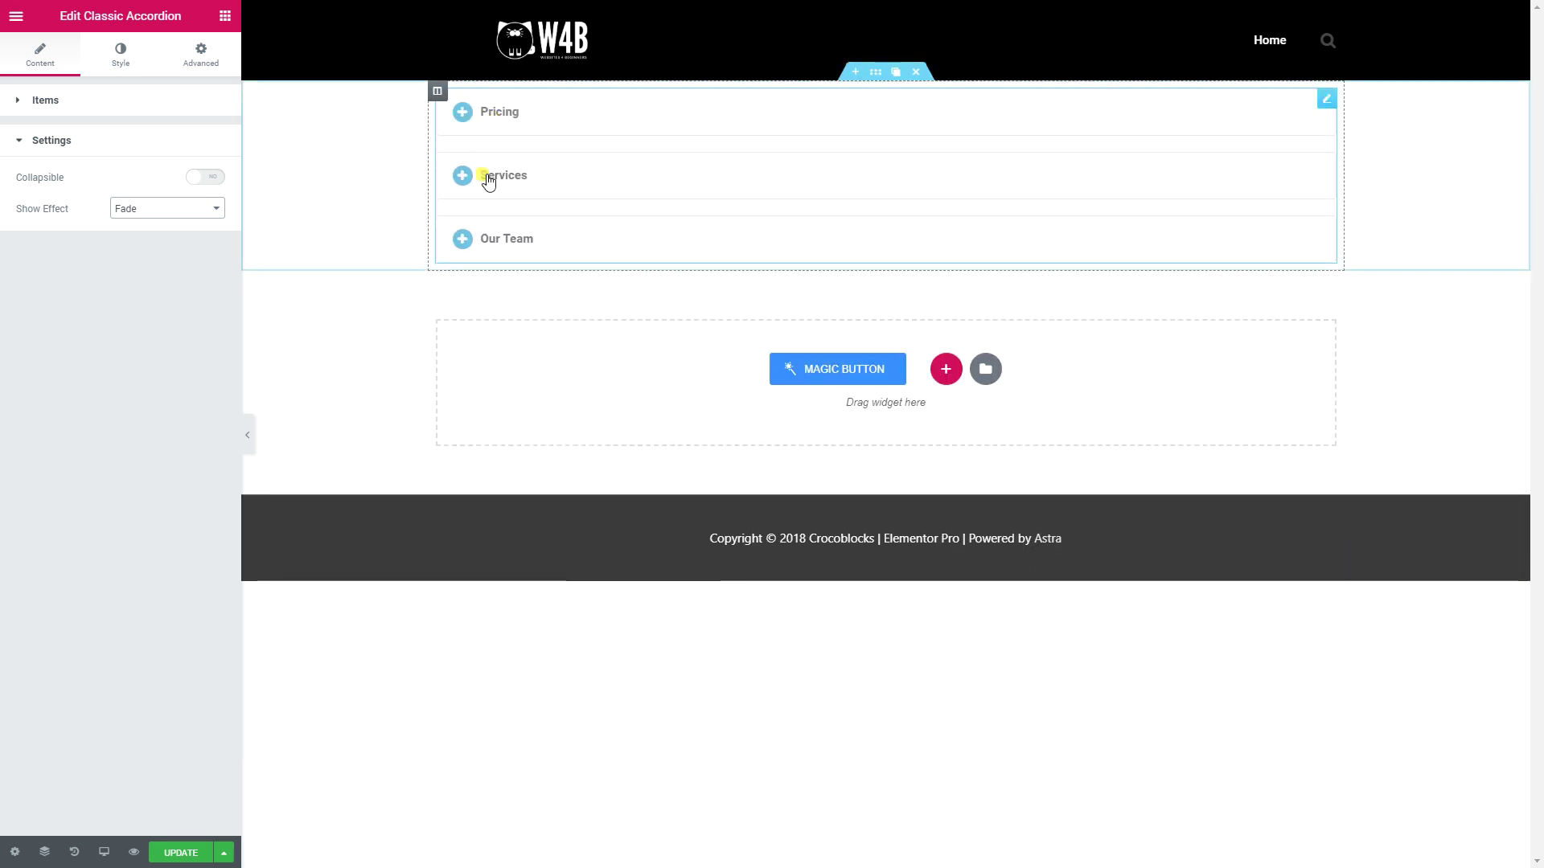
click(488, 176)
click(486, 177)
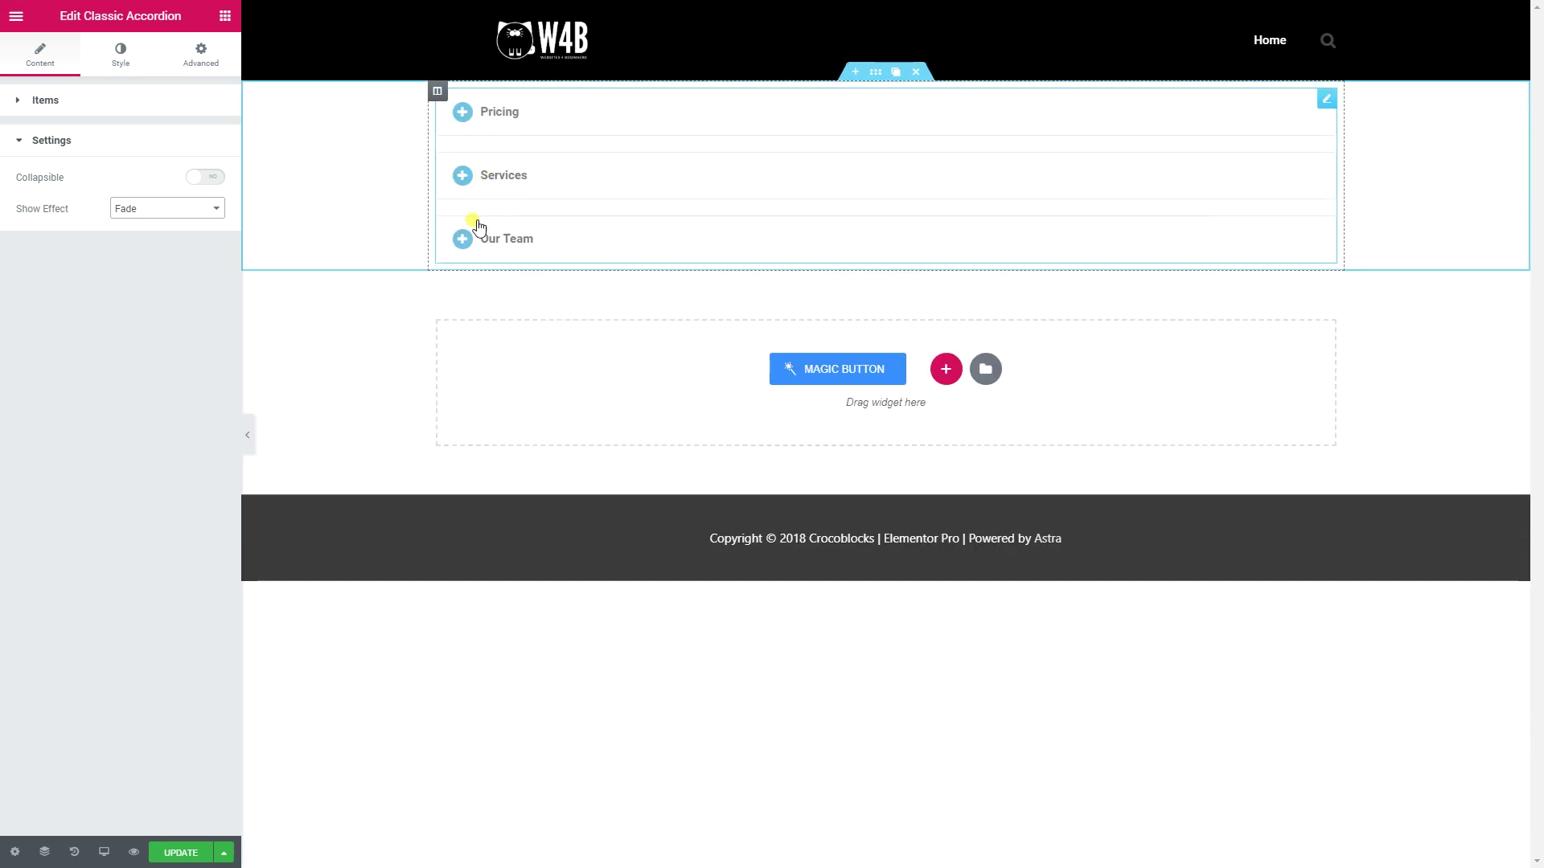
click(479, 239)
drag(479, 241, 482, 246)
click(499, 240)
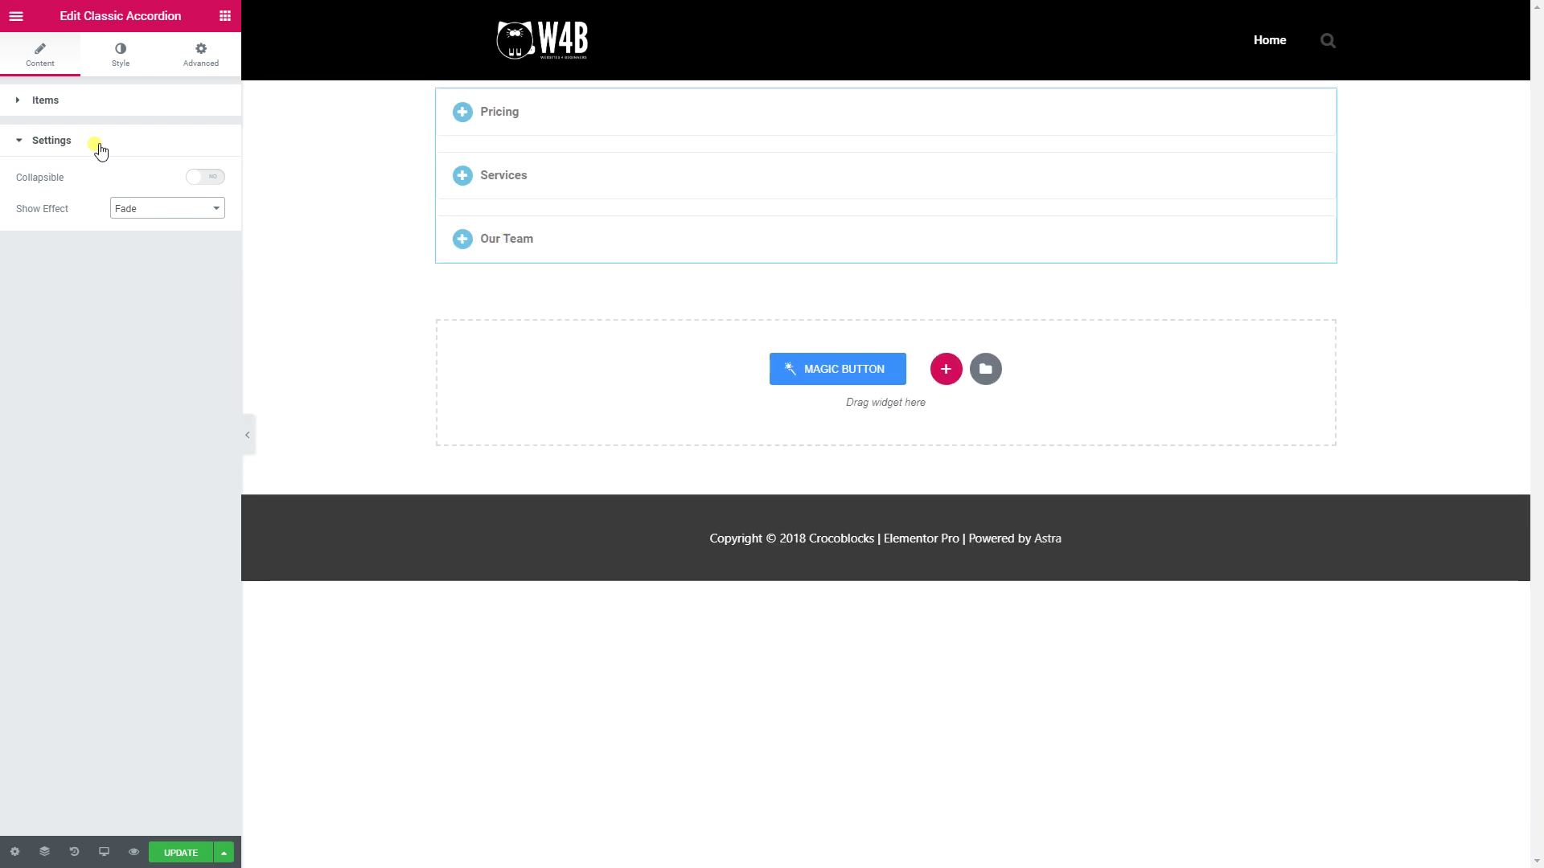
Step: Check the Pricing item's icons and template, preview it, then open the Style tab
click(46, 102)
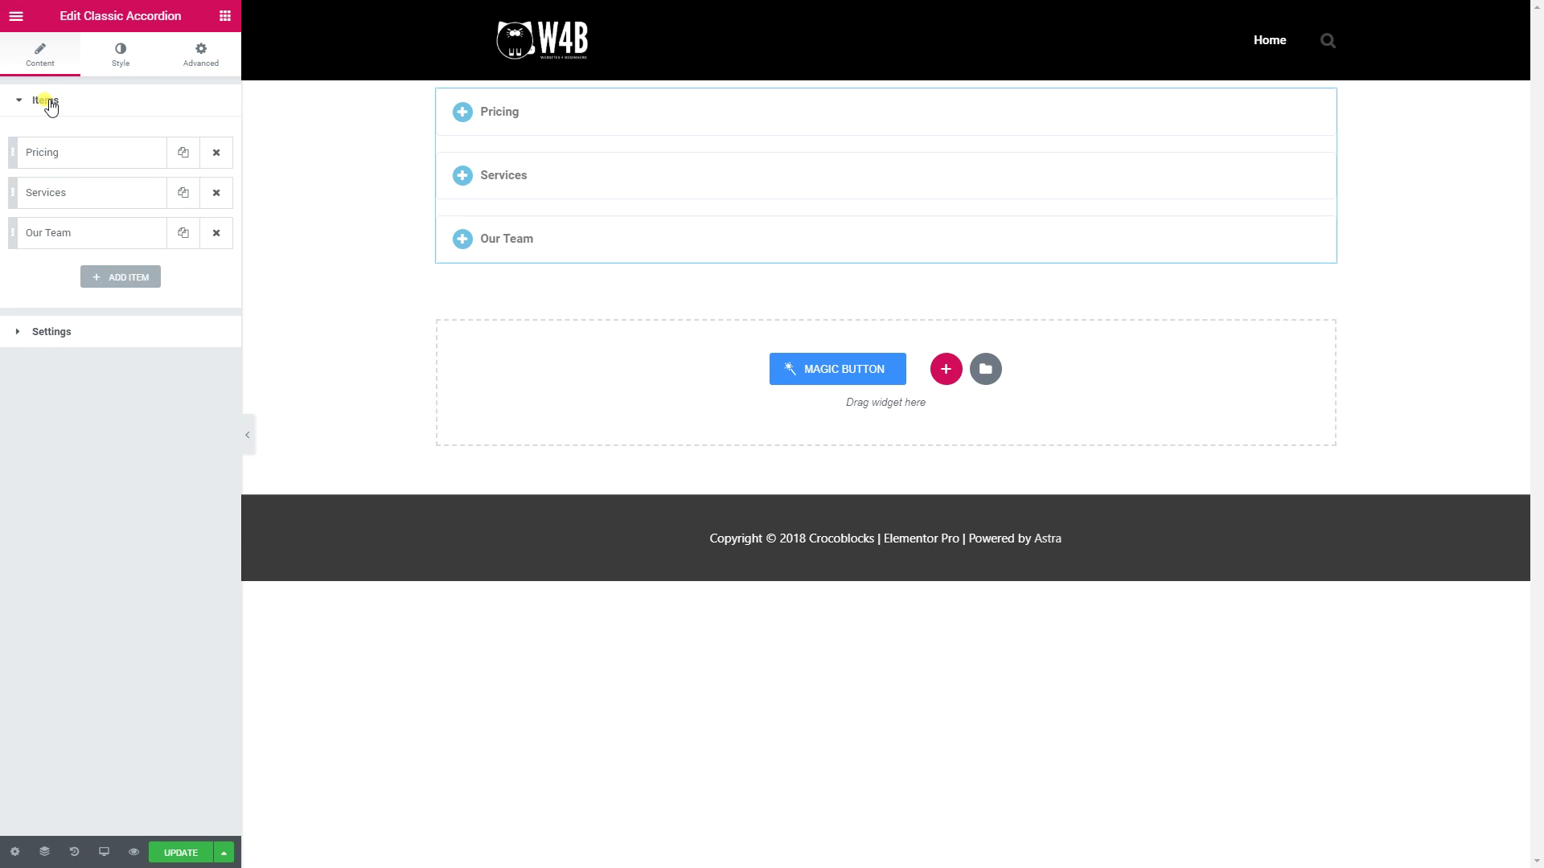
click(74, 154)
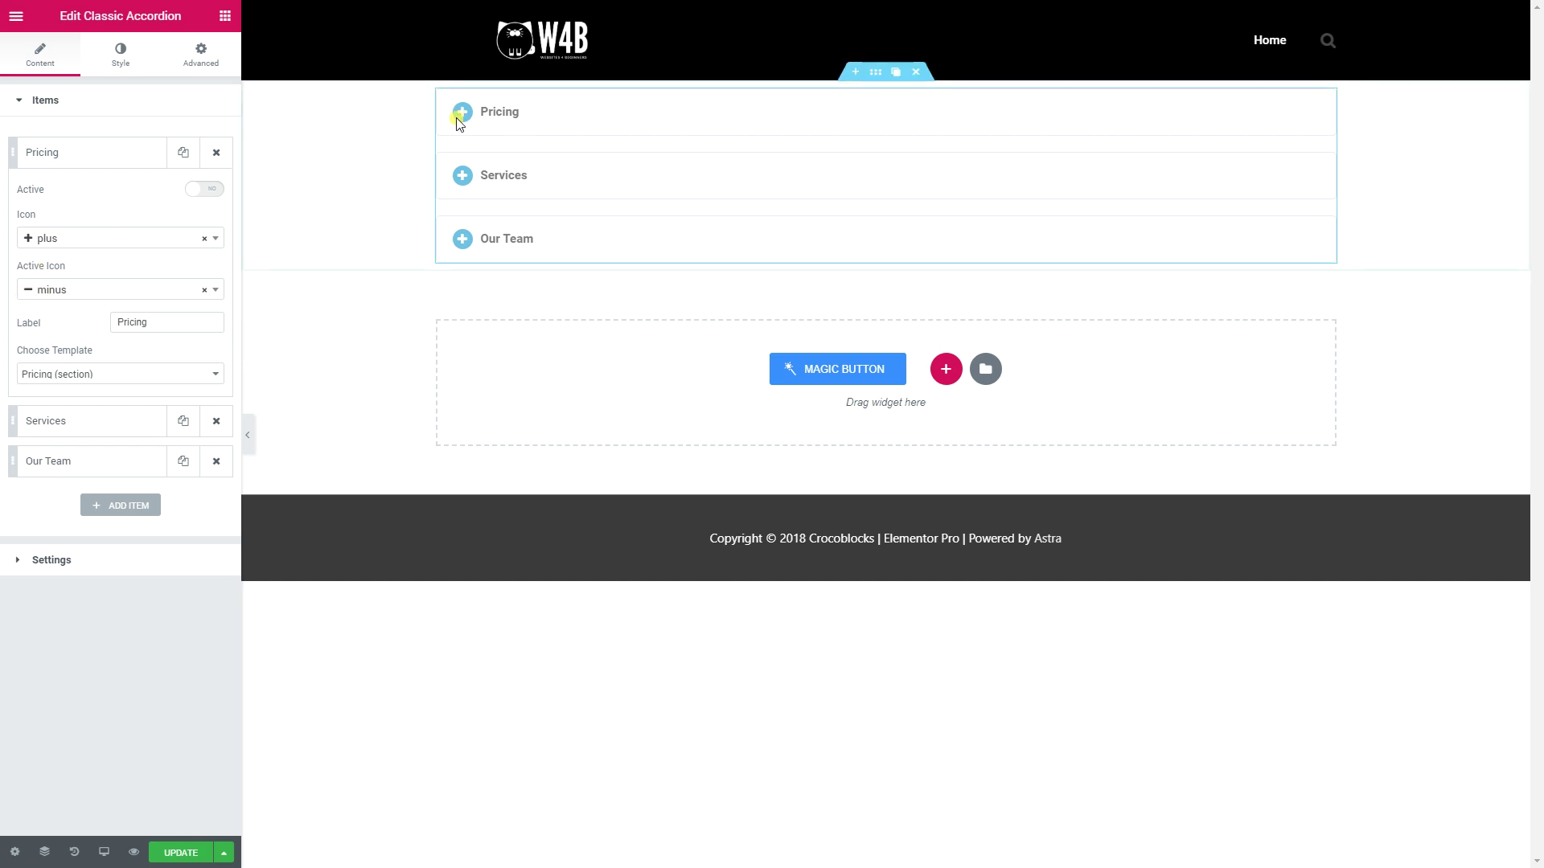
click(499, 112)
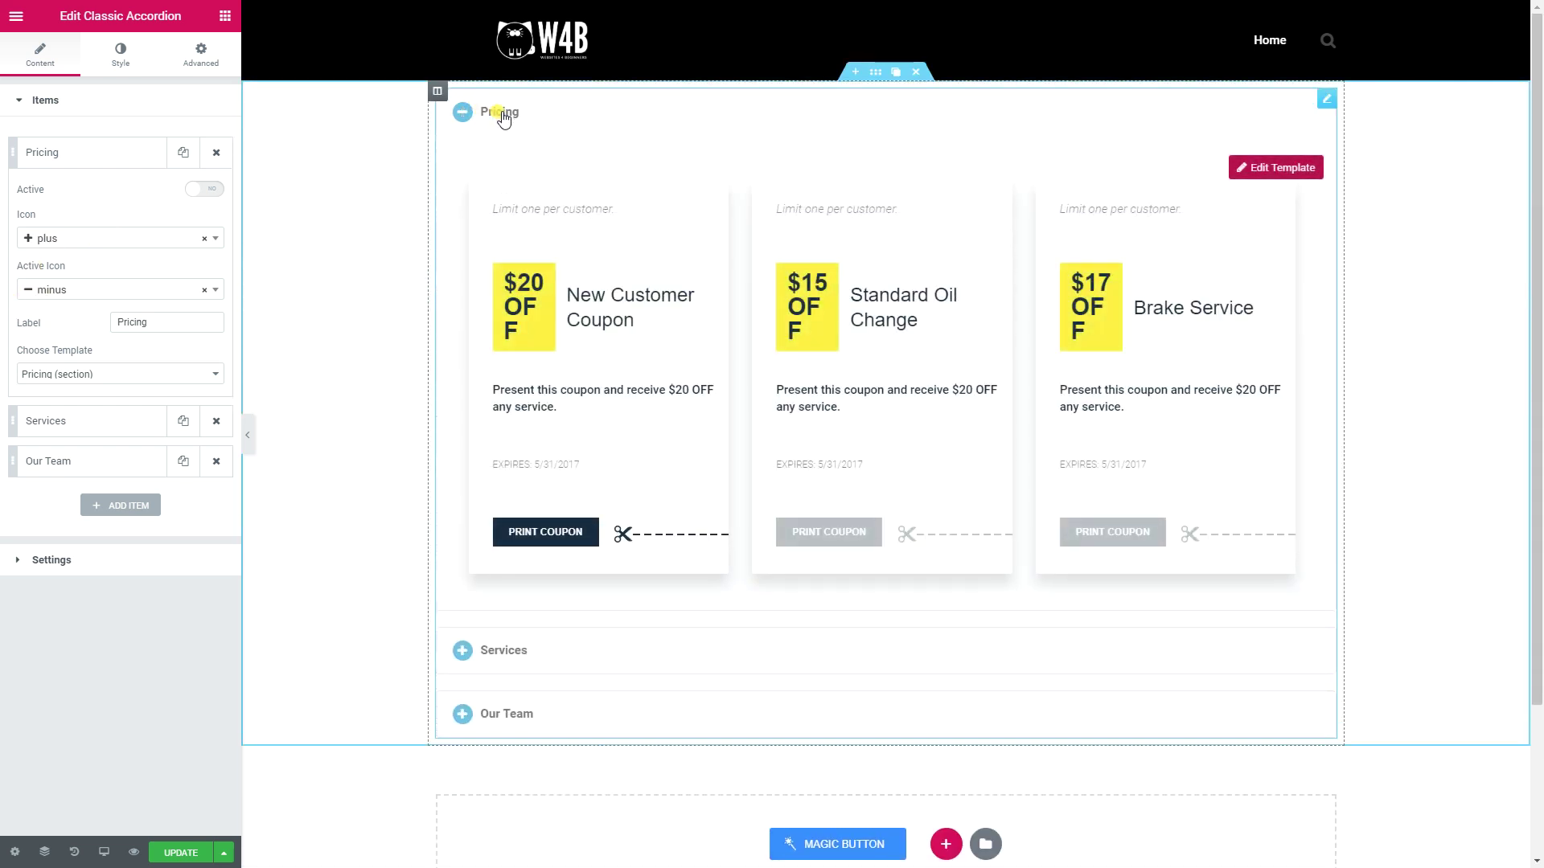
click(502, 115)
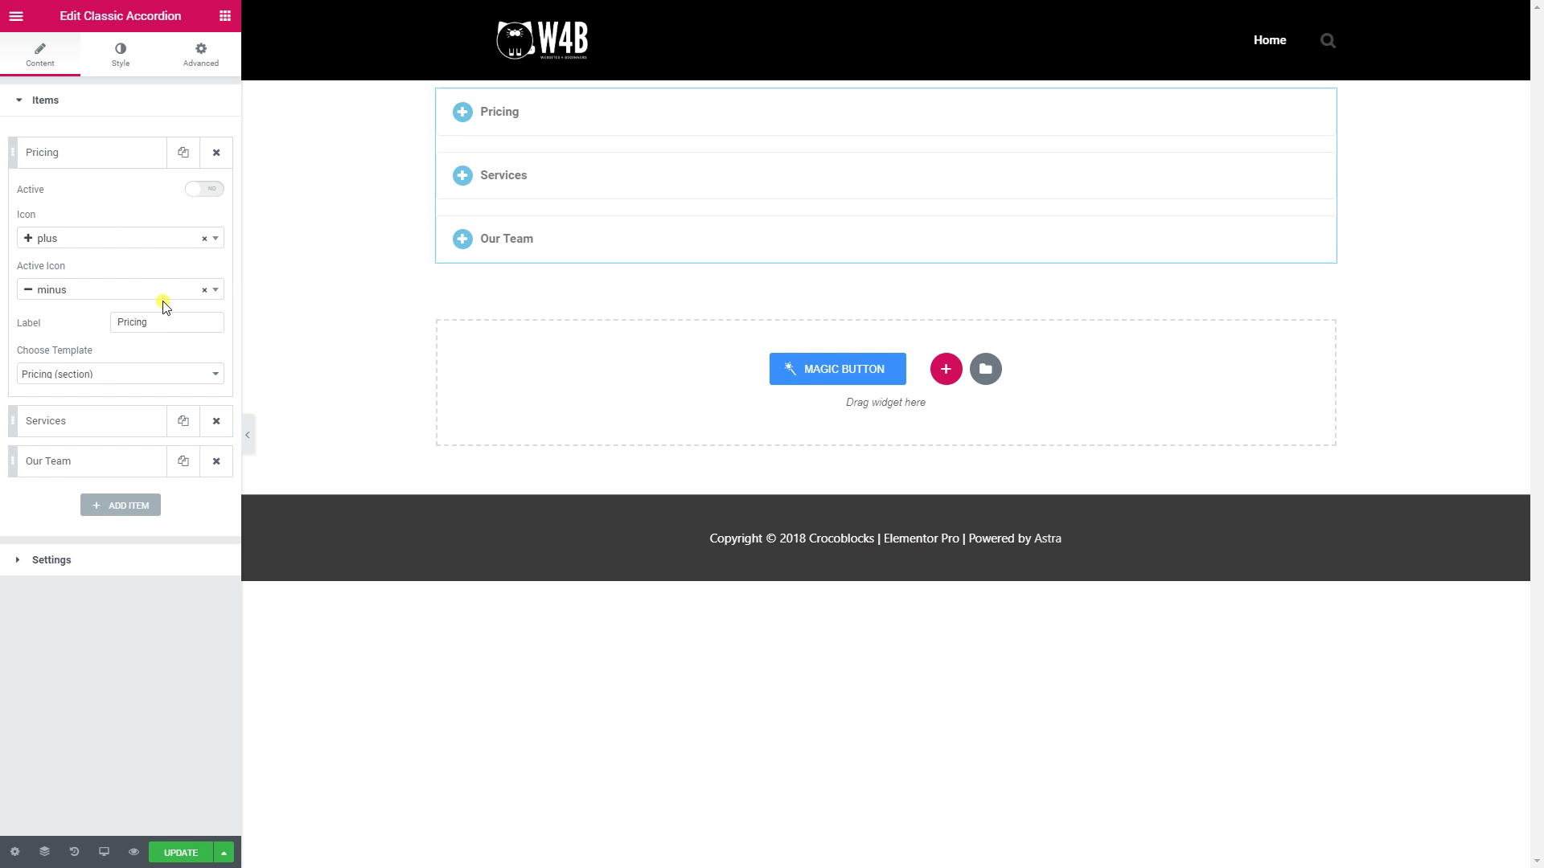
click(64, 155)
click(58, 104)
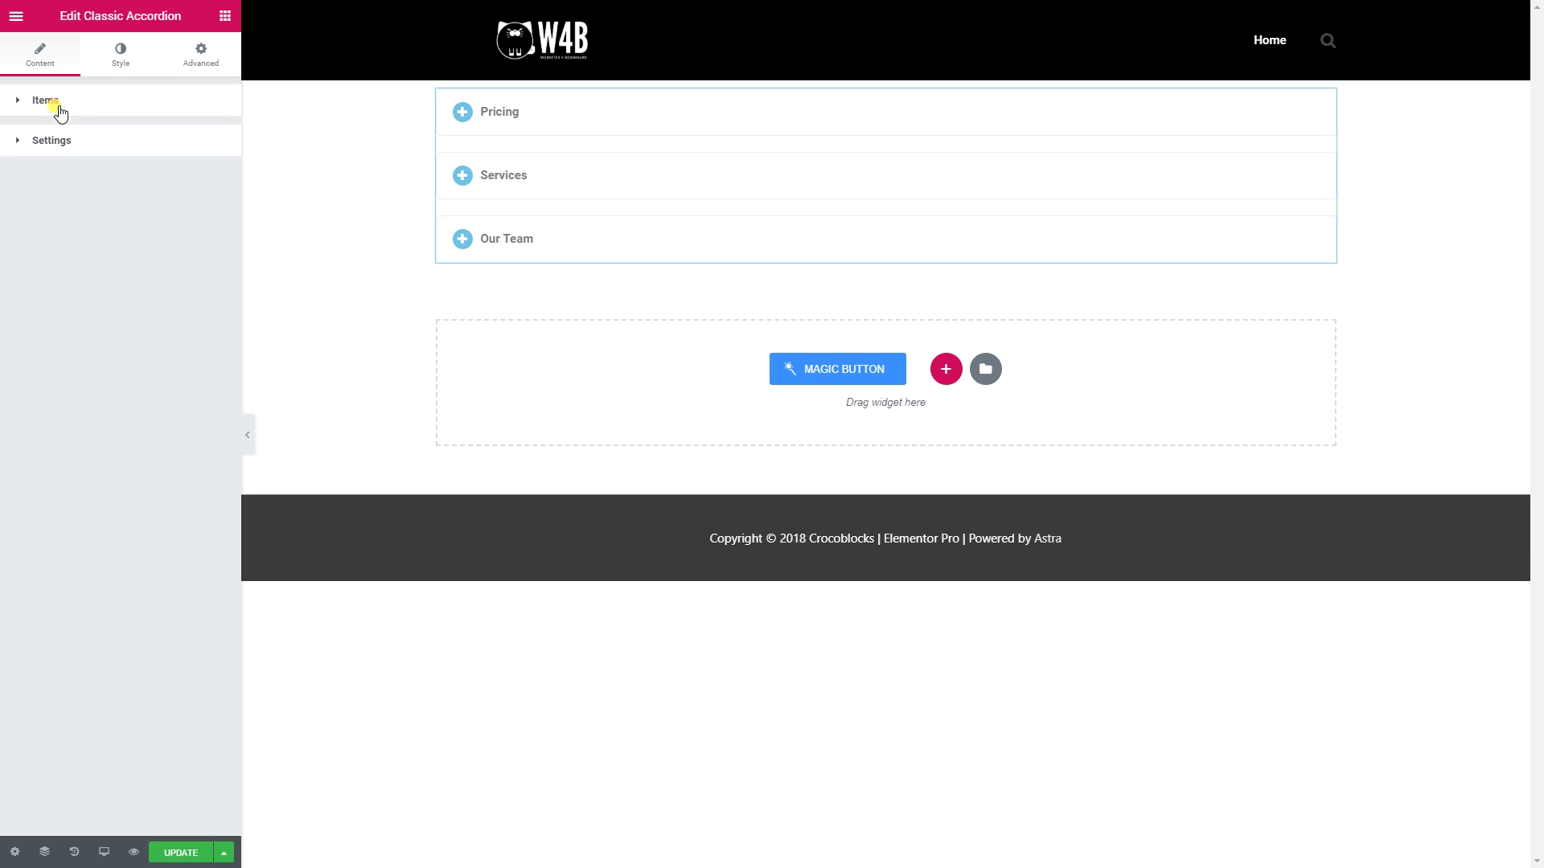
click(114, 66)
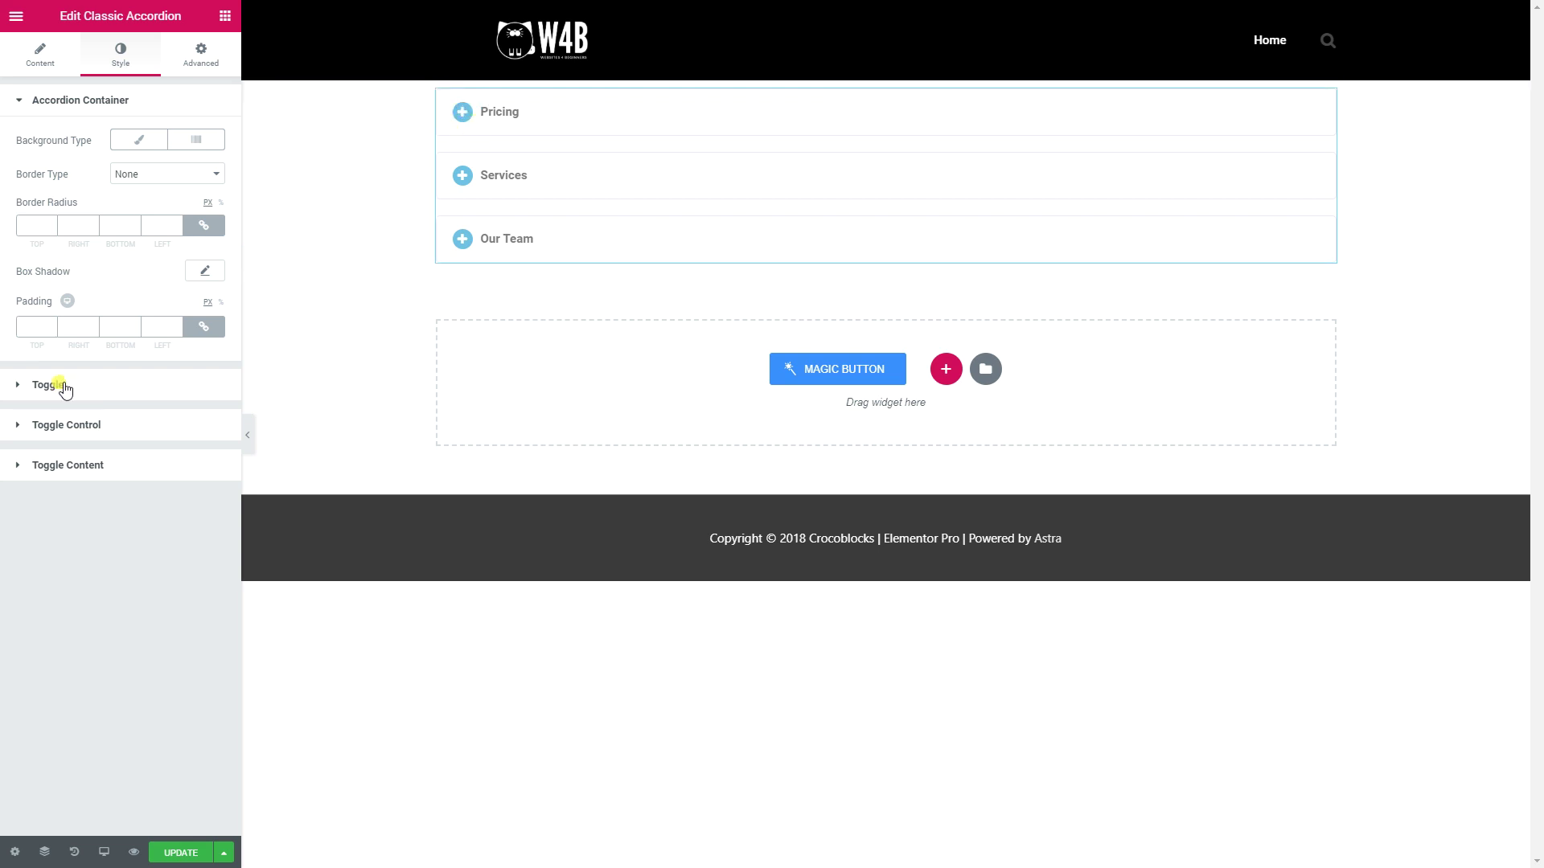
Step: In Toggle Control, colour the toggle icons dark red
click(60, 430)
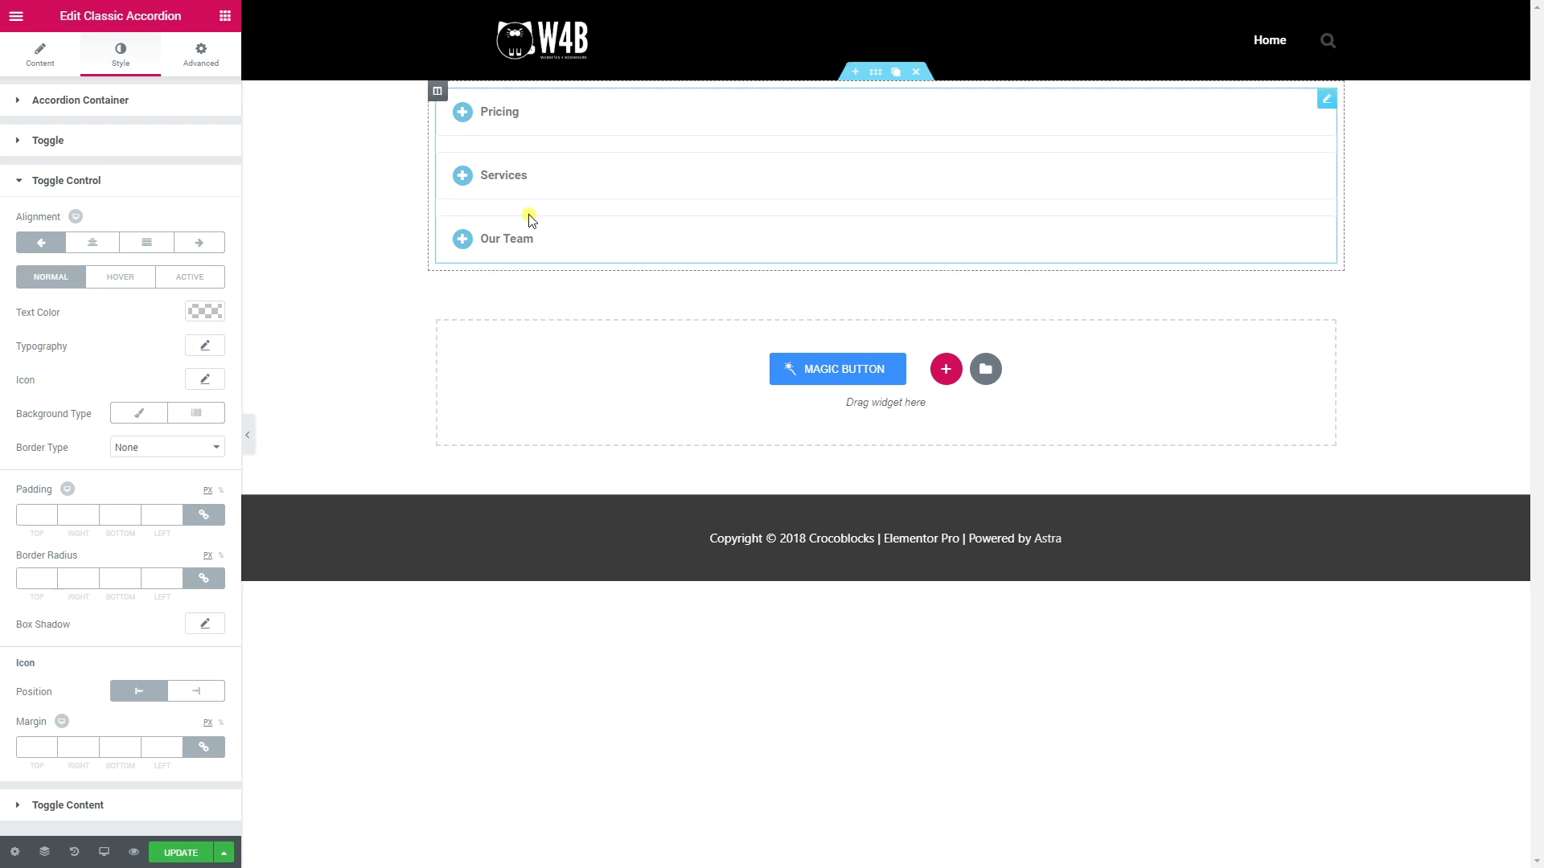
click(205, 378)
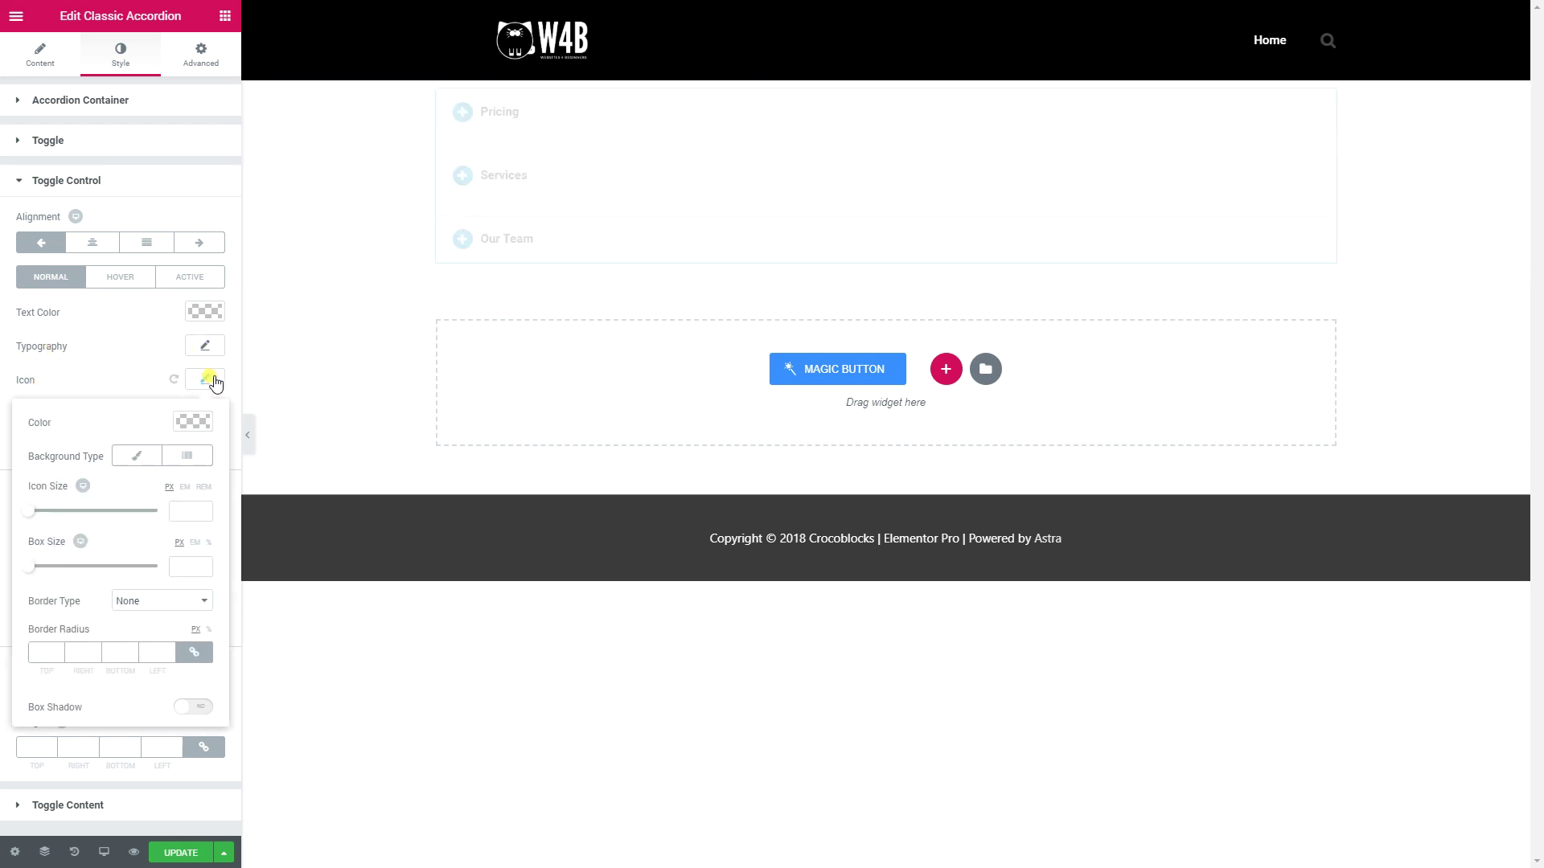
click(198, 427)
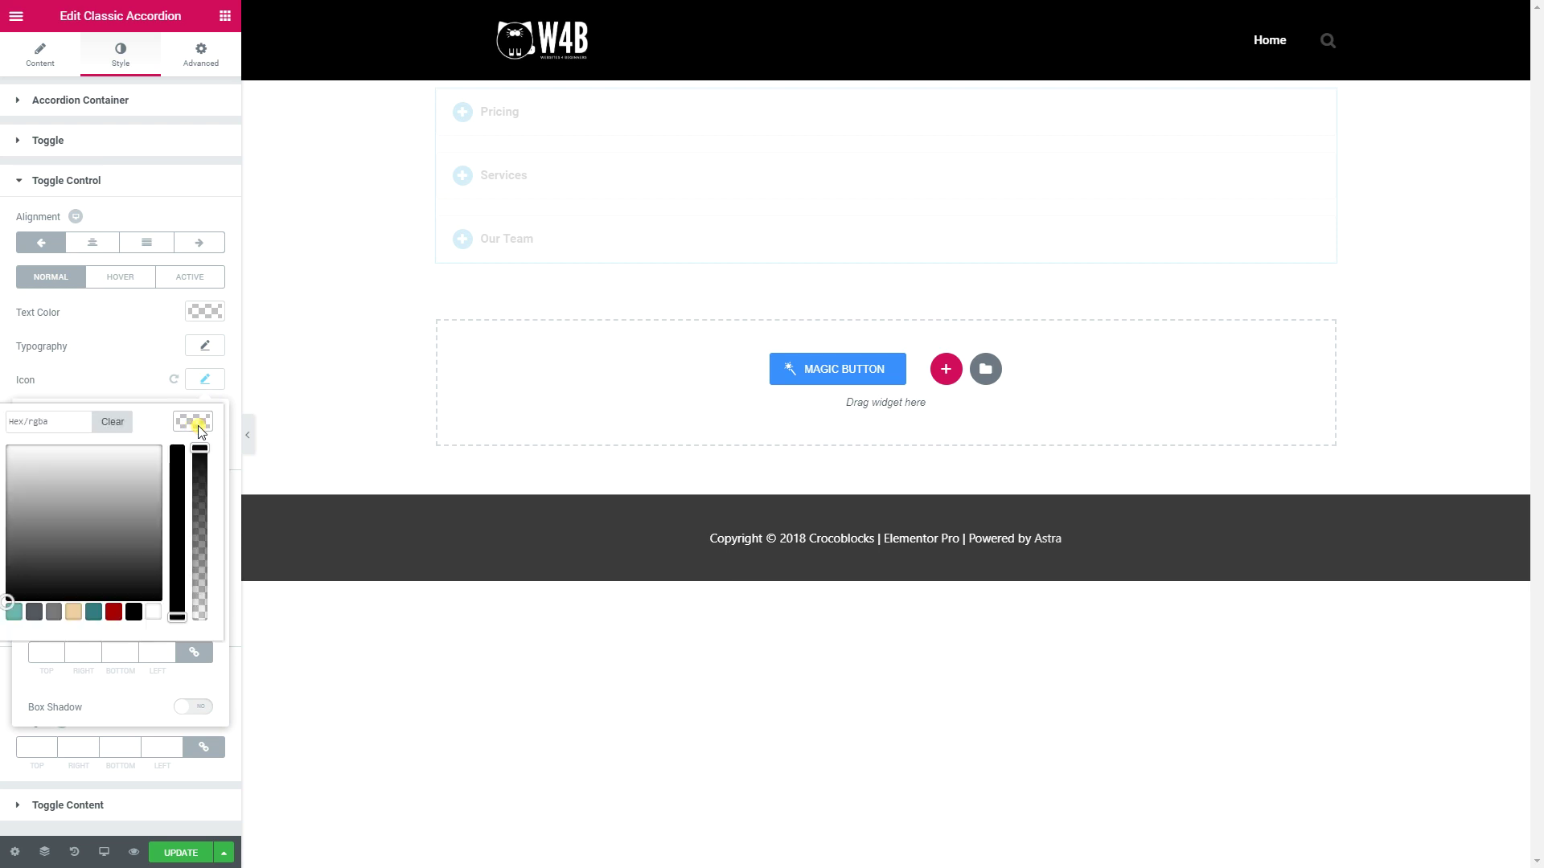
click(113, 613)
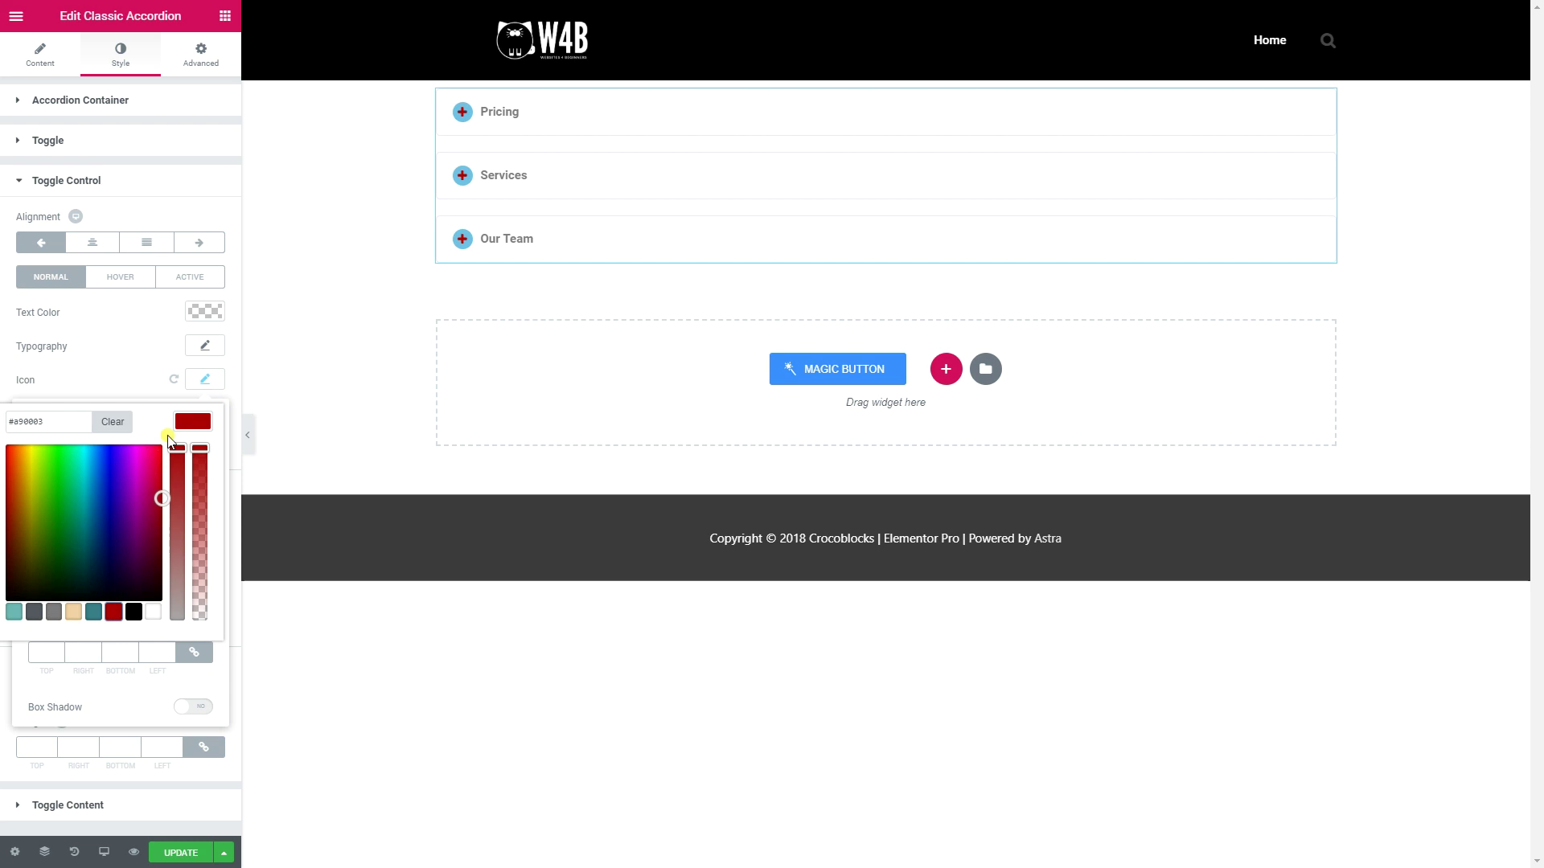
click(205, 383)
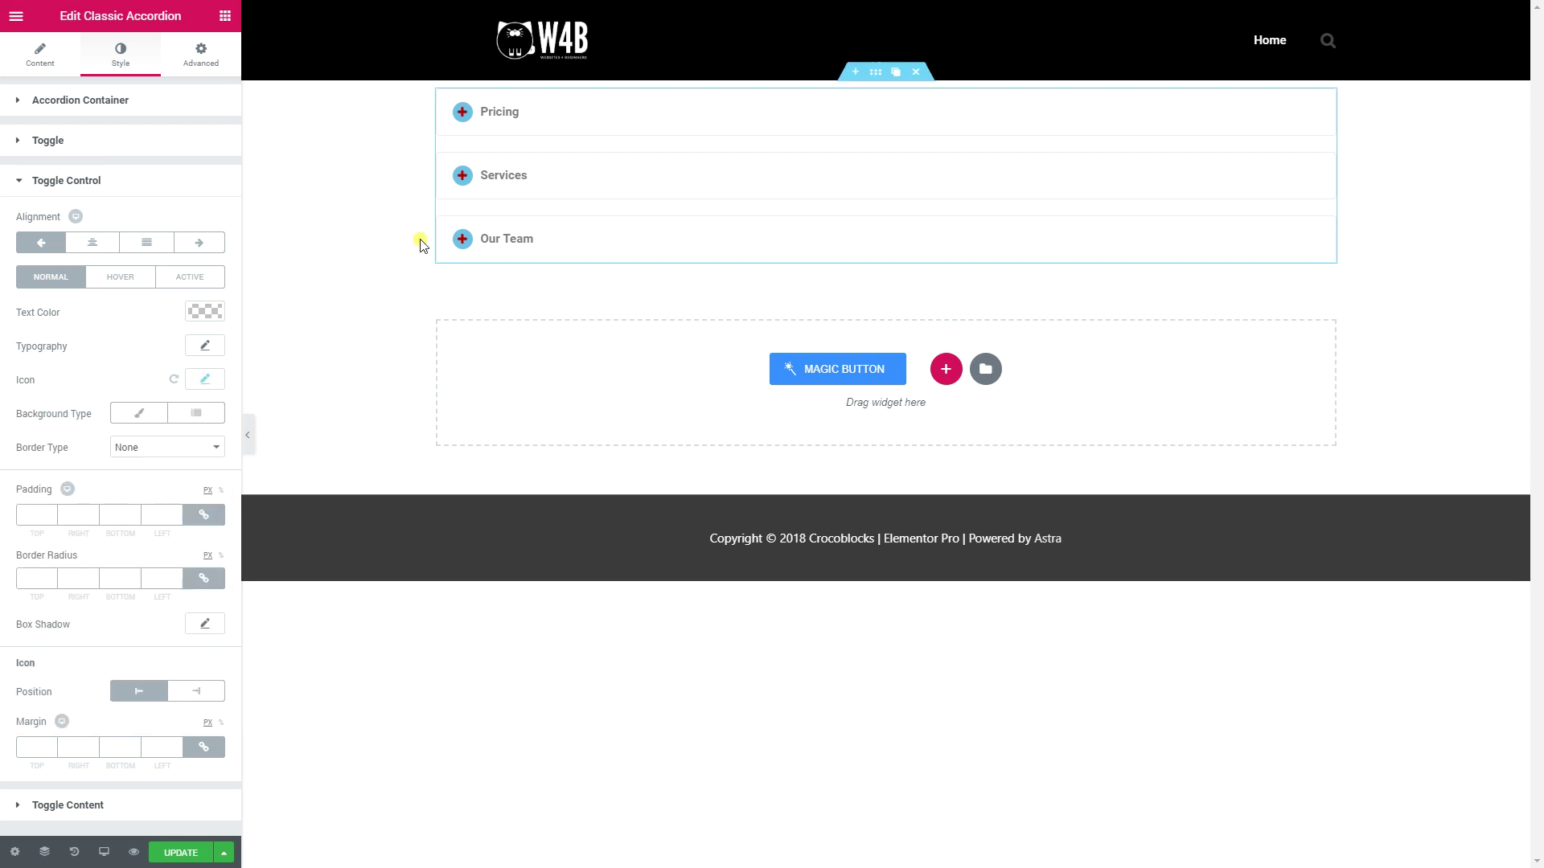
Step: Give the toggle icons a Classic background in dark red #a90003
click(201, 381)
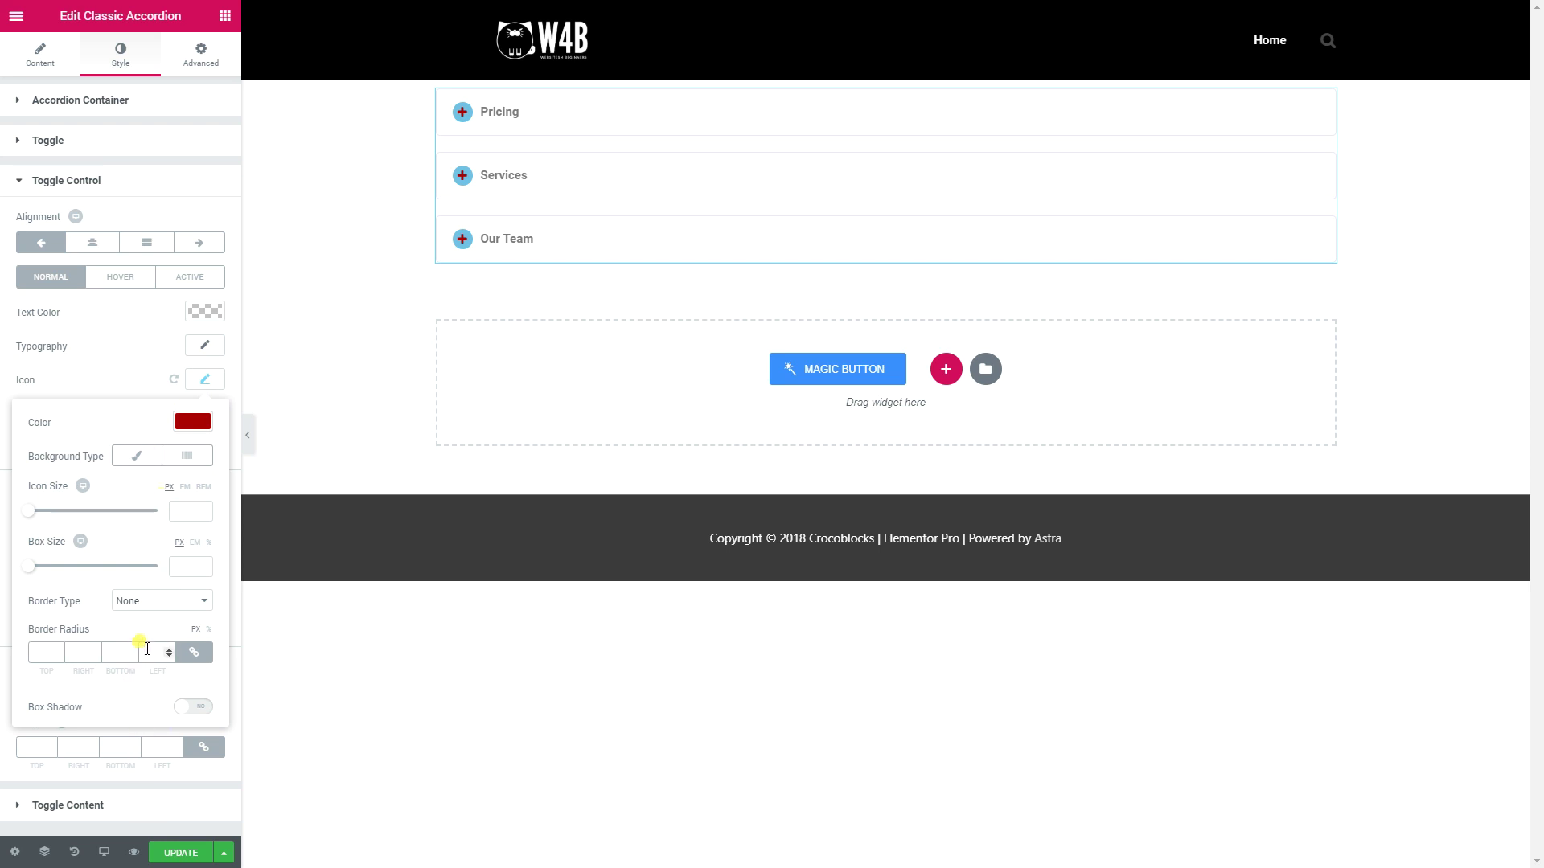
click(134, 458)
click(193, 489)
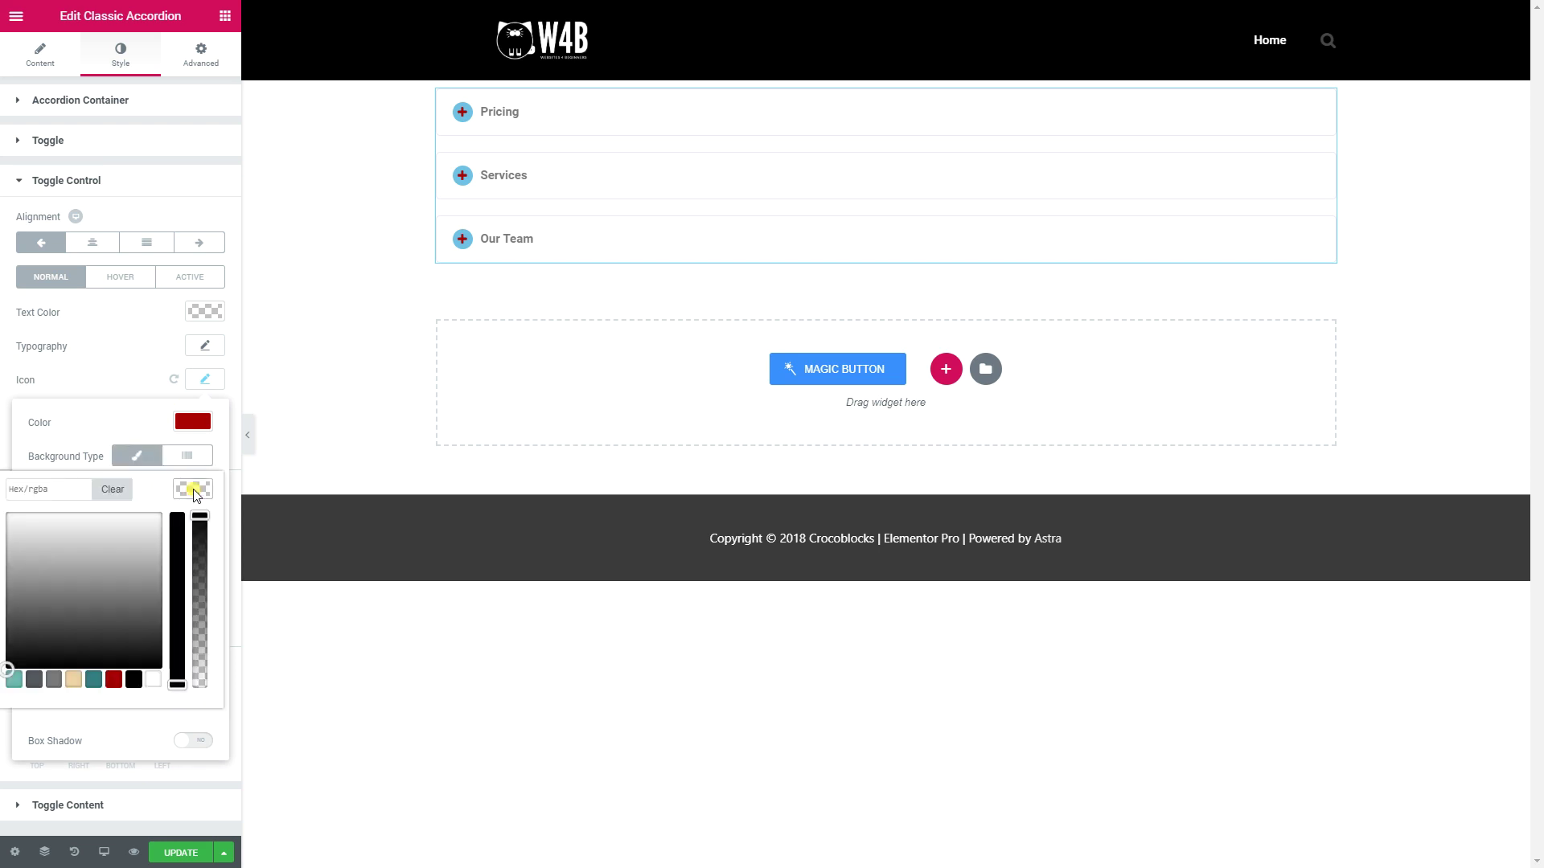
click(153, 681)
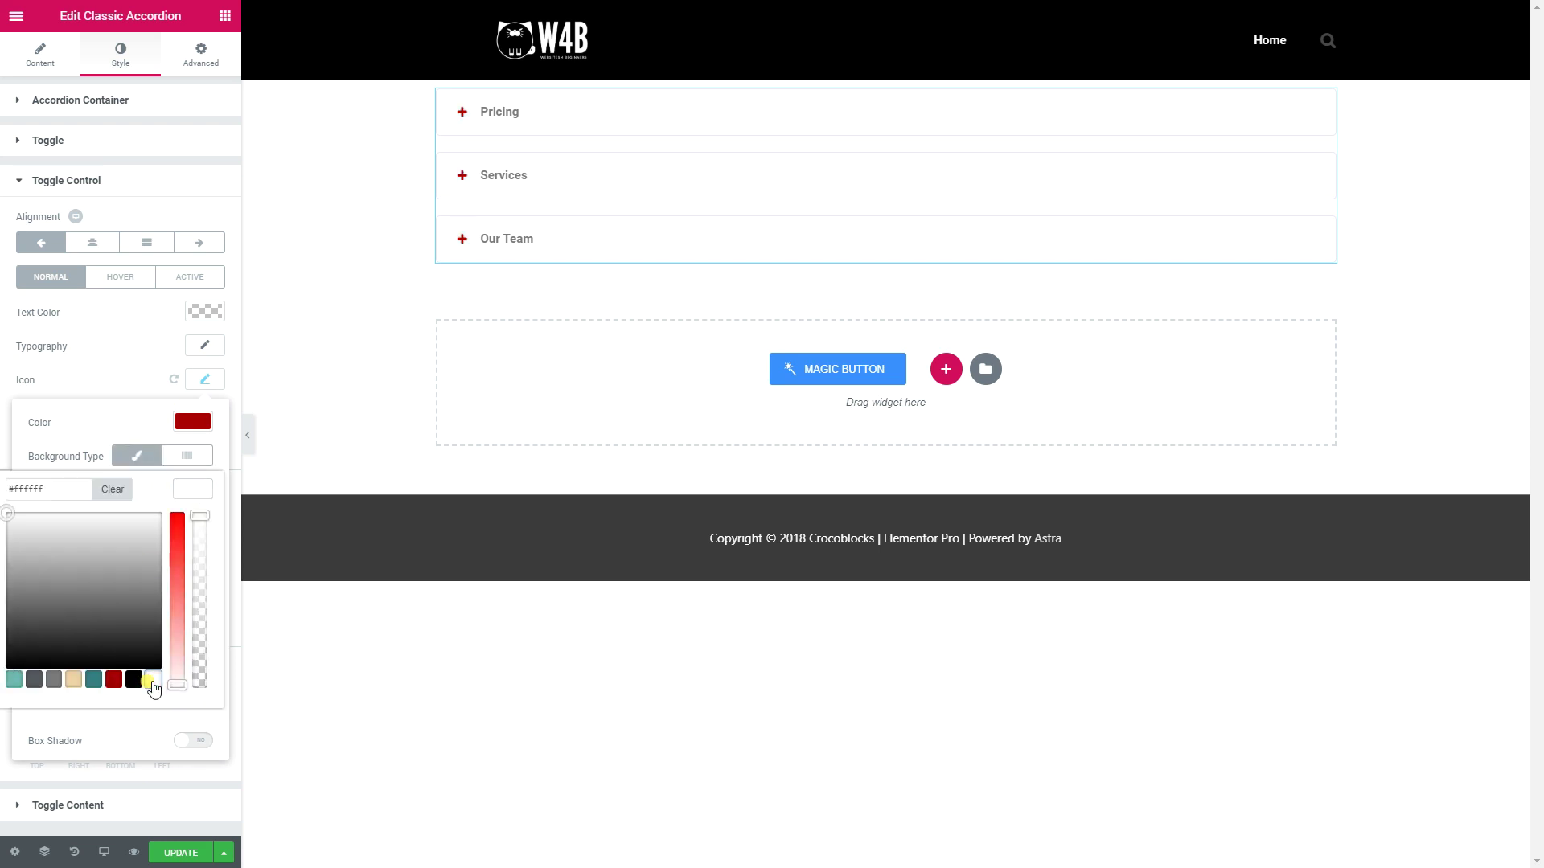
click(114, 679)
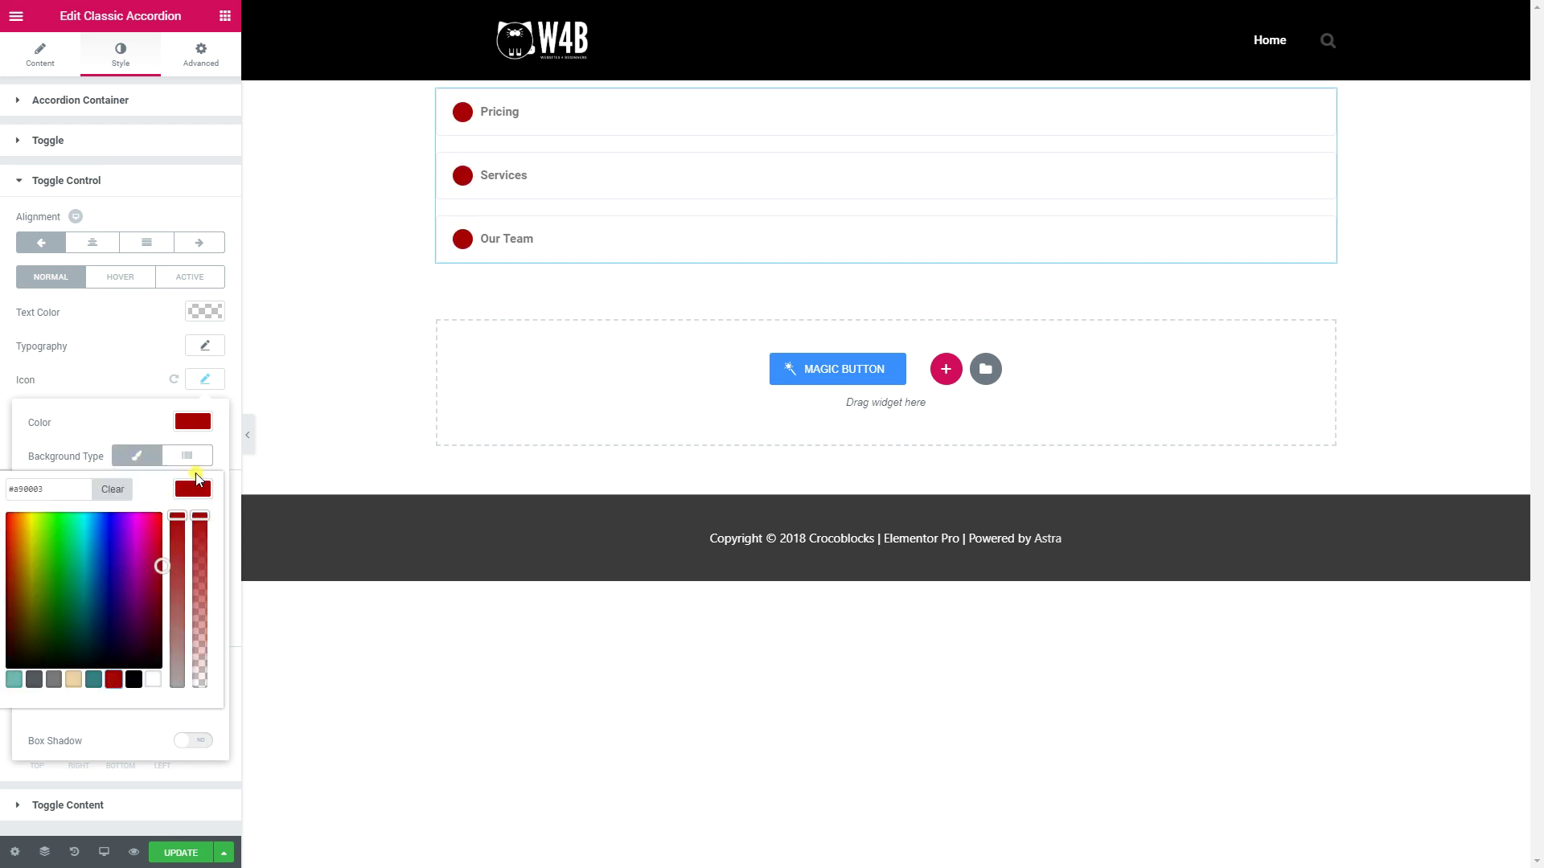
click(195, 495)
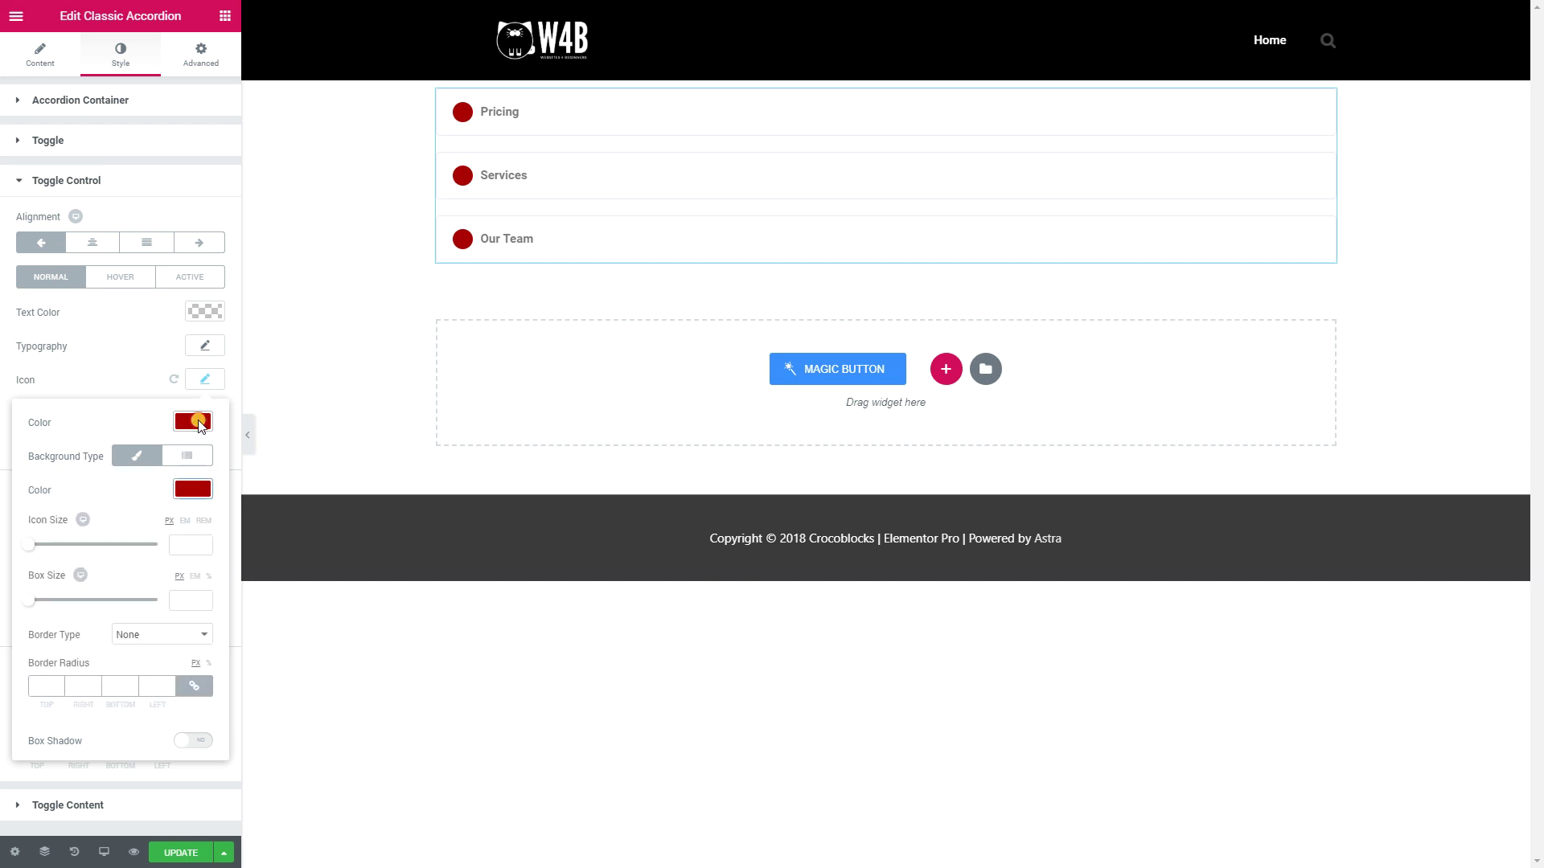
Step: Set the toggle icon colour to white #ffffff
click(197, 422)
click(154, 614)
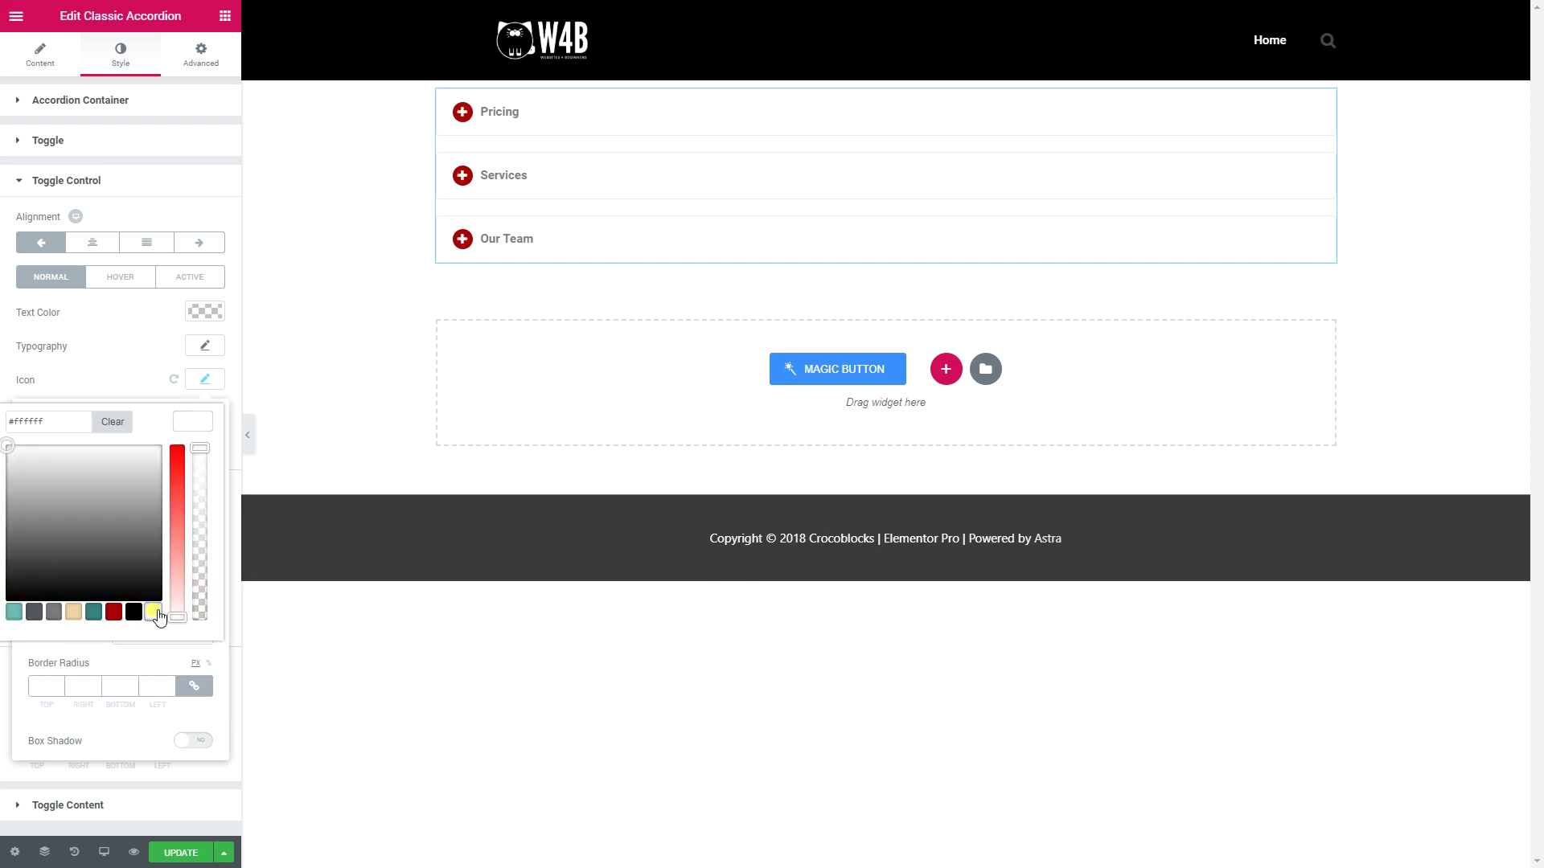
click(196, 388)
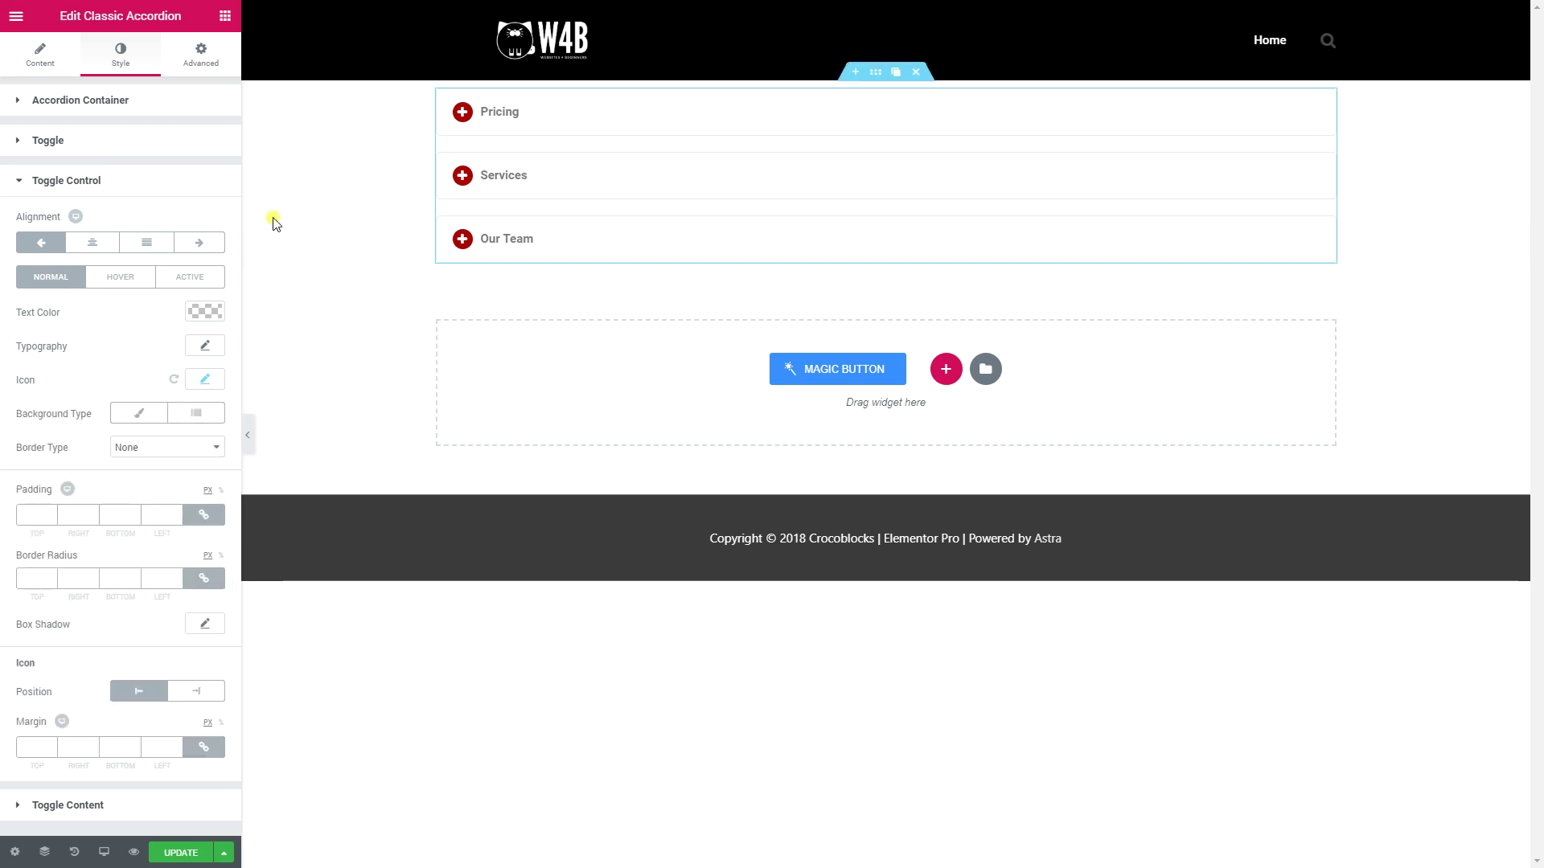
Step: Check the icons on Pricing, then give hovered toggle icons a Classic red background
click(465, 114)
click(464, 113)
click(464, 112)
click(51, 246)
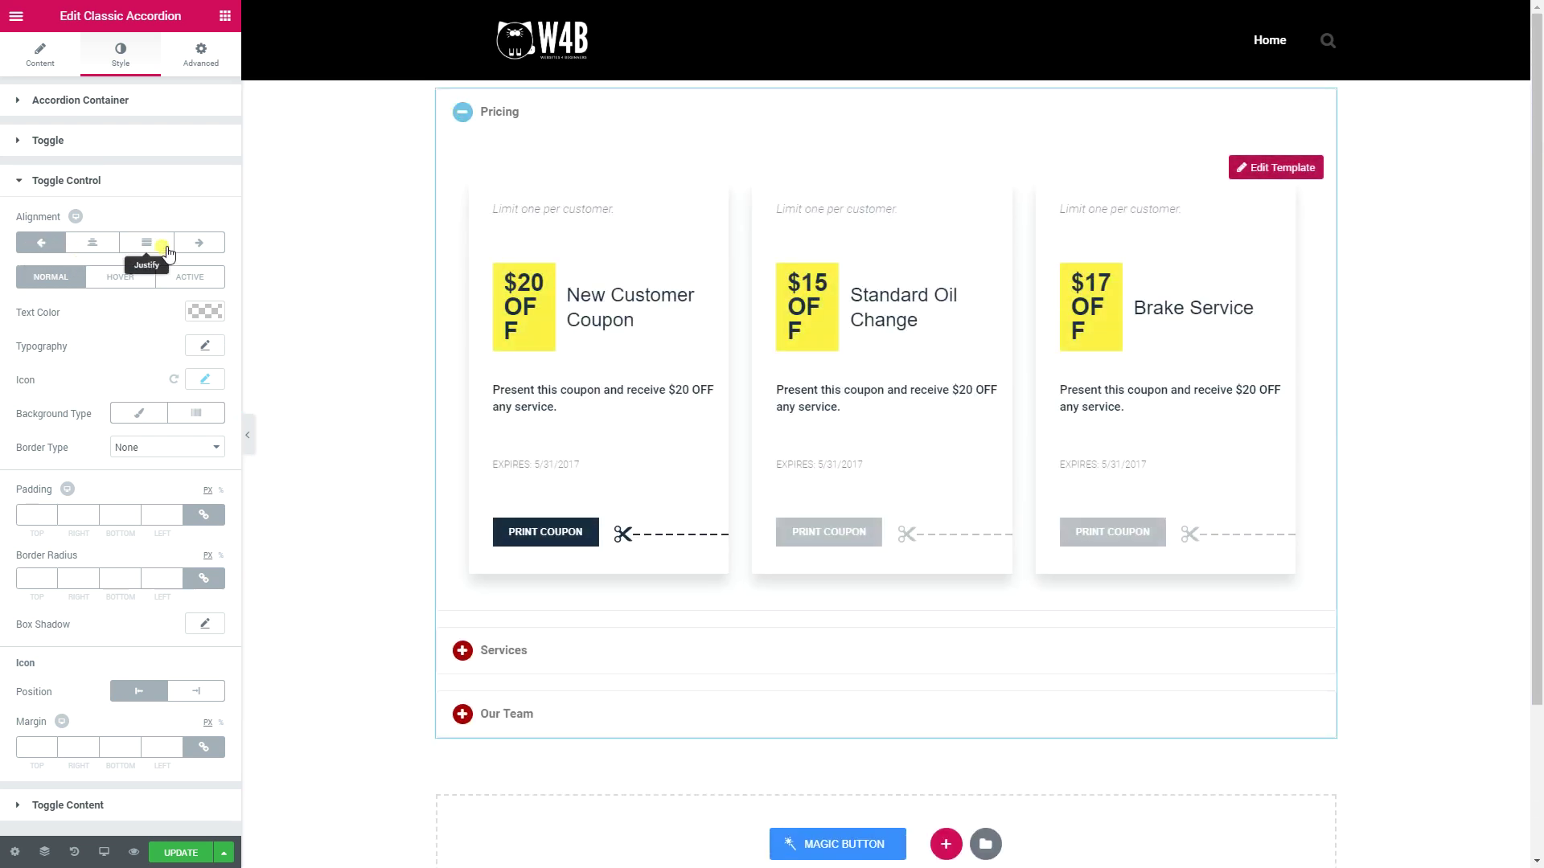
click(129, 283)
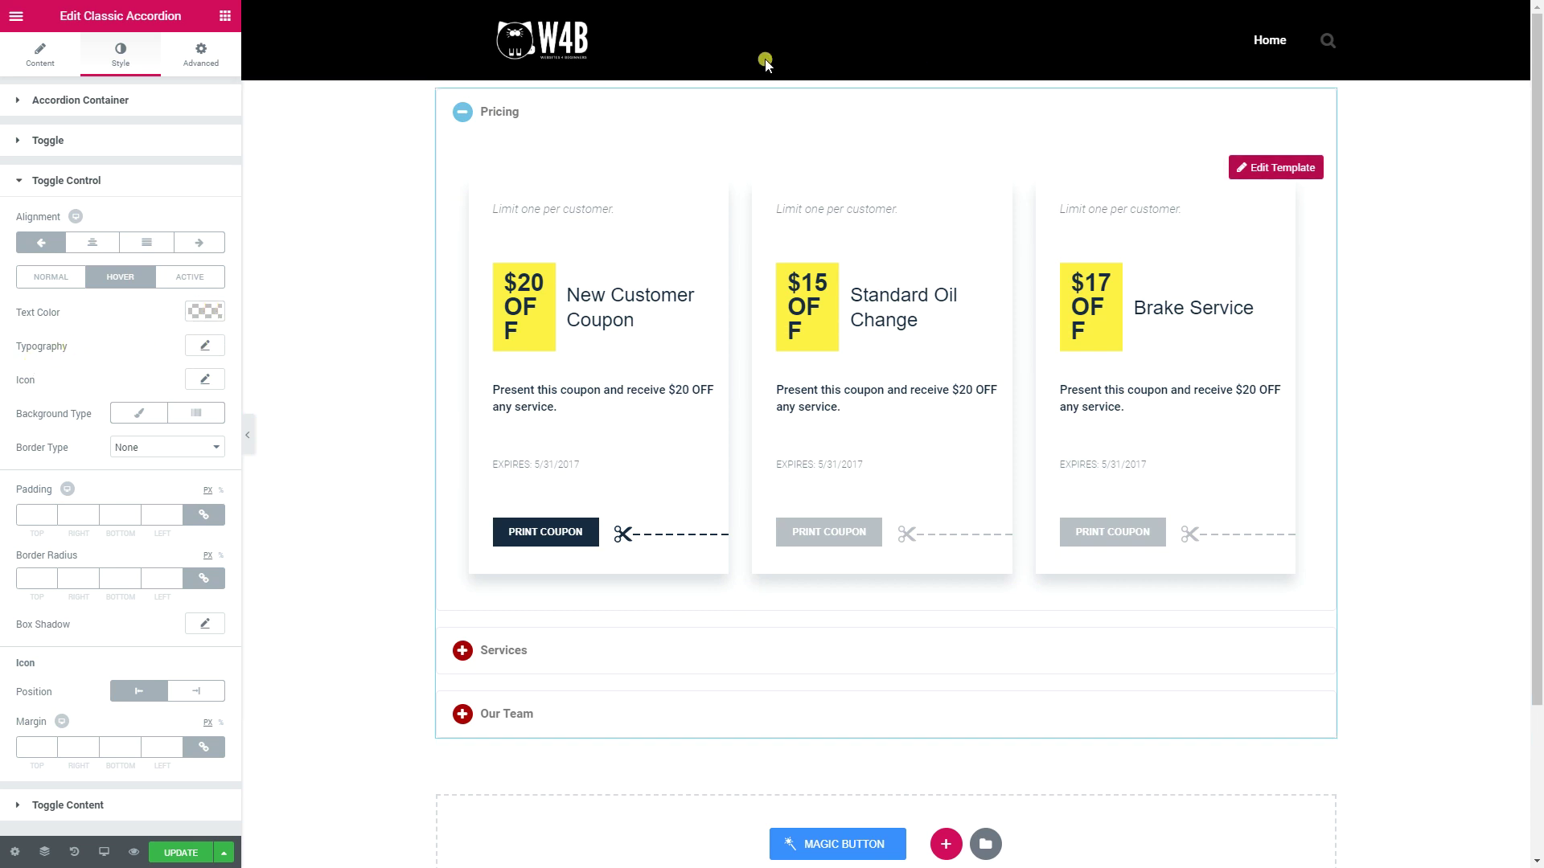
click(206, 382)
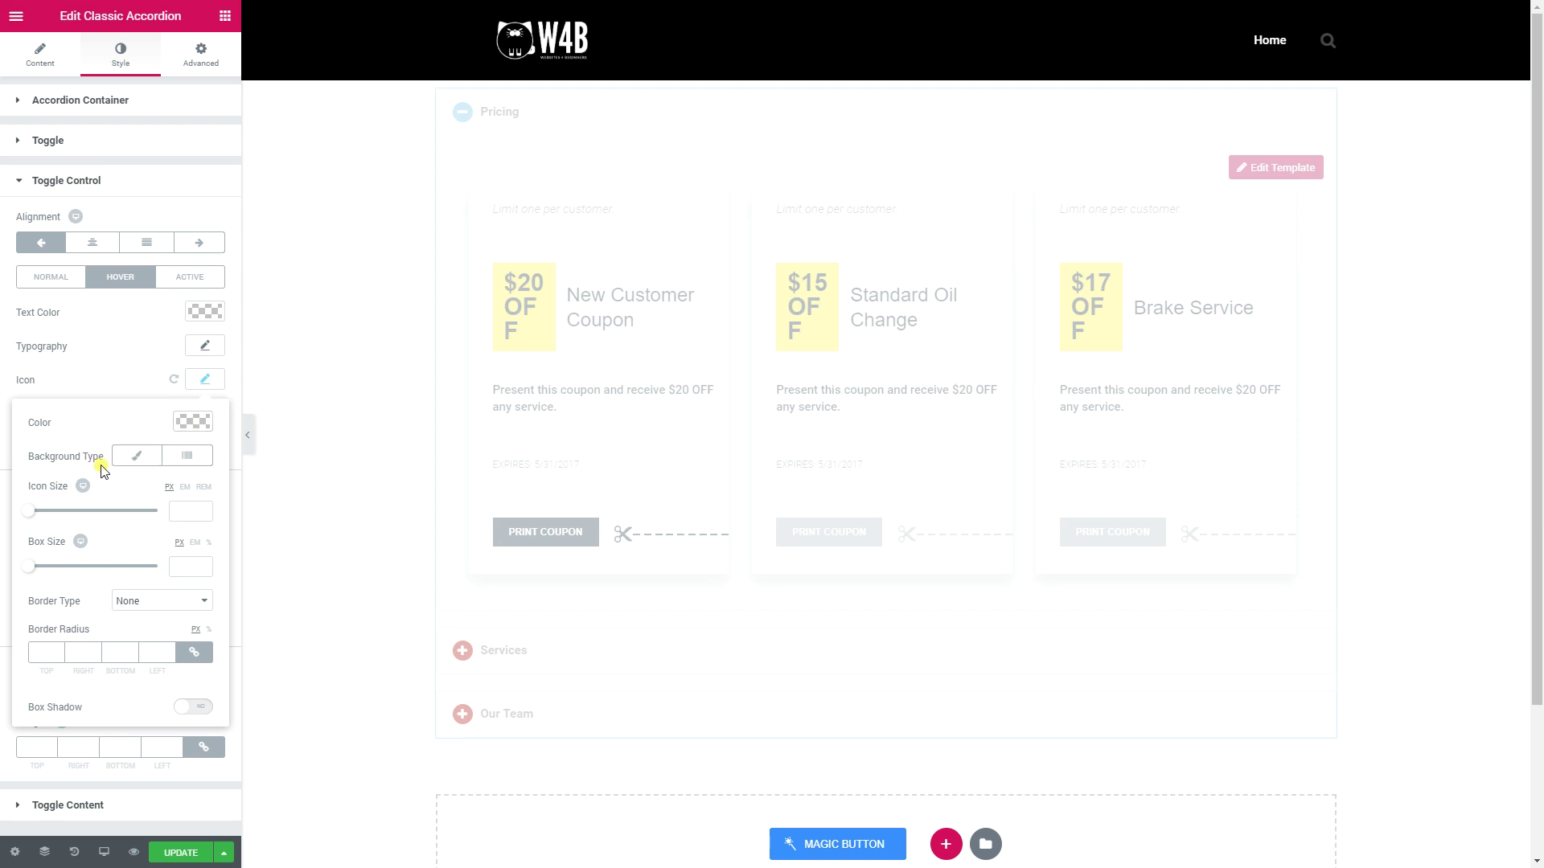
click(136, 460)
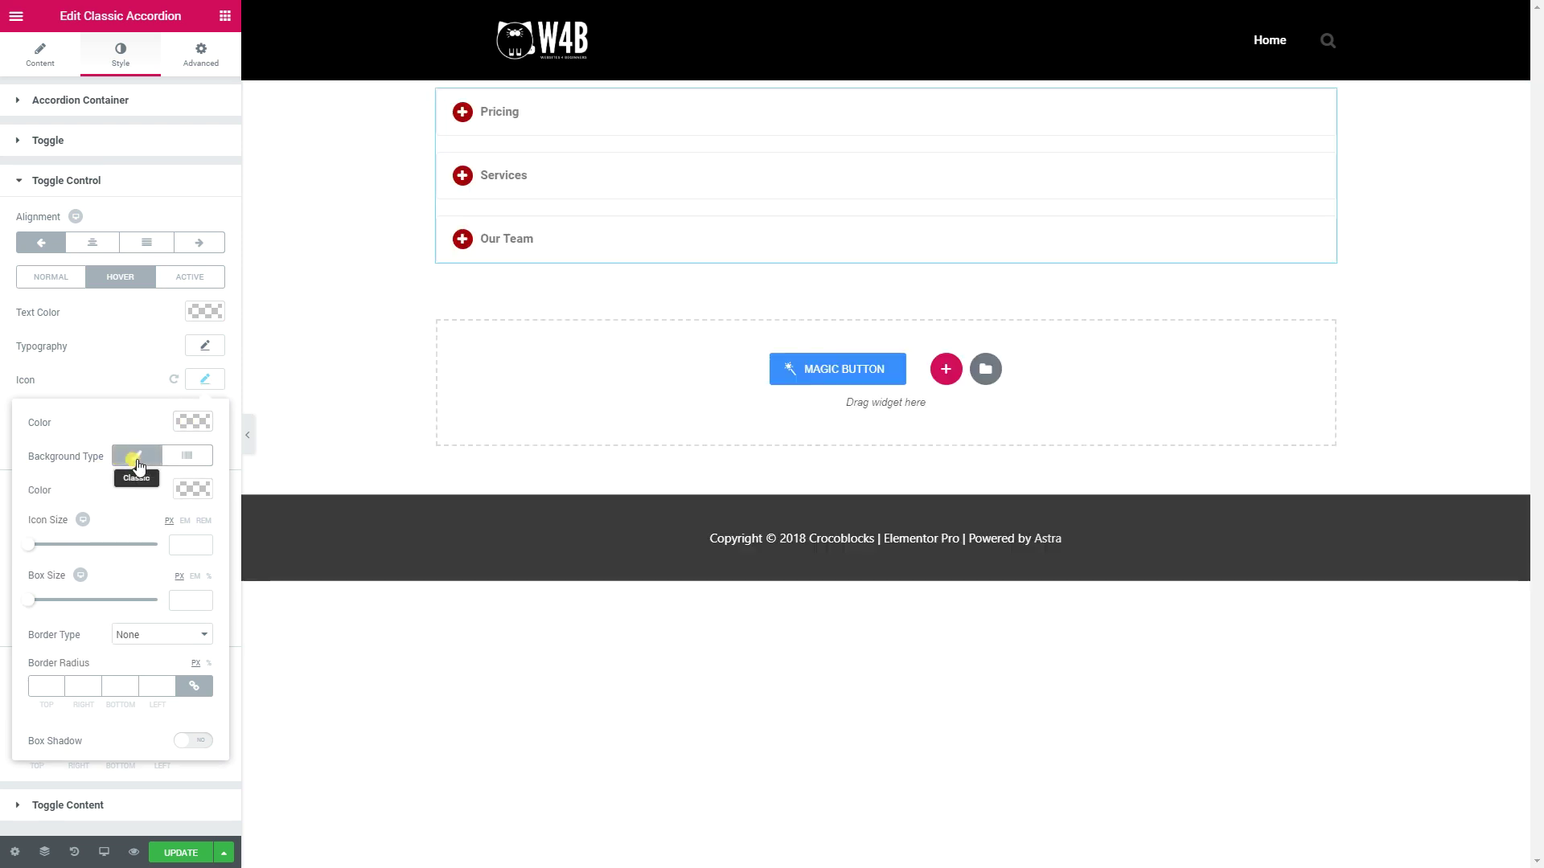
click(192, 490)
click(113, 677)
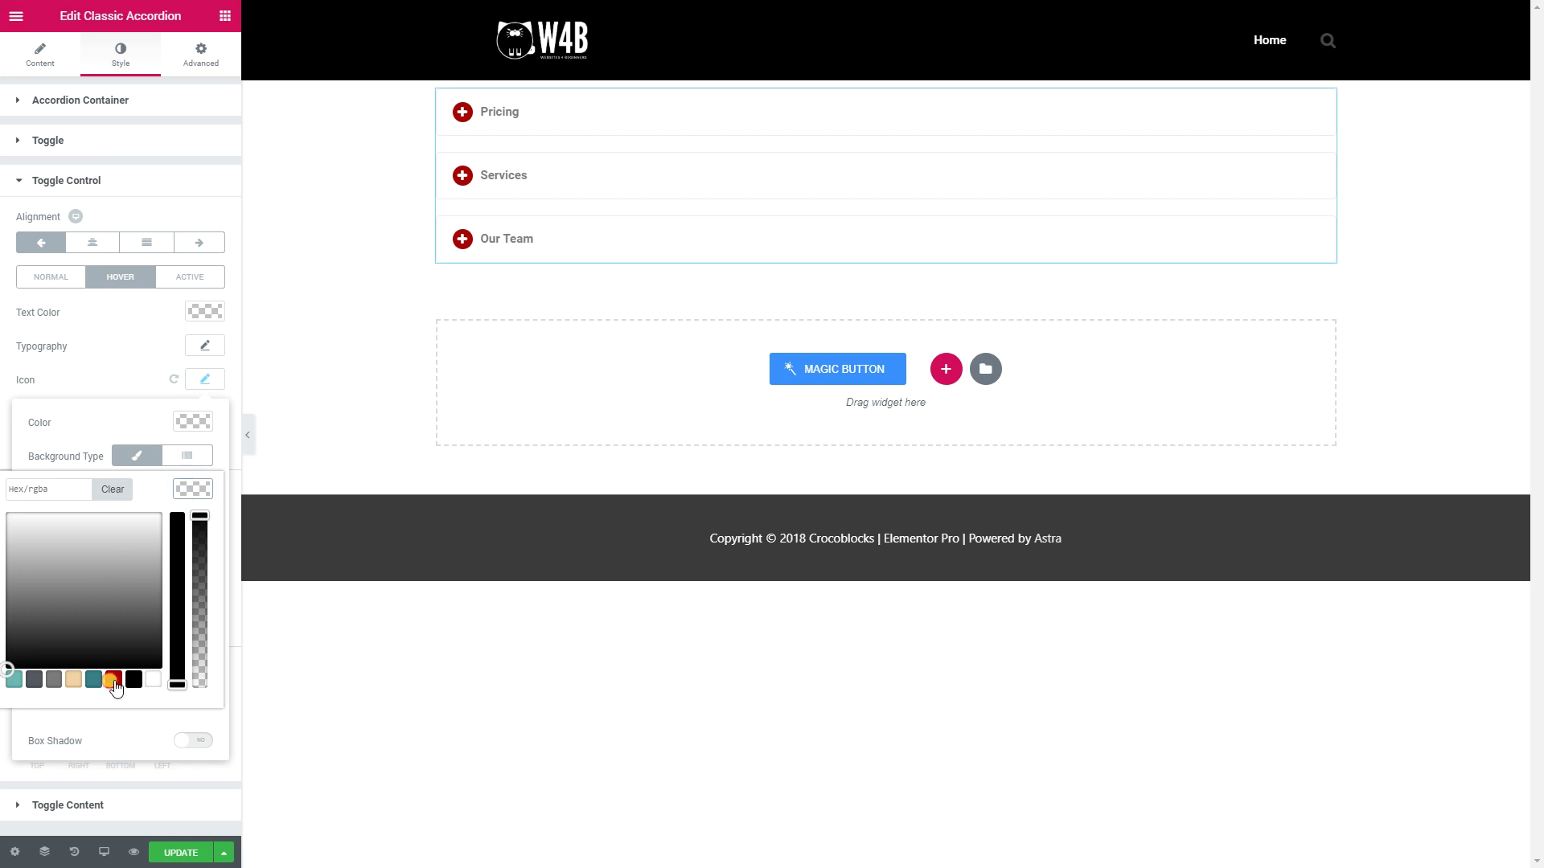
Step: Preview on Pricing and confirm the hovered icon background as dark red #a90003
click(472, 129)
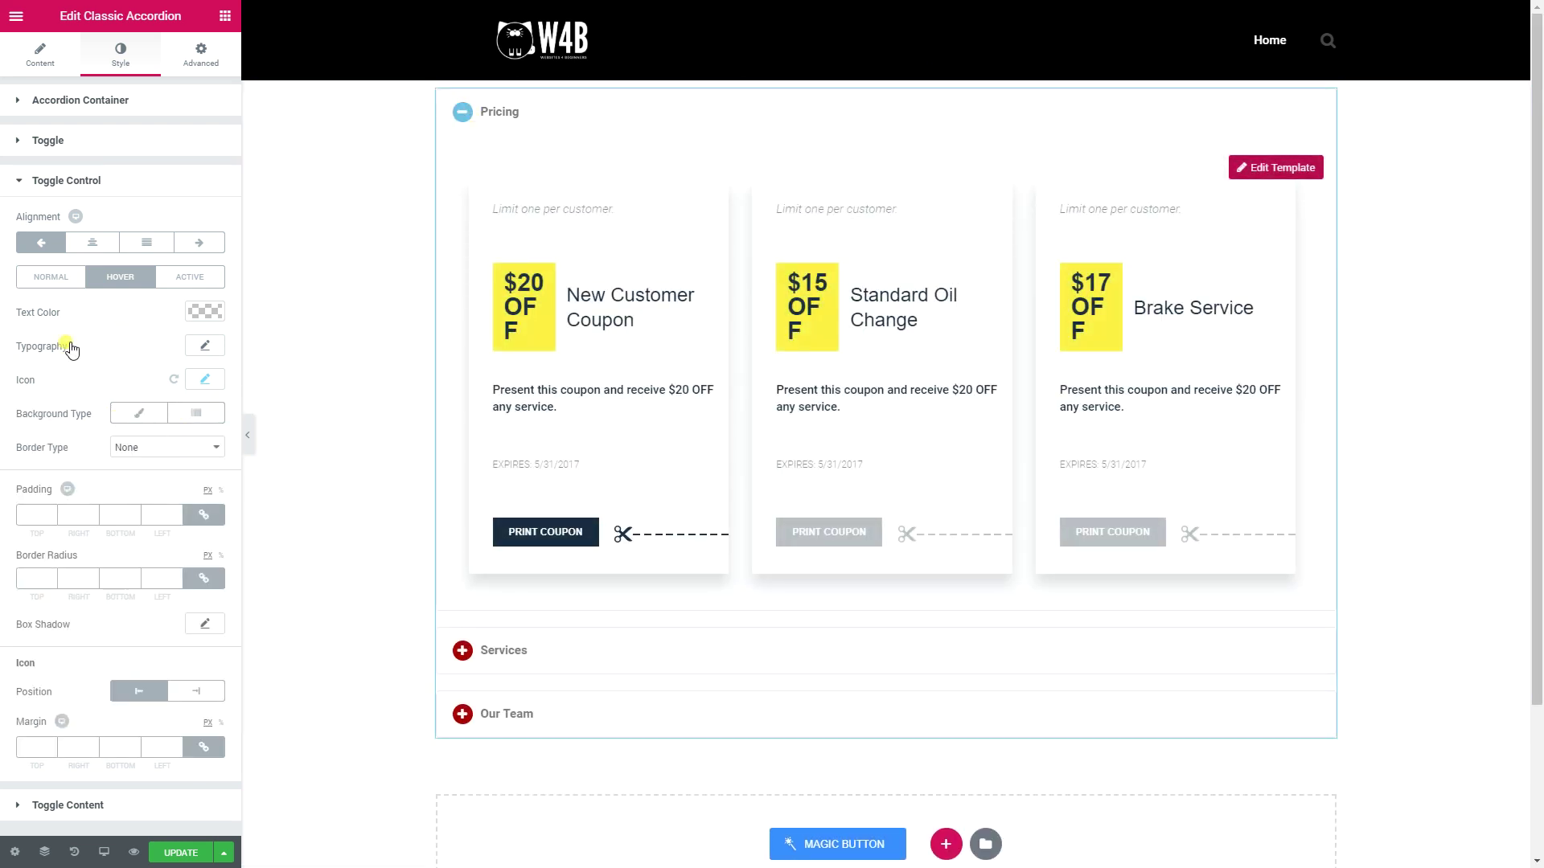
click(205, 380)
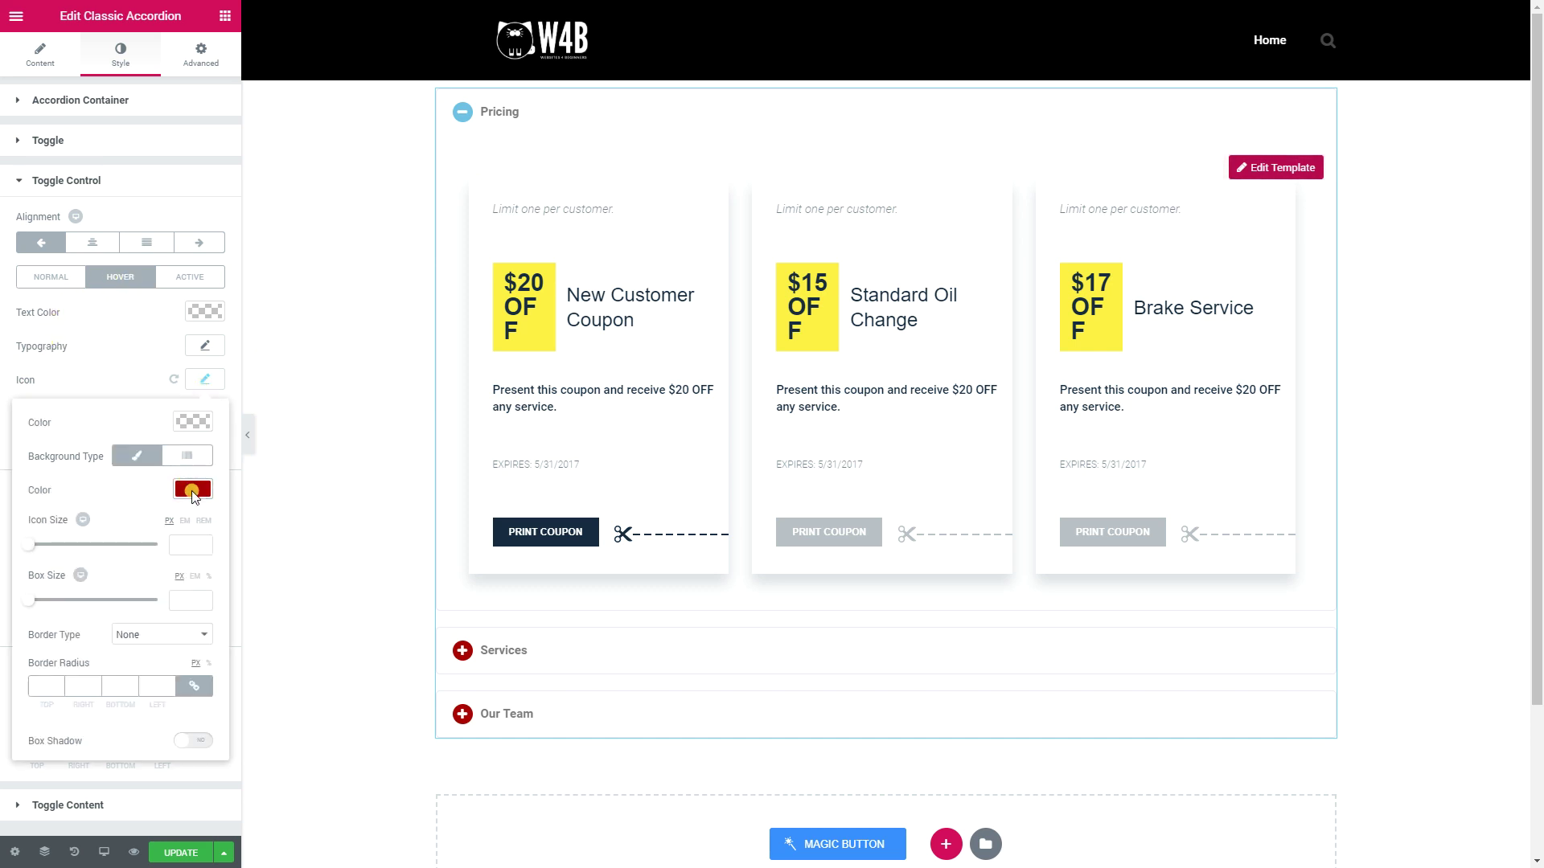
click(193, 492)
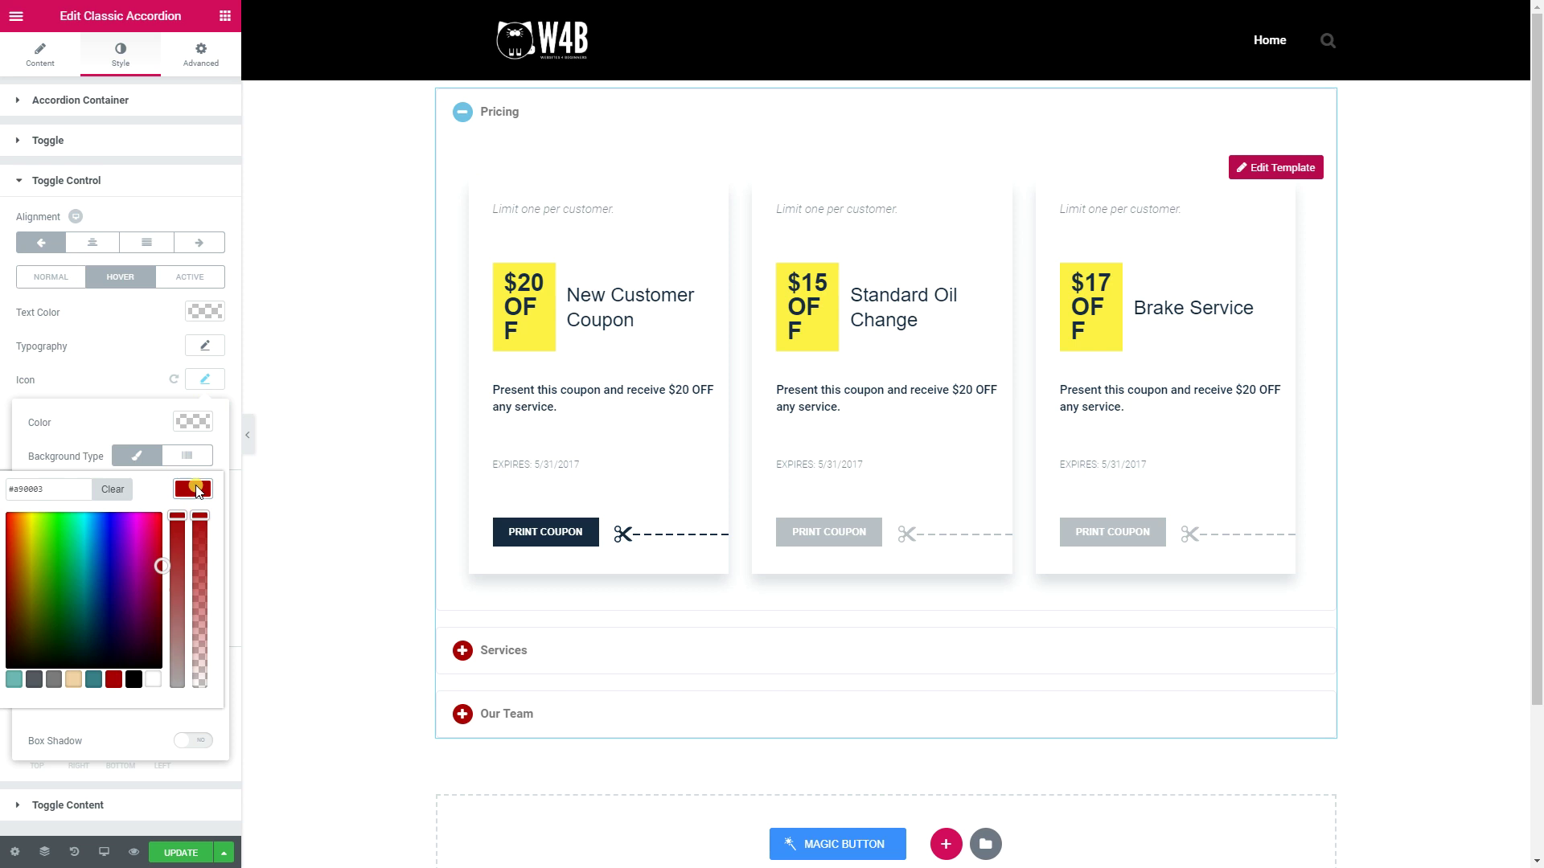
click(195, 485)
click(134, 465)
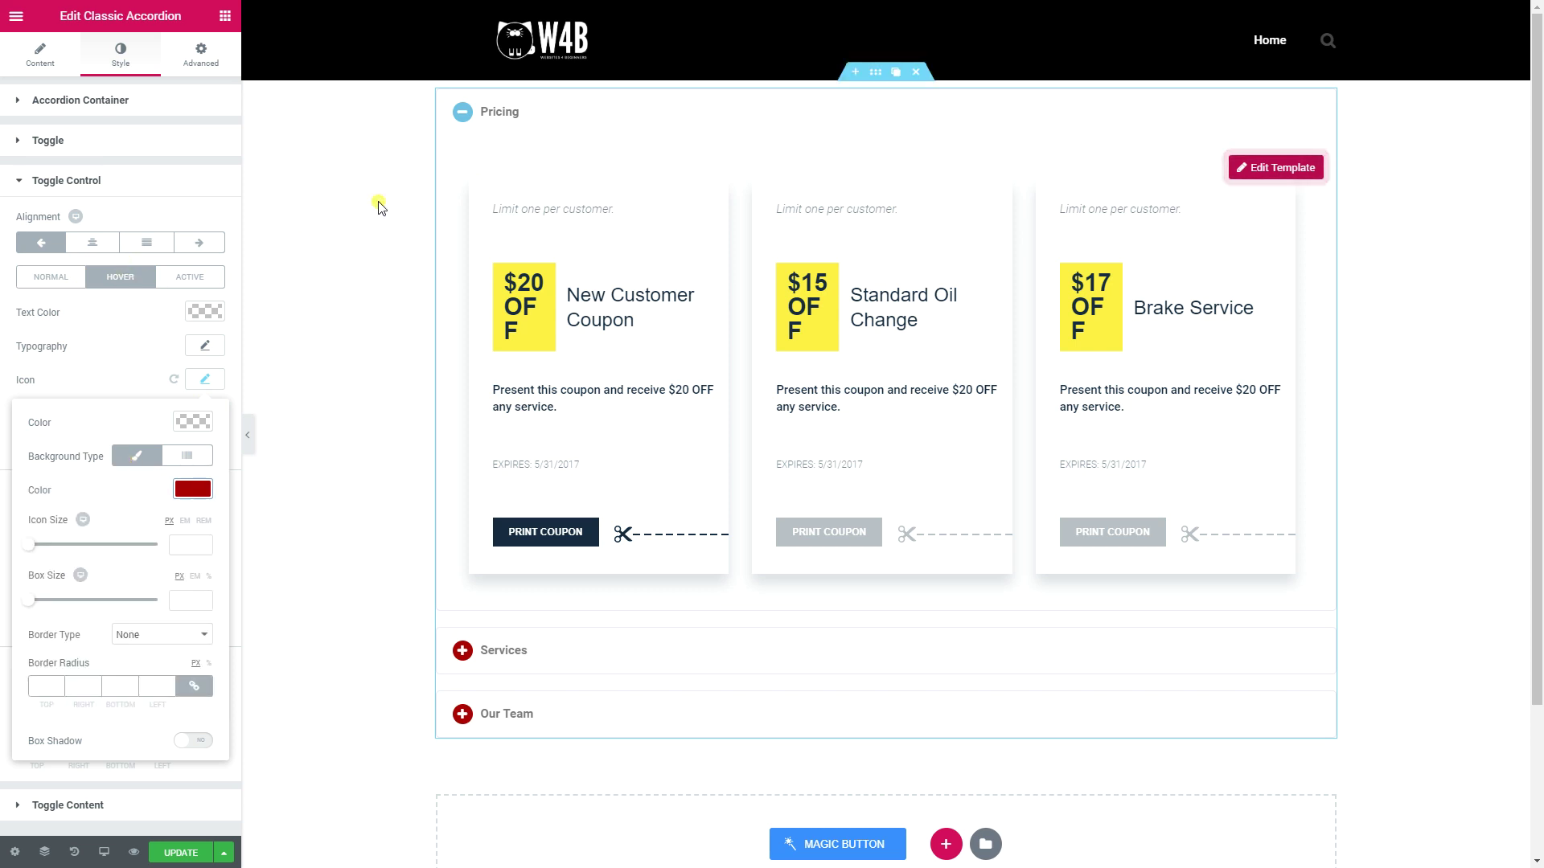
click(189, 280)
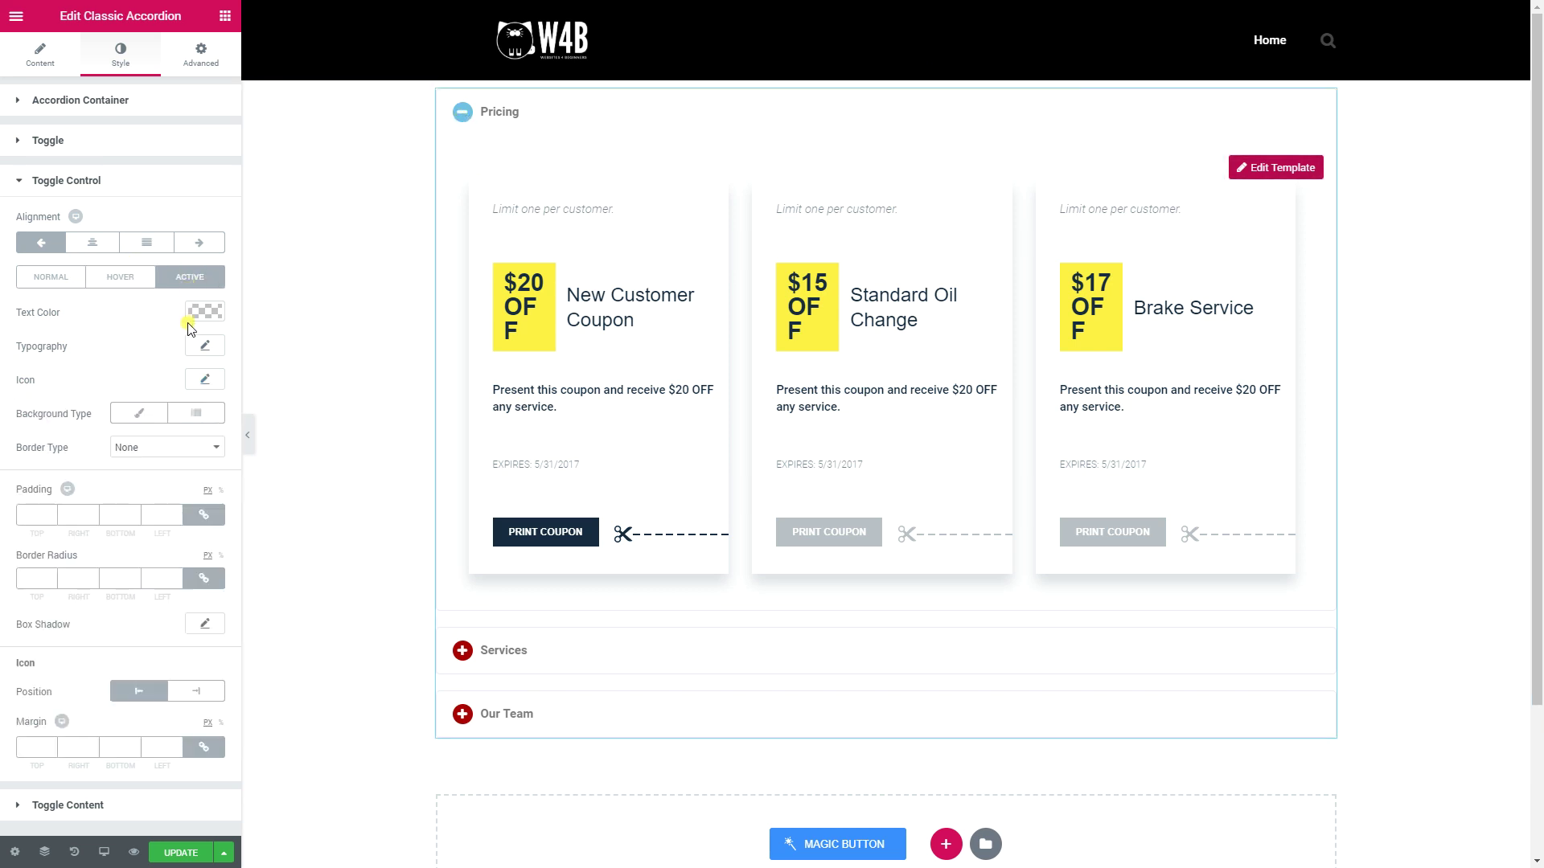
Step: Give the active-state toggle icon a Classic #a90003 background
click(206, 378)
click(136, 456)
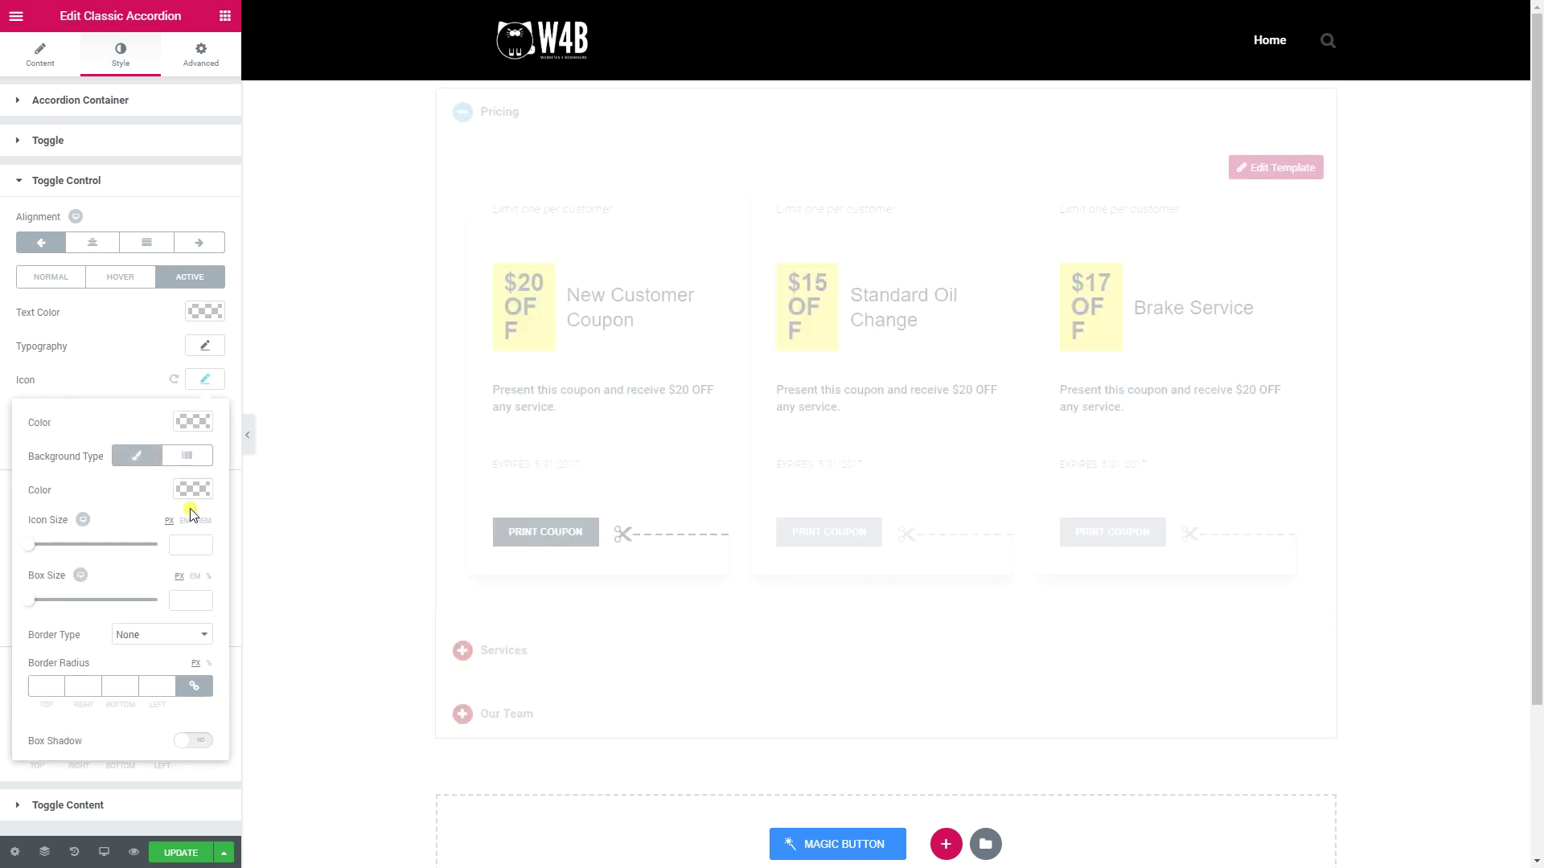
click(193, 489)
click(113, 680)
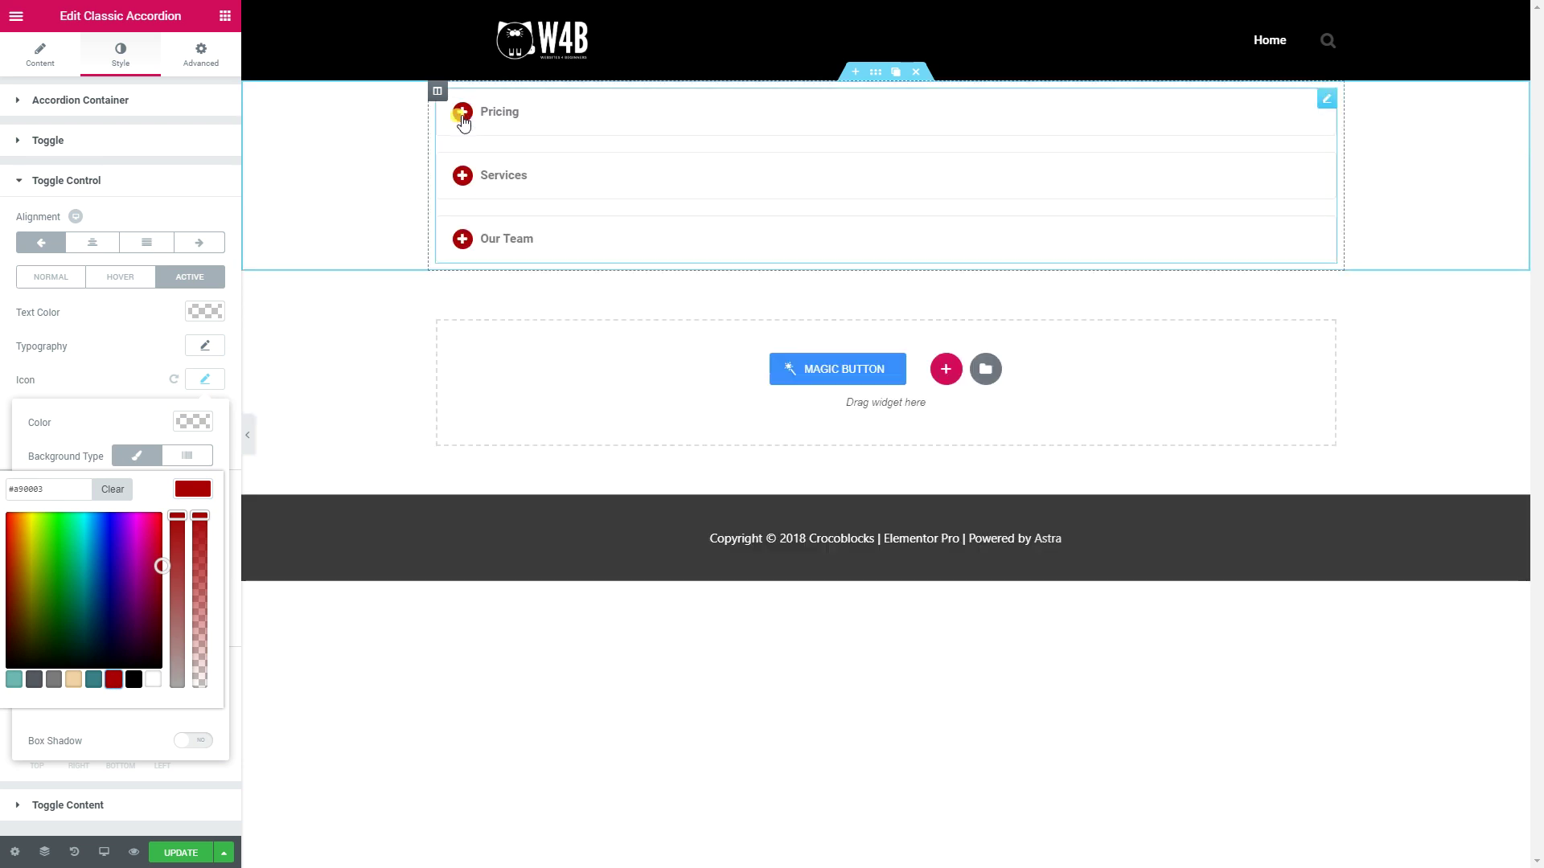
Step: Test the Pricing toggle to check the minus sign's dark red circle
click(490, 119)
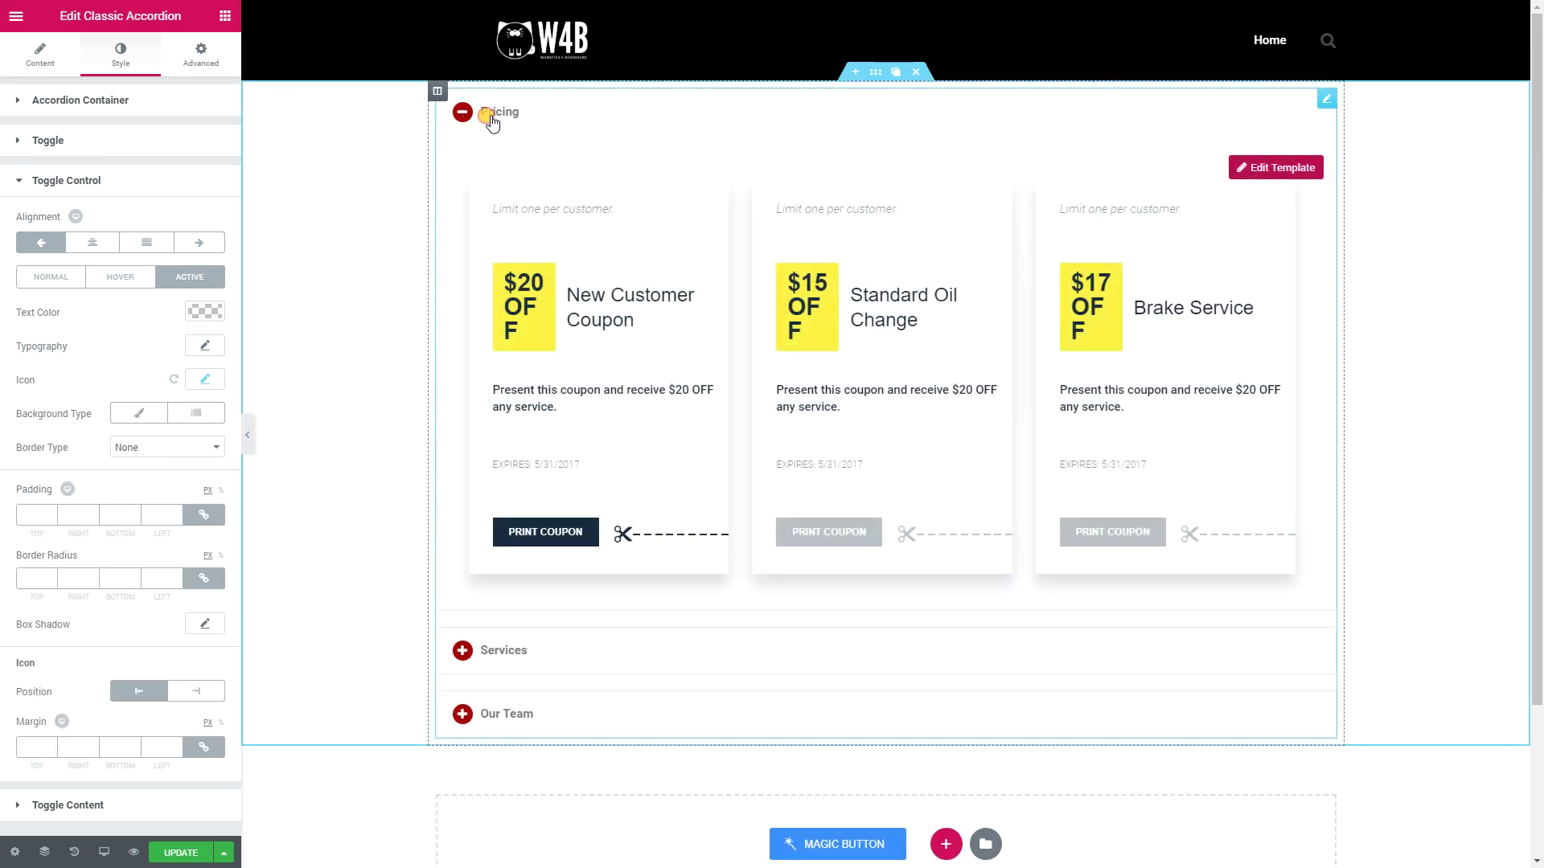
click(492, 121)
click(493, 121)
click(494, 121)
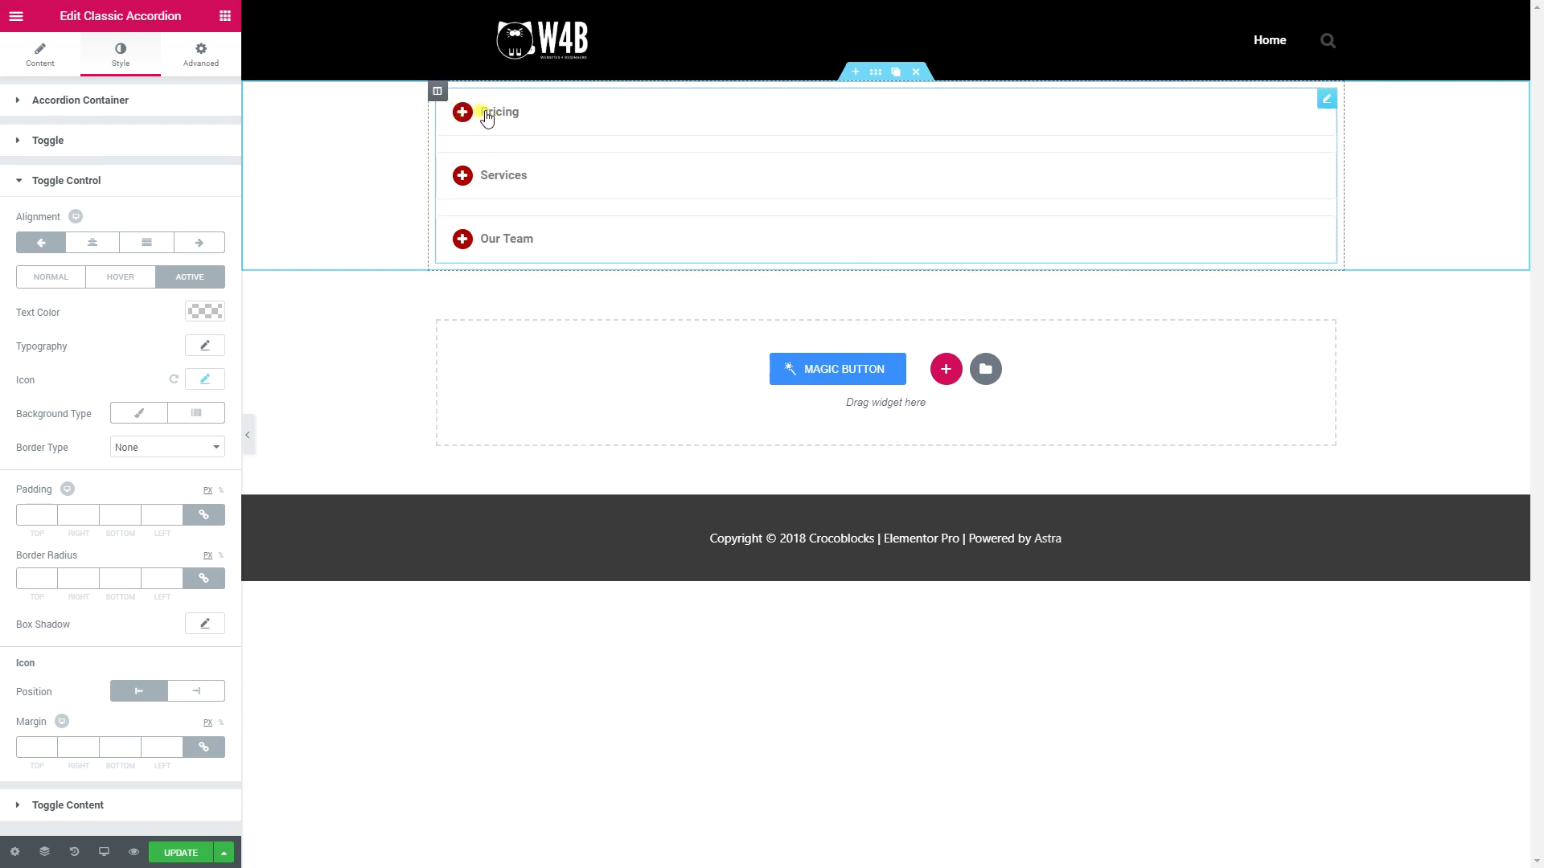
click(52, 281)
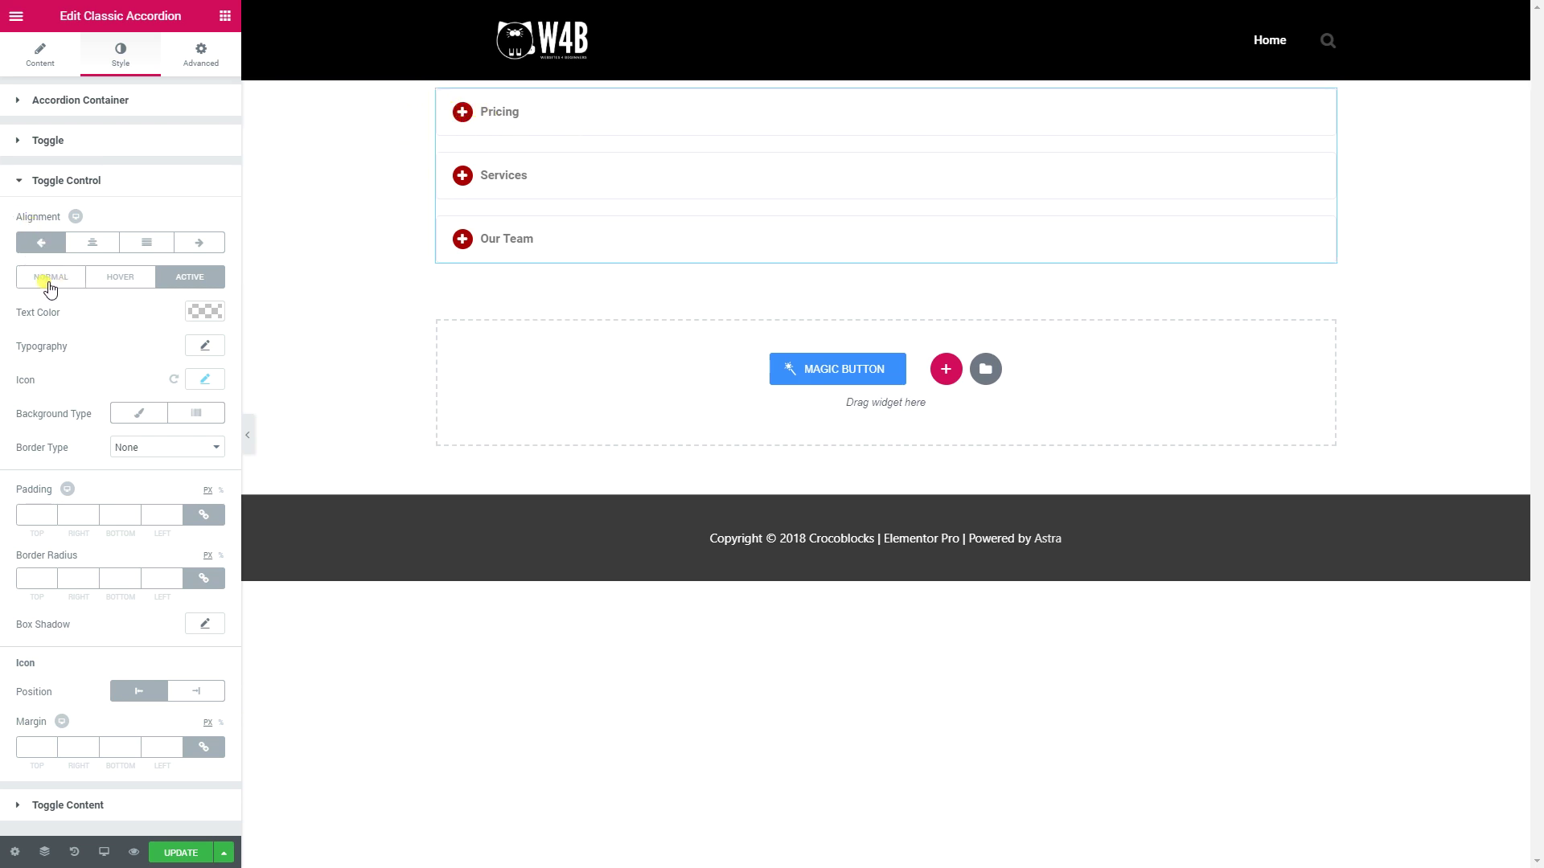
click(464, 112)
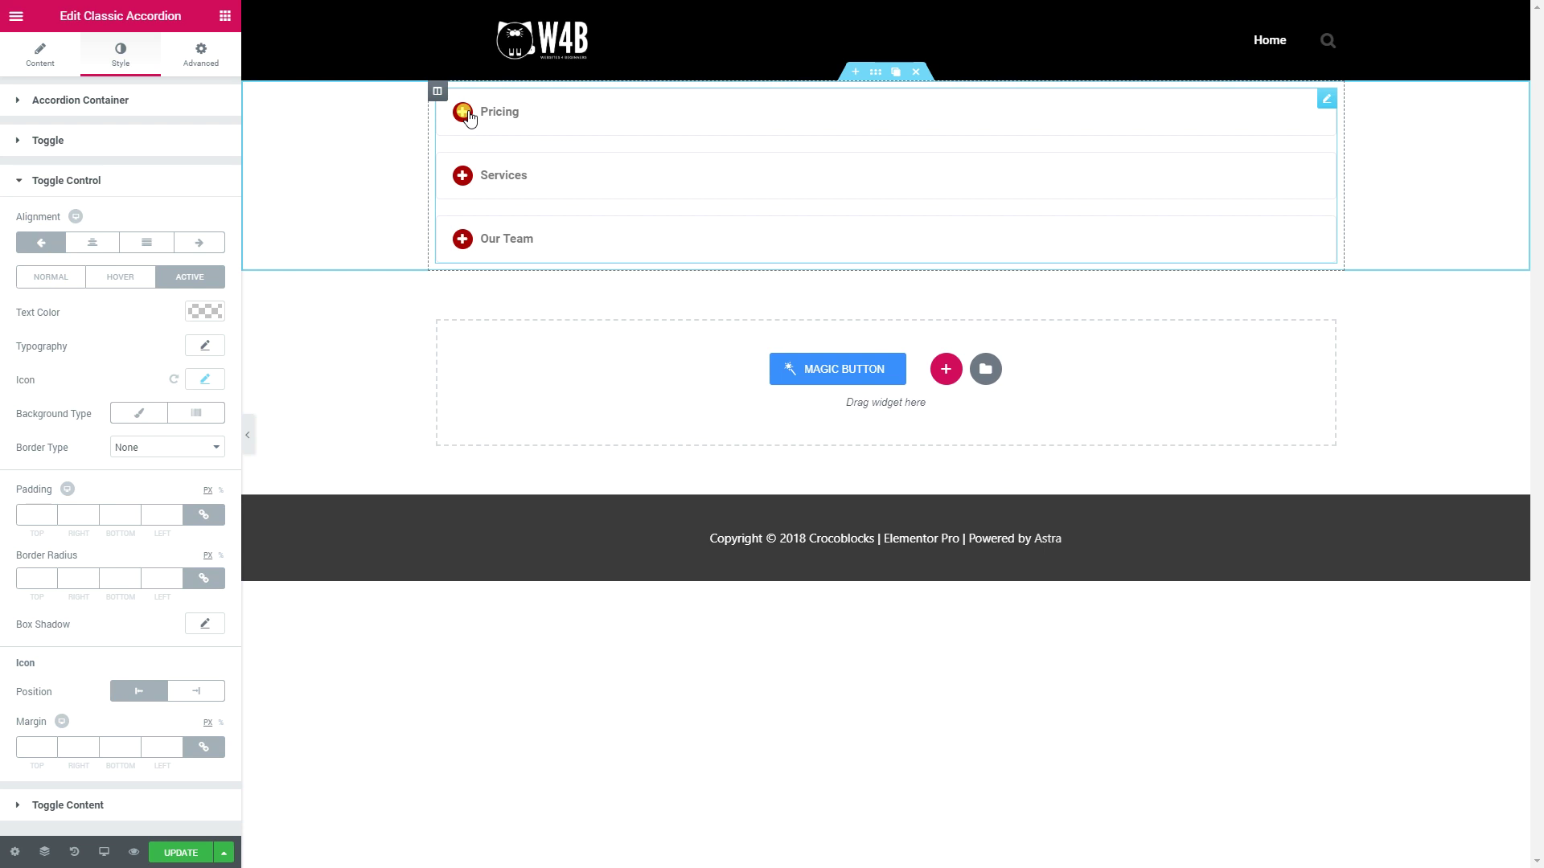
click(107, 281)
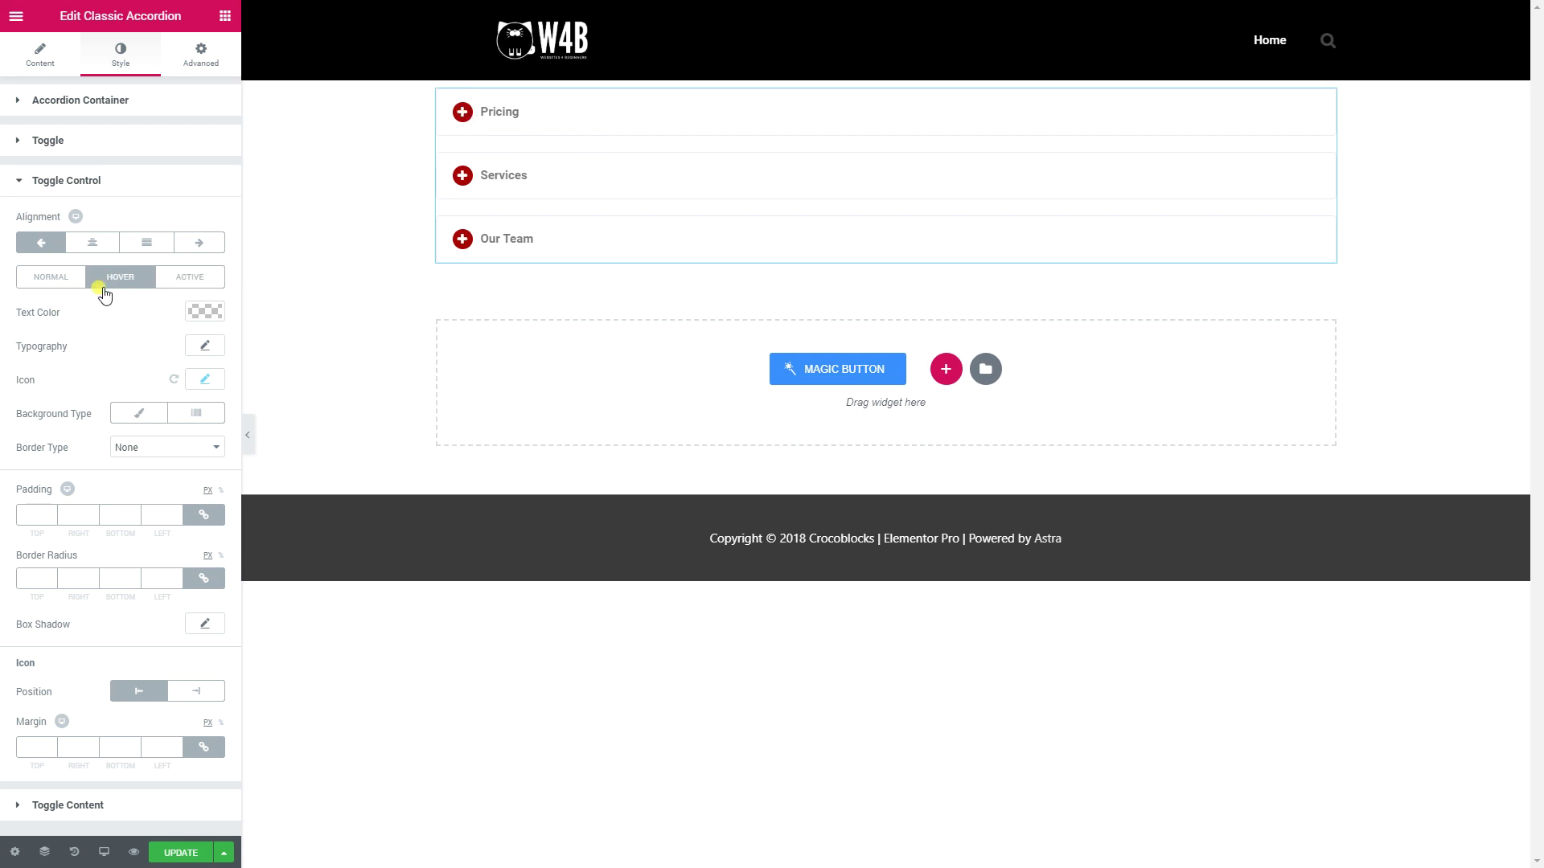
Step: Switch the hovered icon background to teal #6bb7b2 and test it on the Pricing toggle
click(204, 381)
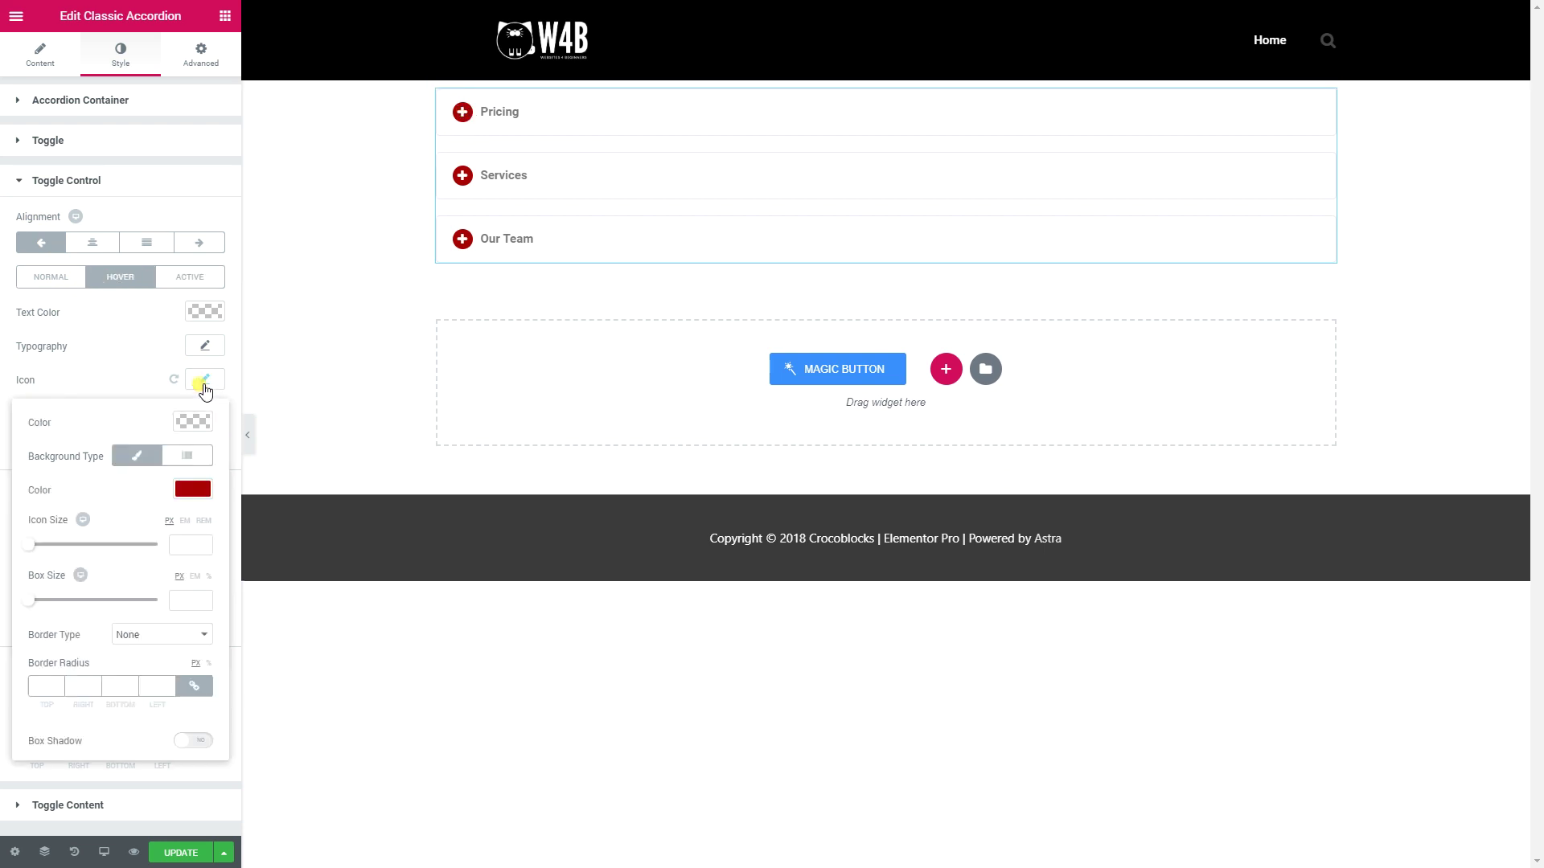
click(193, 489)
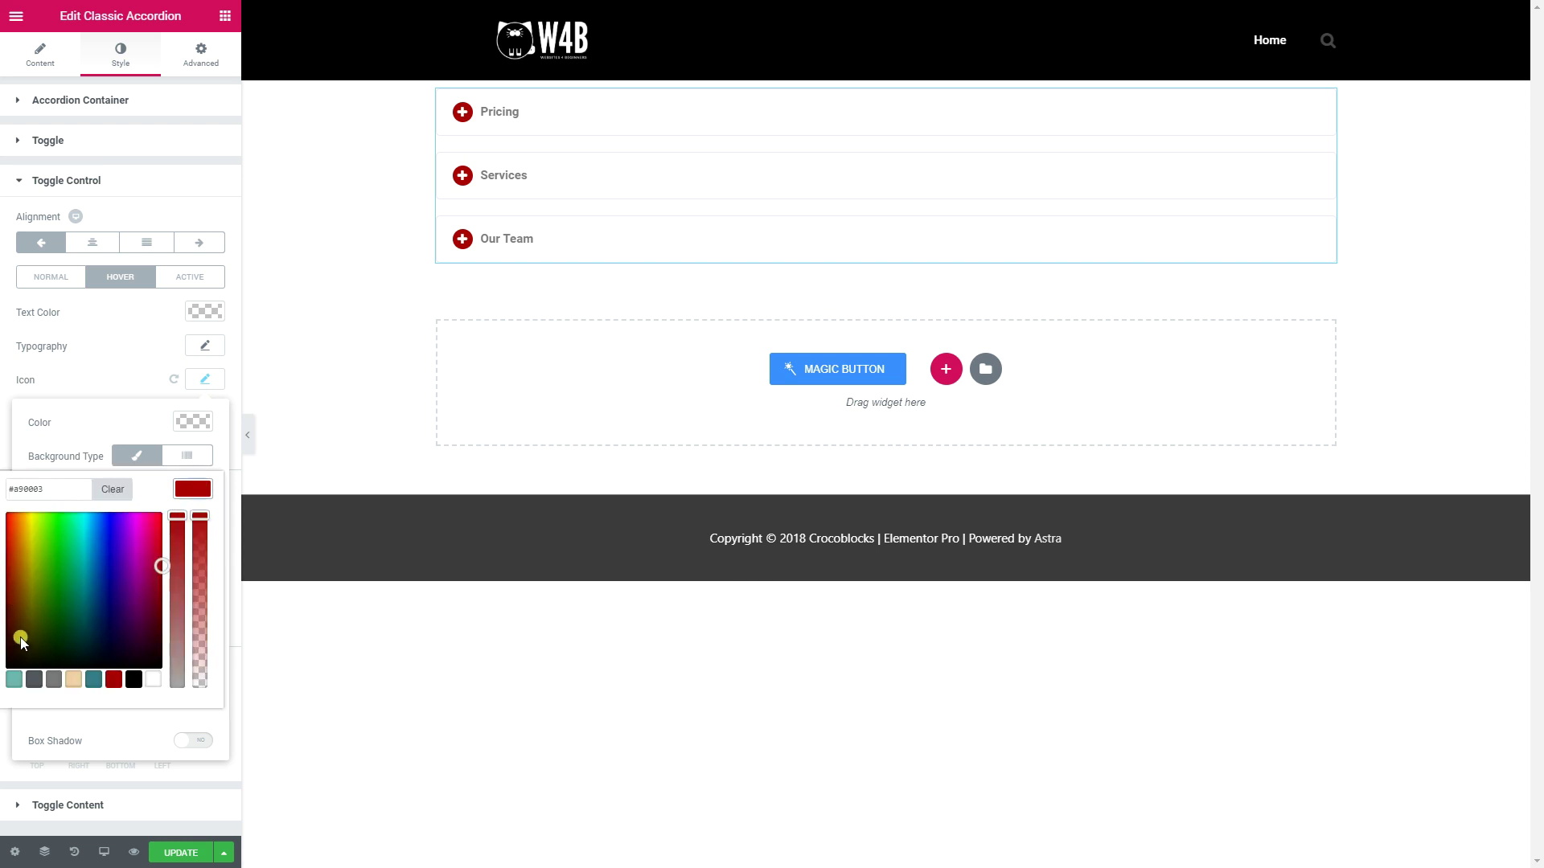
click(13, 680)
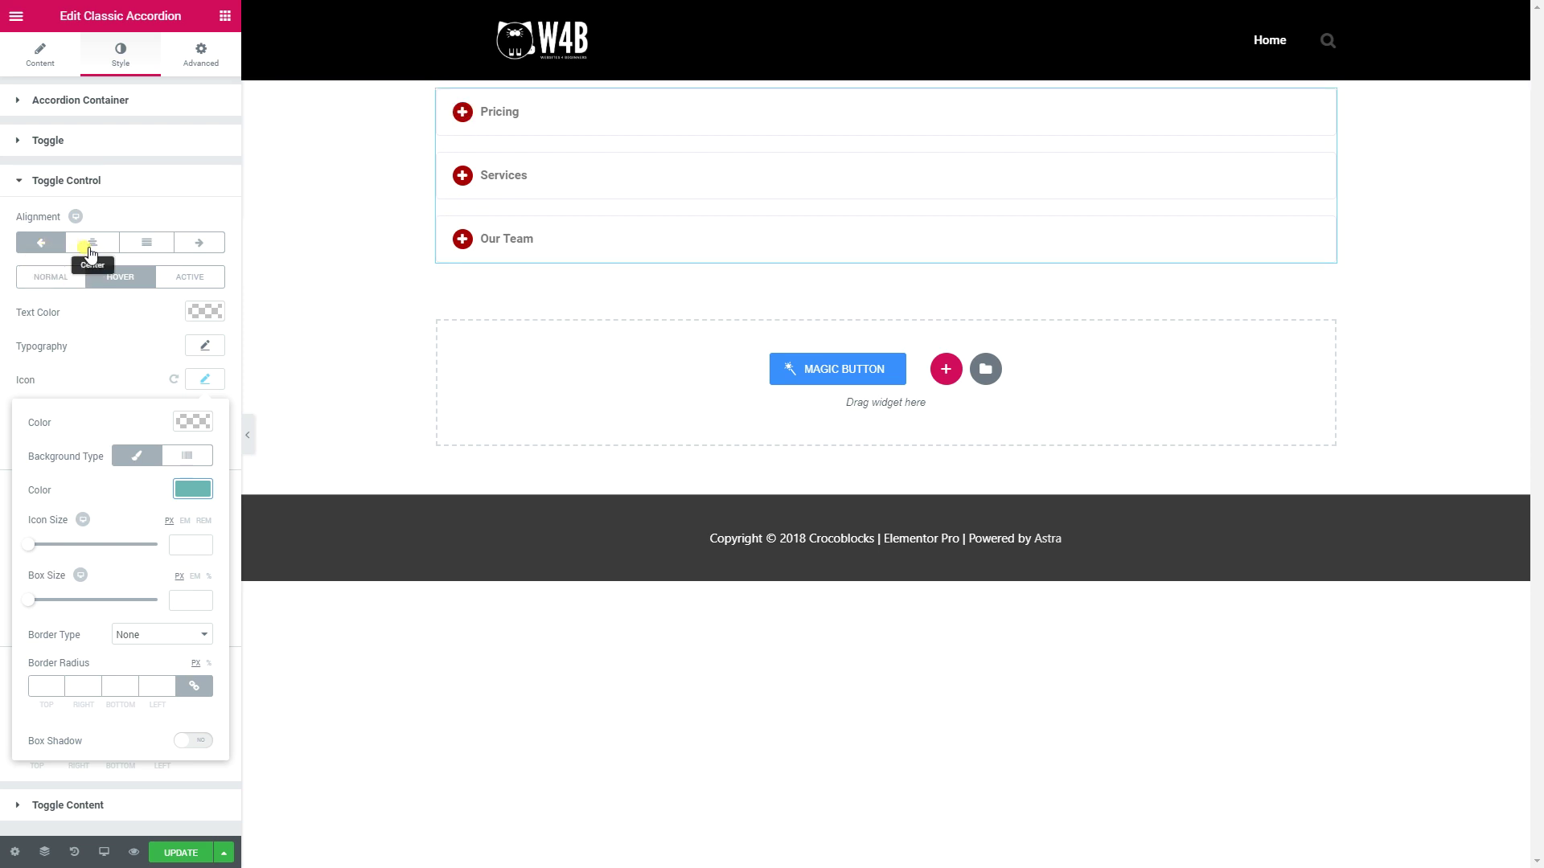
click(464, 120)
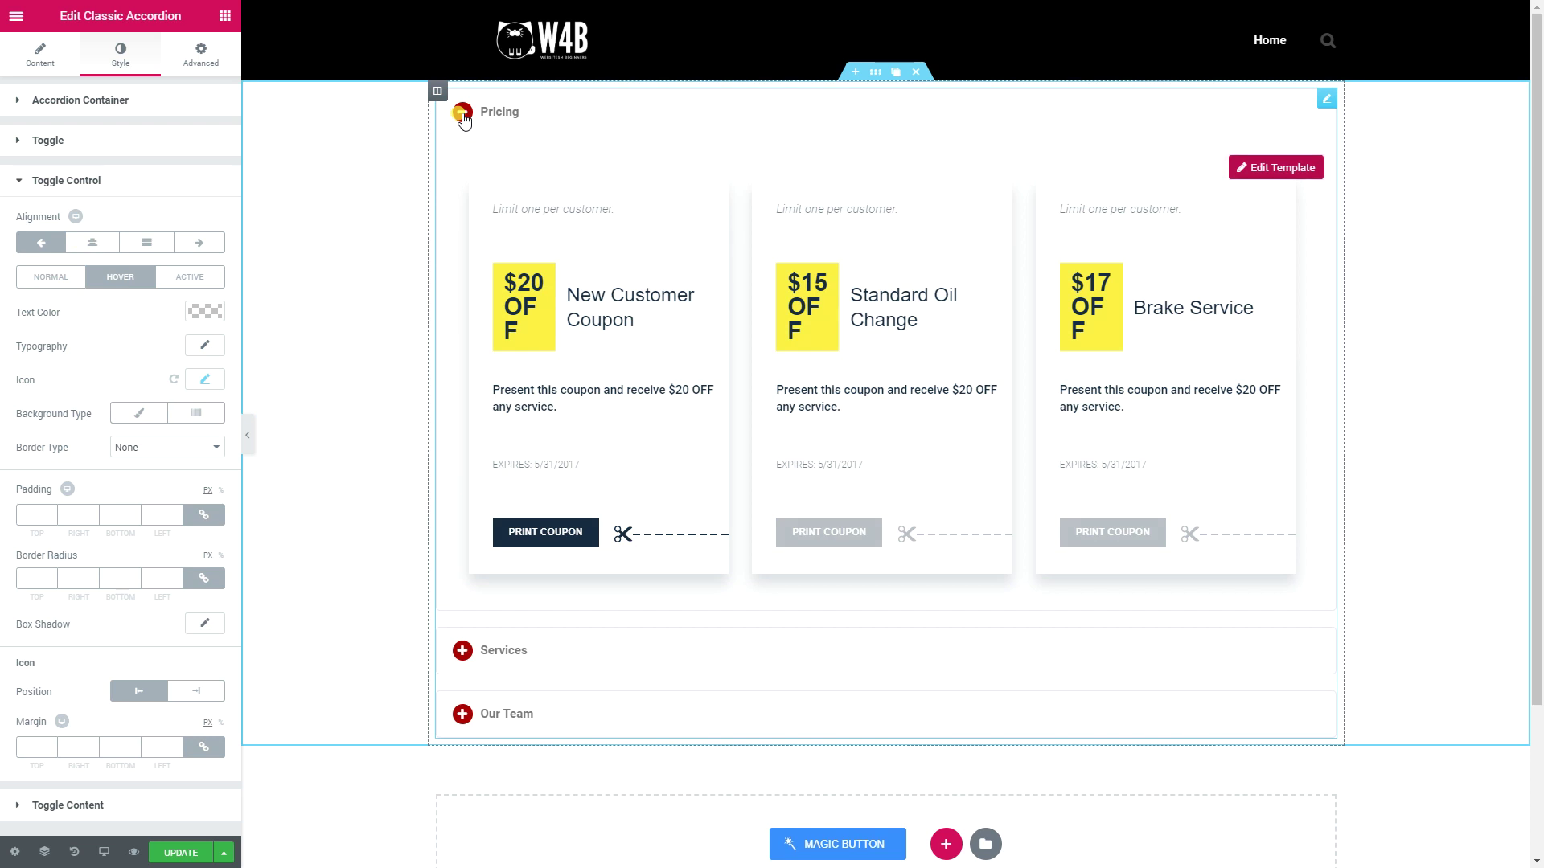
click(463, 115)
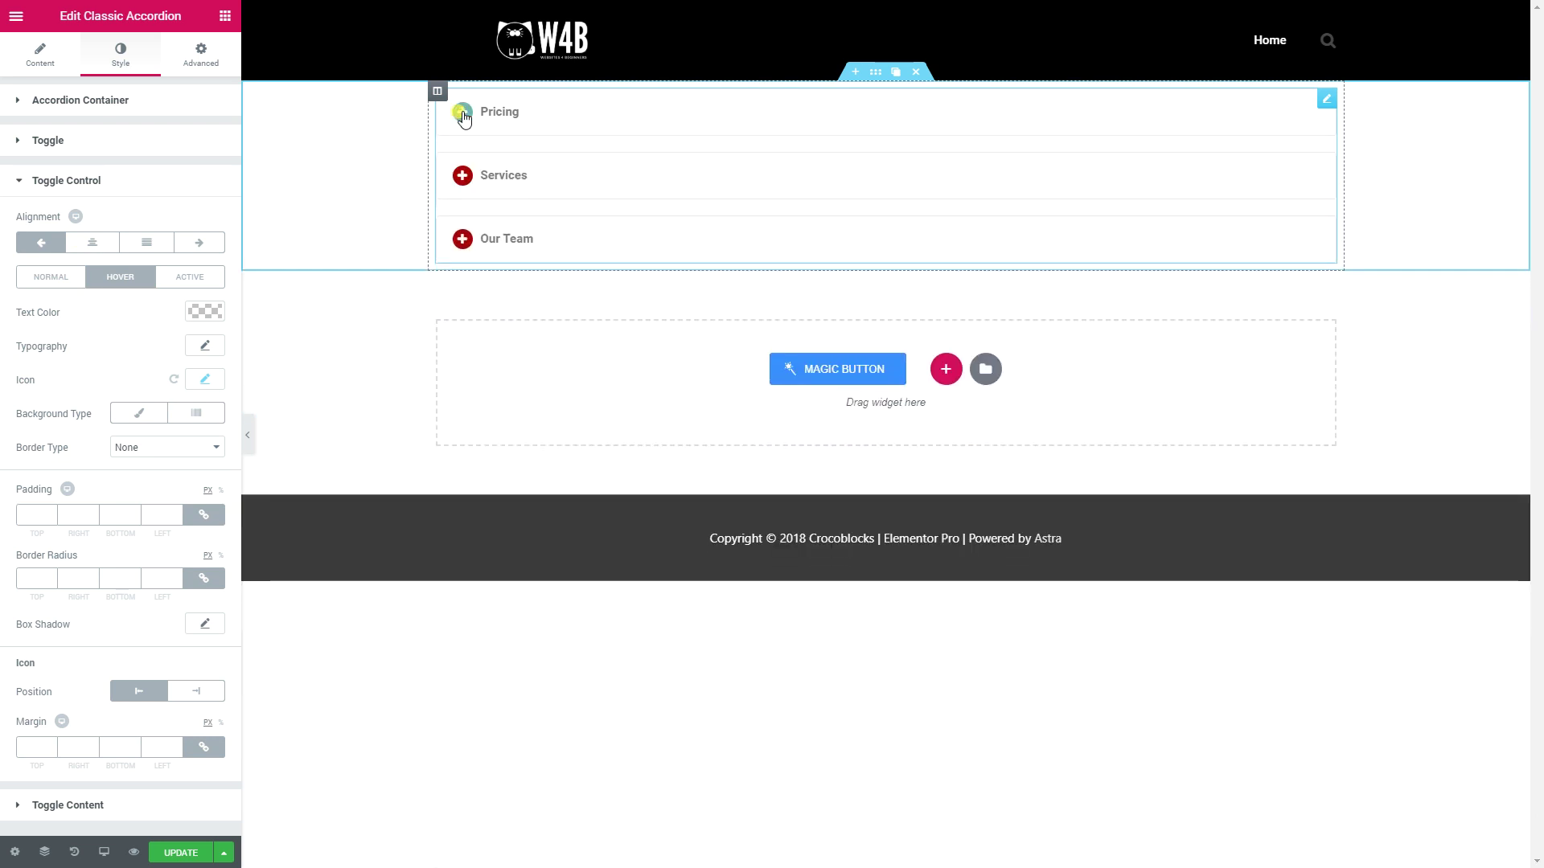
click(464, 117)
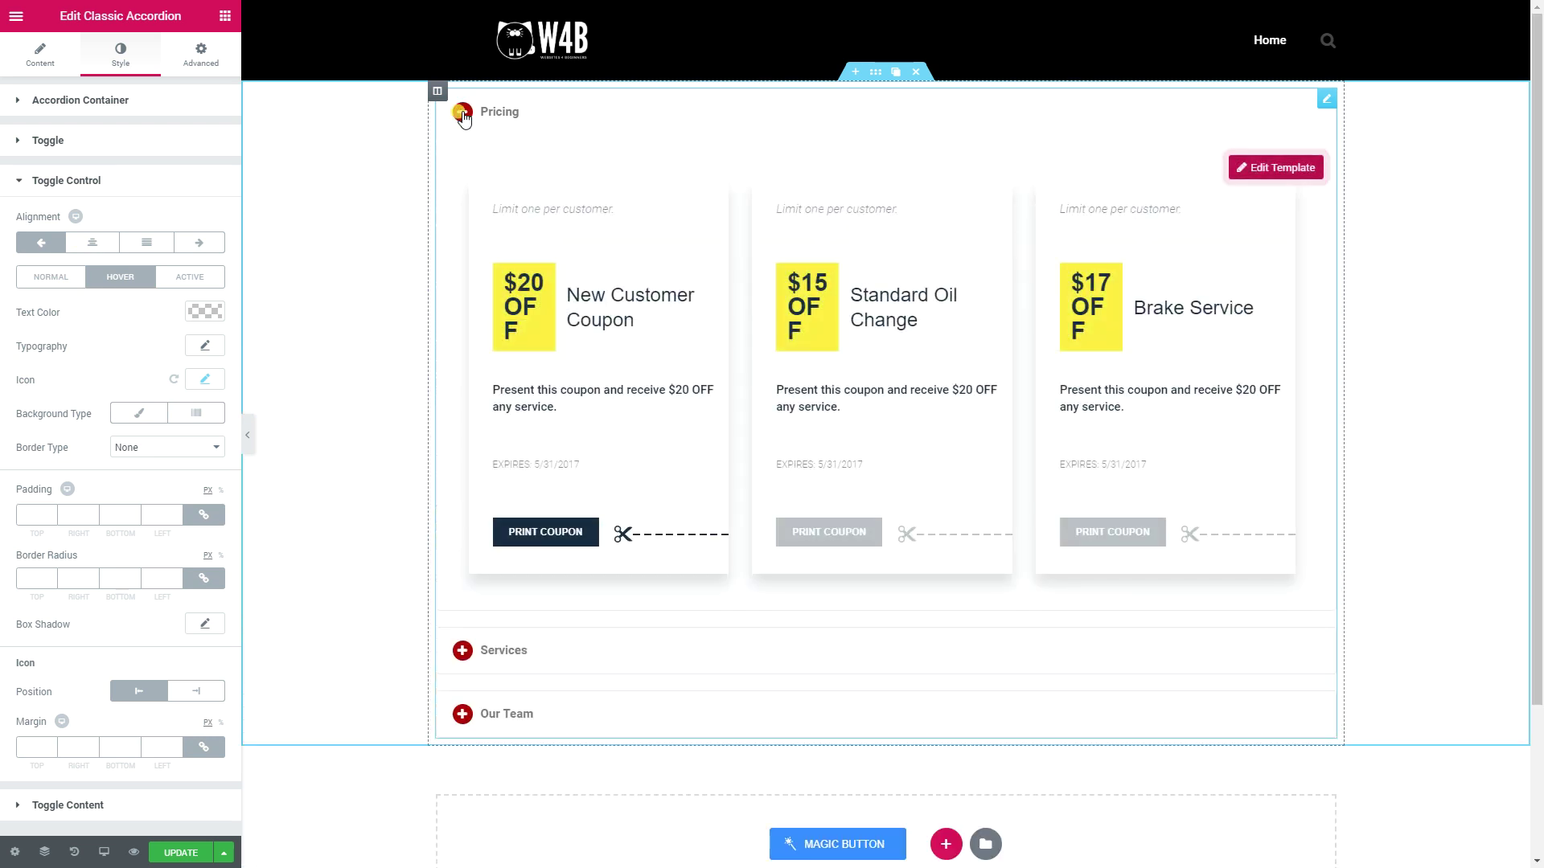
click(464, 116)
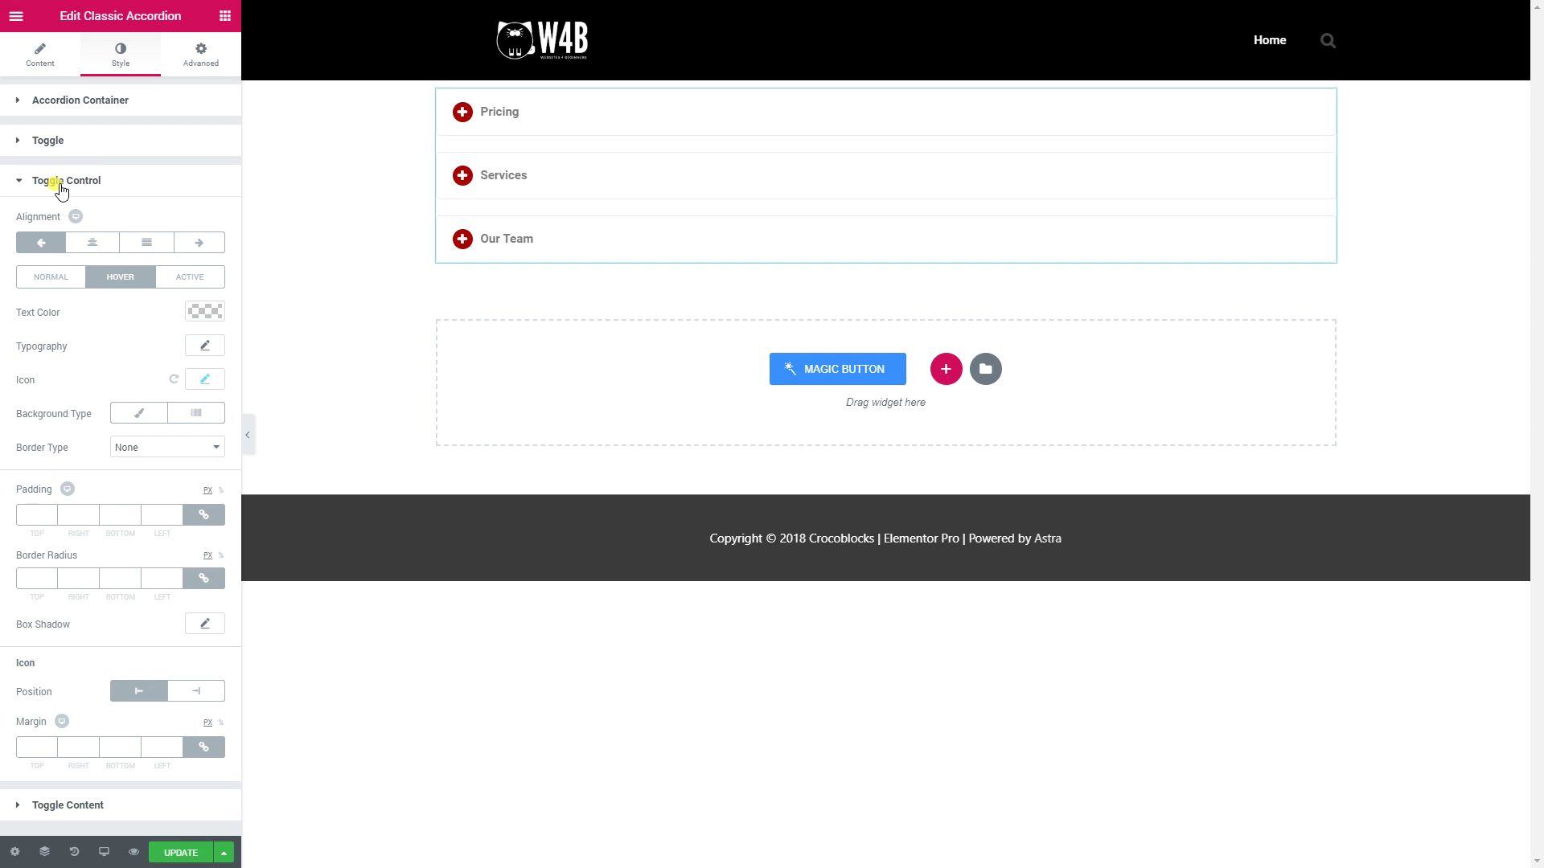
Step: Collapse Toggle Control and Toggle Content, showing the Toggle bar style settings instead
click(61, 185)
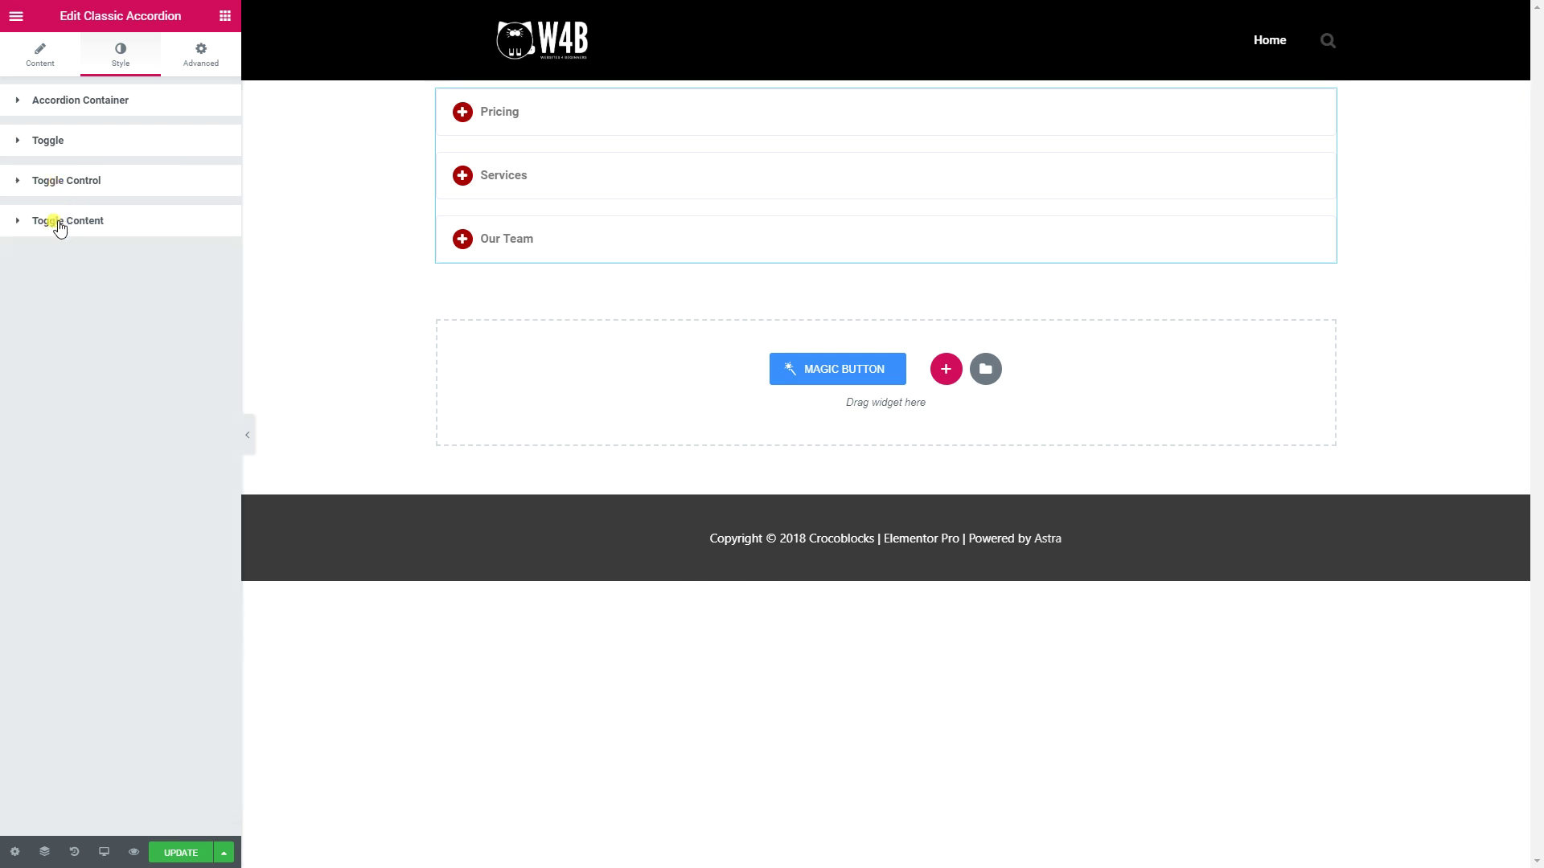
click(58, 224)
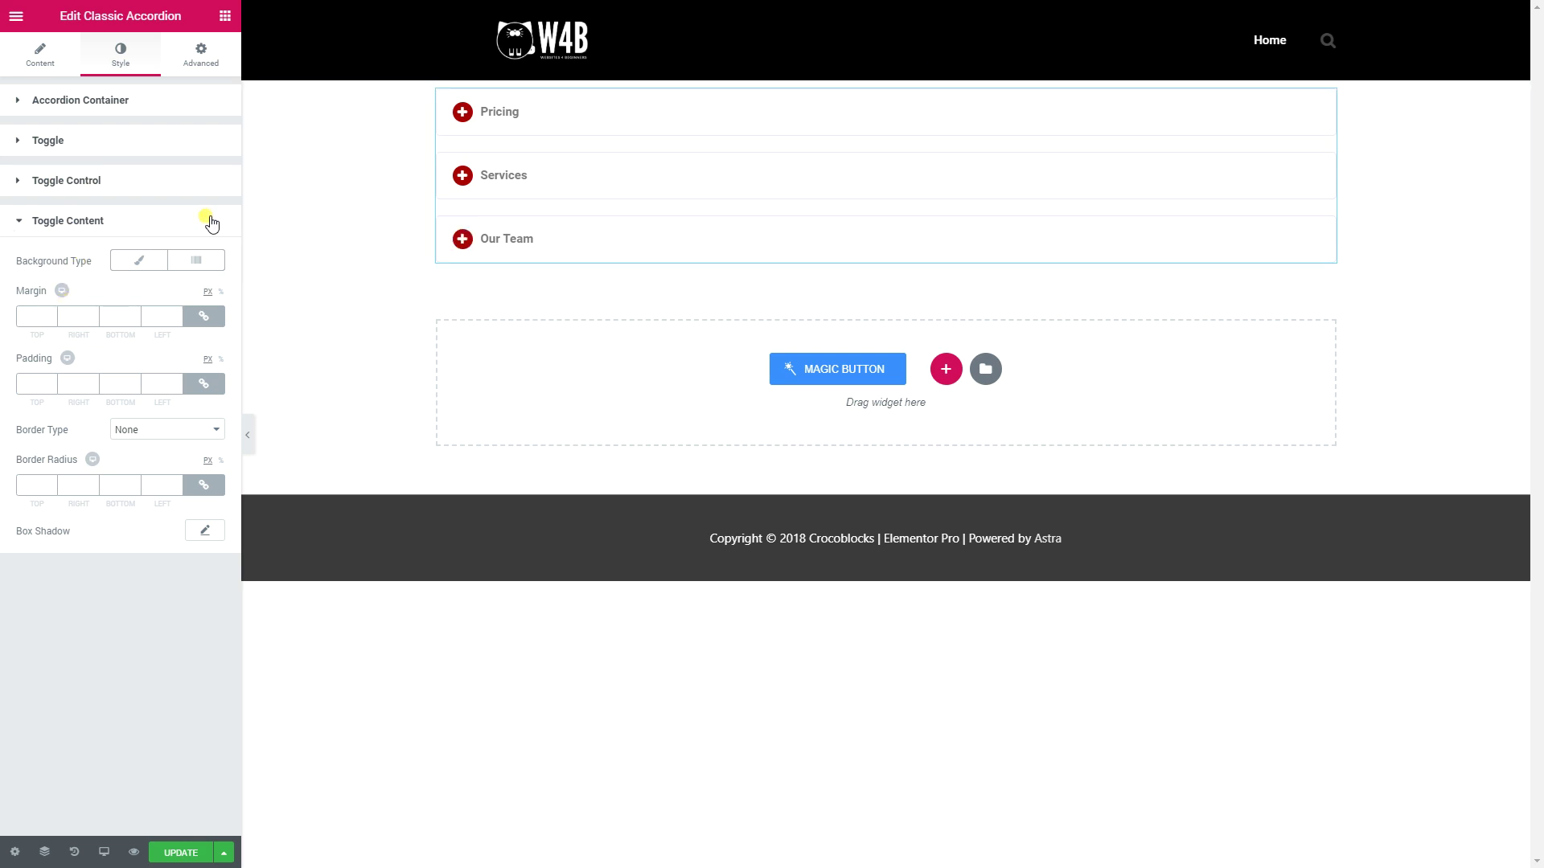
click(60, 143)
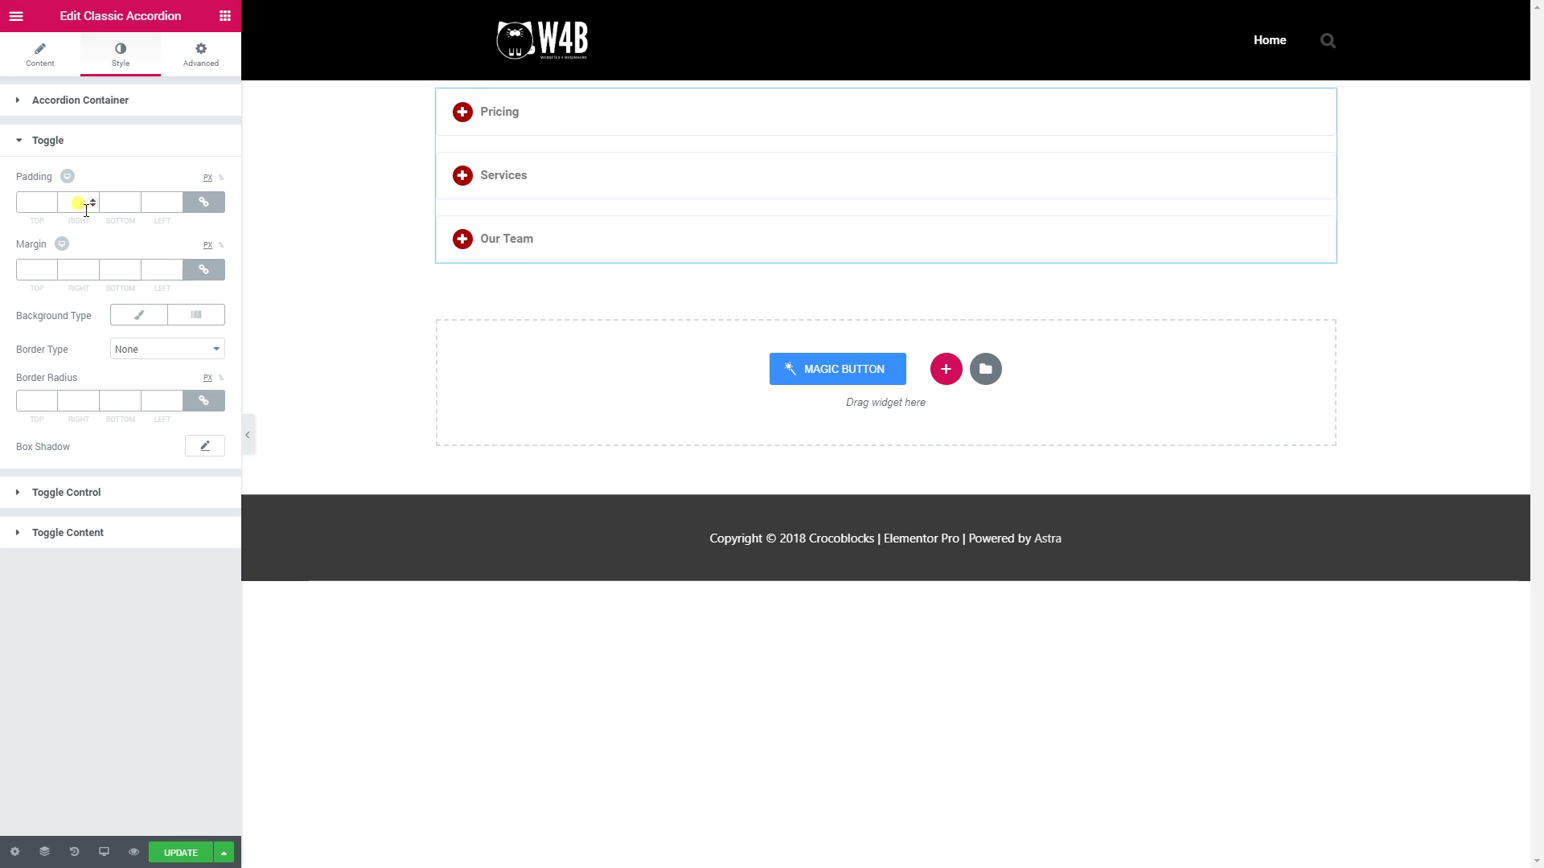
Step: Give the Toggle bars a Classic teal #6bb7b2 background
click(132, 317)
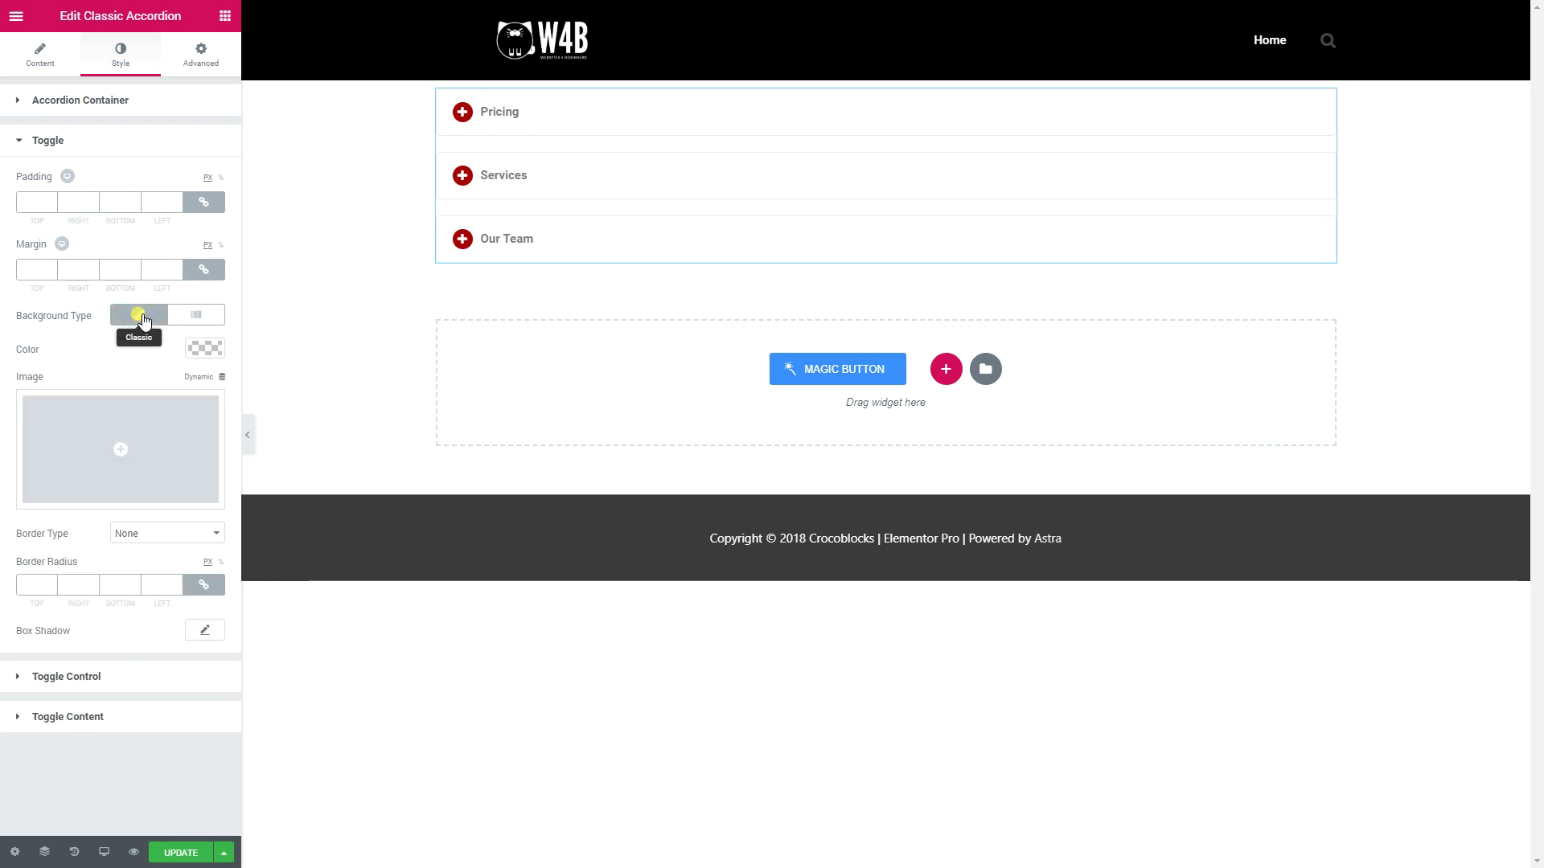
click(205, 348)
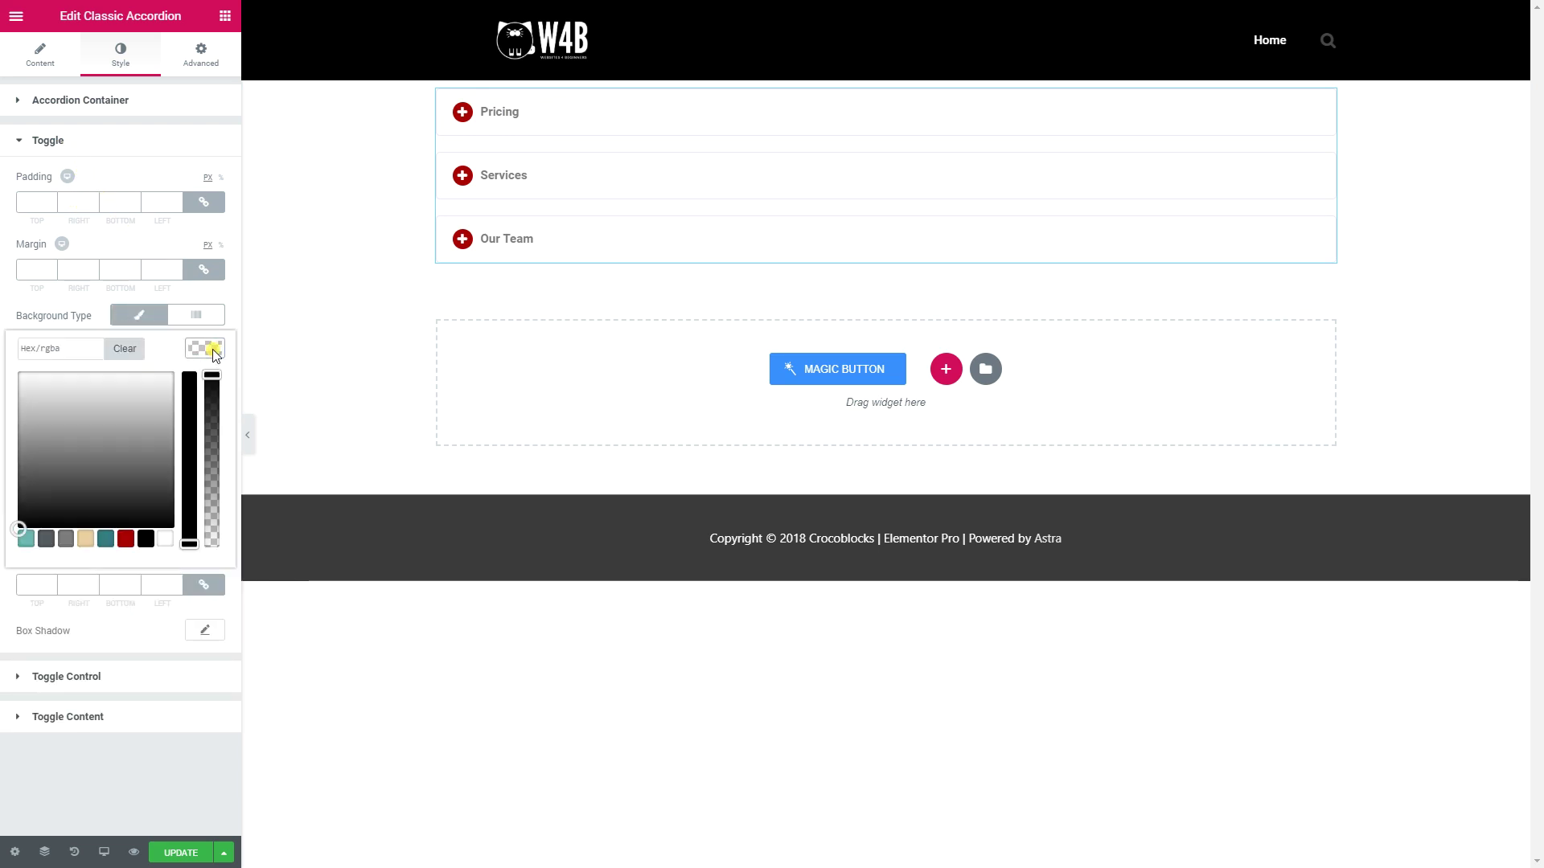
click(26, 539)
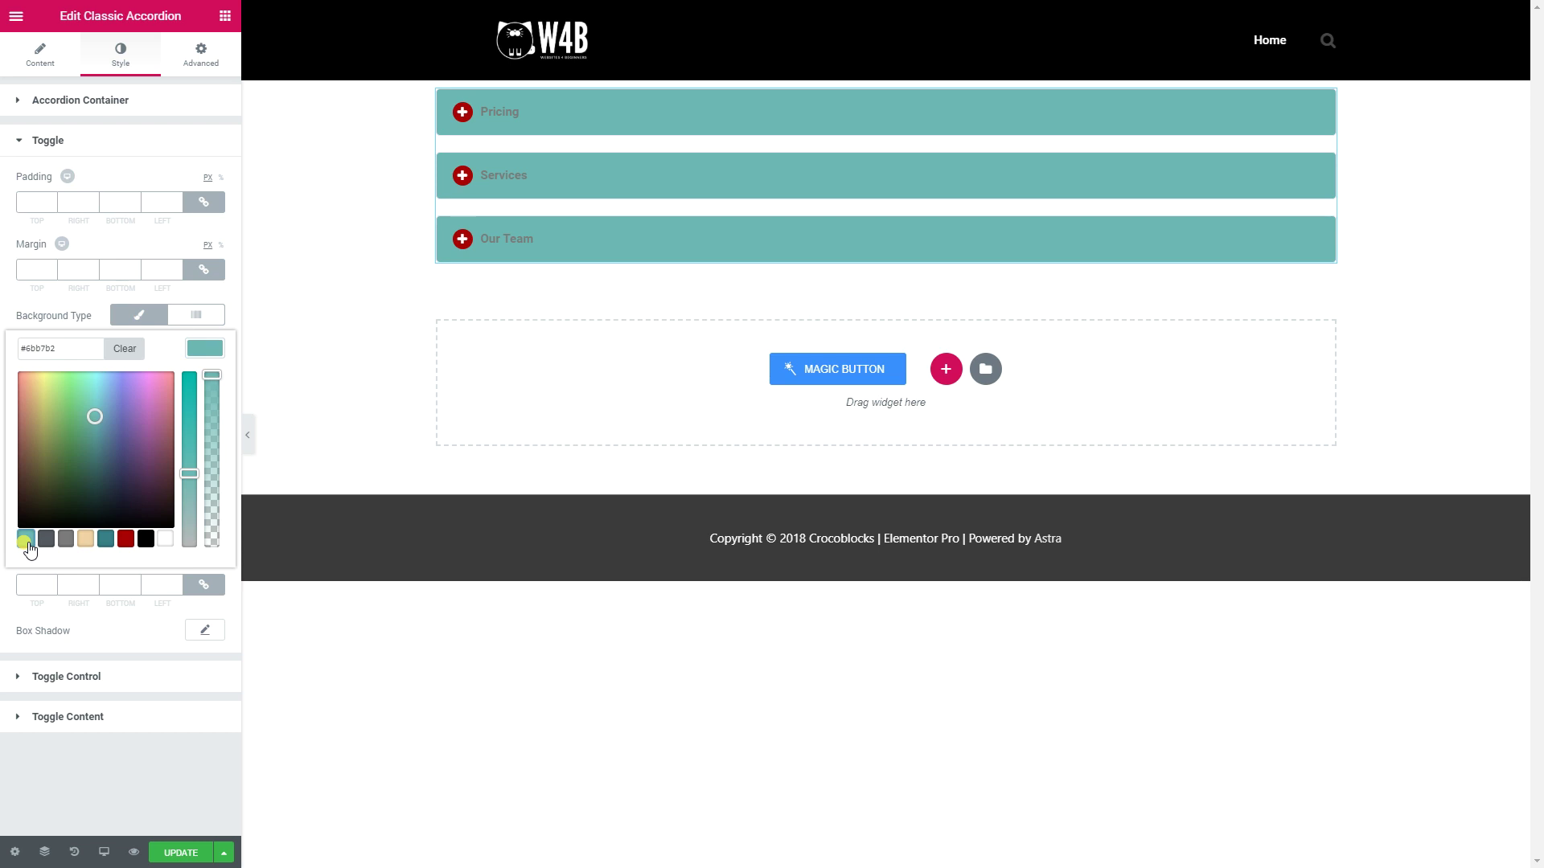
click(205, 348)
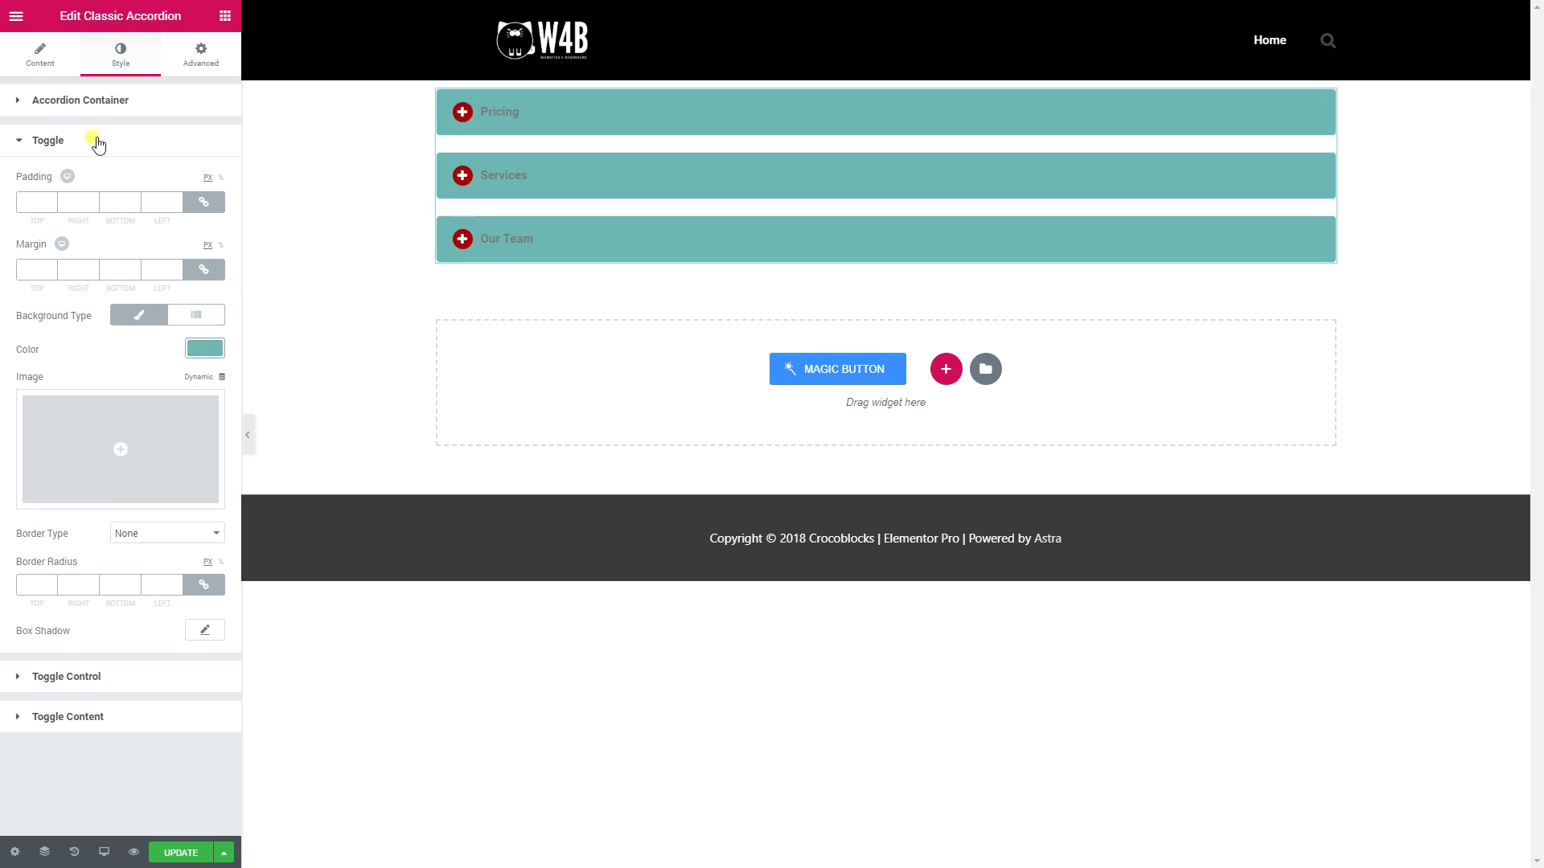
click(44, 105)
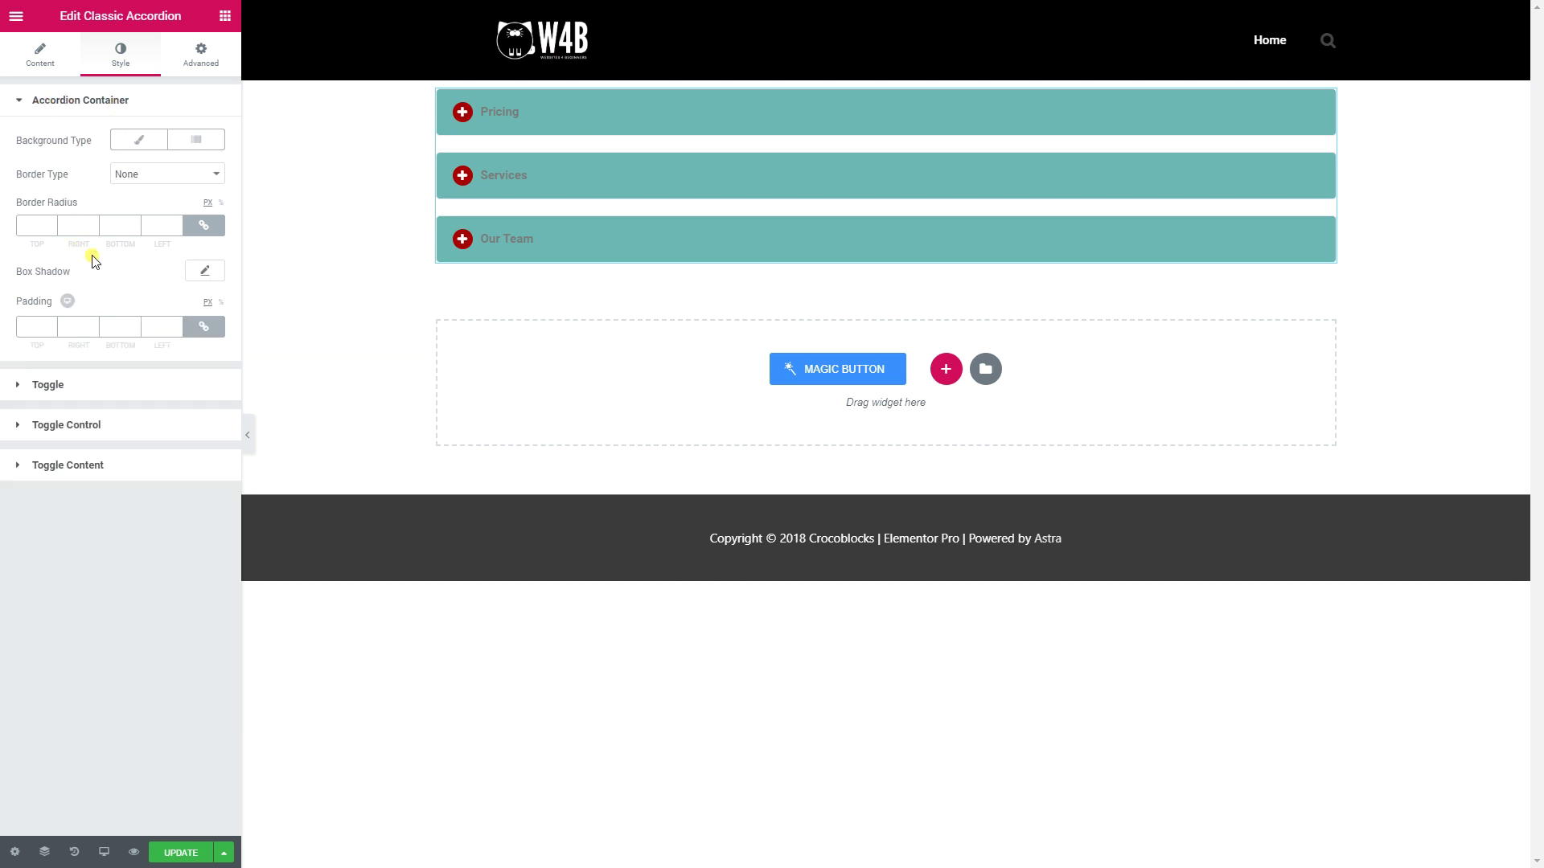
click(127, 141)
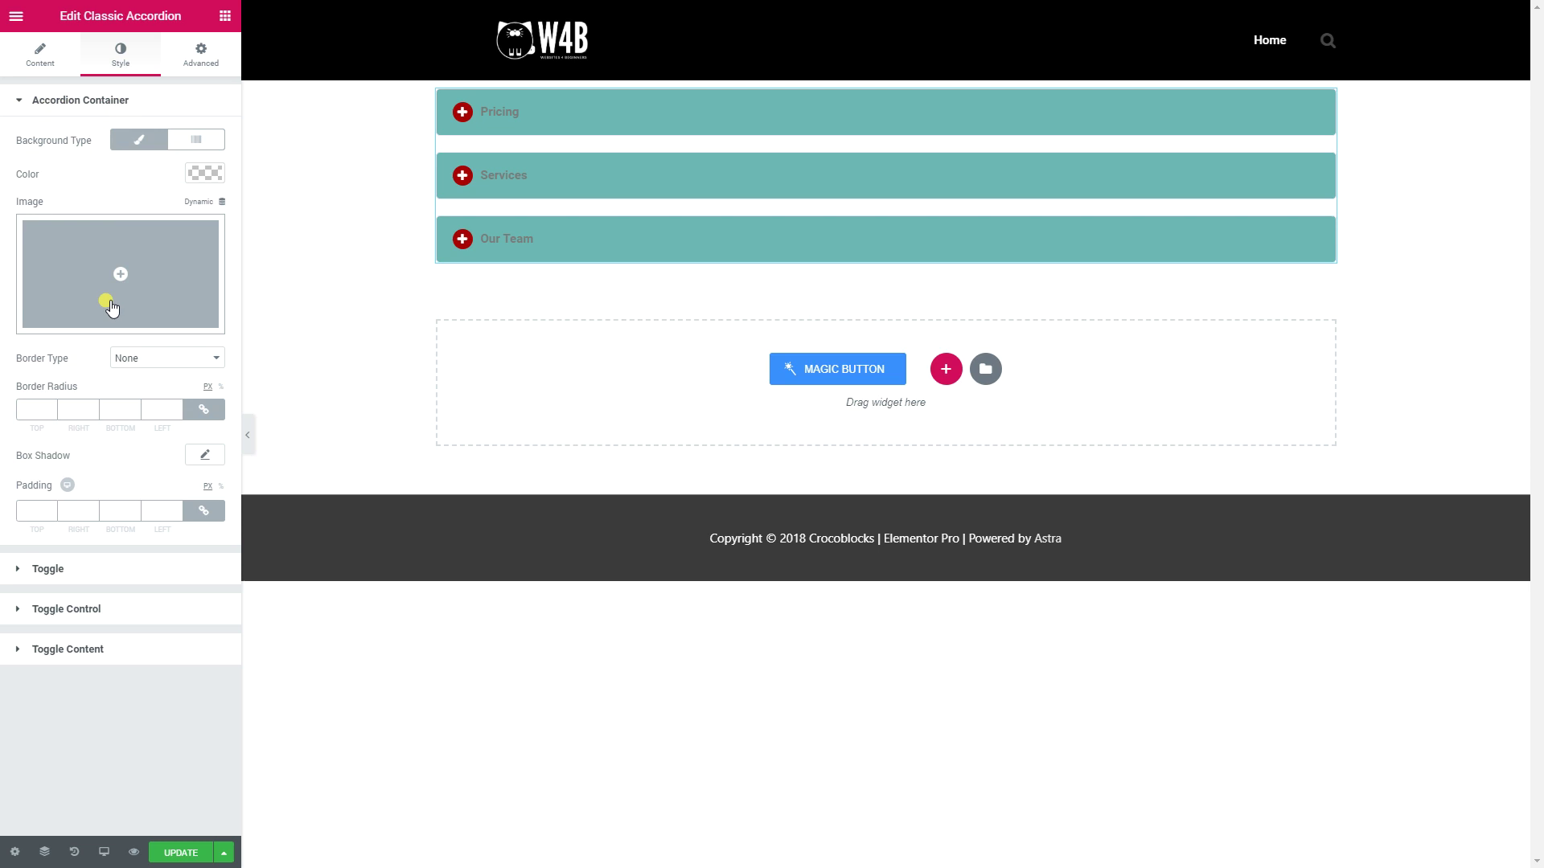
click(206, 174)
click(105, 364)
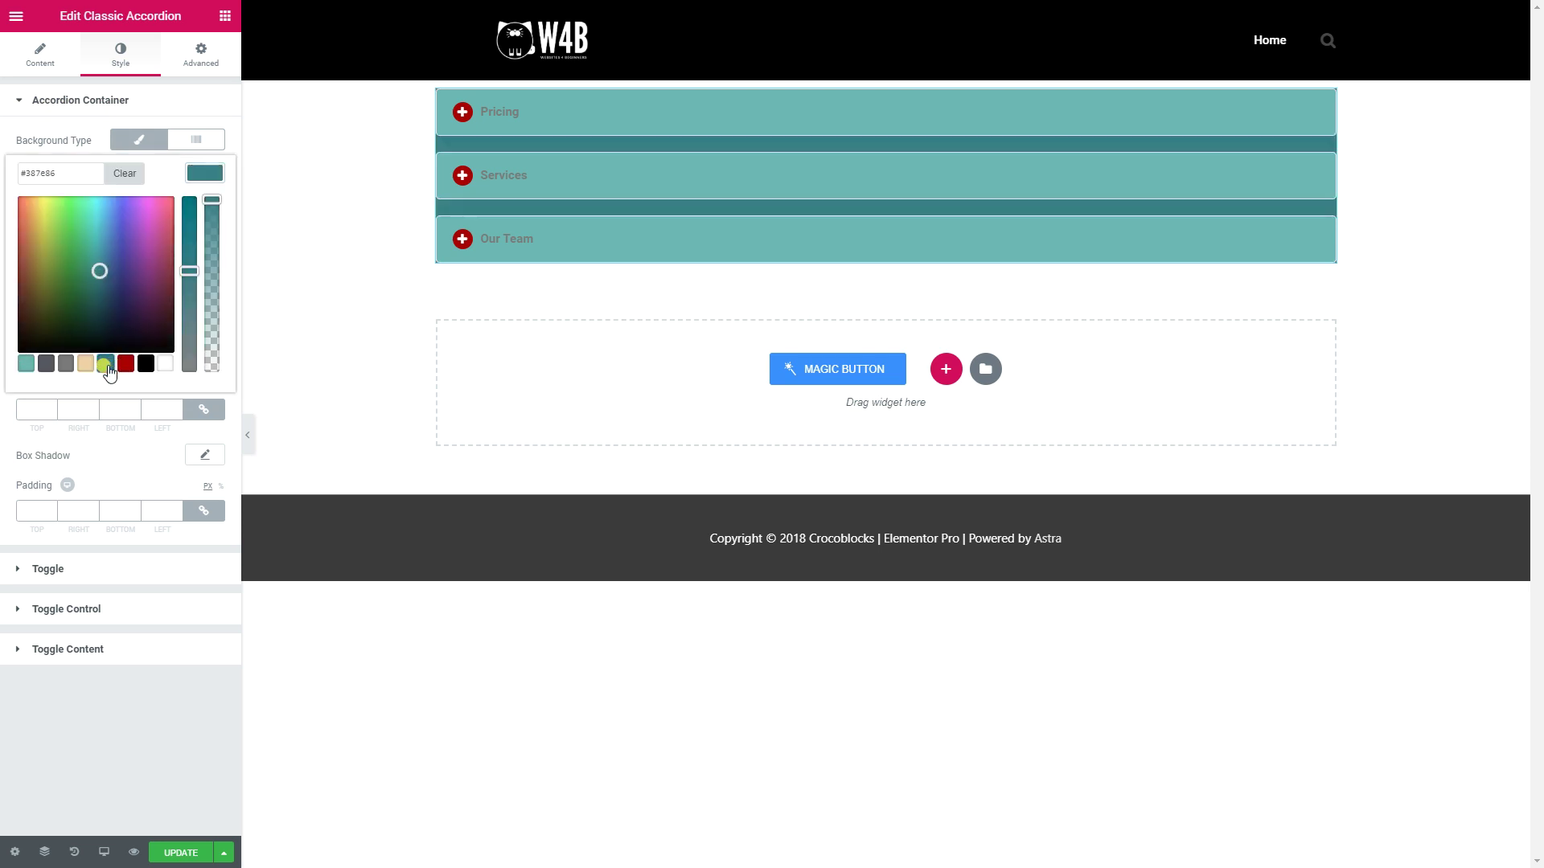
click(129, 173)
click(133, 141)
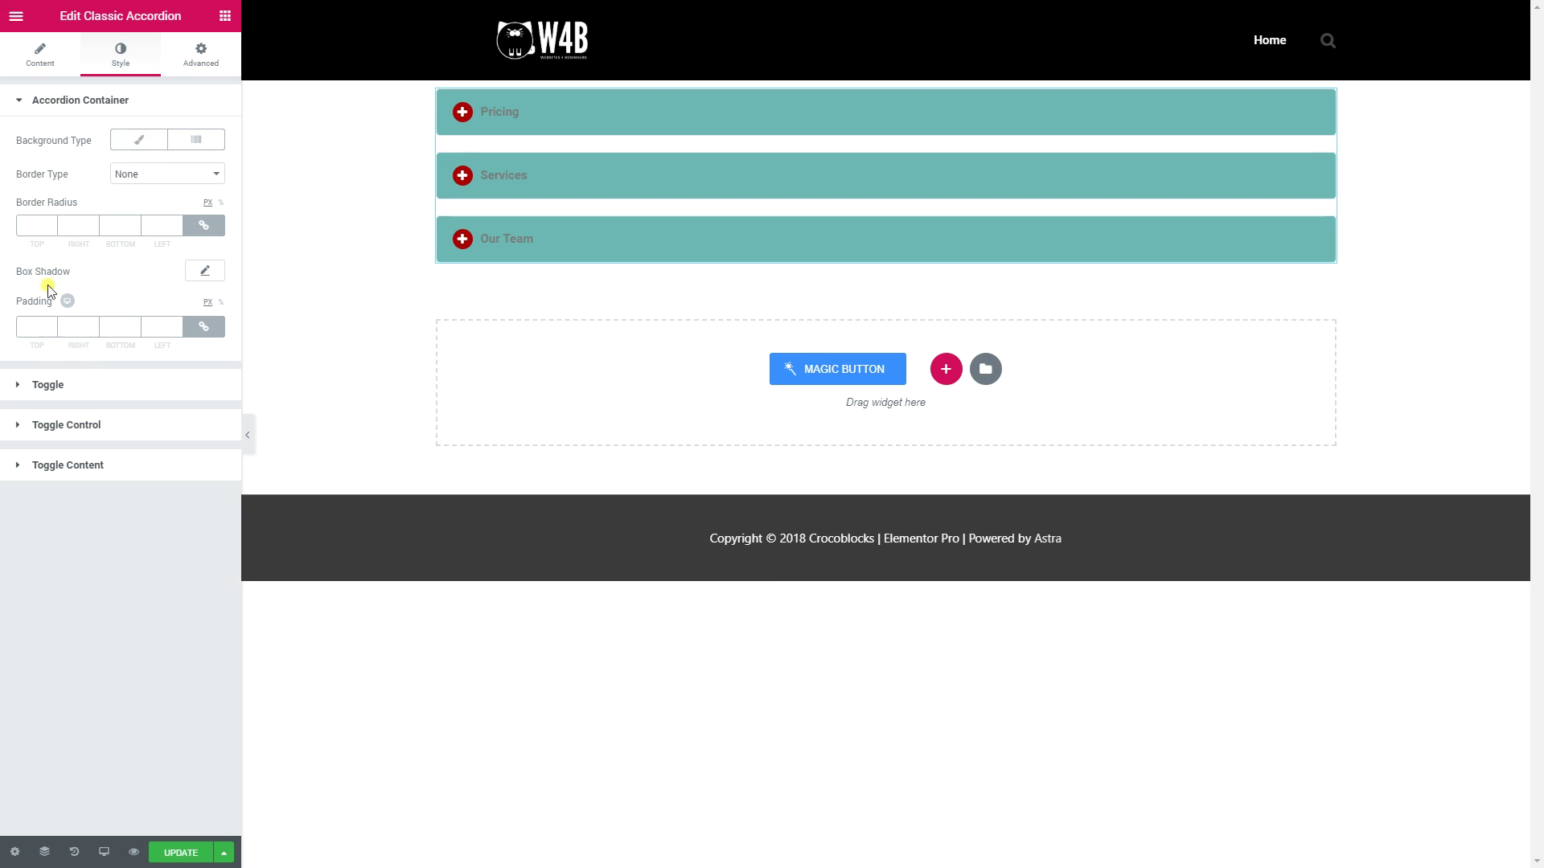
click(34, 100)
click(65, 153)
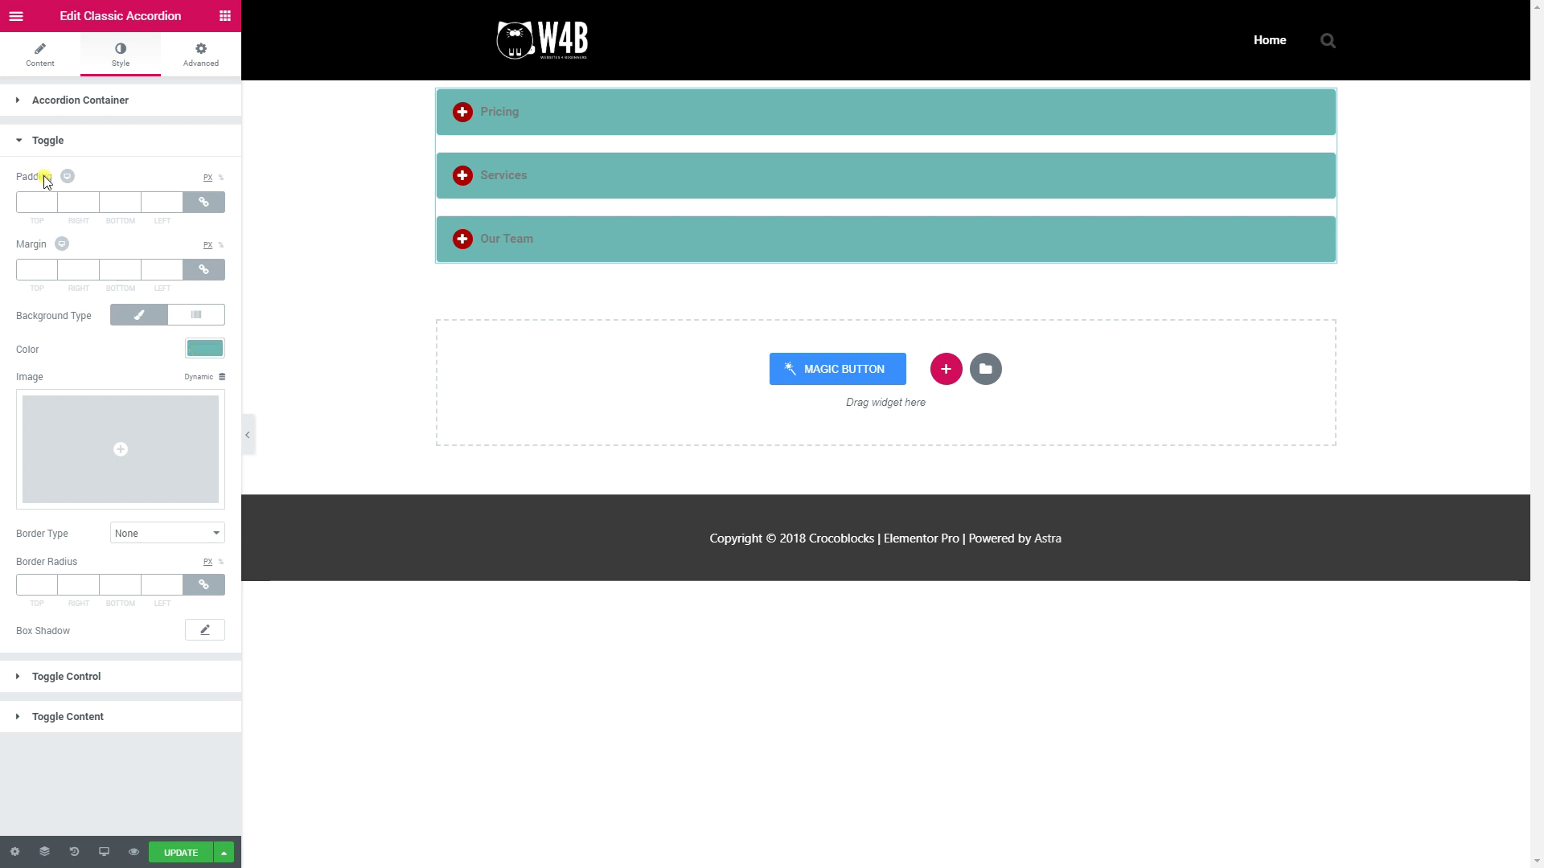
click(50, 148)
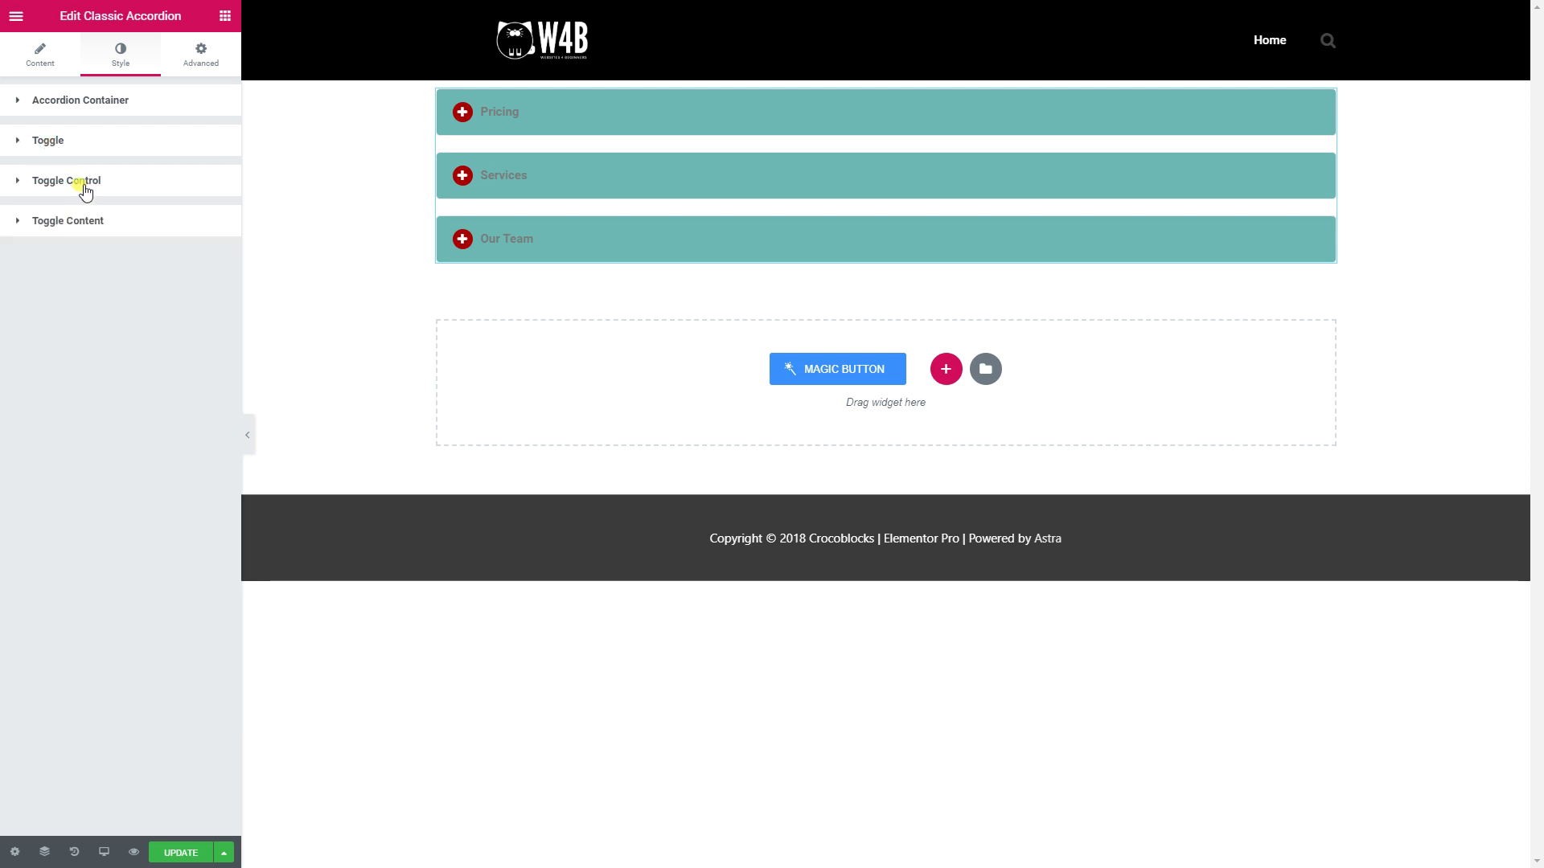
Step: Set the Toggle Control background to Classic dark red #a90003 and recheck the value
click(78, 190)
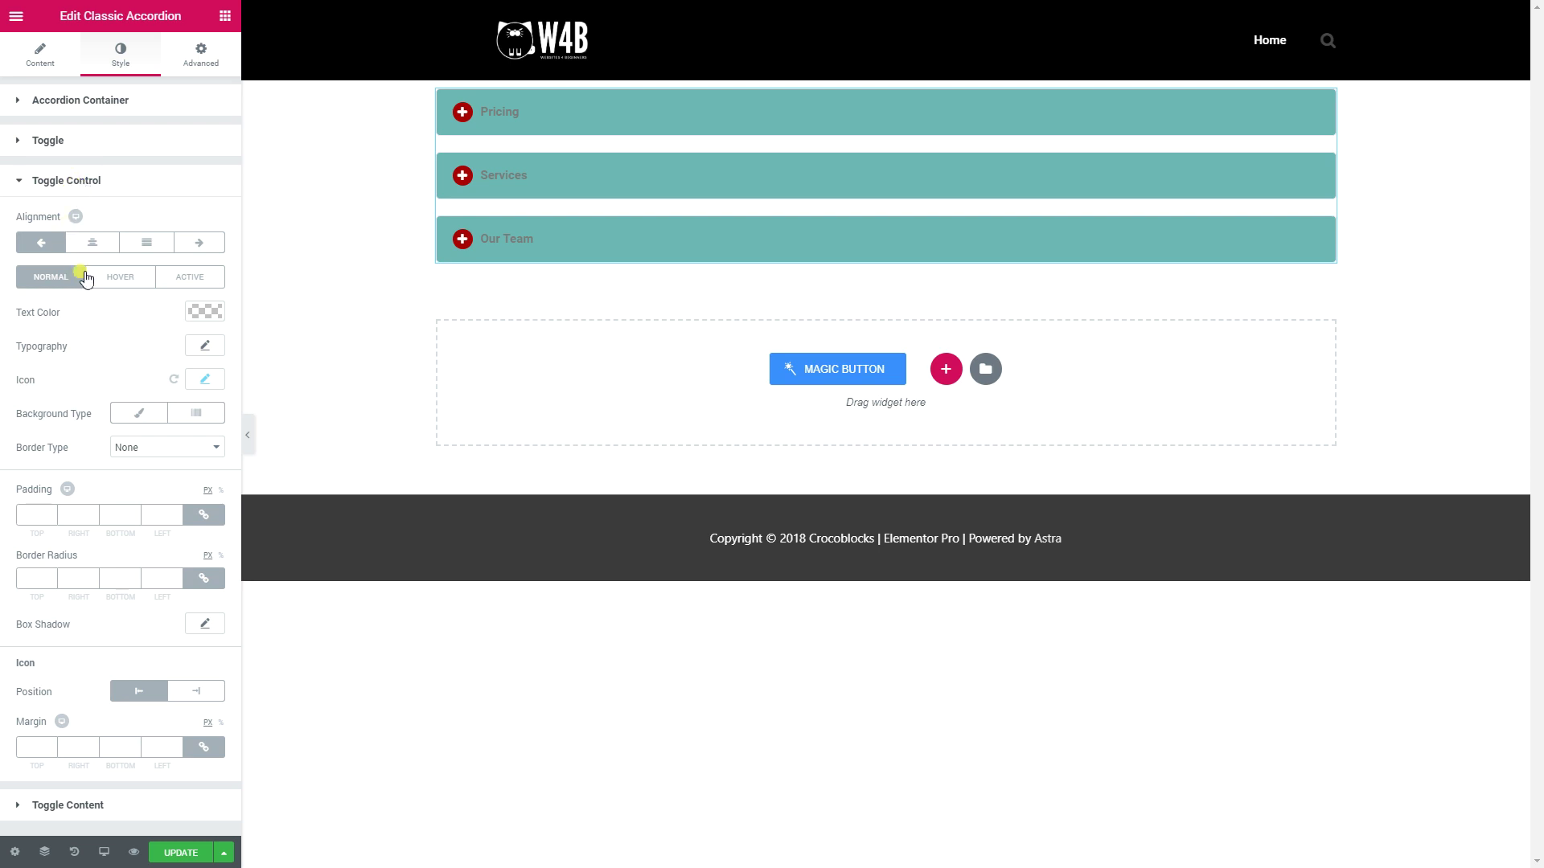
click(144, 414)
click(205, 447)
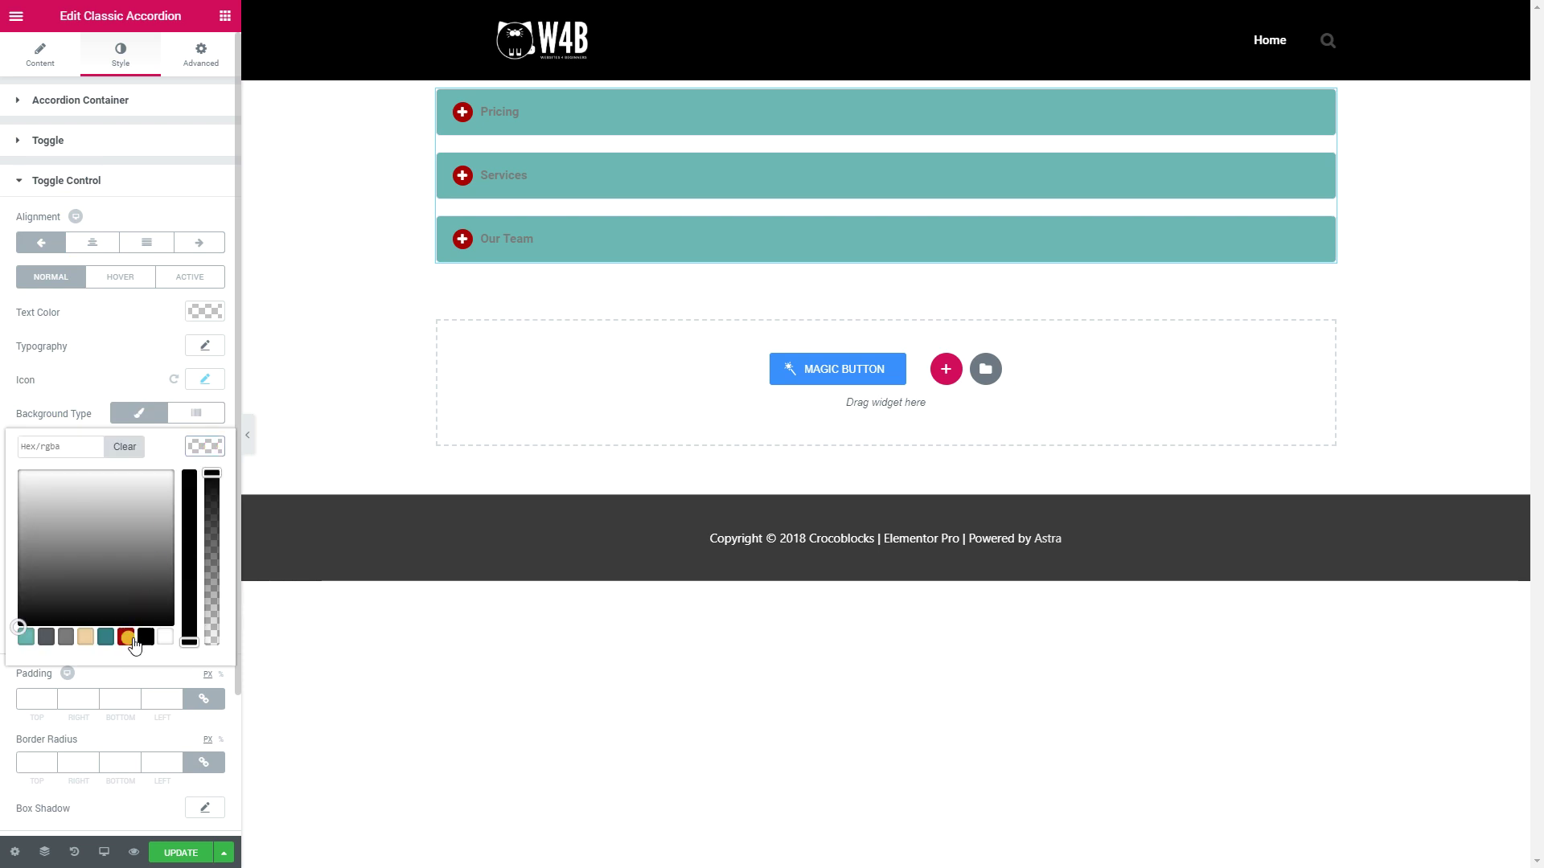
click(126, 638)
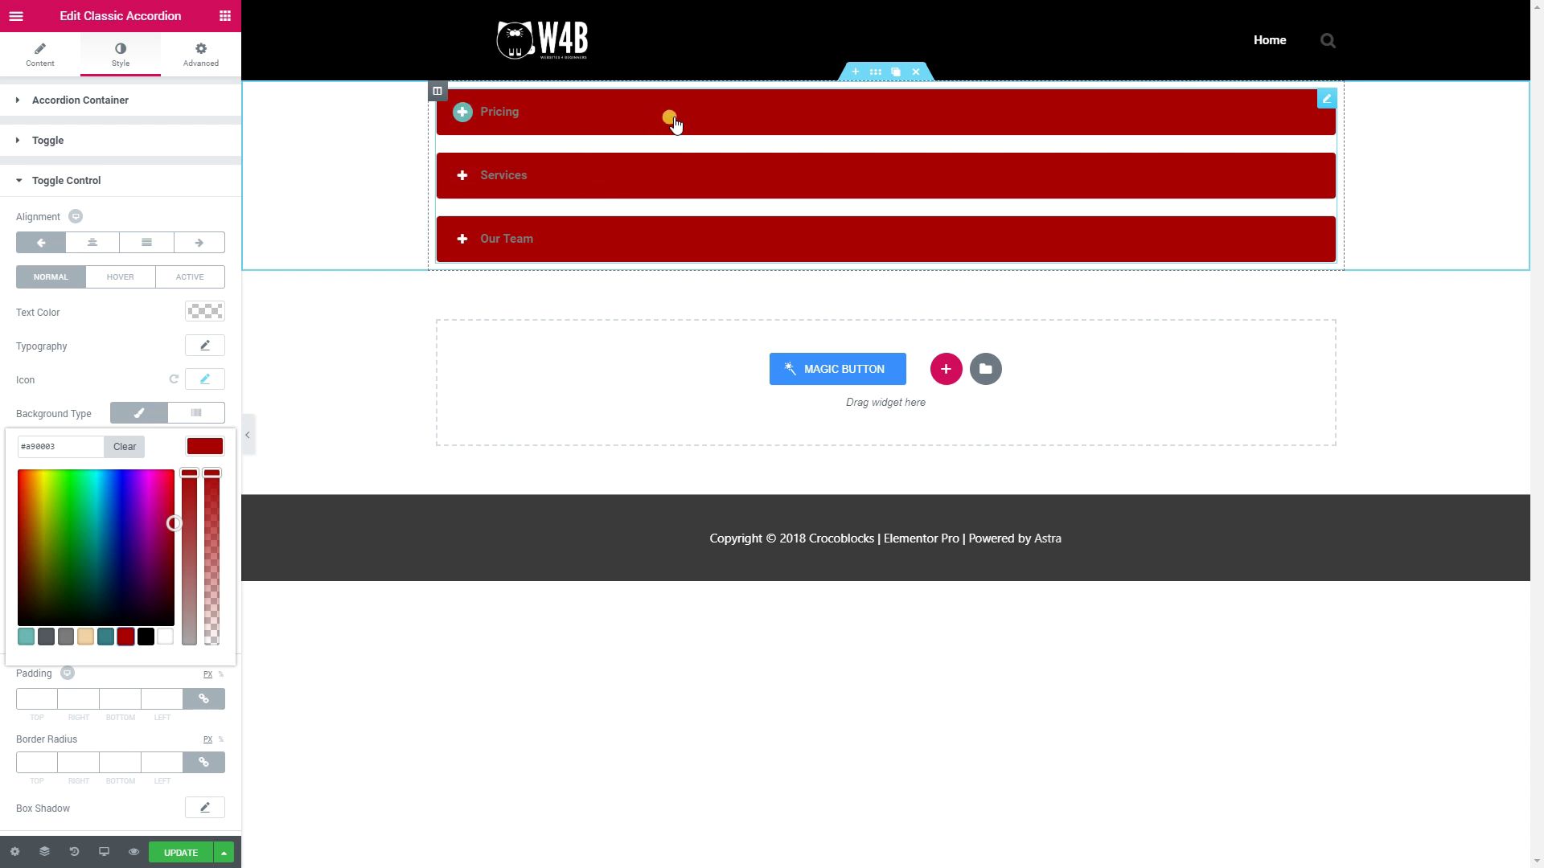
click(211, 448)
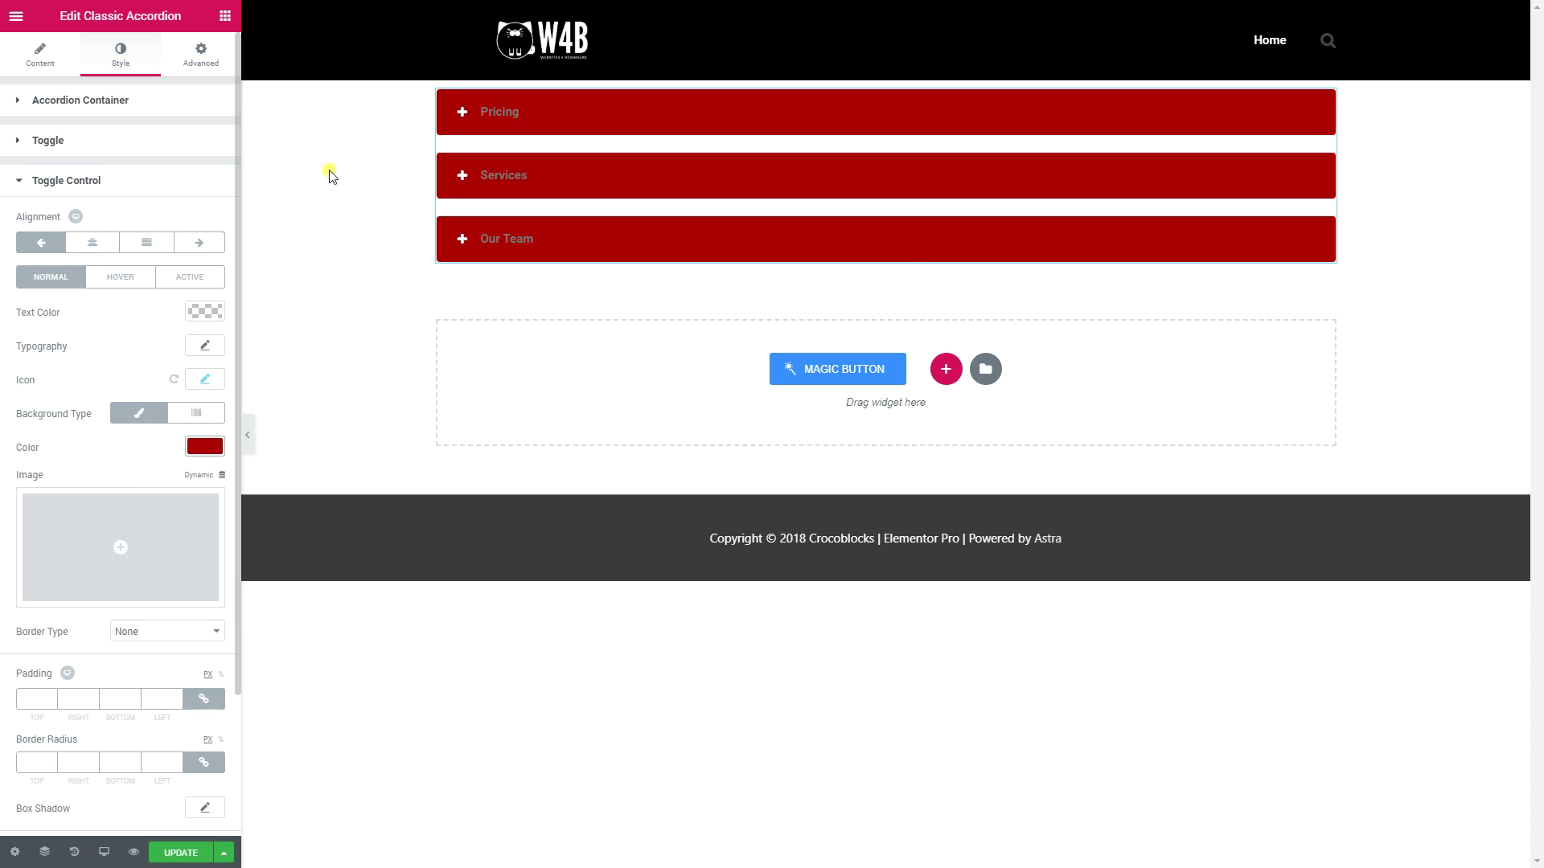
click(198, 448)
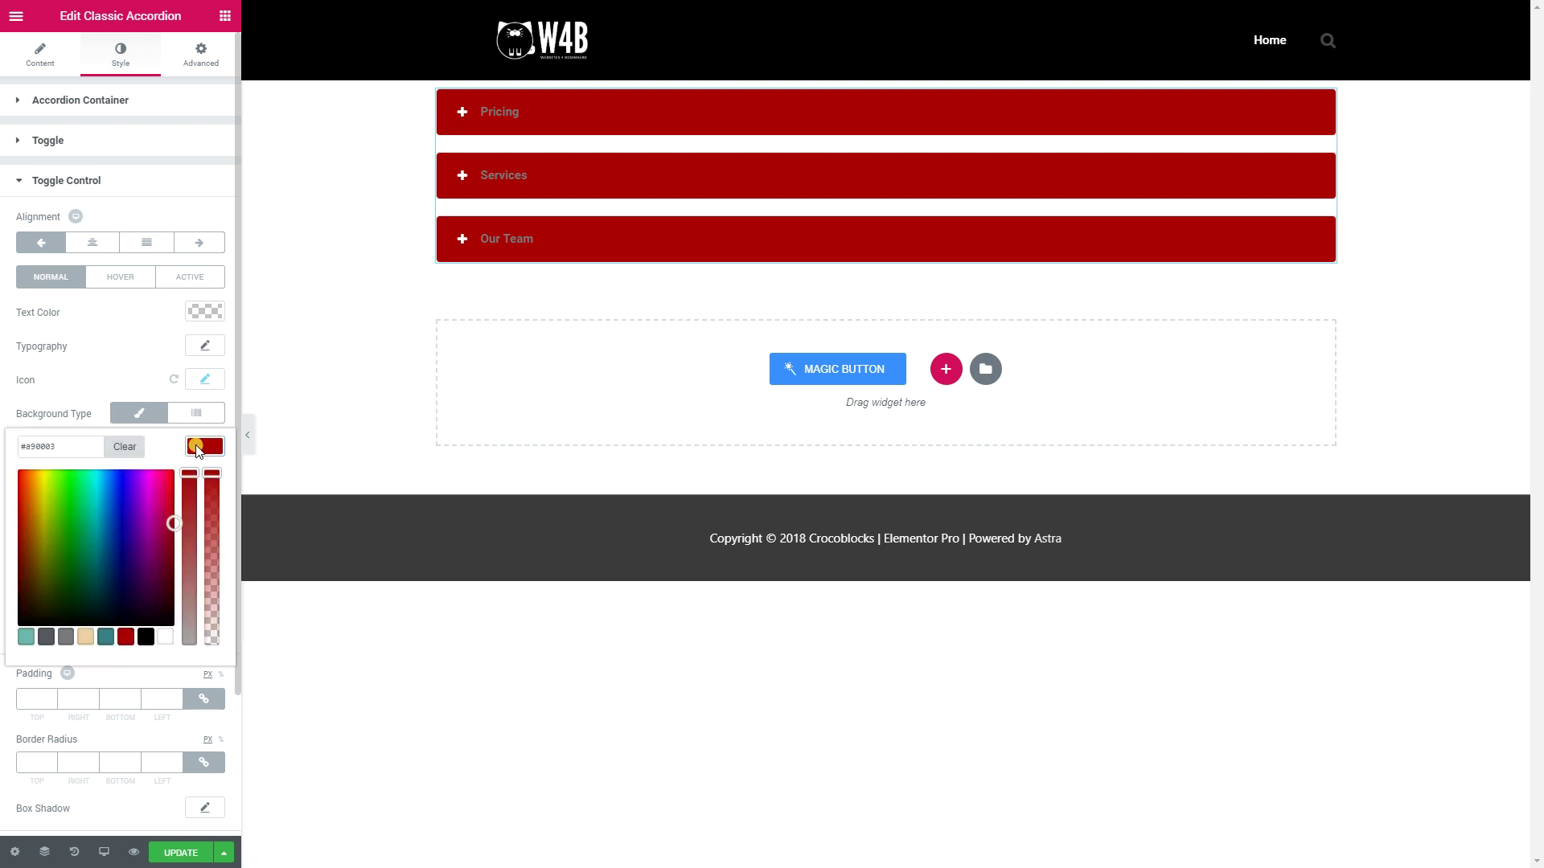
Step: Try a Classic background on the Accordion Container, leaving it without a colour
click(50, 106)
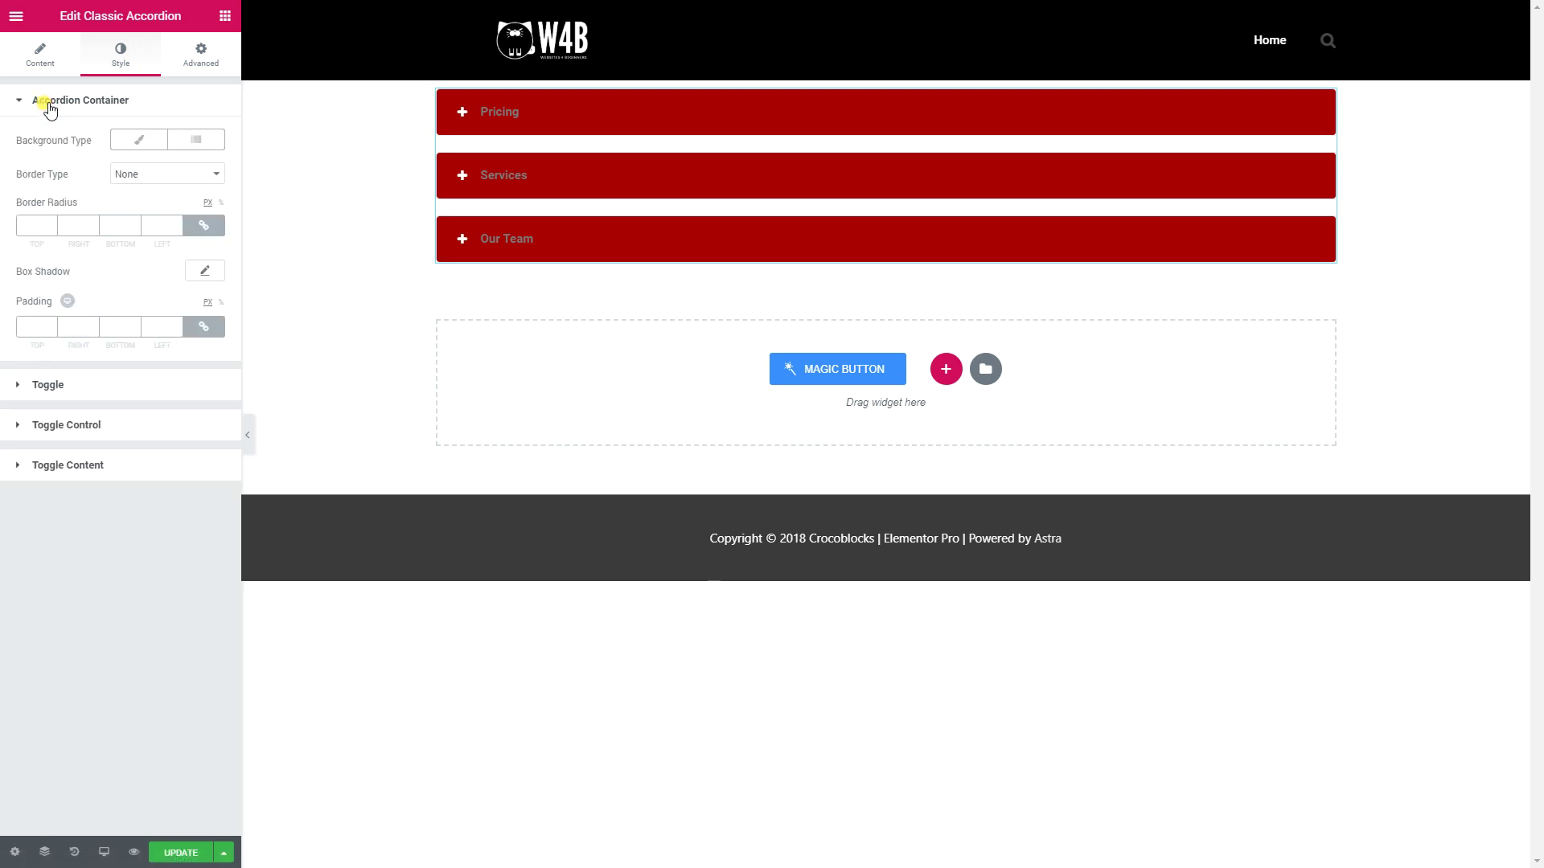
click(131, 139)
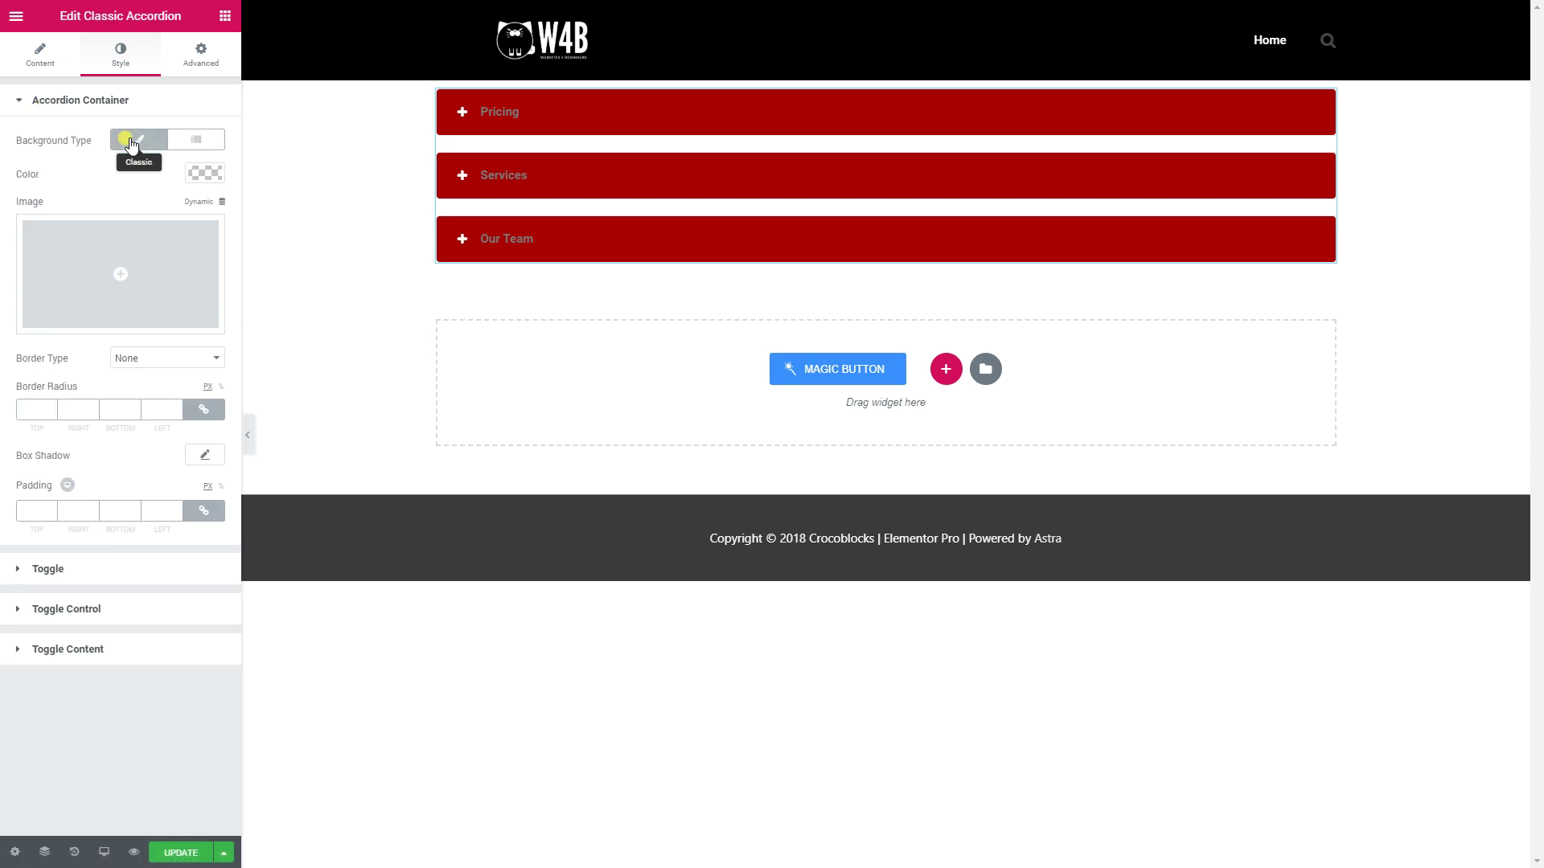
click(205, 174)
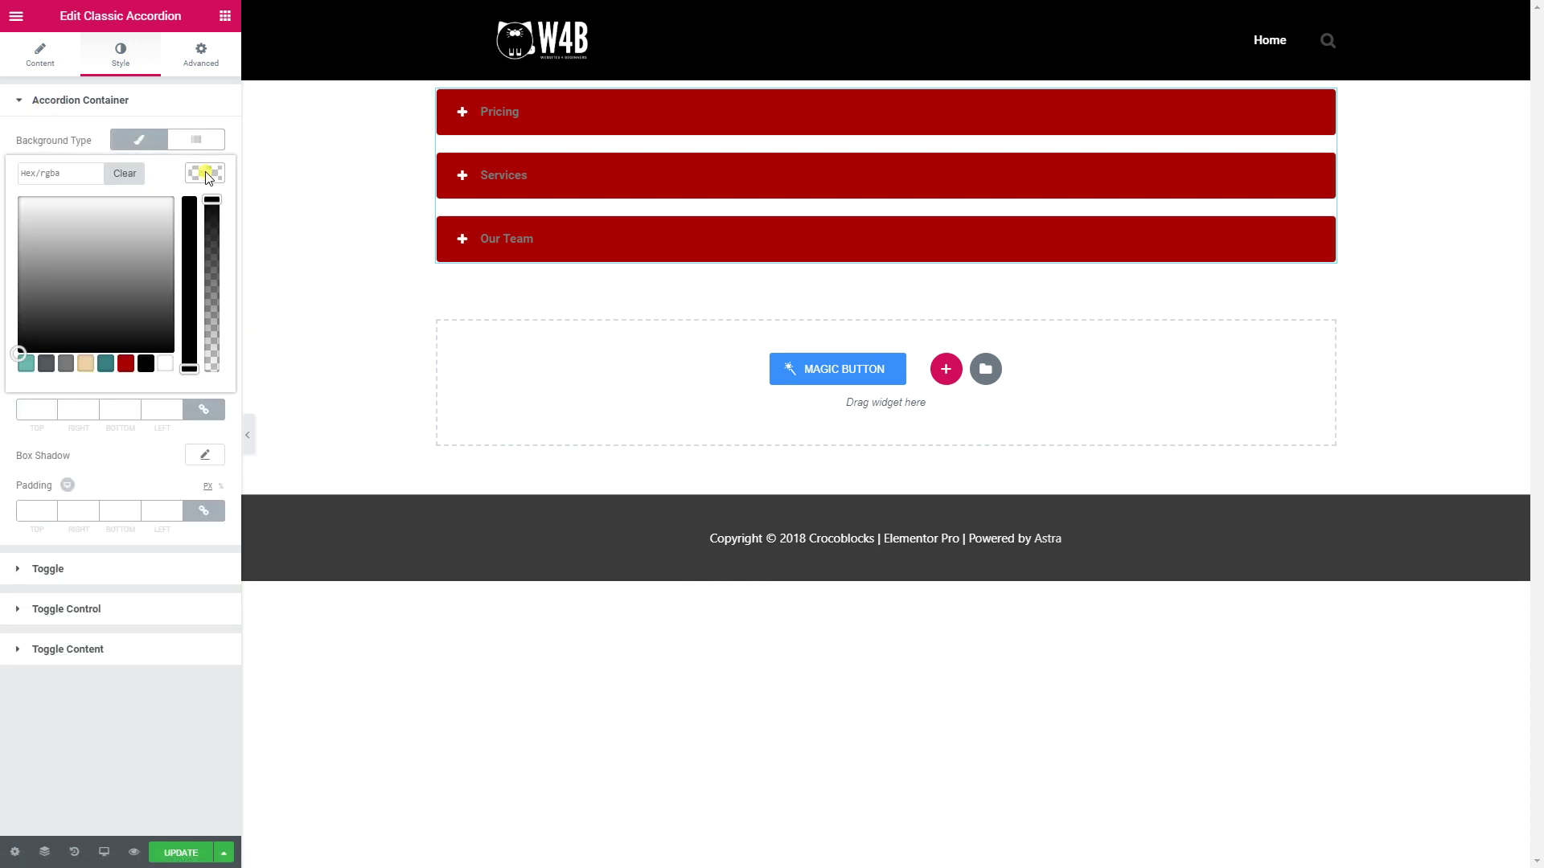
click(101, 100)
Step: Clear the Toggle background by choosing black, then switching Background Type off
click(99, 145)
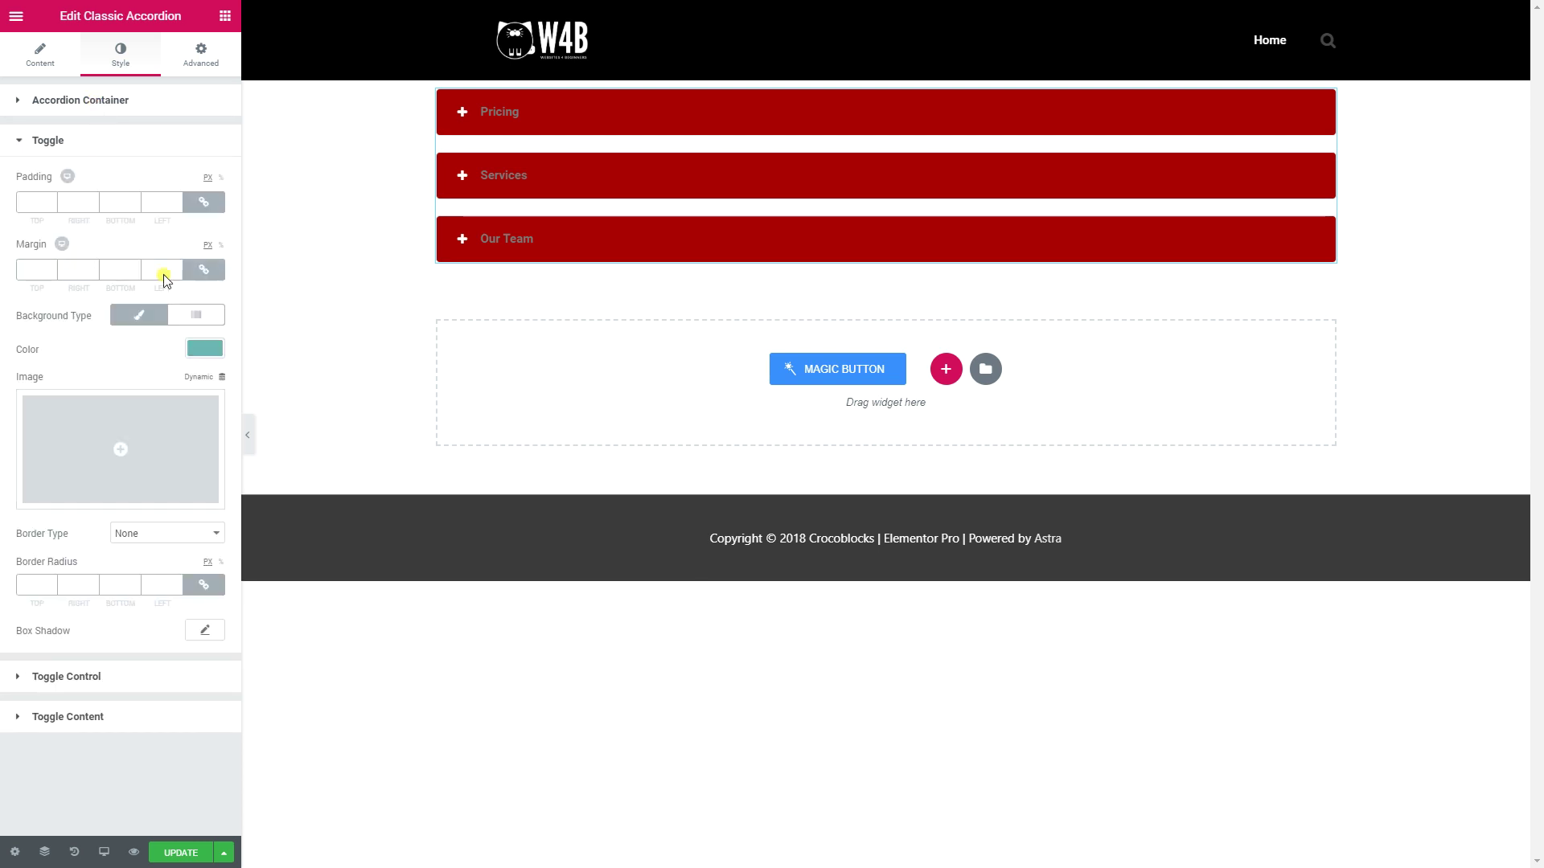
click(205, 350)
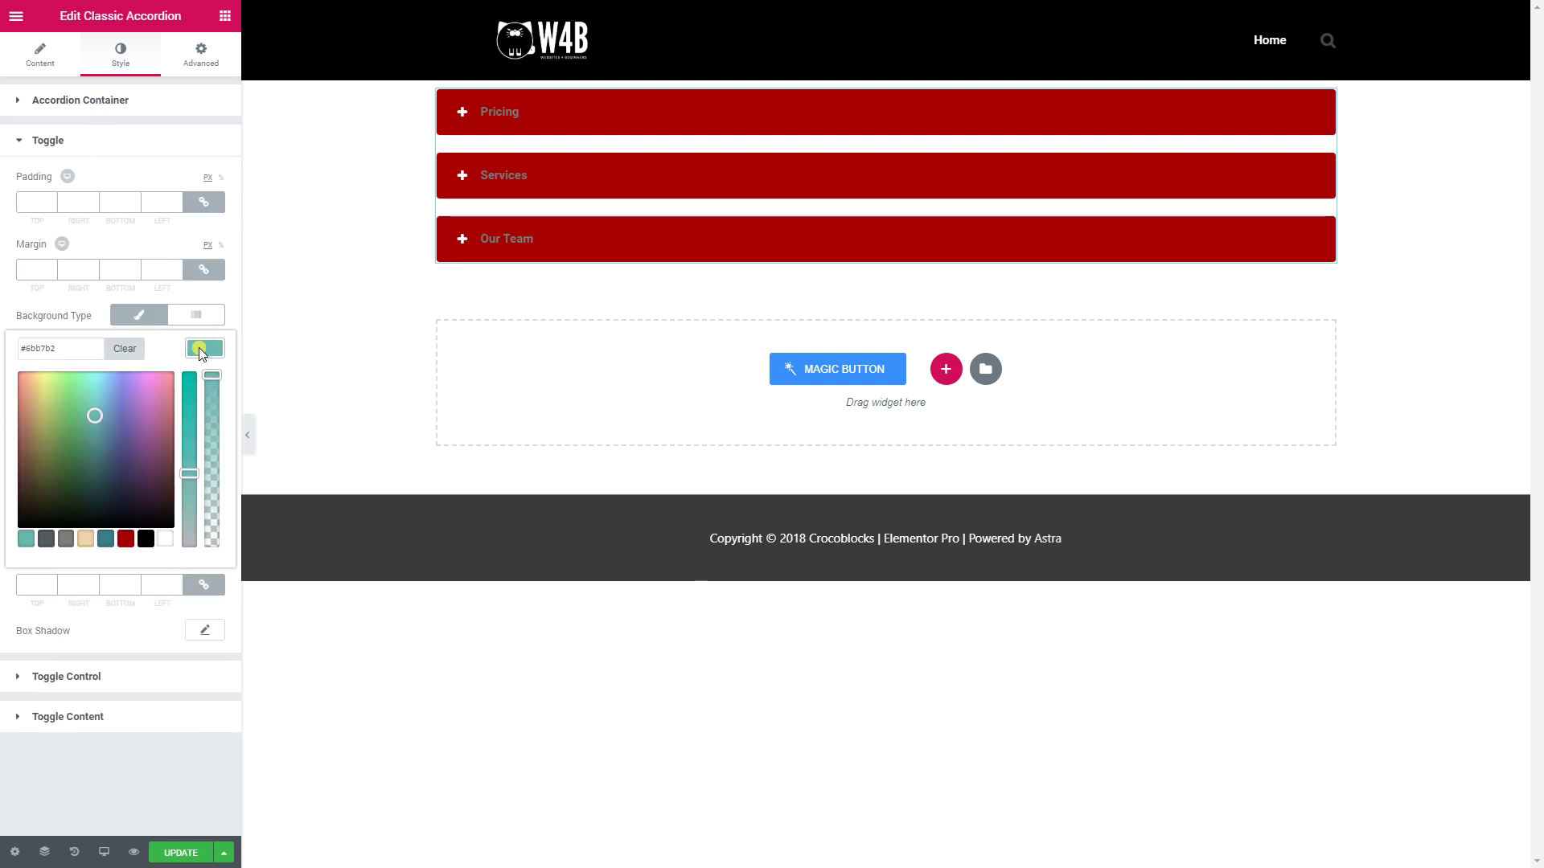
click(144, 539)
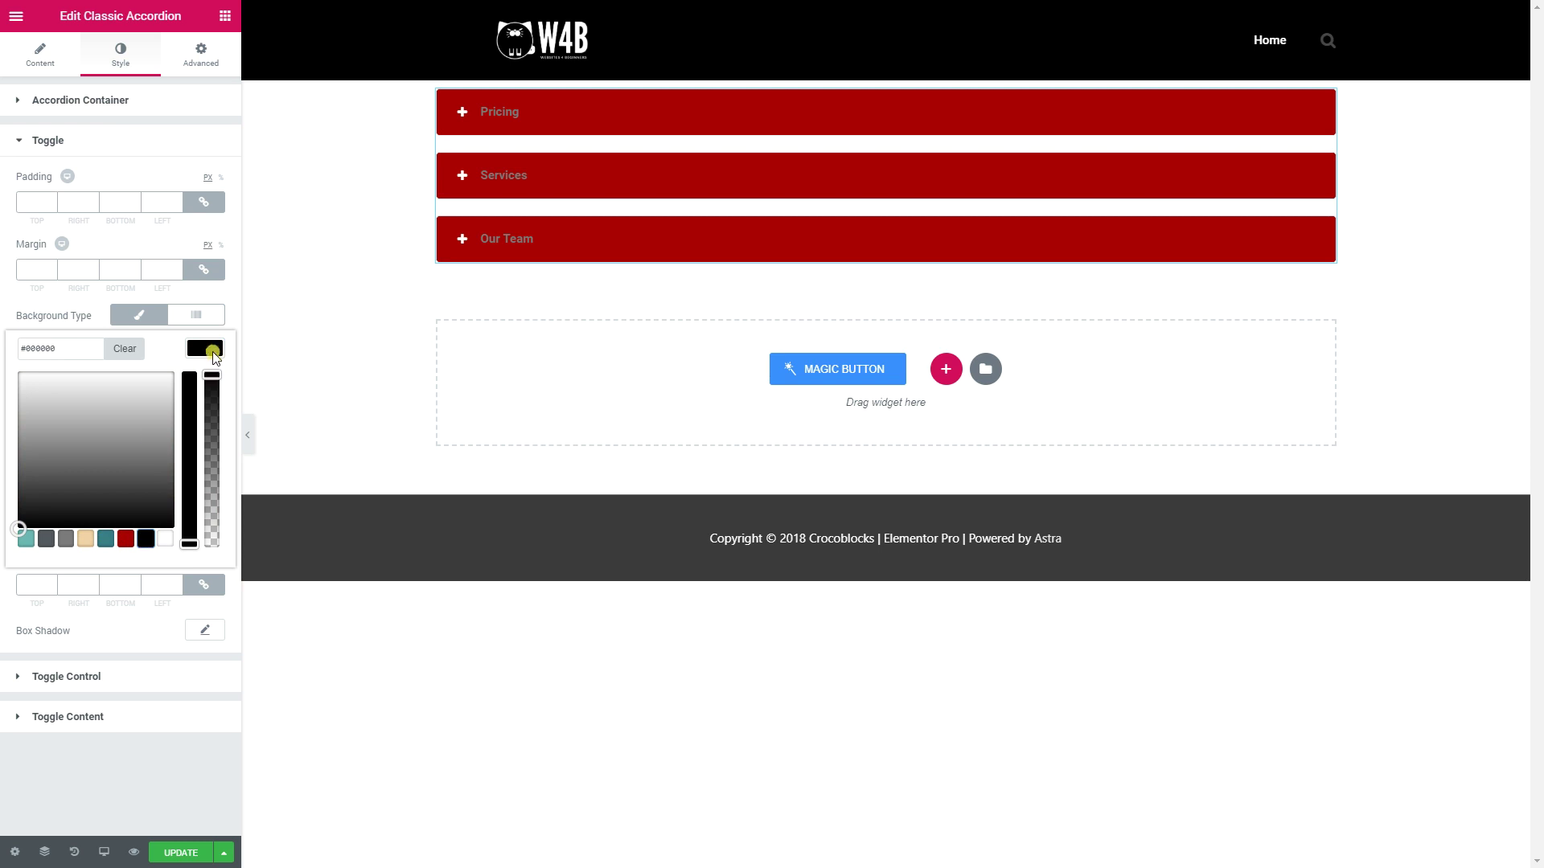
click(147, 316)
click(140, 315)
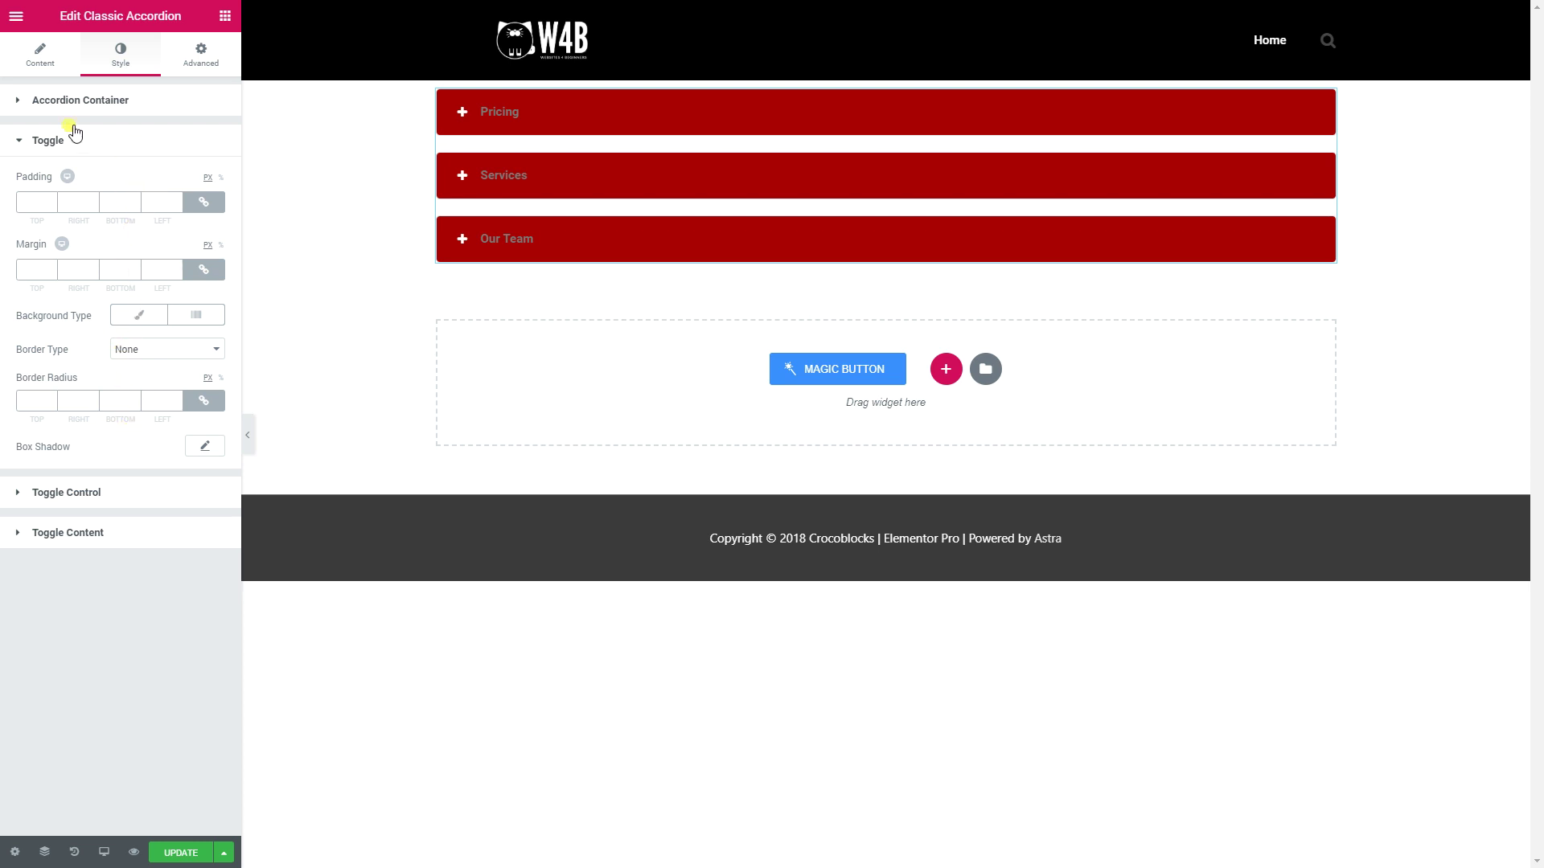
click(47, 142)
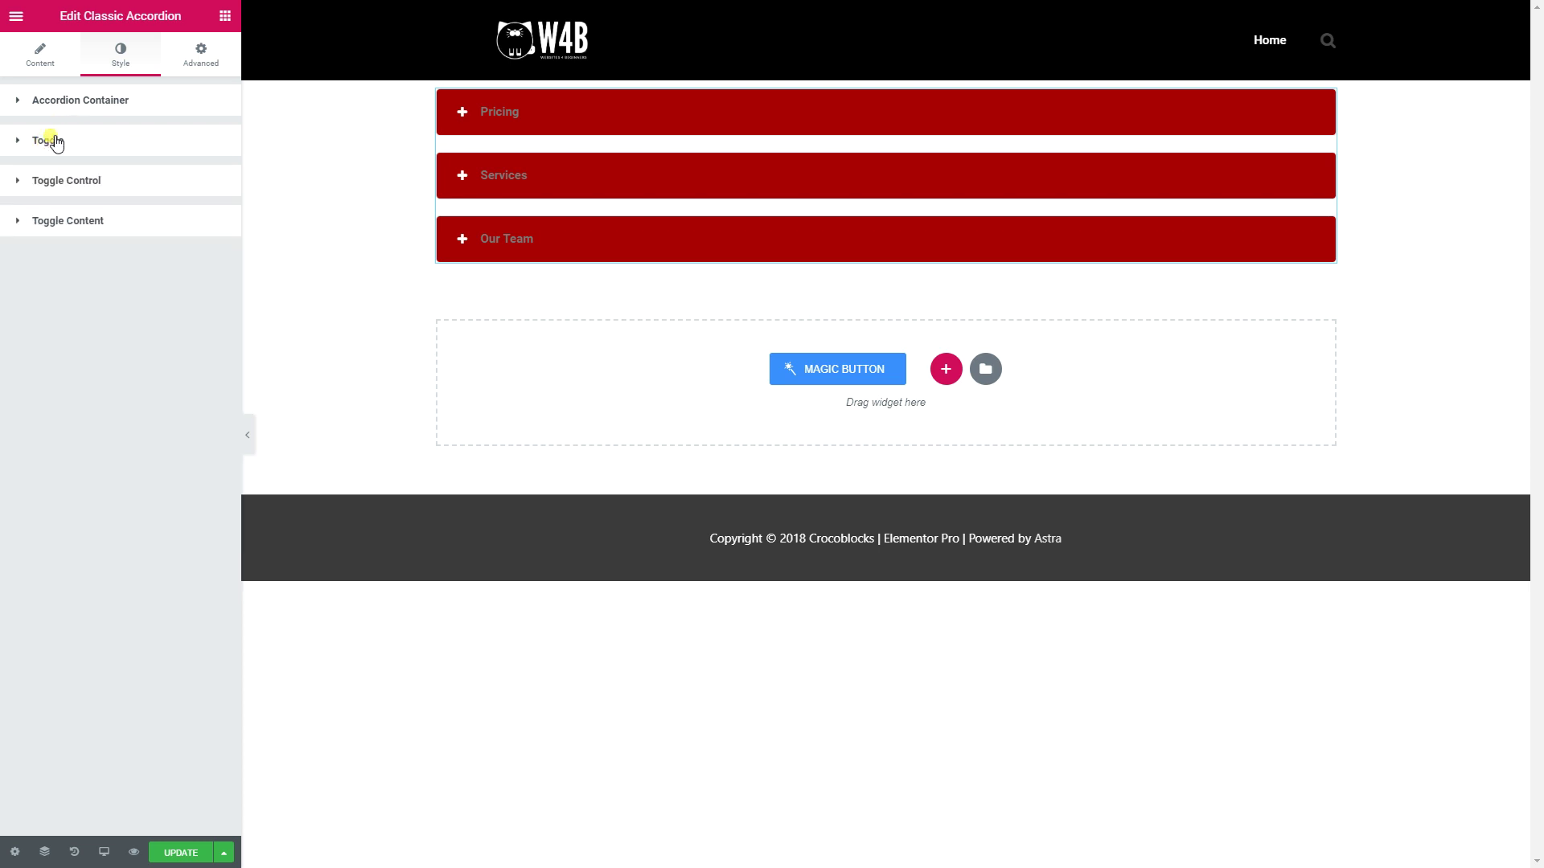
click(463, 115)
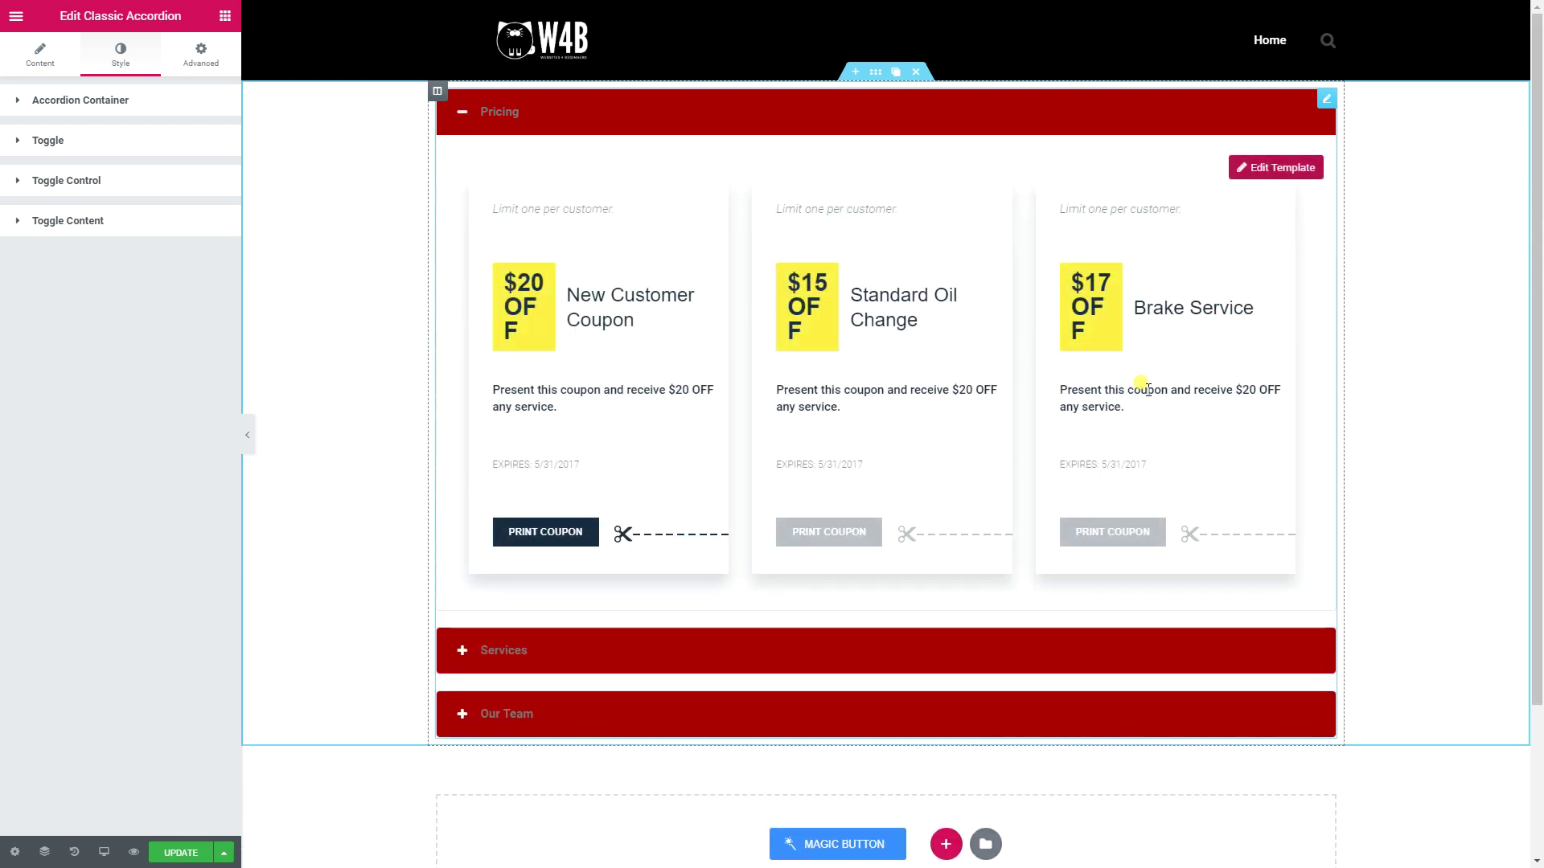
click(467, 114)
click(463, 173)
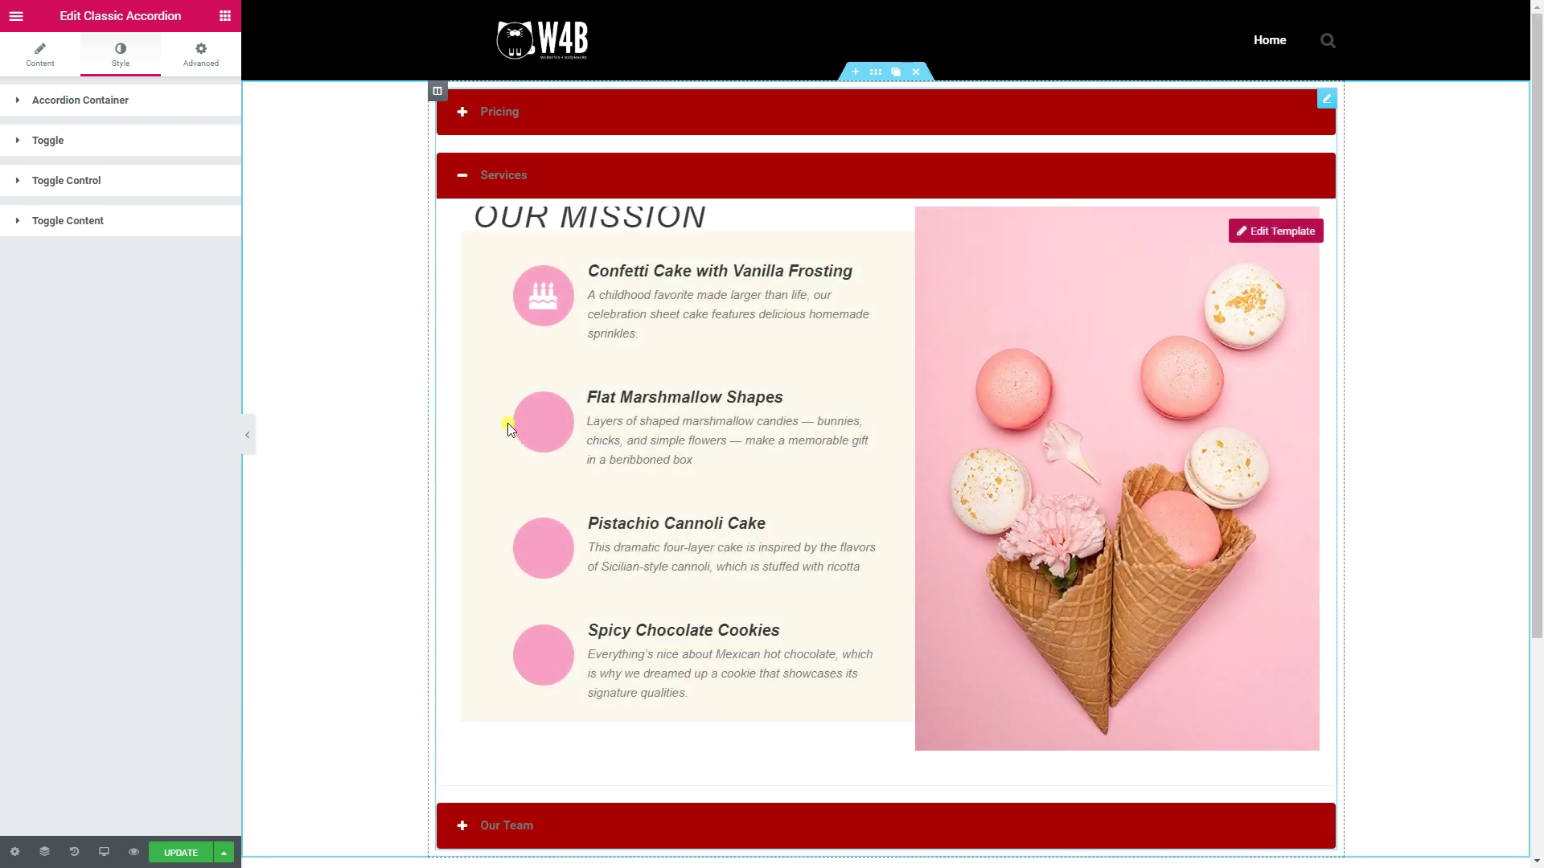
click(462, 176)
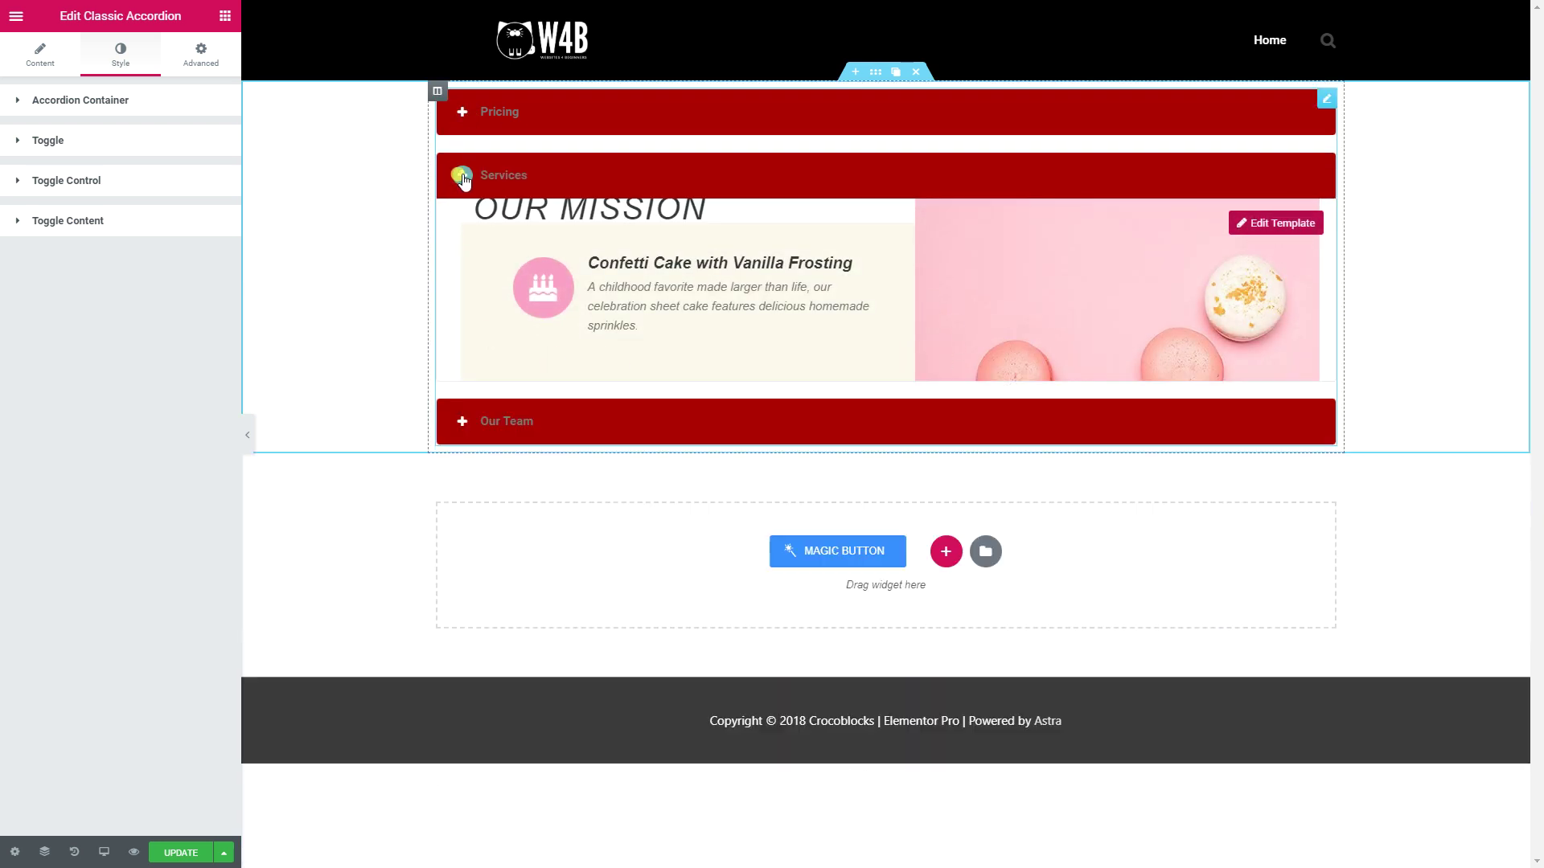
click(461, 239)
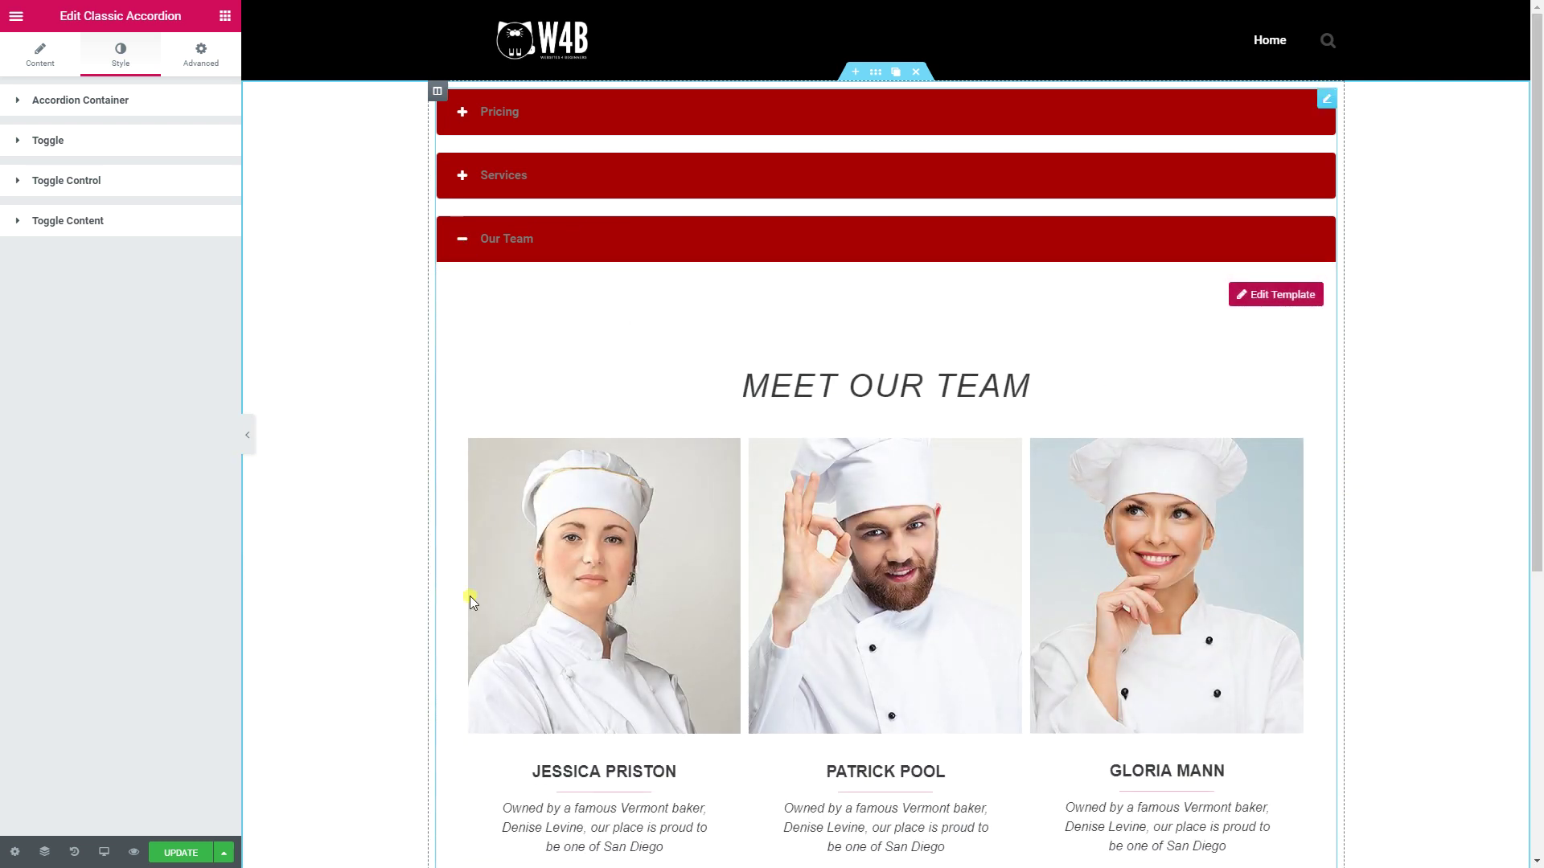
click(469, 242)
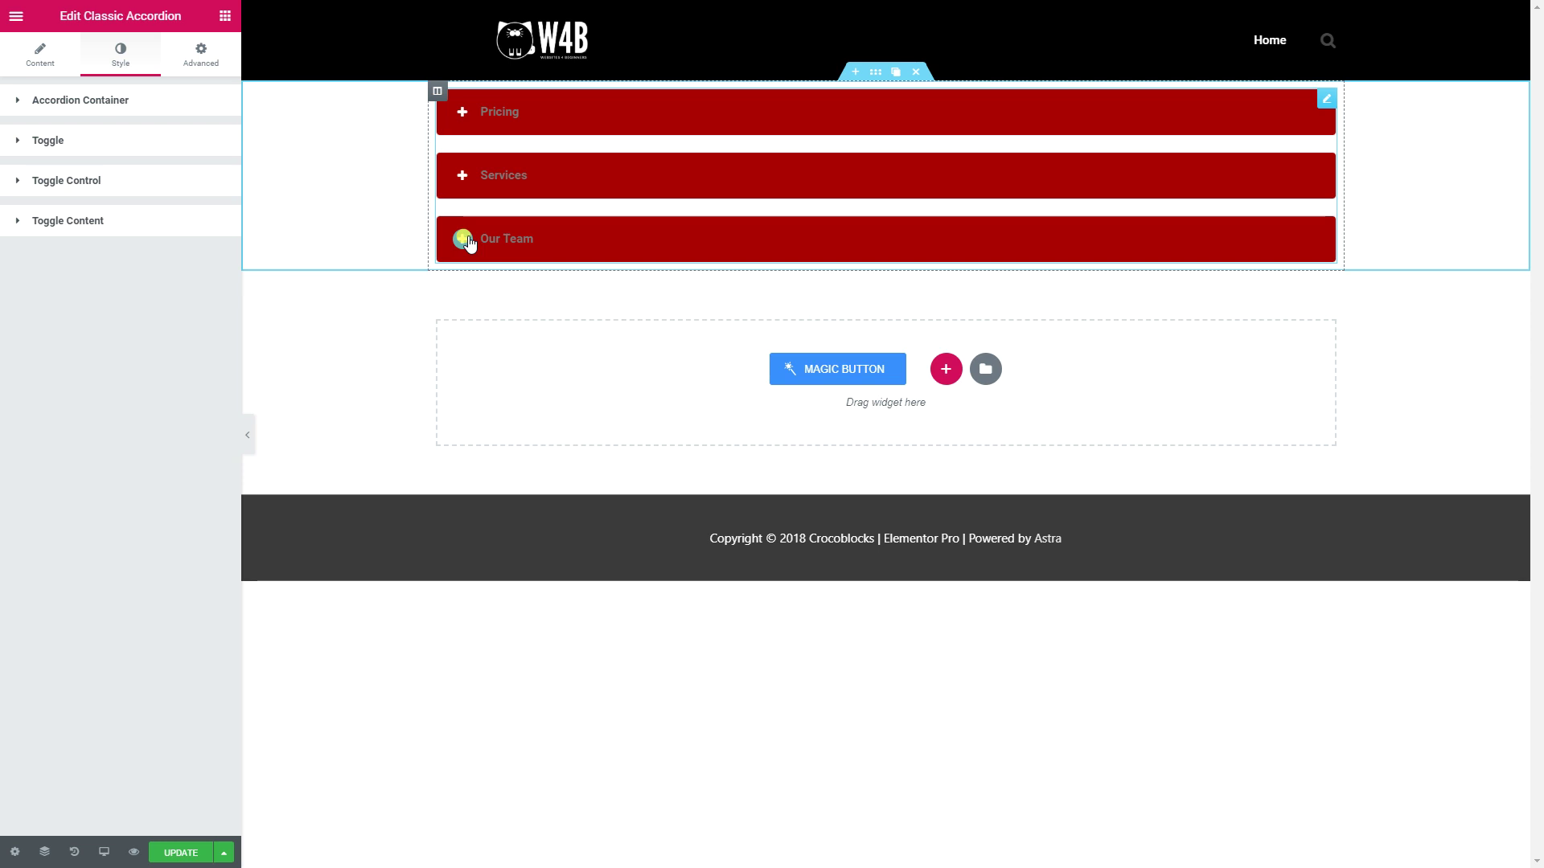
Step: Open and close the Accordion Container and Toggle style sections
click(117, 102)
click(115, 102)
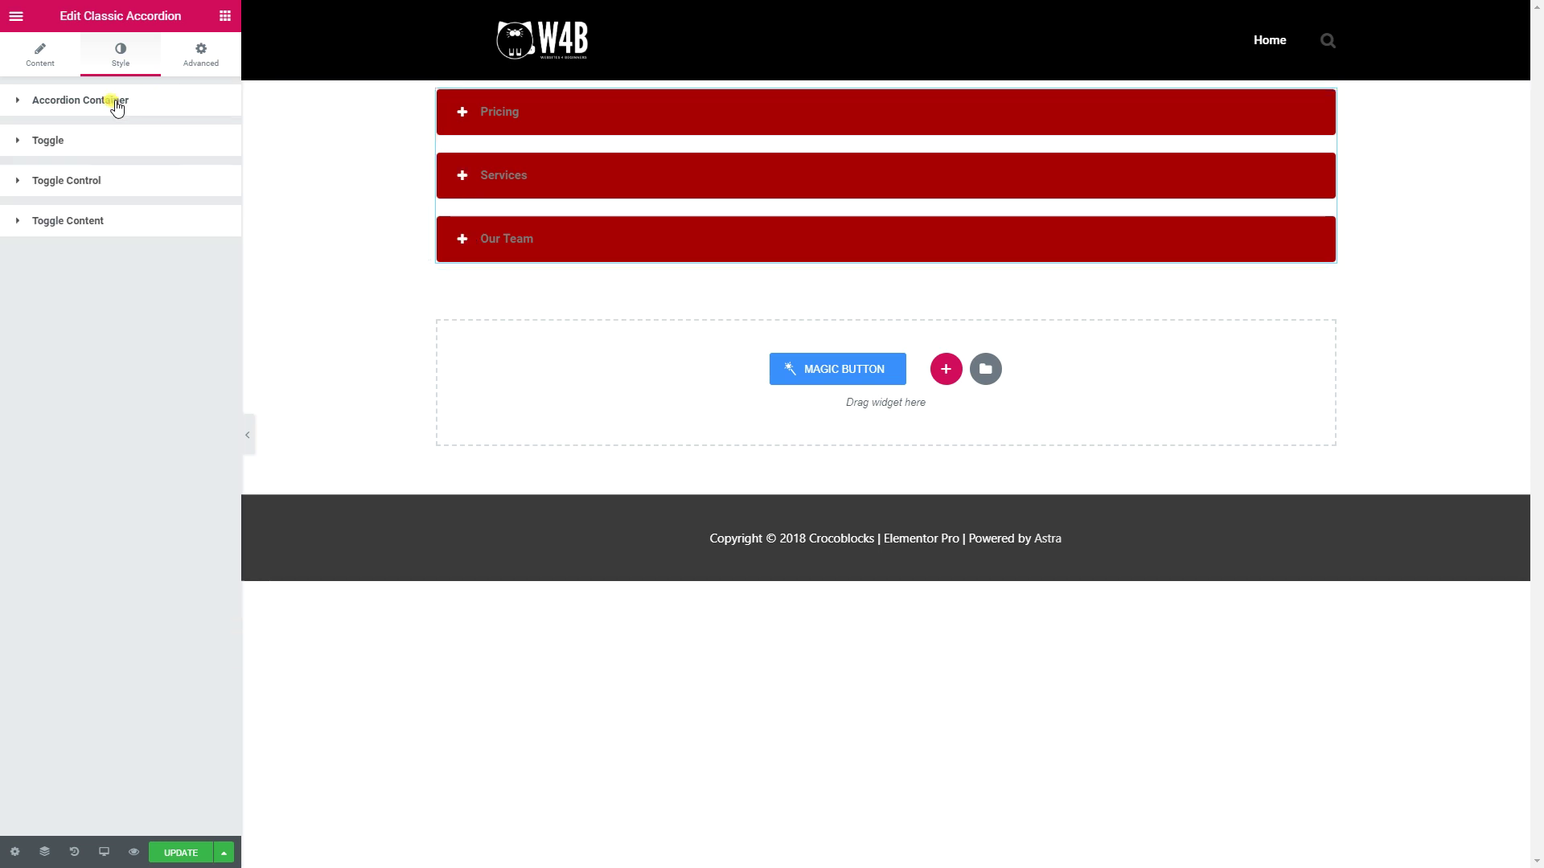
click(89, 137)
click(88, 139)
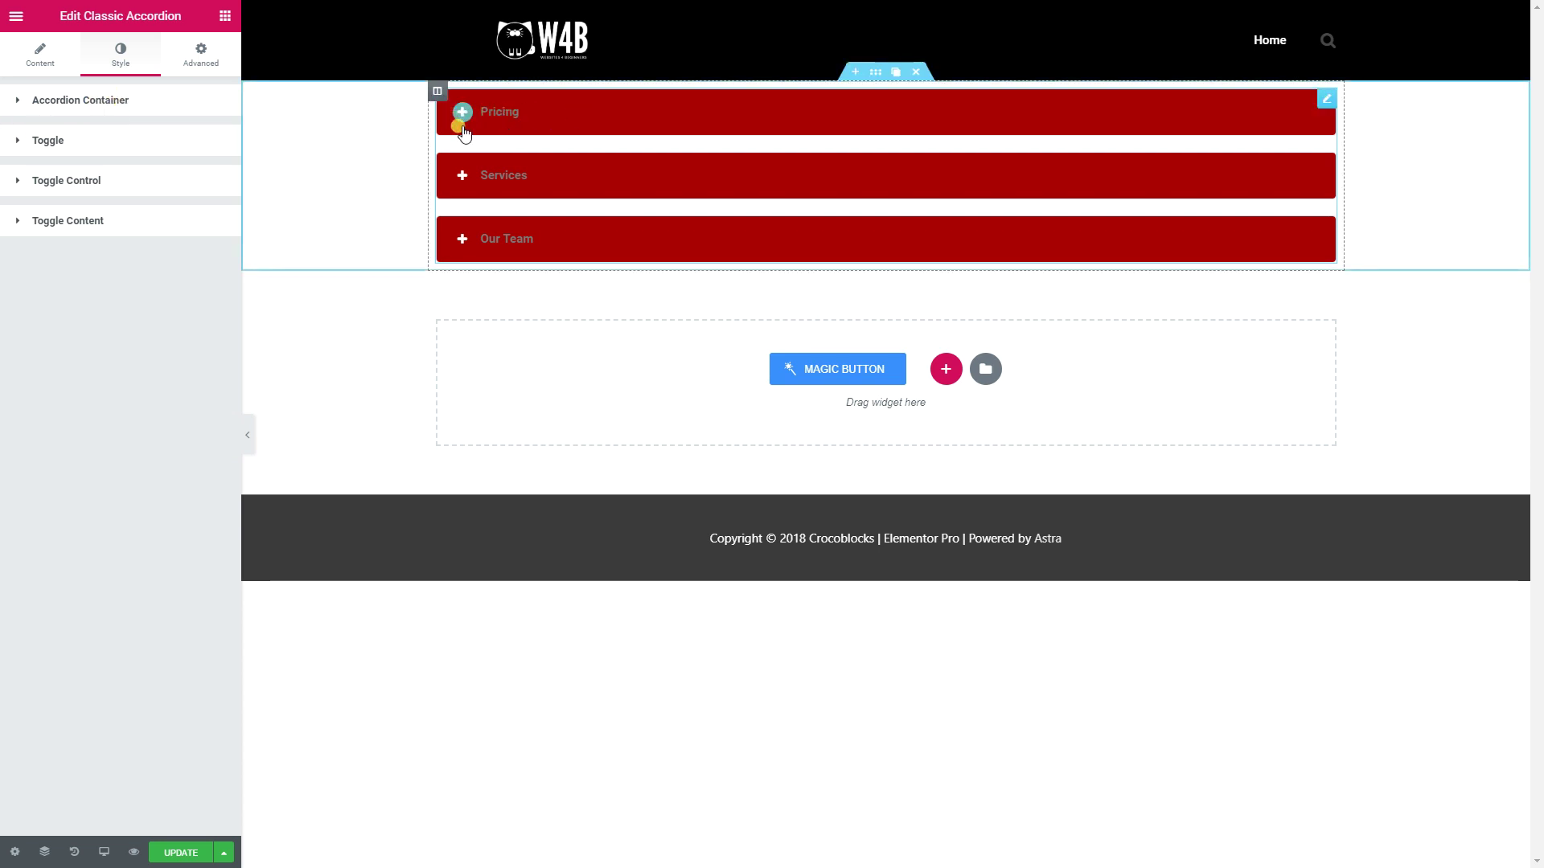
Step: Test the Services and Pricing toggles, leaving Pricing expanded
click(455, 173)
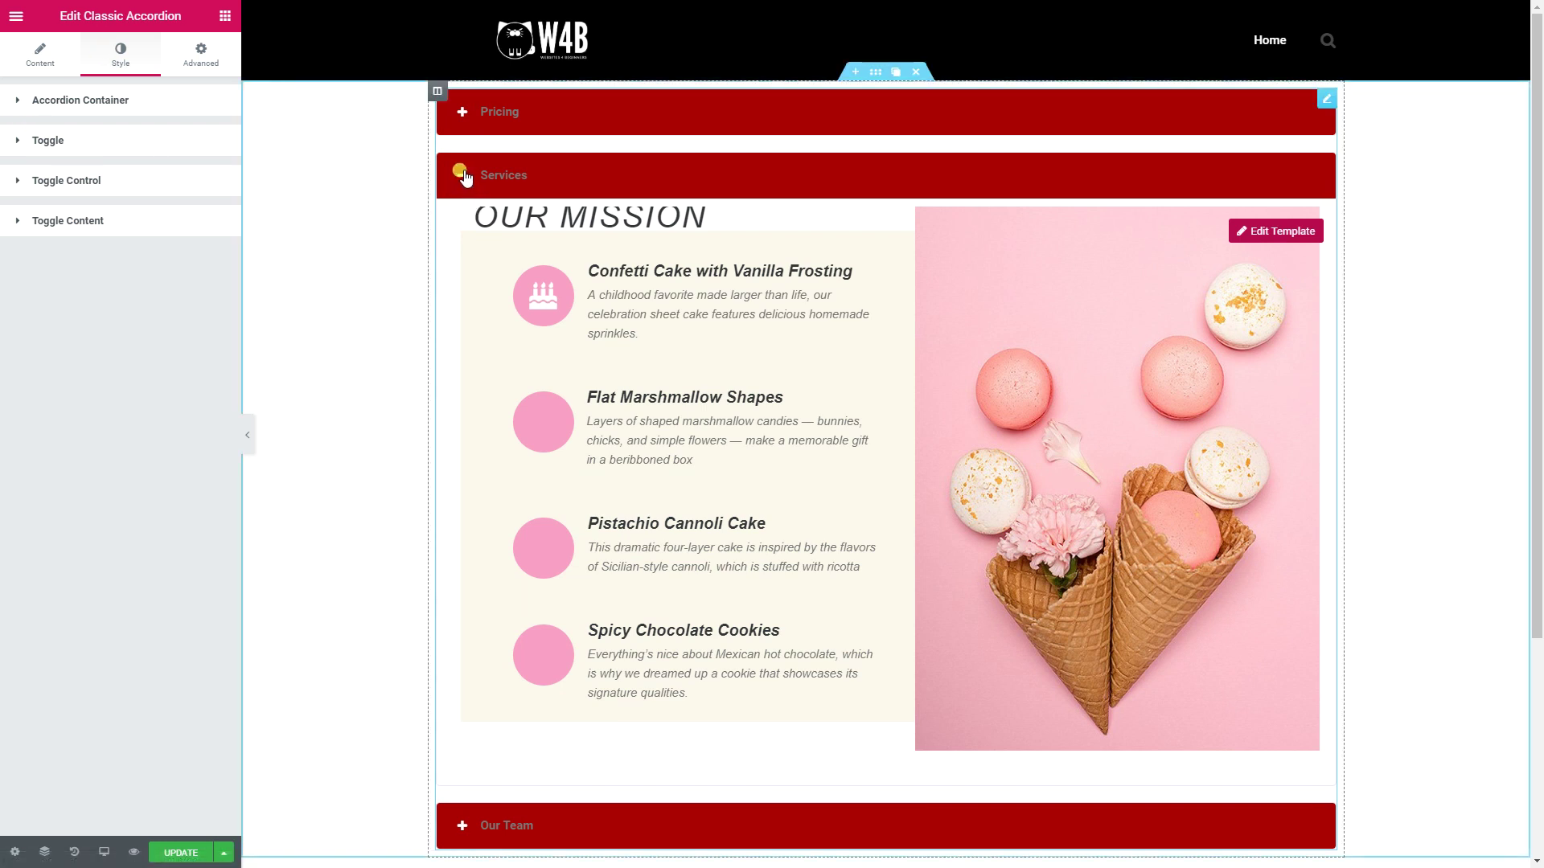
click(461, 112)
click(462, 114)
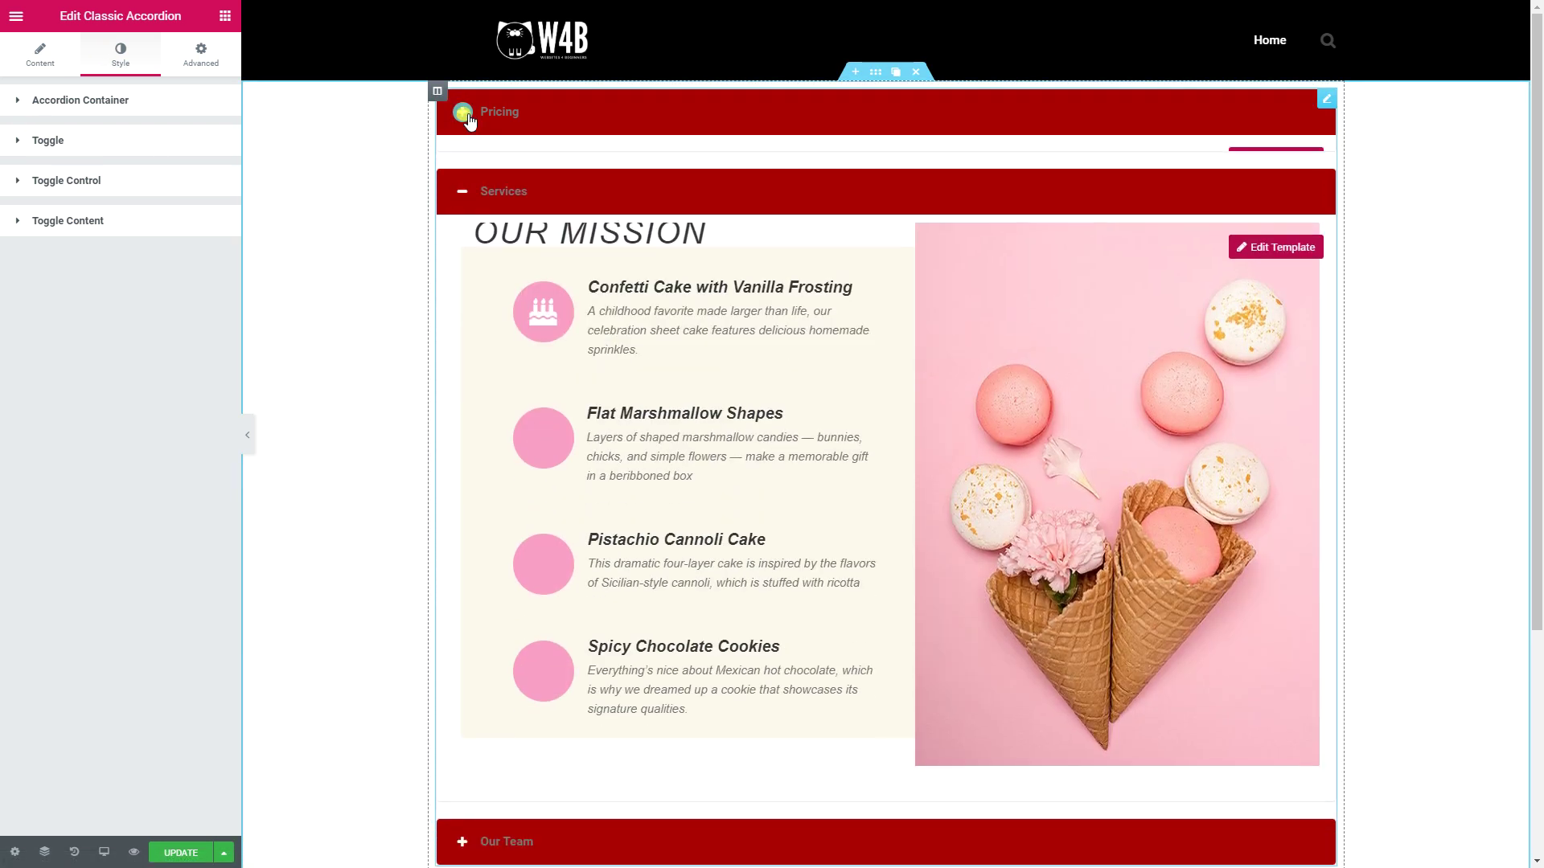
click(464, 176)
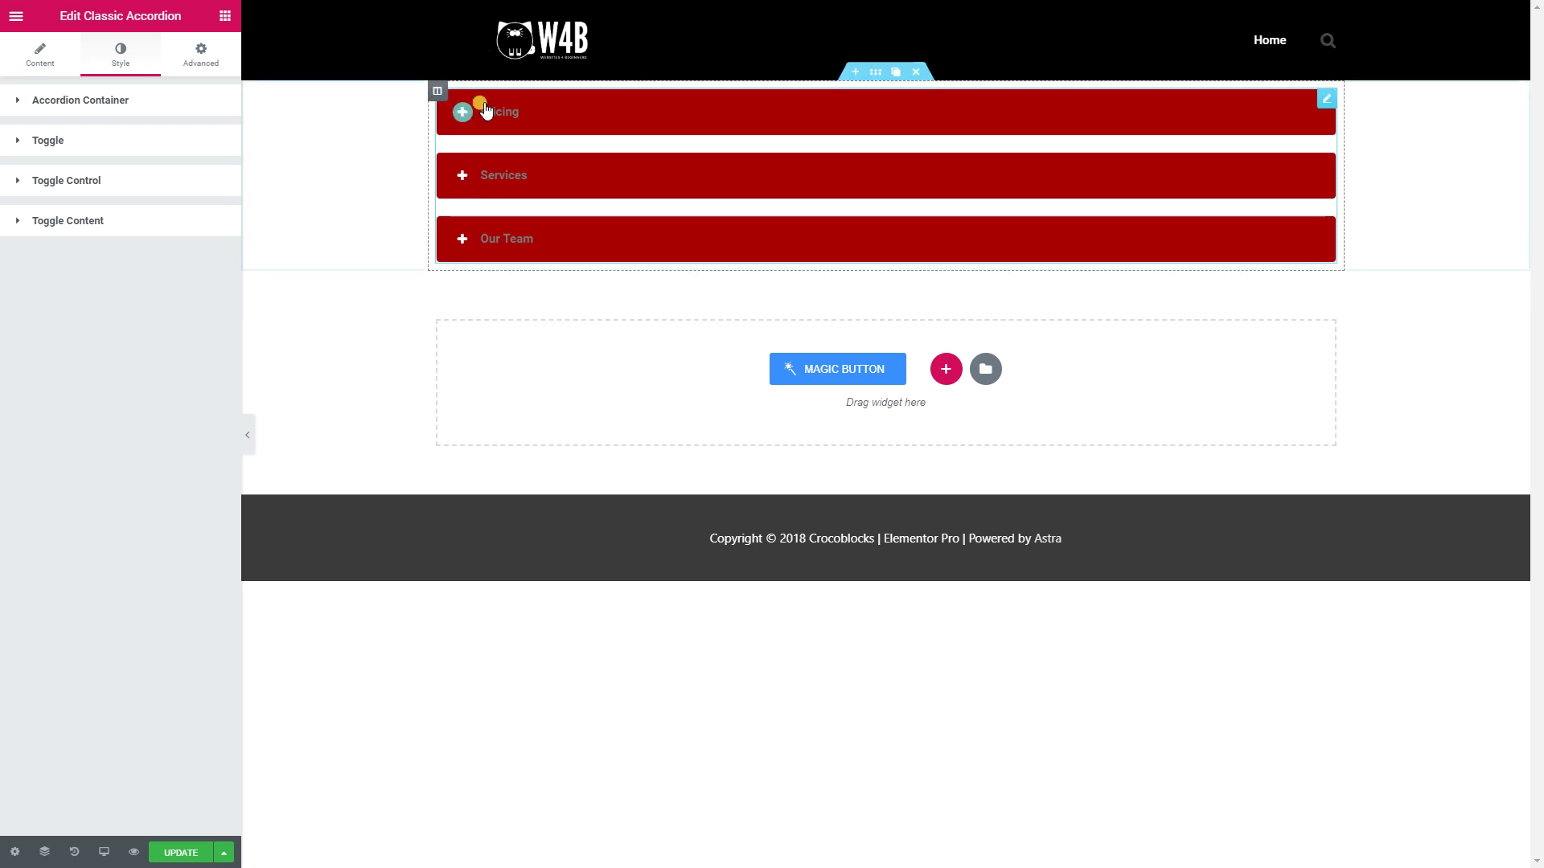
click(463, 113)
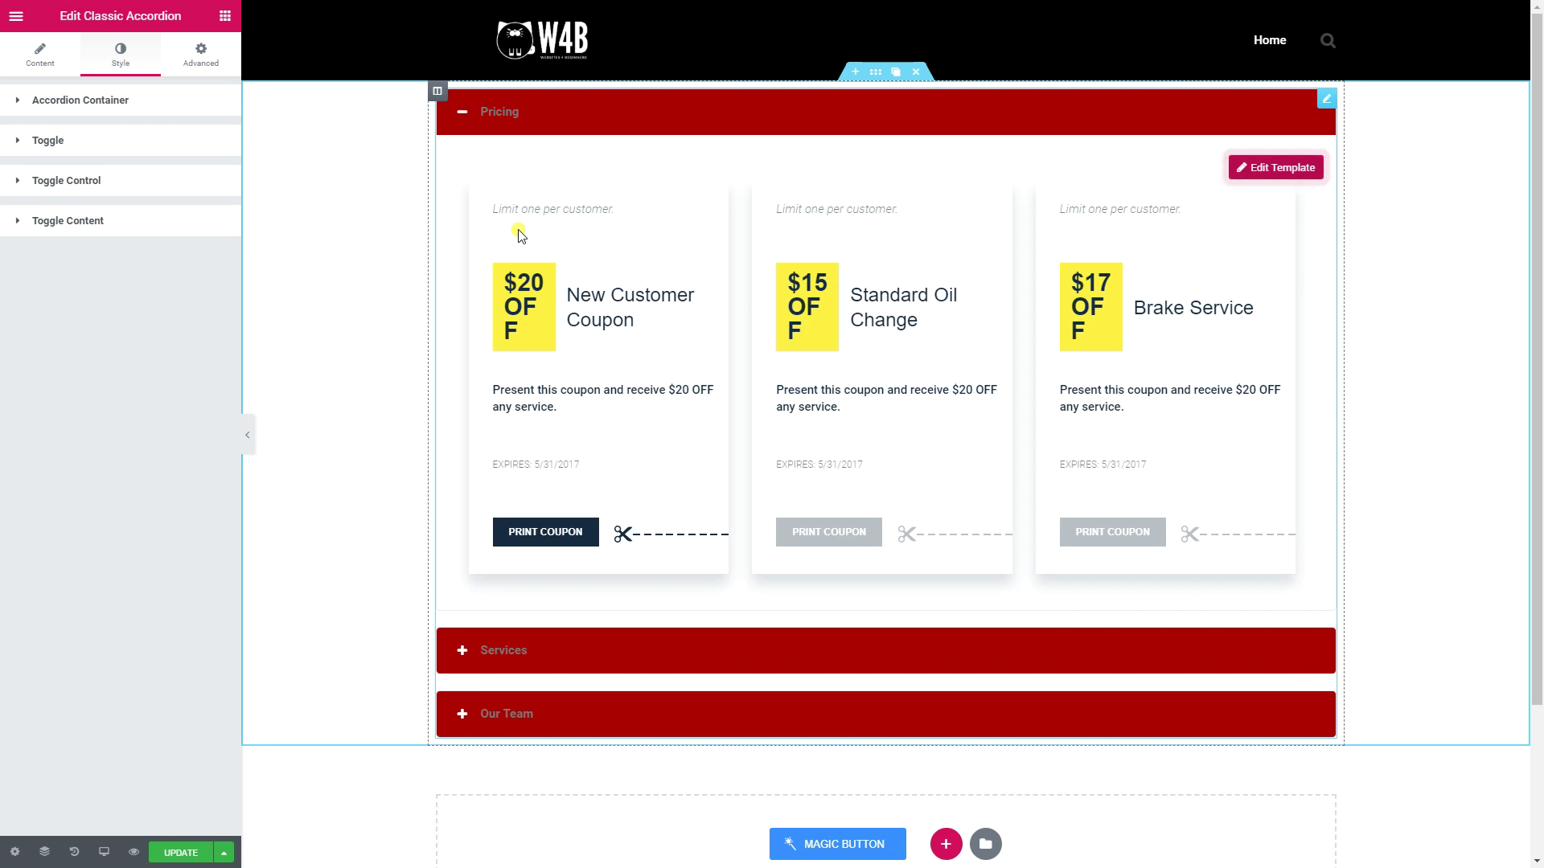
Step: Toggle Pricing open and shut several times, ending with all three bars collapsed
click(463, 115)
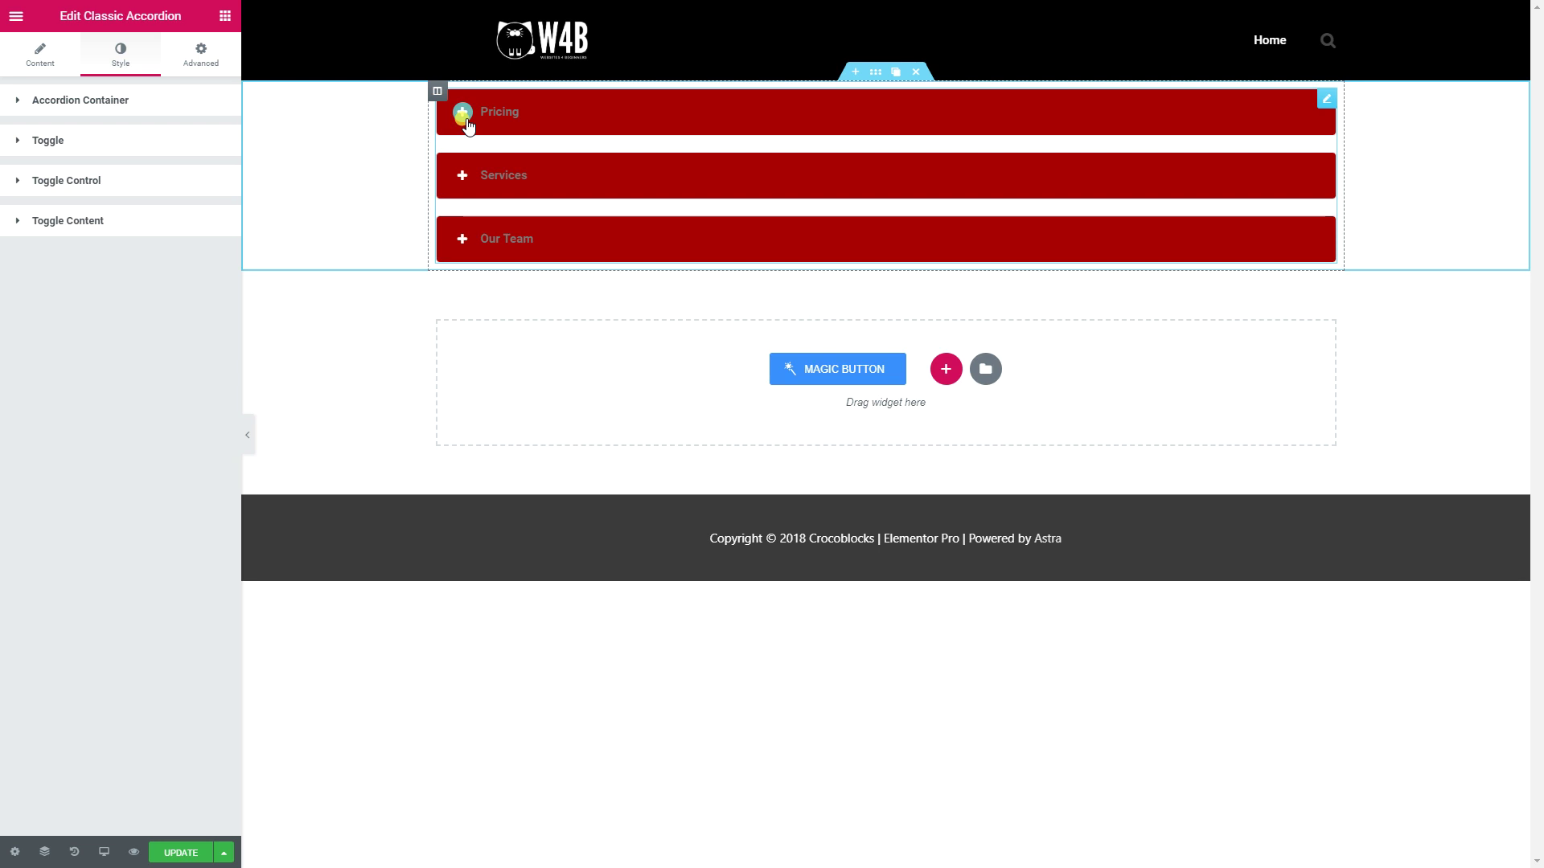
click(466, 120)
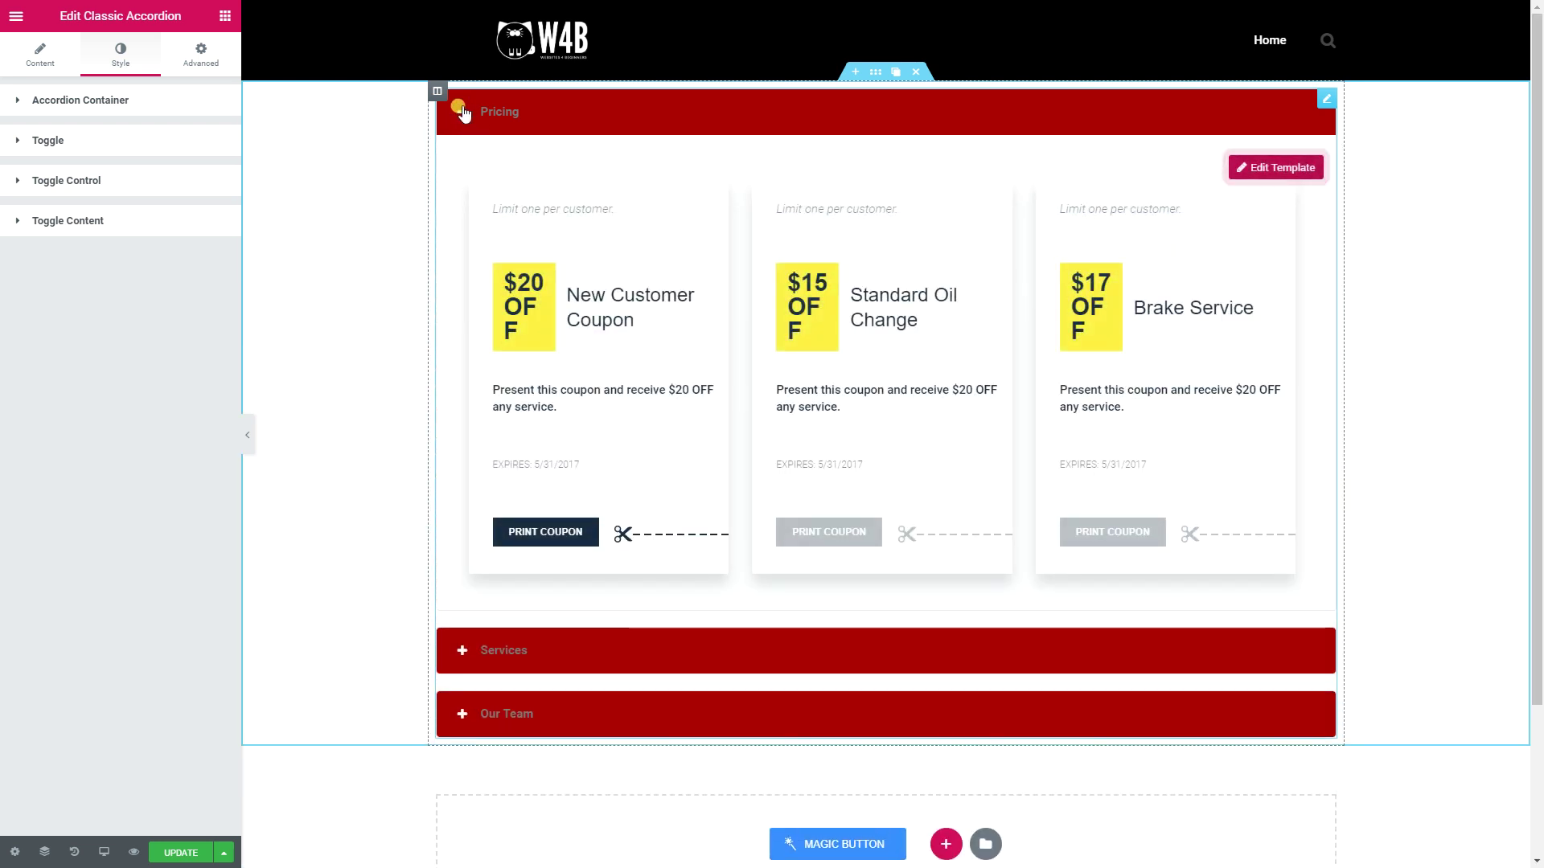
click(463, 115)
click(464, 116)
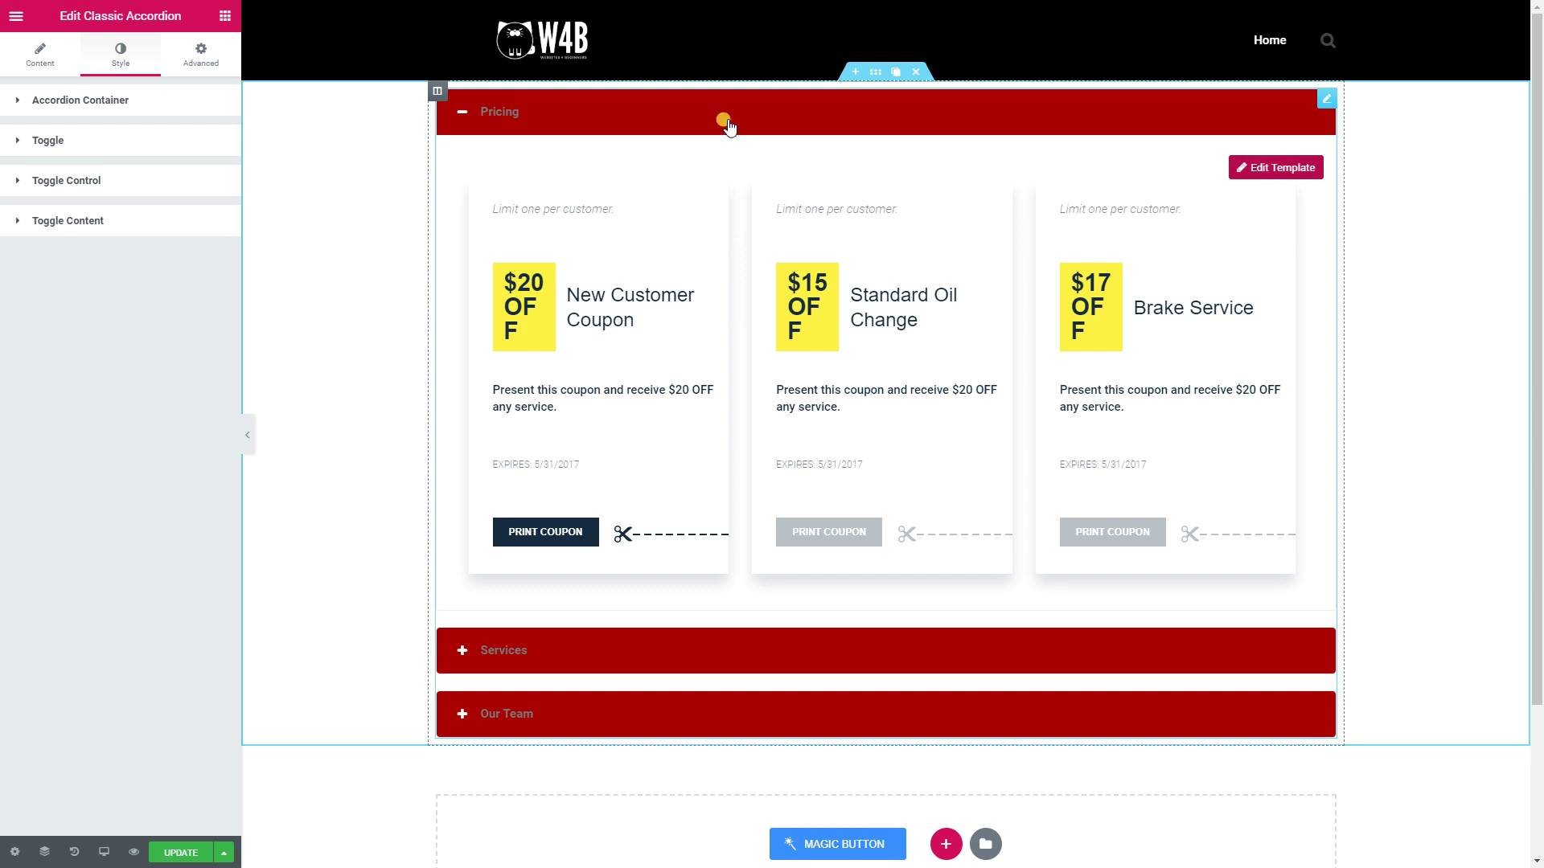
click(464, 114)
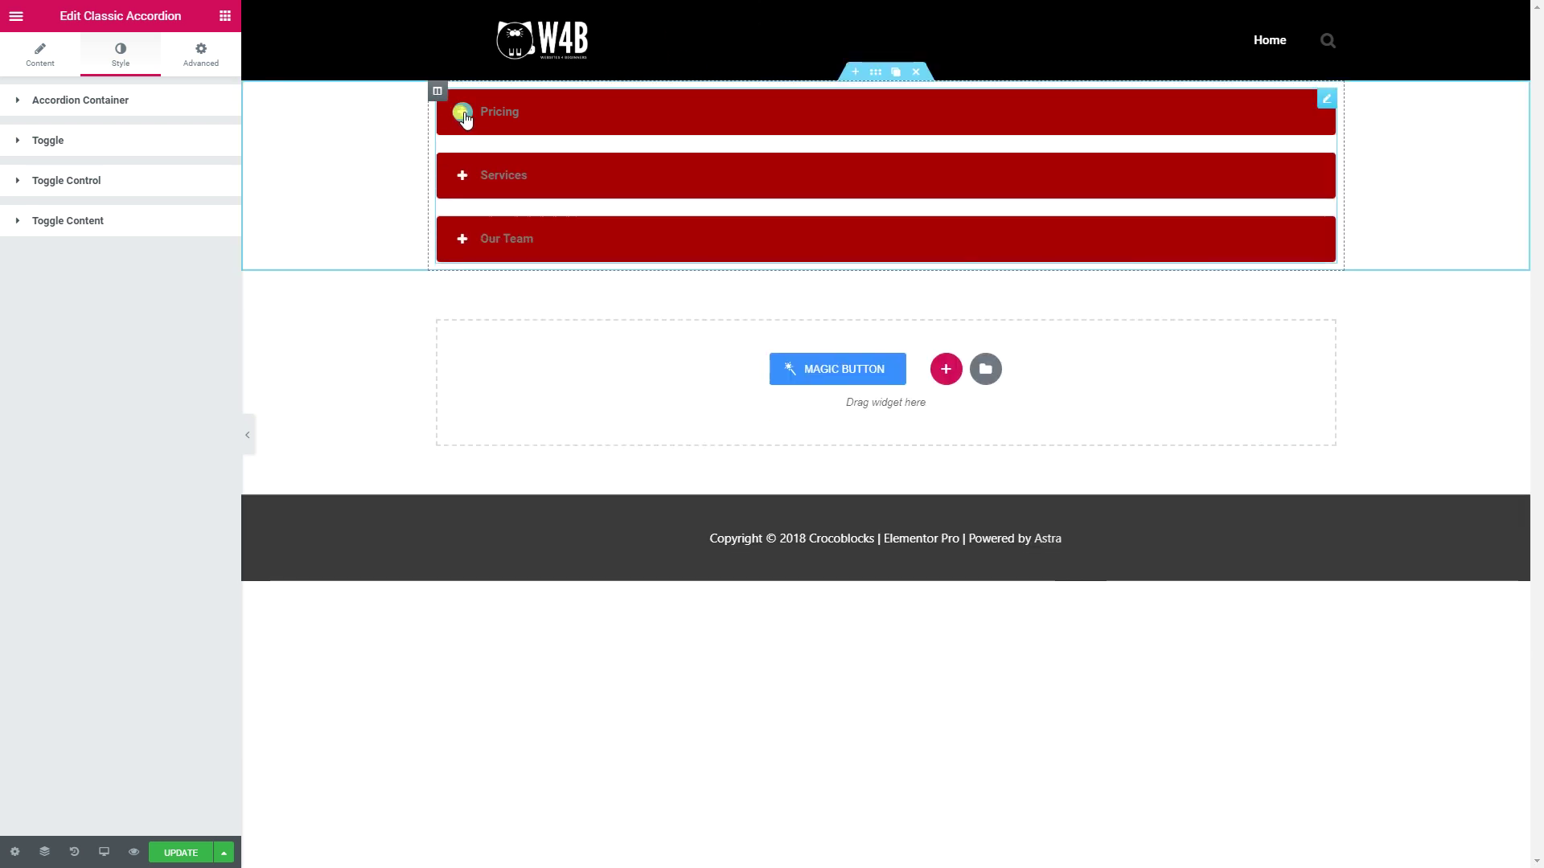